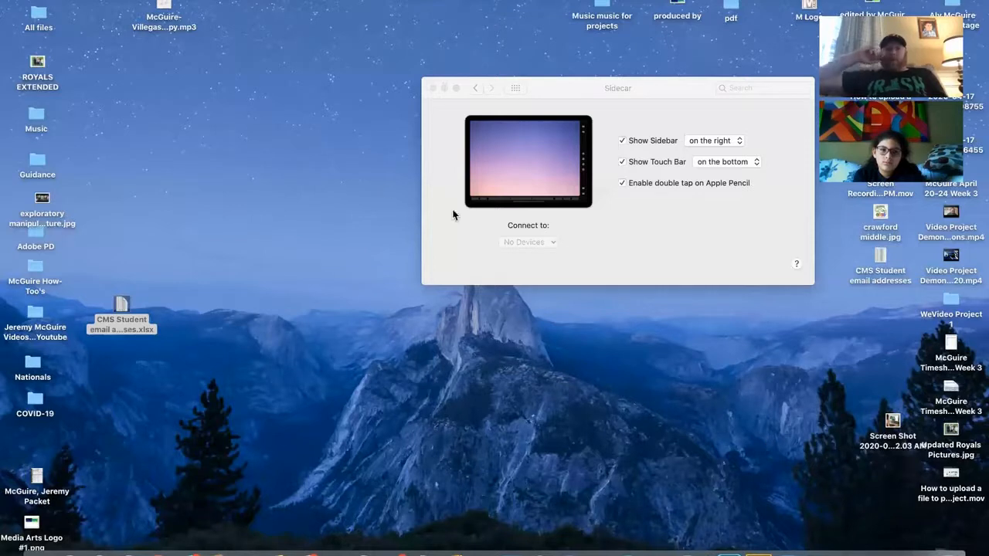
Close the Sidecar preferences window
{"action": "key", "text": "super+w"}
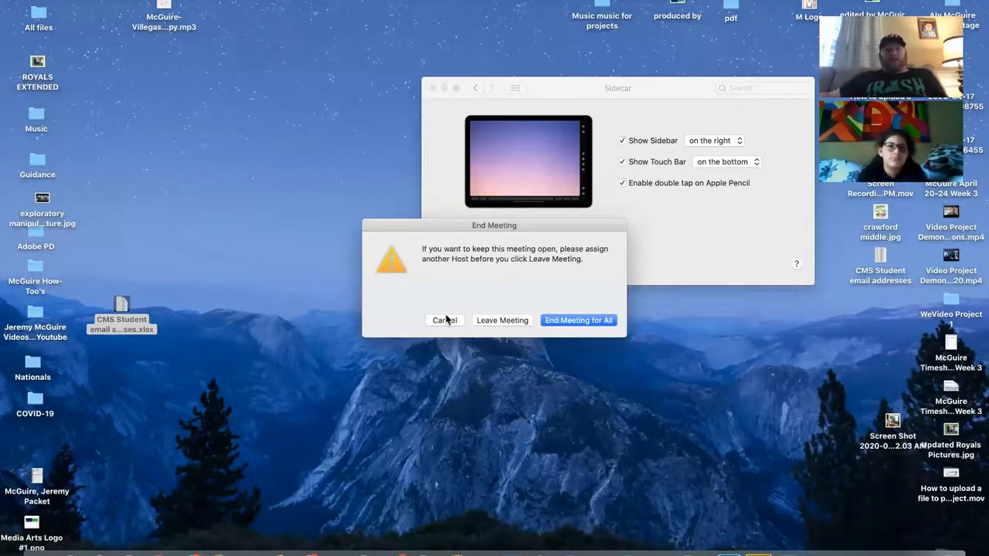
{"action": "left_click", "coordinate": [431, 88]}
Switch to Chrome, open the WeVideo site in a new tab, and cancel the End Meeting prompt
{"action": "left_click", "coordinate": [160, 550]}
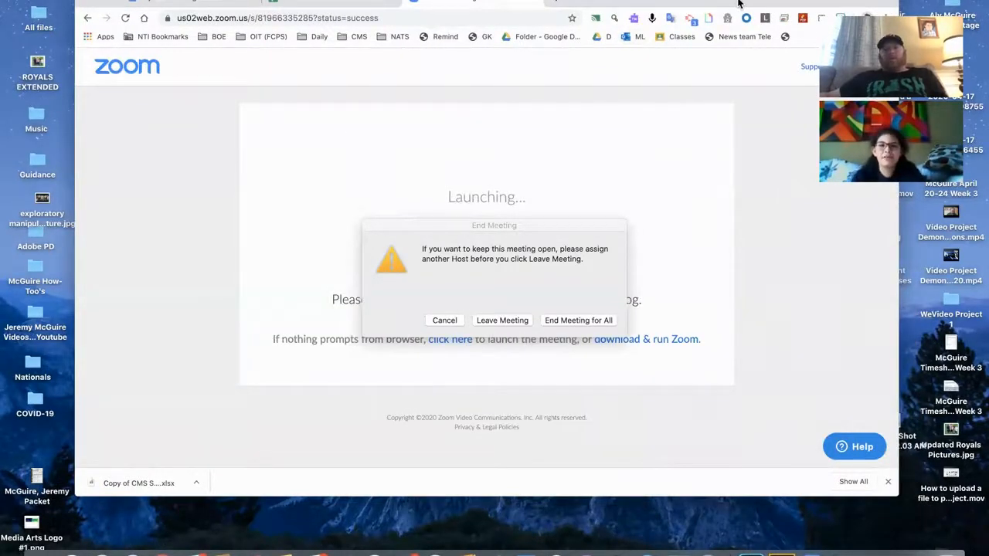
{"action": "left_click_drag", "start_coordinate": [750, 3], "coordinate": [736, 47]}
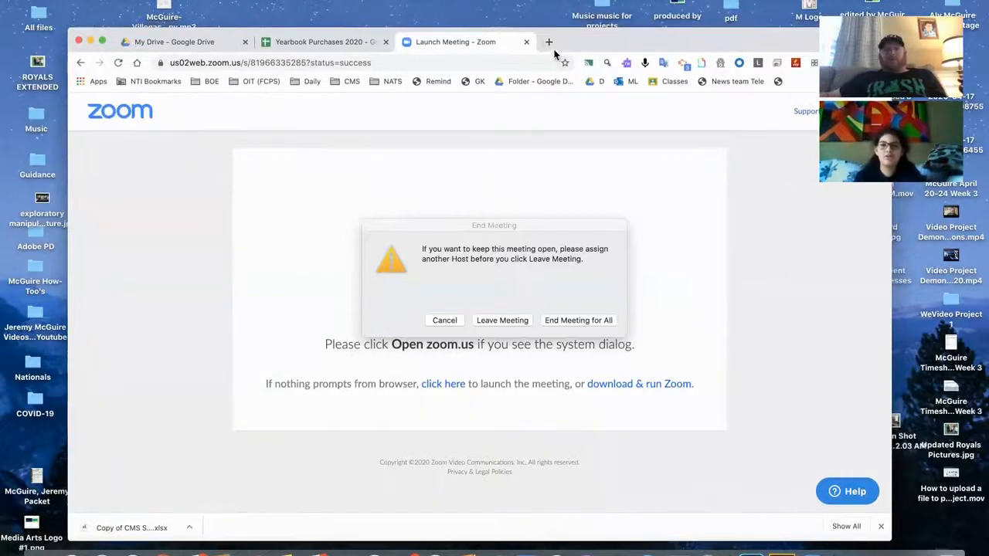
{"action": "left_click", "coordinate": [549, 43]}
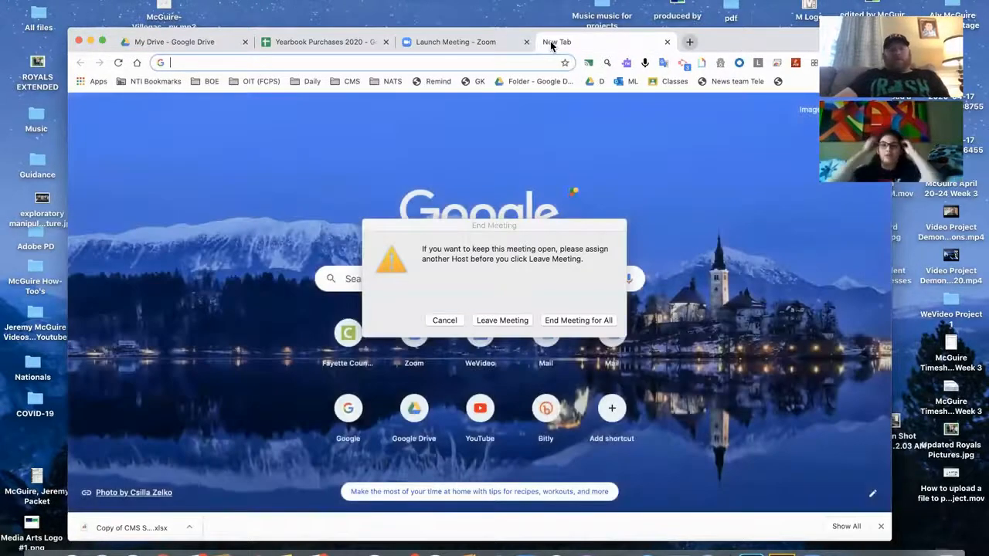
{"action": "type", "text": "www"}
{"action": "key", "text": "Return"}
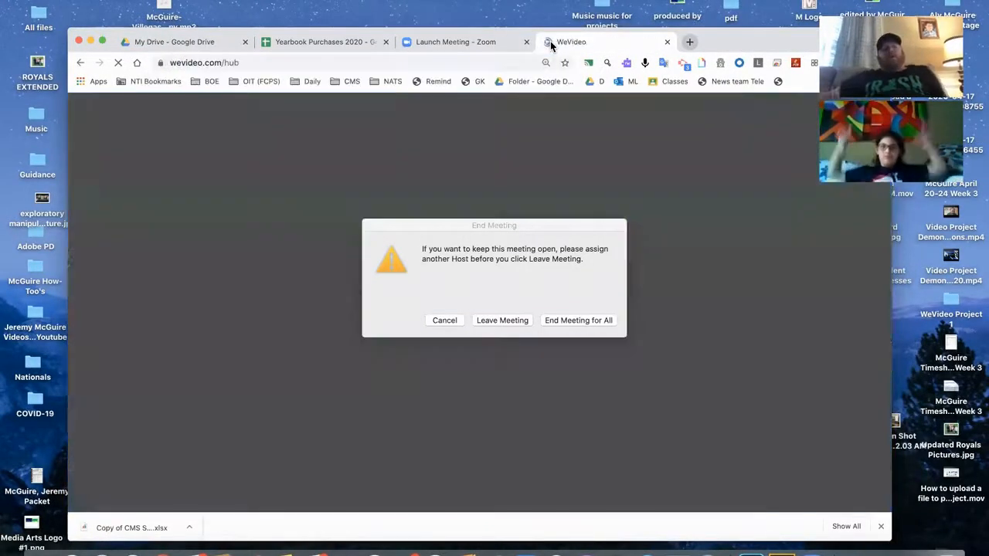
{"action": "left_click", "coordinate": [433, 322]}
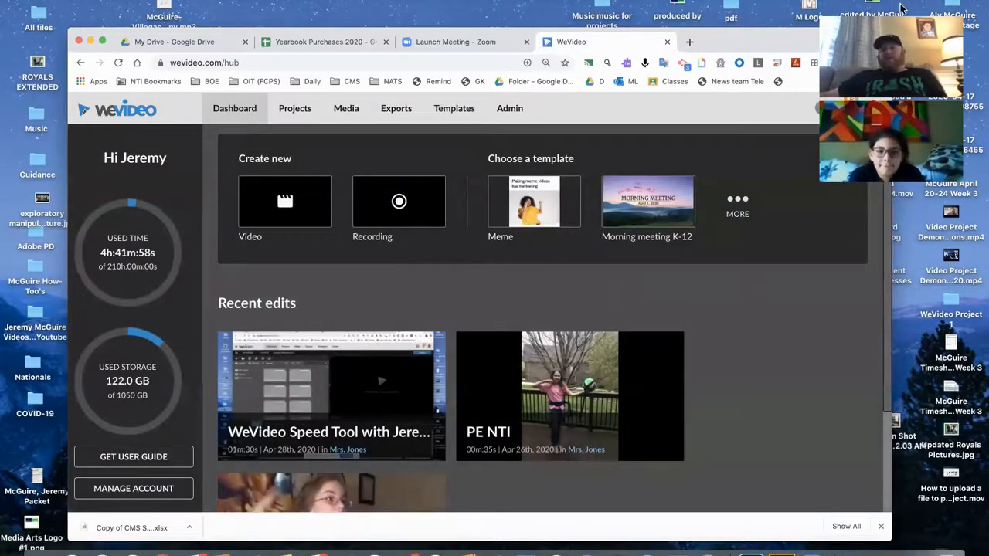
Move the browser window up and widen it to fill the full width of the screen
{"action": "left_click_drag", "start_coordinate": [746, 30], "coordinate": [745, 0]}
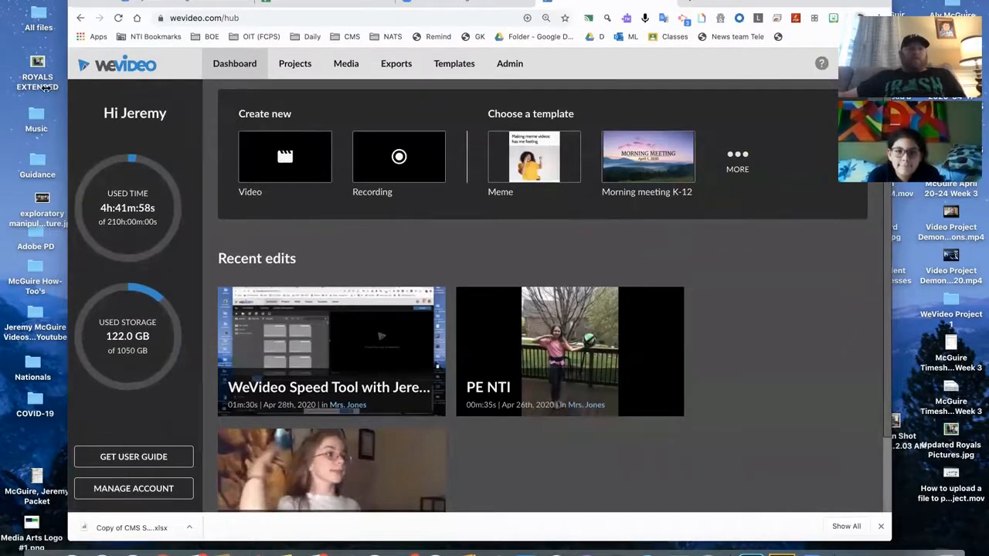
{"action": "left_click_drag", "start_coordinate": [68, 88], "coordinate": [3, 89]}
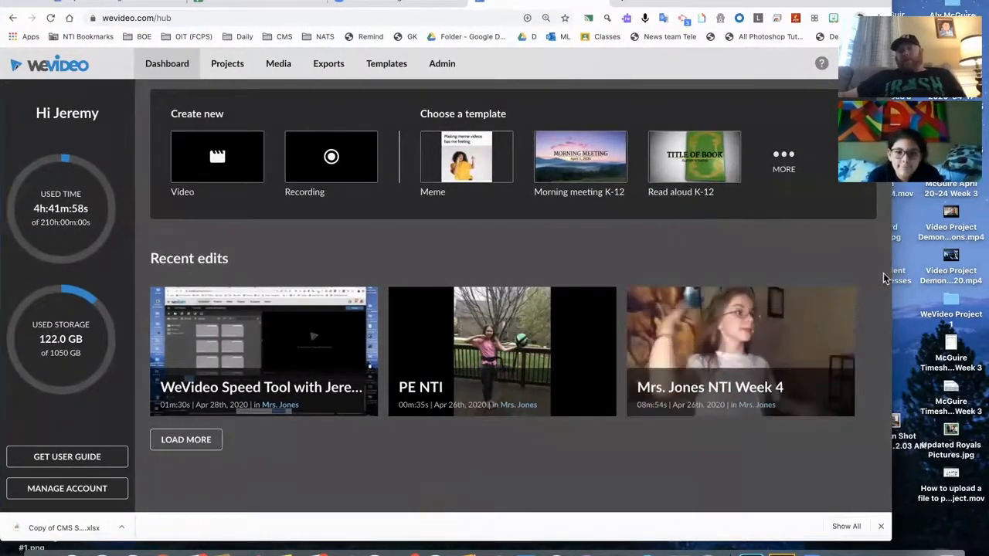
{"action": "left_click_drag", "start_coordinate": [893, 267], "coordinate": [988, 267]}
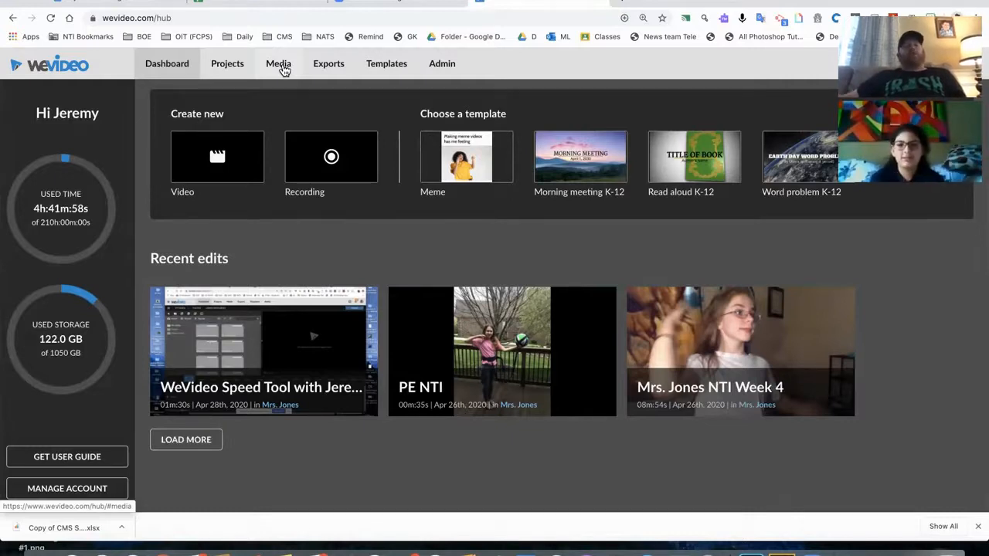
Look at the media library's import options and the list of existing projects
{"action": "left_click", "coordinate": [279, 65]}
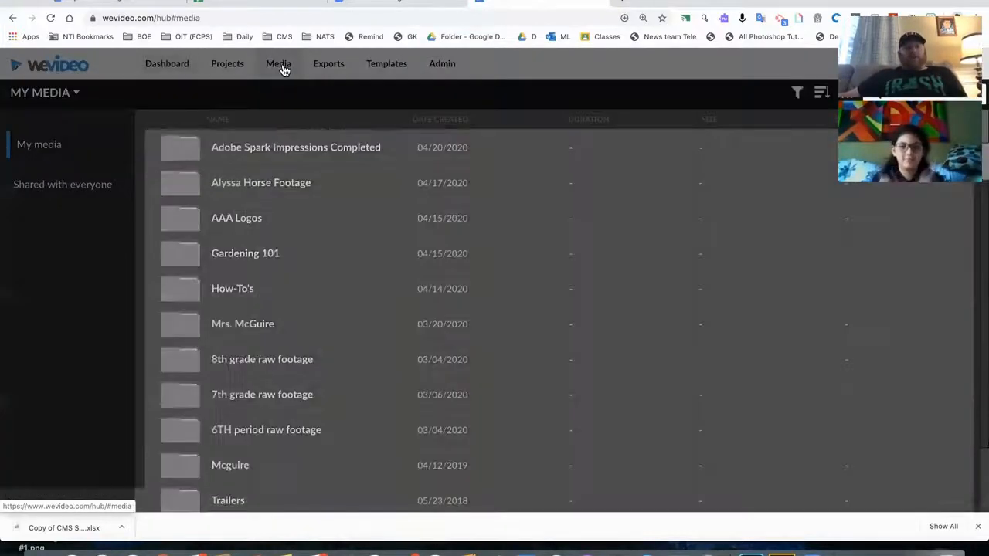
{"action": "left_click", "coordinate": [944, 472]}
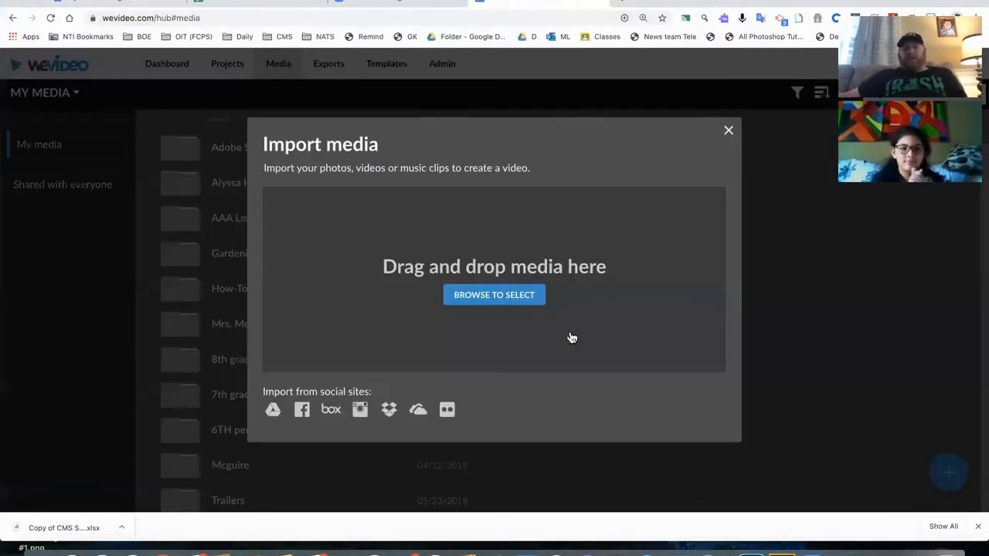
{"action": "left_click", "coordinate": [728, 131]}
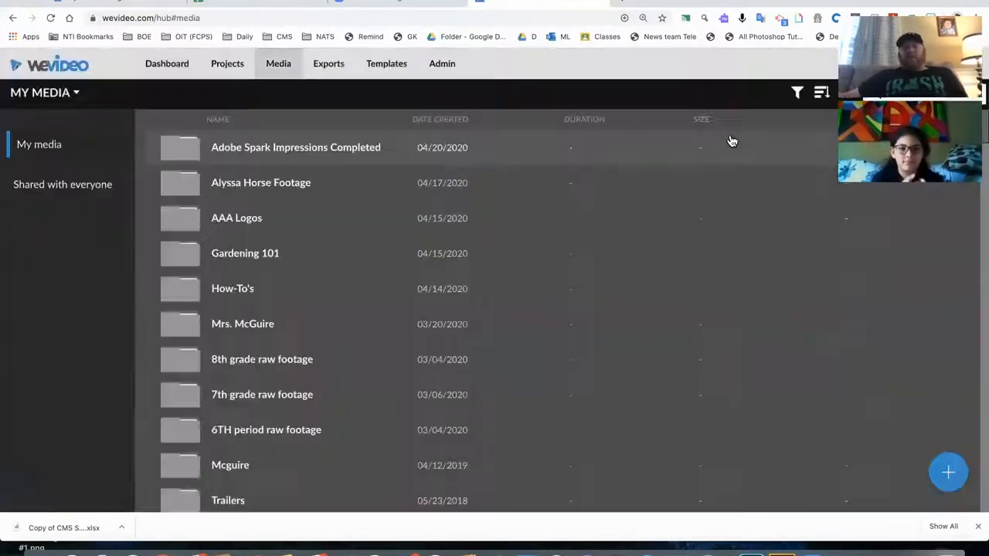
{"action": "left_click", "coordinate": [947, 472]}
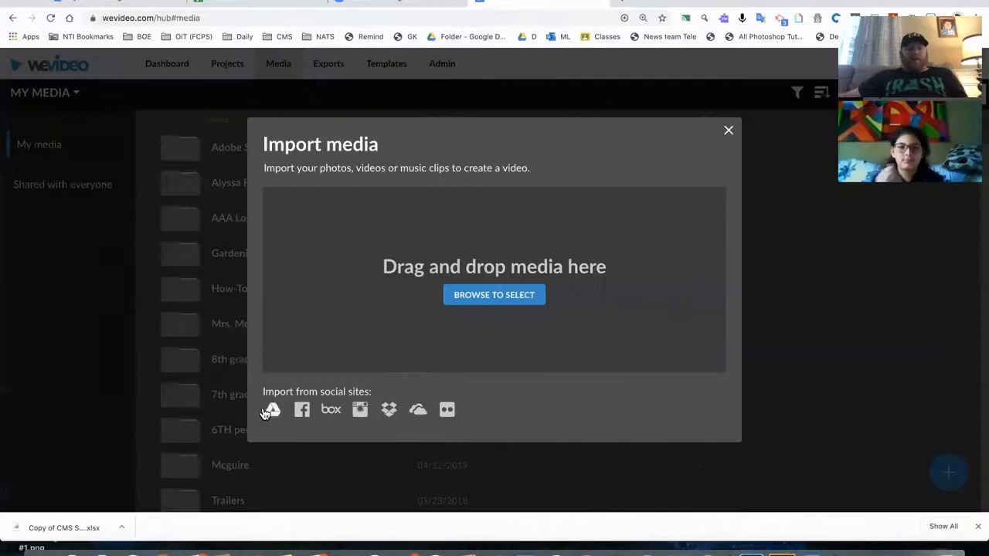
{"action": "left_click", "coordinate": [728, 132]}
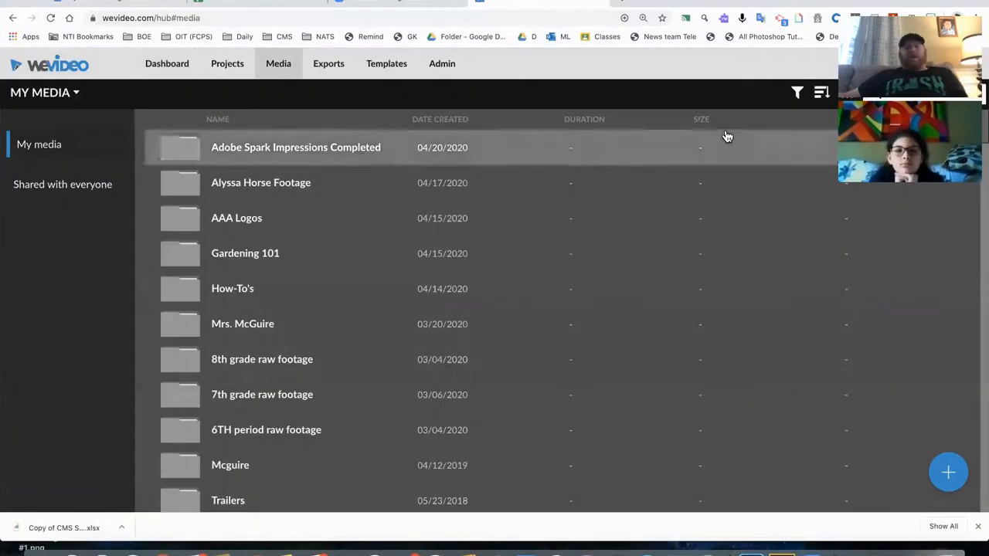
{"action": "left_click", "coordinate": [222, 67]}
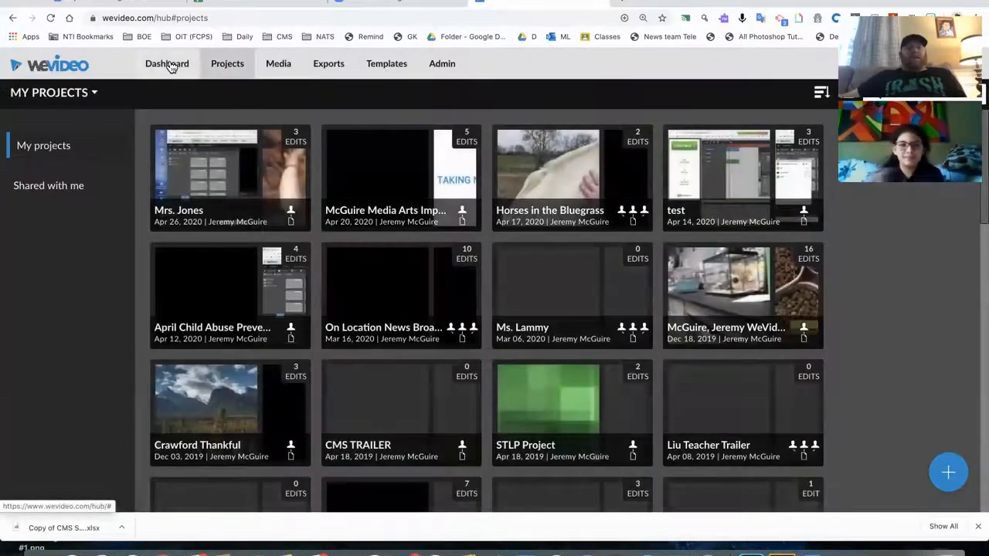
Start a new video edit from the dashboard, keeping the preselected project as its save location
{"action": "left_click", "coordinate": [167, 65]}
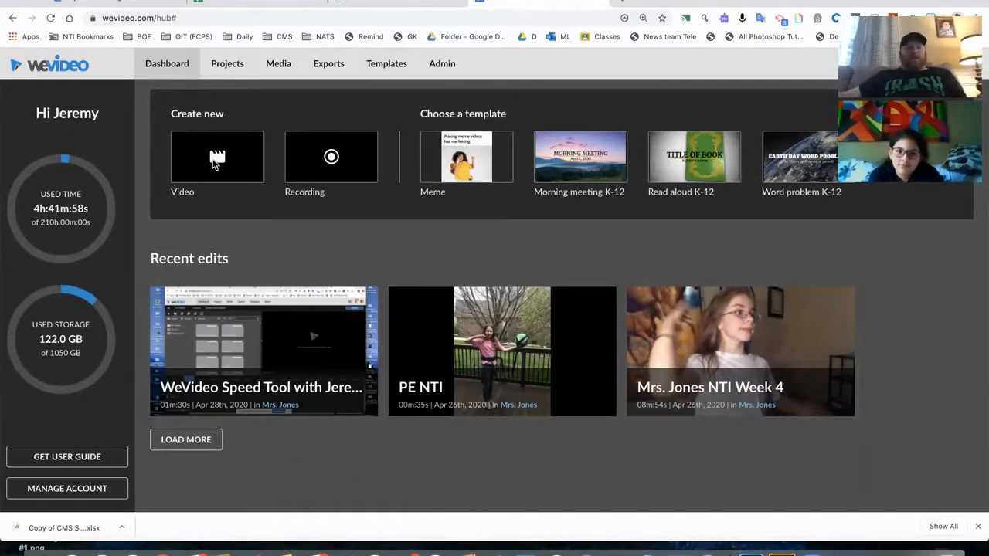
{"action": "left_click", "coordinate": [221, 159]}
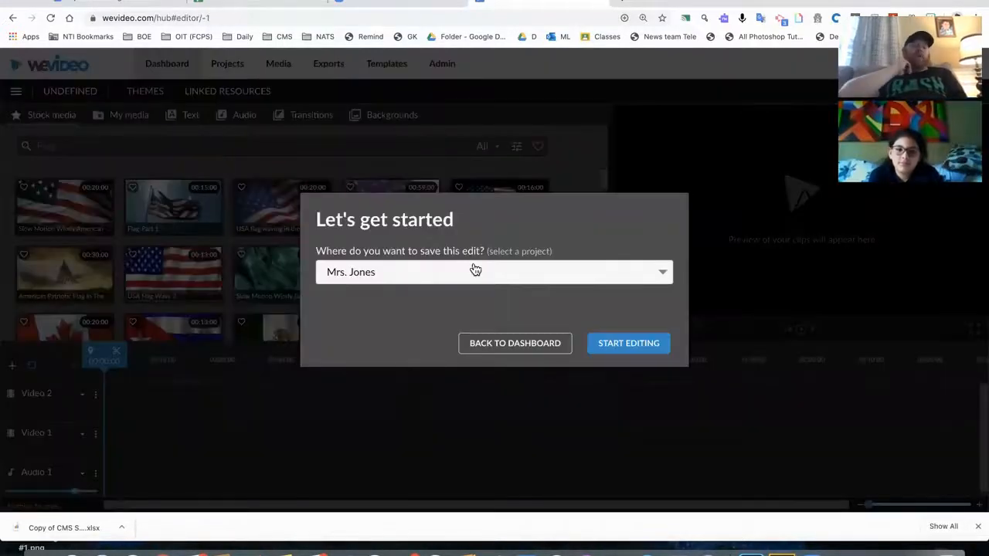
{"action": "left_click", "coordinate": [617, 345]}
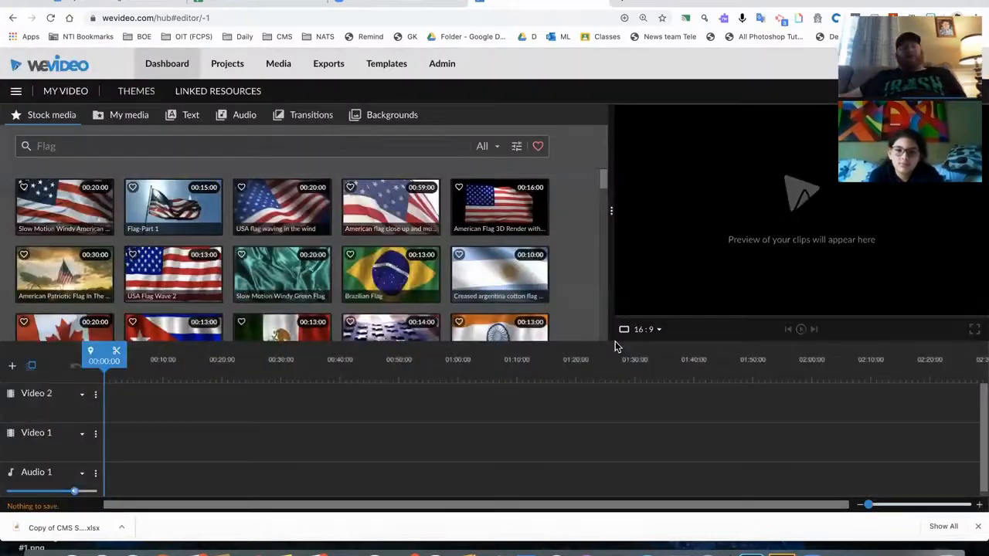
Save the edit under a new name: the creator's full name, "Practice with", and the partner's first name
{"action": "left_click", "coordinate": [15, 94]}
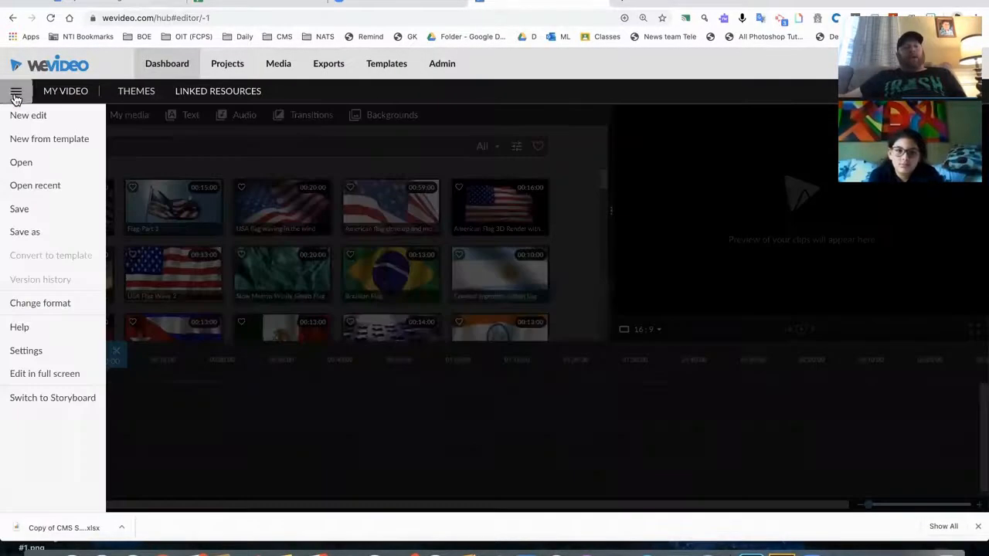
{"action": "left_click", "coordinate": [44, 232]}
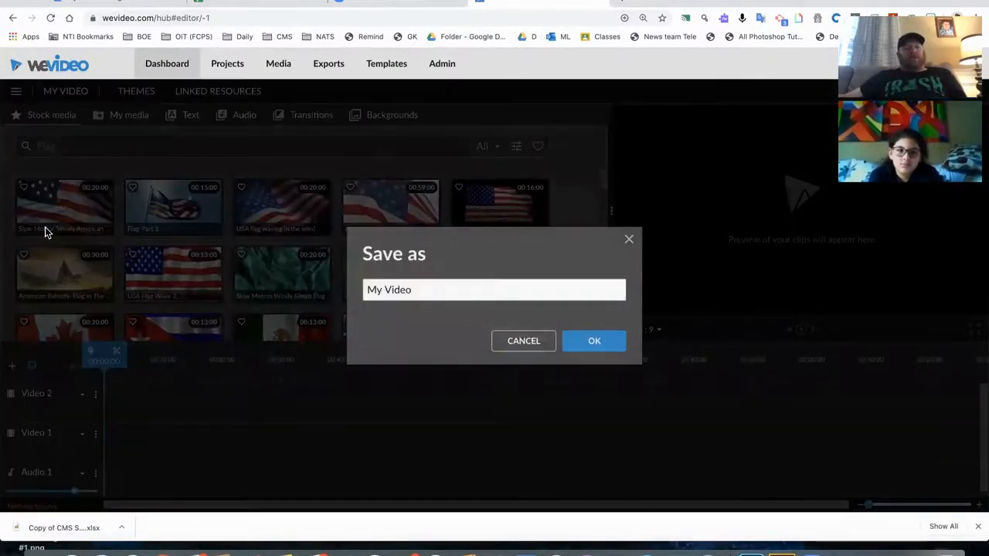
{"action": "left_click_drag", "start_coordinate": [411, 289], "coordinate": [363, 289]}
{"action": "key", "text": "BackSpace"}
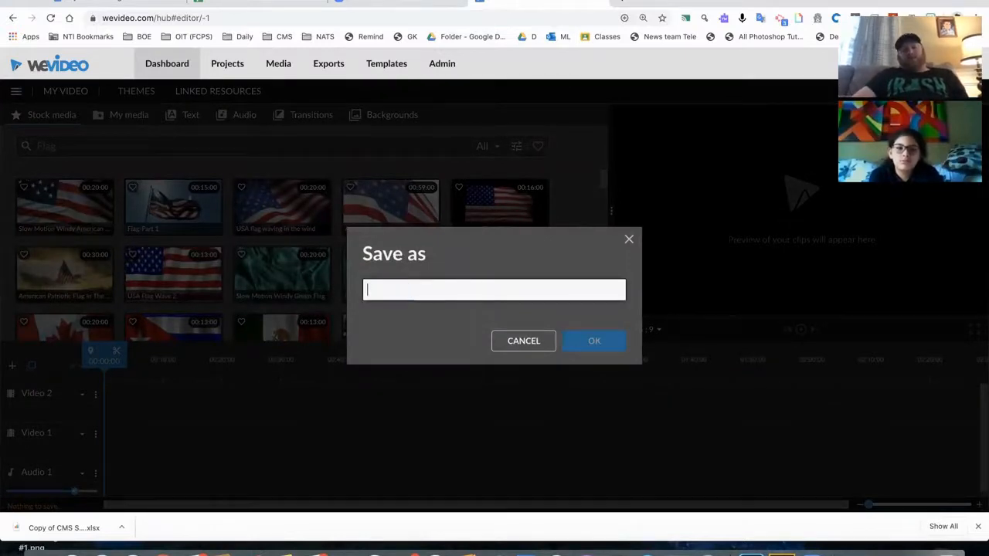
{"action": "type", "text": "McGuire, Jeremy Practice with"}
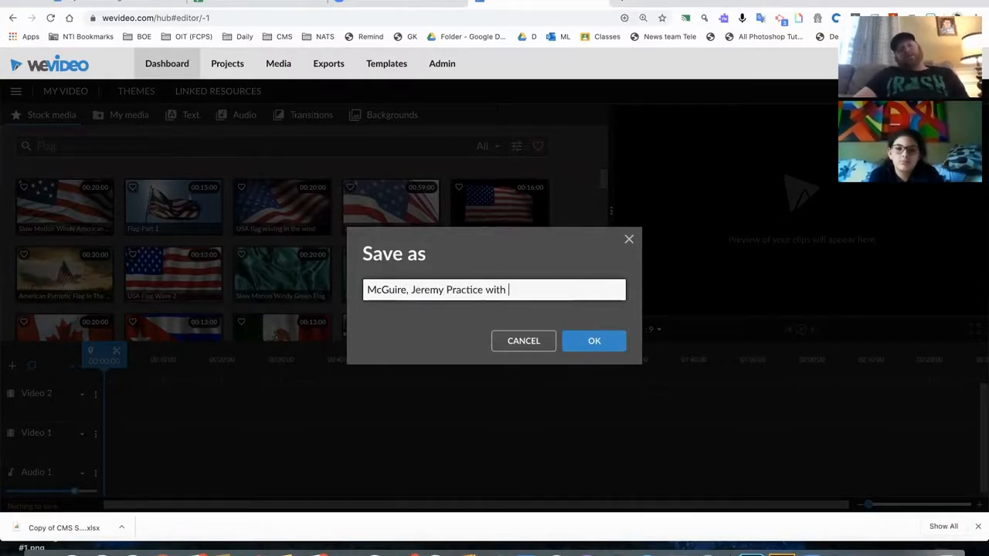
{"action": "type", "text": " Maria"}
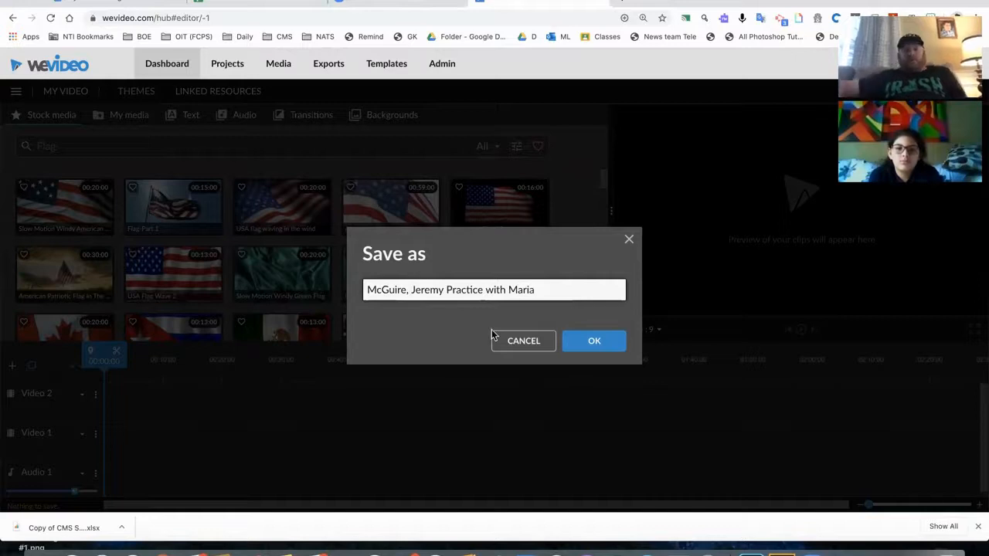
{"action": "left_click", "coordinate": [594, 341]}
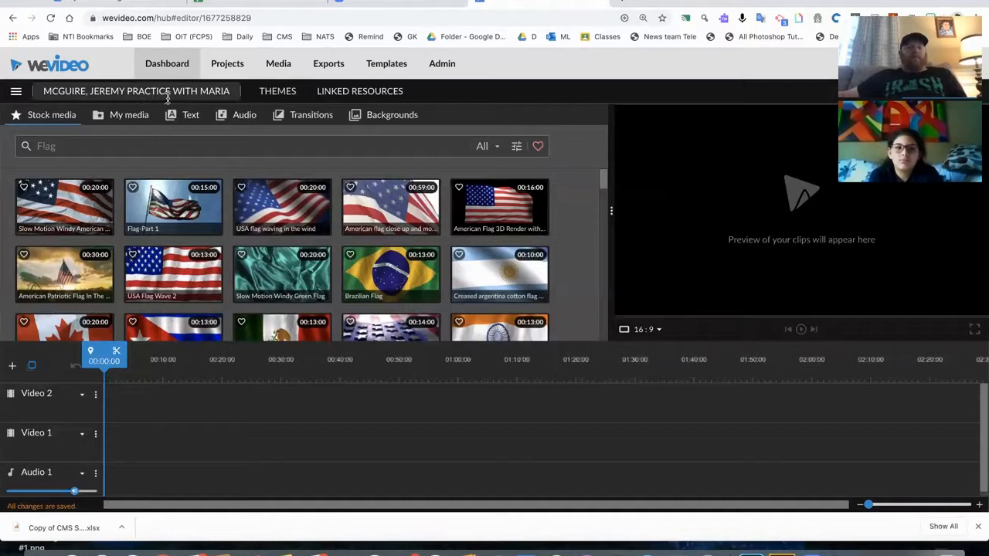
Browse the available themes, previewing Icy Blast, Sweet Flare and Memories, and close the list without applying one
{"action": "left_click", "coordinate": [281, 96]}
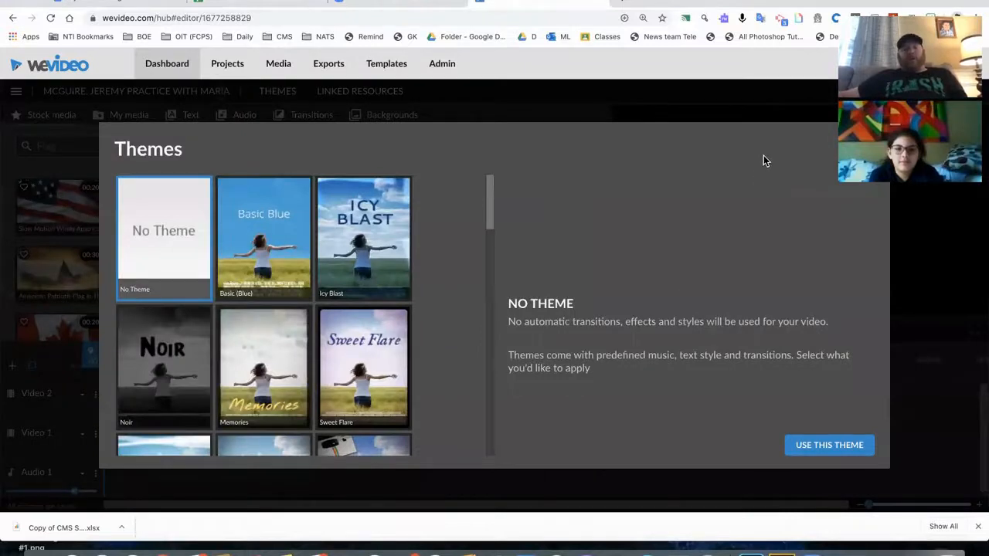
{"action": "left_click", "coordinate": [391, 245]}
{"action": "left_click", "coordinate": [365, 332]}
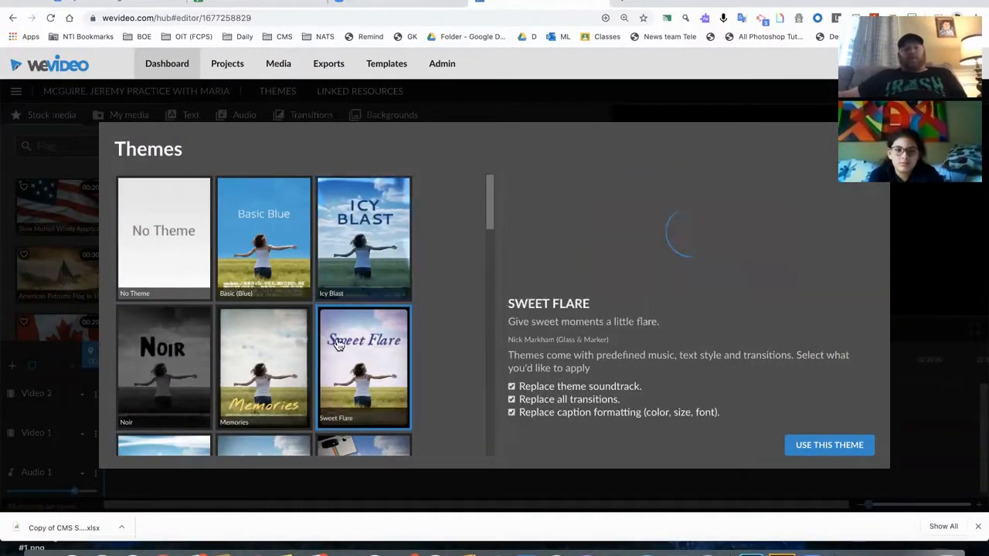
{"action": "left_click", "coordinate": [238, 355]}
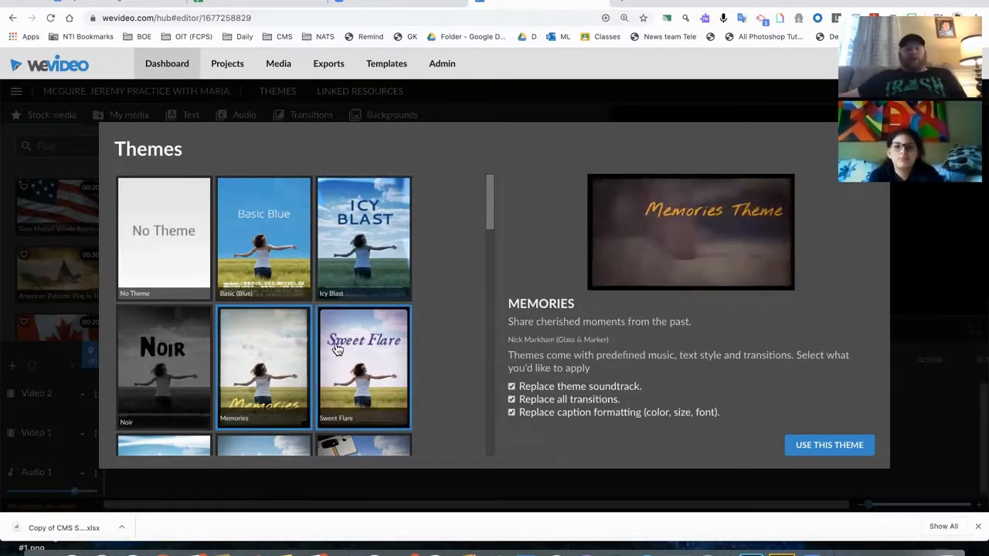
{"action": "scroll", "coordinate": [325, 351], "scroll_direction": "down", "scroll_amount": 2}
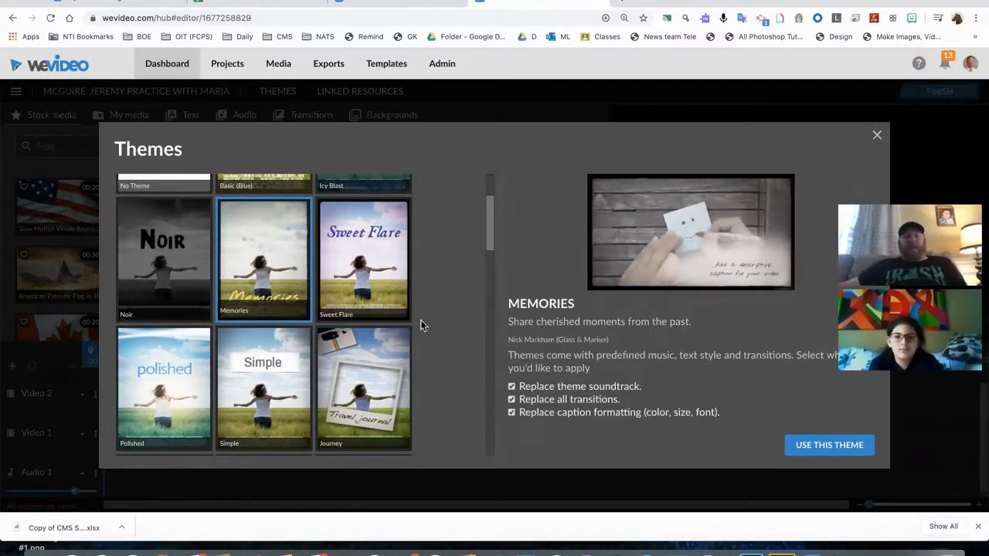
{"action": "left_click", "coordinate": [877, 135]}
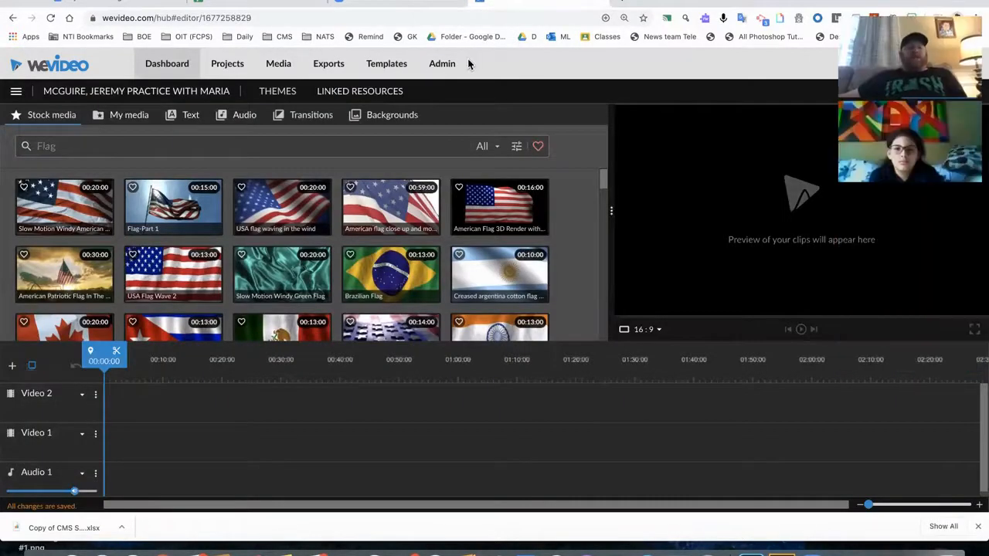
Open the horse footage folder in the personal media library of the editor
{"action": "left_click", "coordinate": [129, 116]}
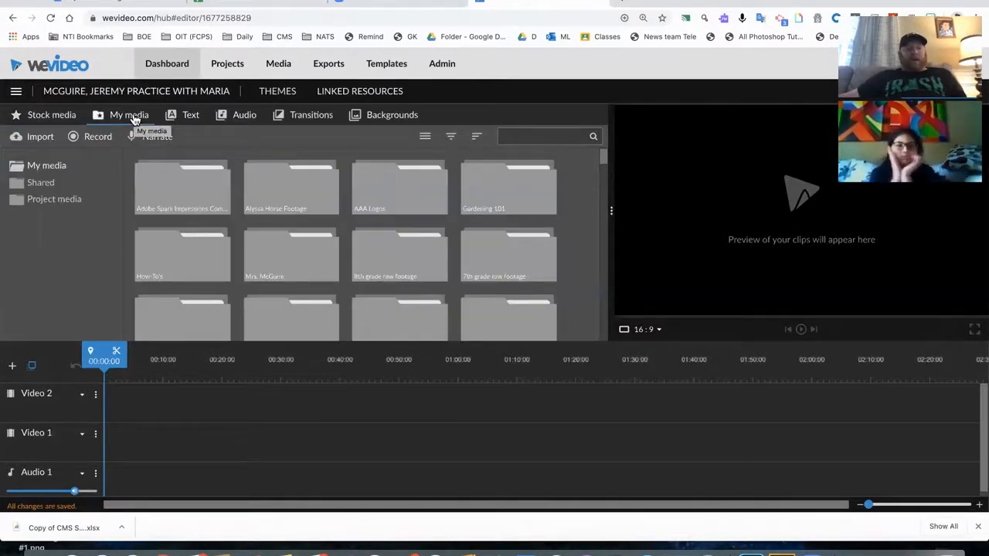
{"action": "double_click", "coordinate": [270, 194]}
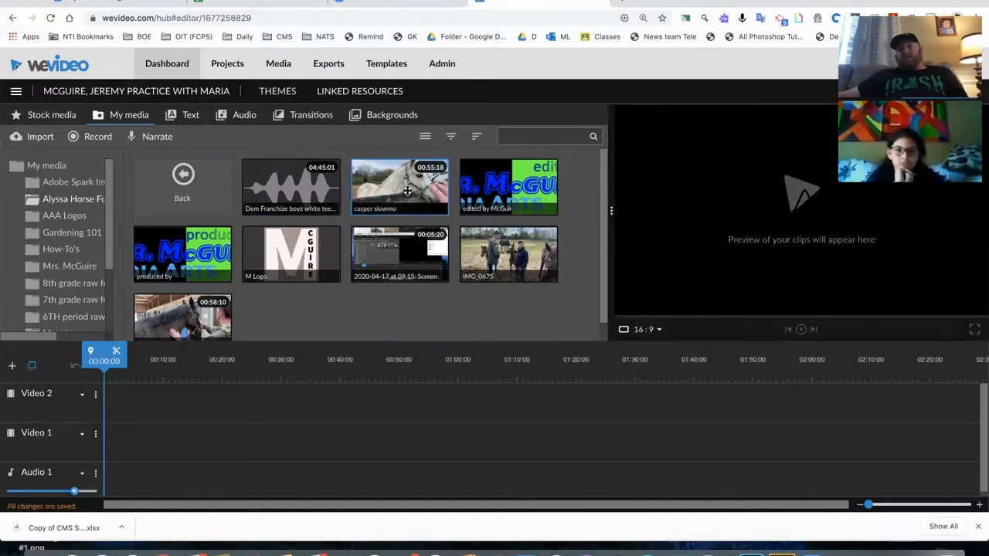
Preview the Sweet Flare theme and apply the Journey theme to the edit
{"action": "left_click", "coordinate": [283, 93]}
{"action": "scroll", "coordinate": [340, 262], "scroll_direction": "down", "scroll_amount": 3}
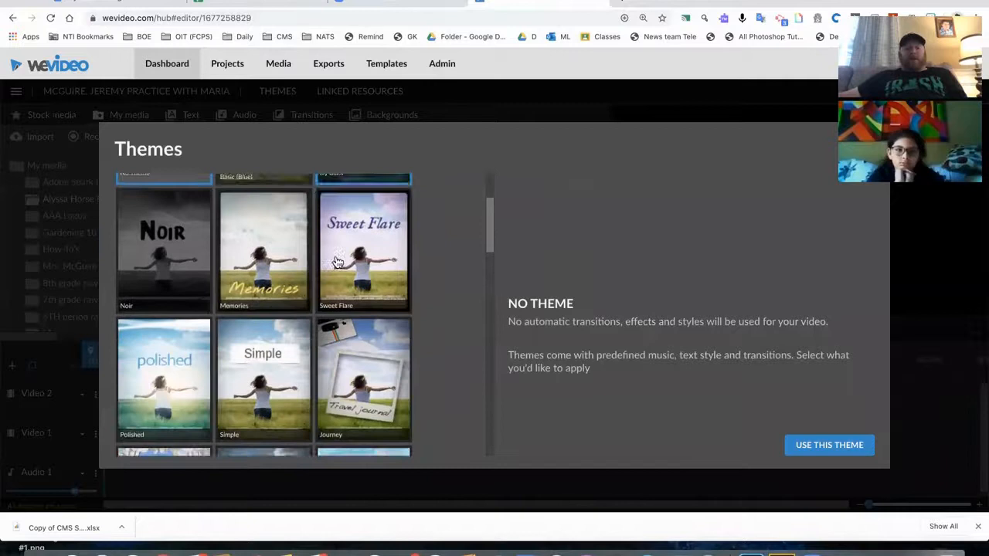
{"action": "left_click", "coordinate": [350, 245]}
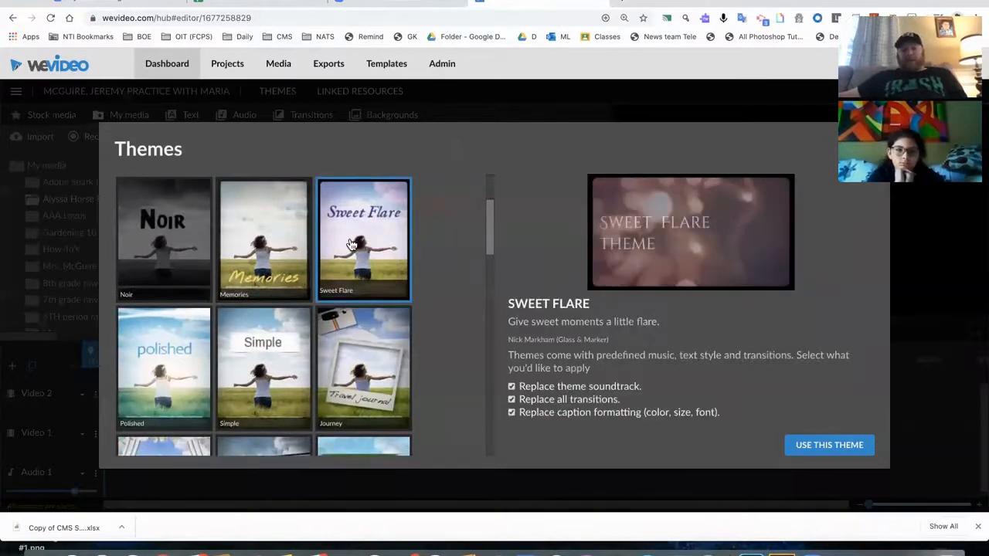
{"action": "left_click", "coordinate": [360, 351]}
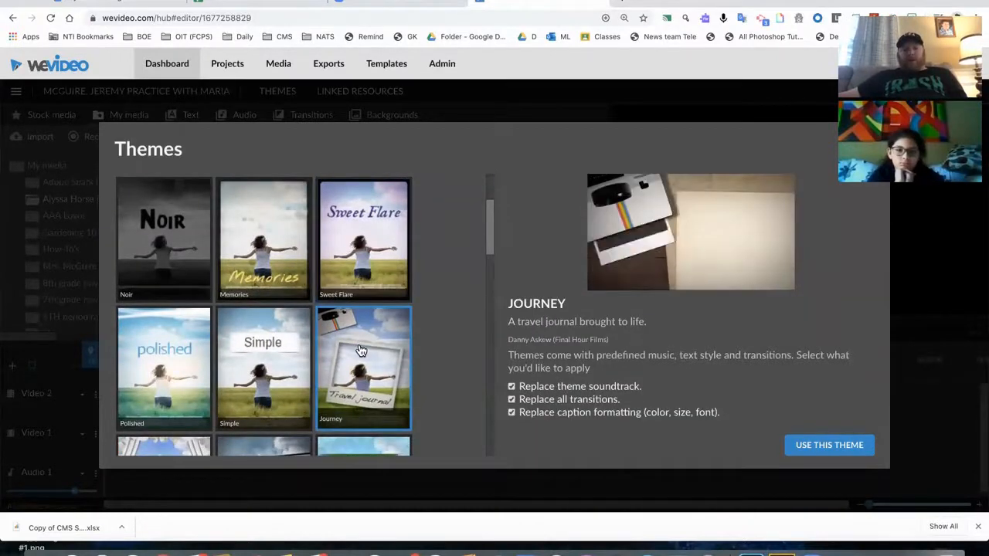
{"action": "left_click", "coordinate": [838, 446]}
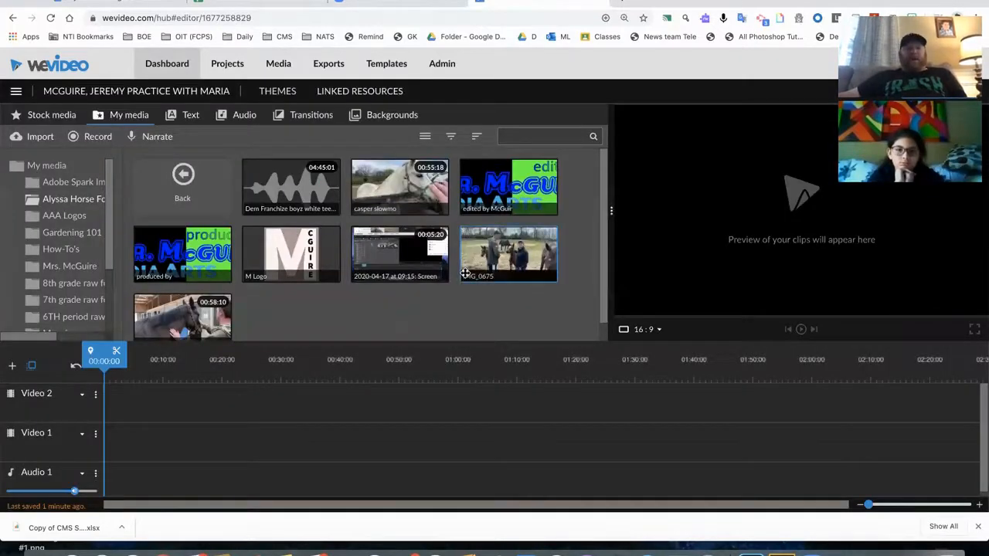
Start a new edit, saving the practice edit on exit
{"action": "left_click", "coordinate": [15, 92]}
{"action": "left_click", "coordinate": [28, 116]}
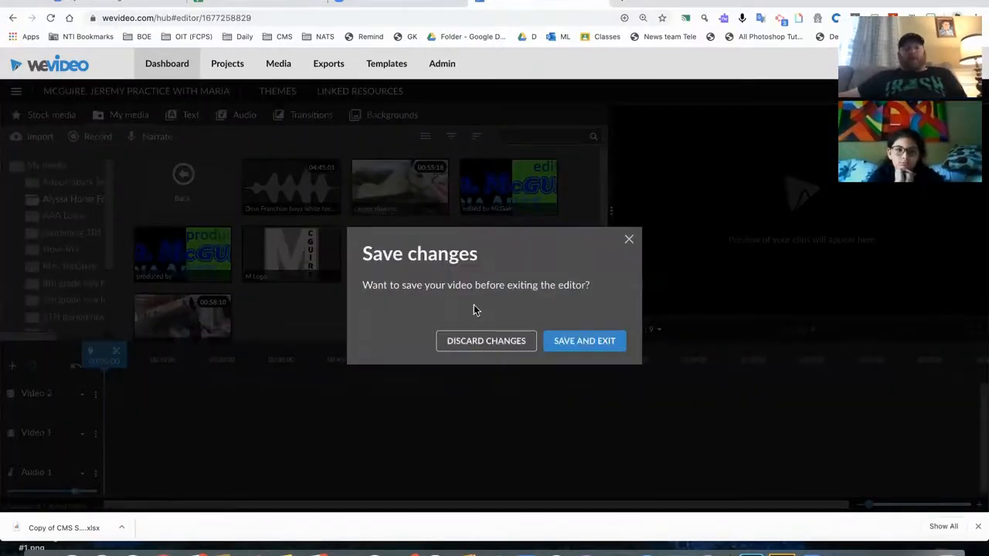
{"action": "left_click", "coordinate": [573, 345]}
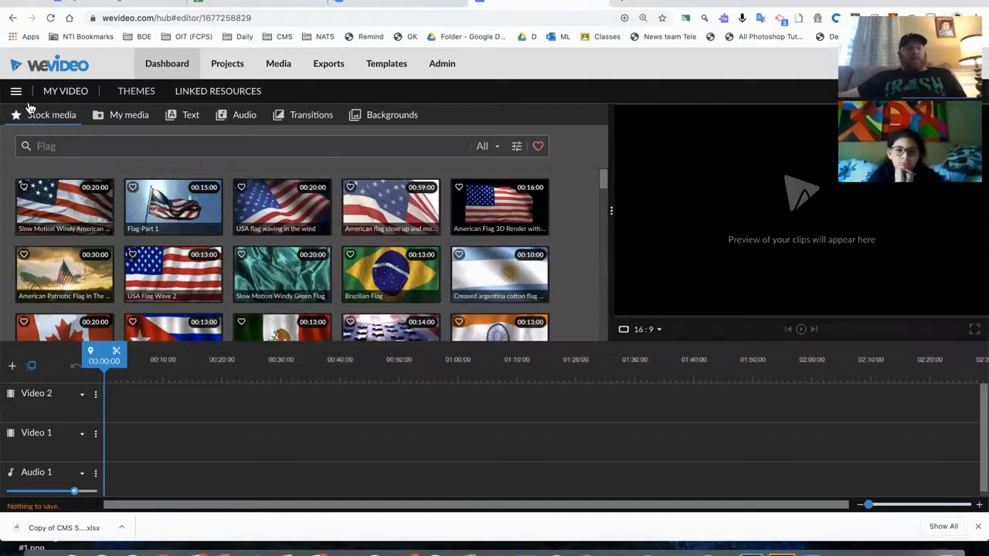
Create another new video edit from the dashboard in the preselected project
{"action": "left_click", "coordinate": [152, 68]}
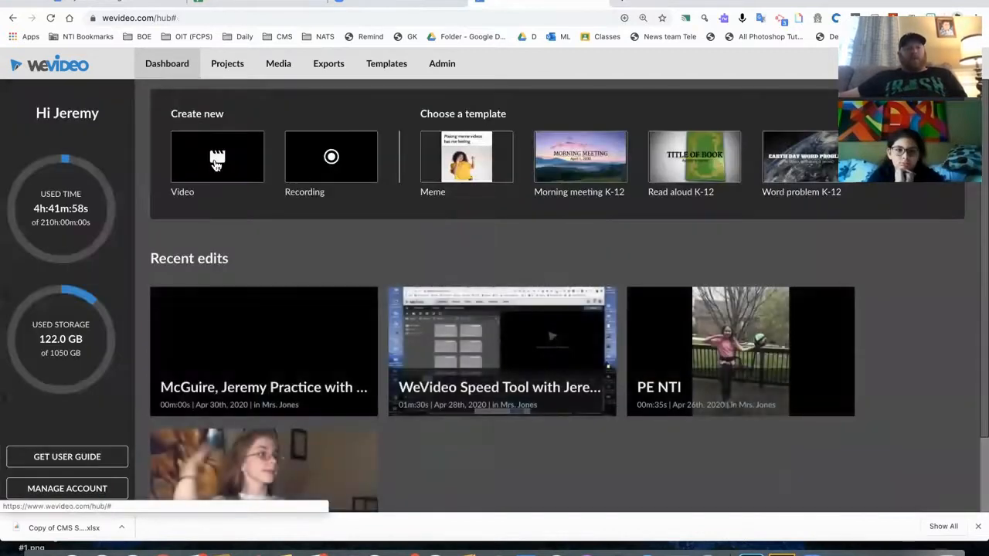
{"action": "left_click", "coordinate": [217, 160]}
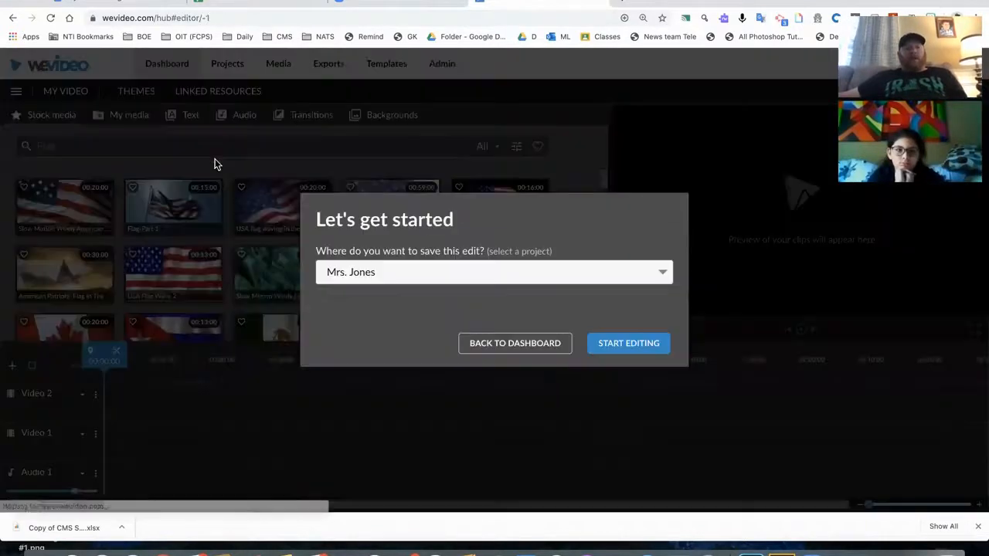
{"action": "left_click", "coordinate": [623, 344]}
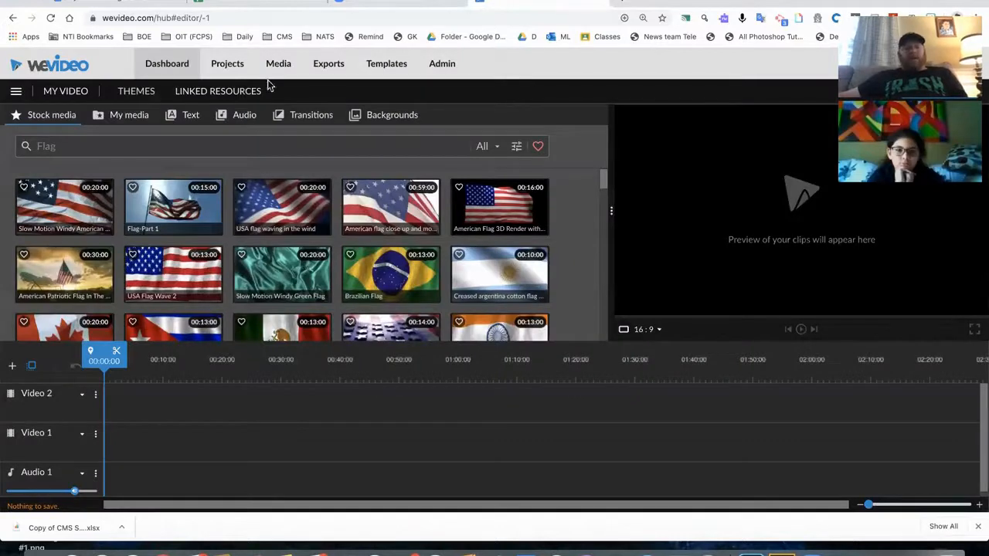
Apply the Journey theme to the new edit, replacing the soundtrack, transitions and caption formatting
{"action": "left_click", "coordinate": [139, 91]}
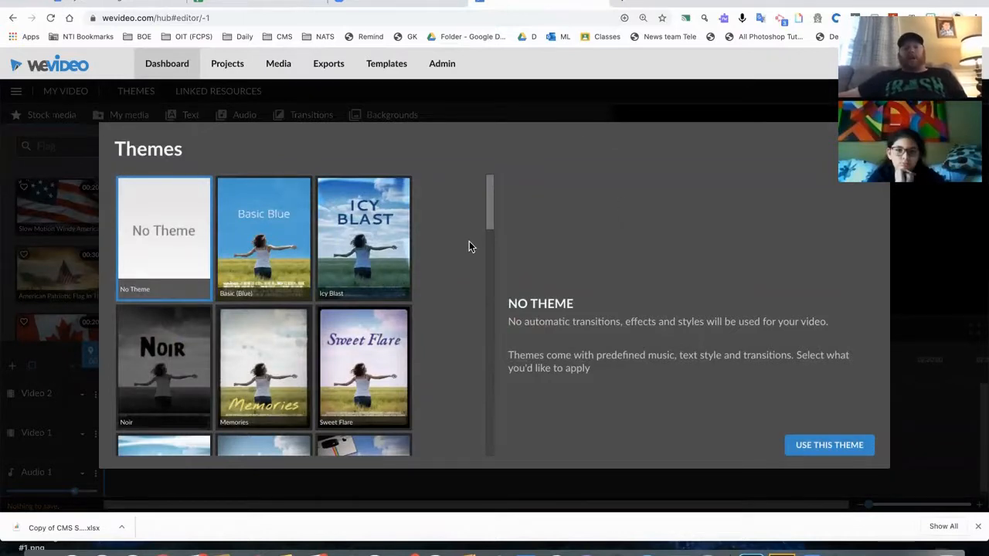
{"action": "scroll", "coordinate": [363, 324], "scroll_direction": "down", "scroll_amount": 1}
{"action": "left_click", "coordinate": [363, 394]}
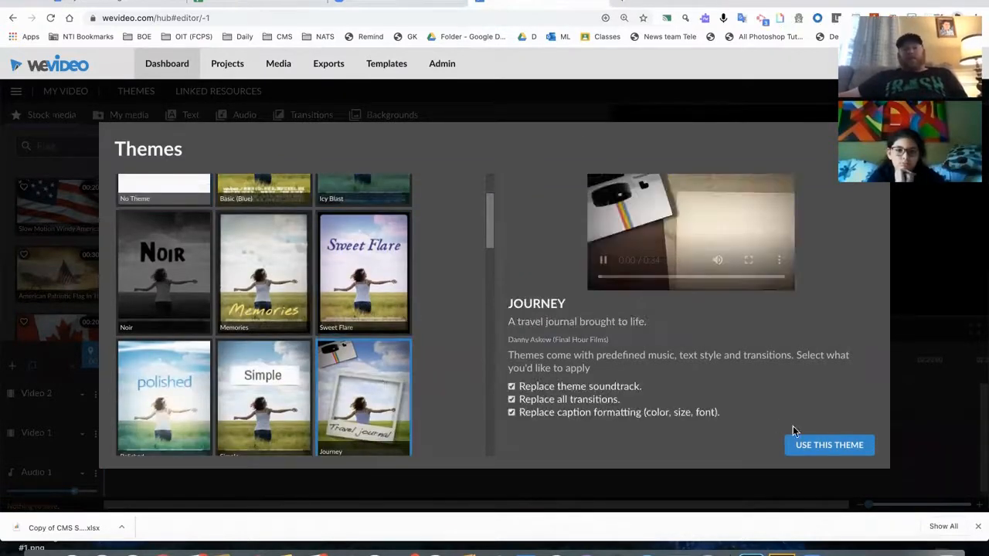
{"action": "left_click", "coordinate": [825, 447]}
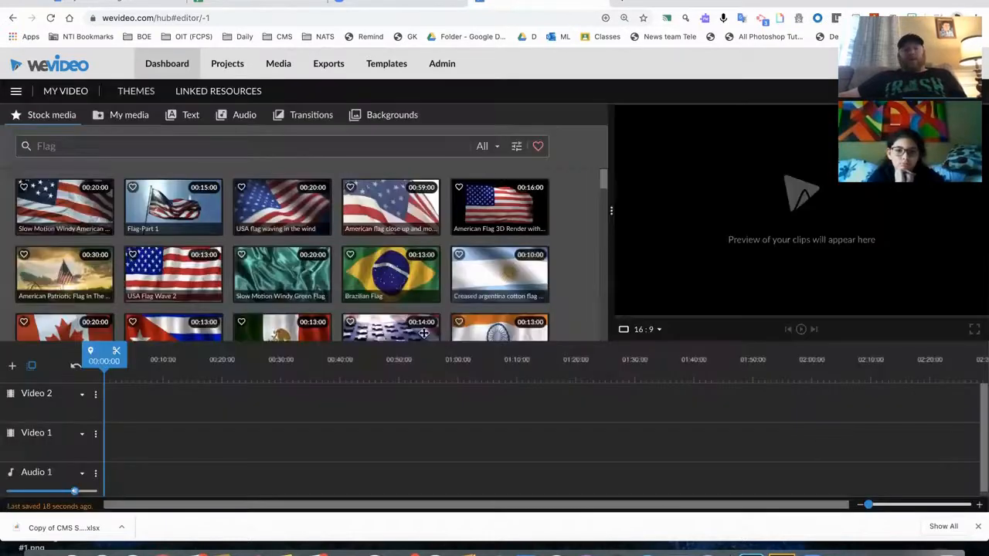
Look into the personal media library, then exit the new edit and discard its changes
{"action": "left_click", "coordinate": [130, 123]}
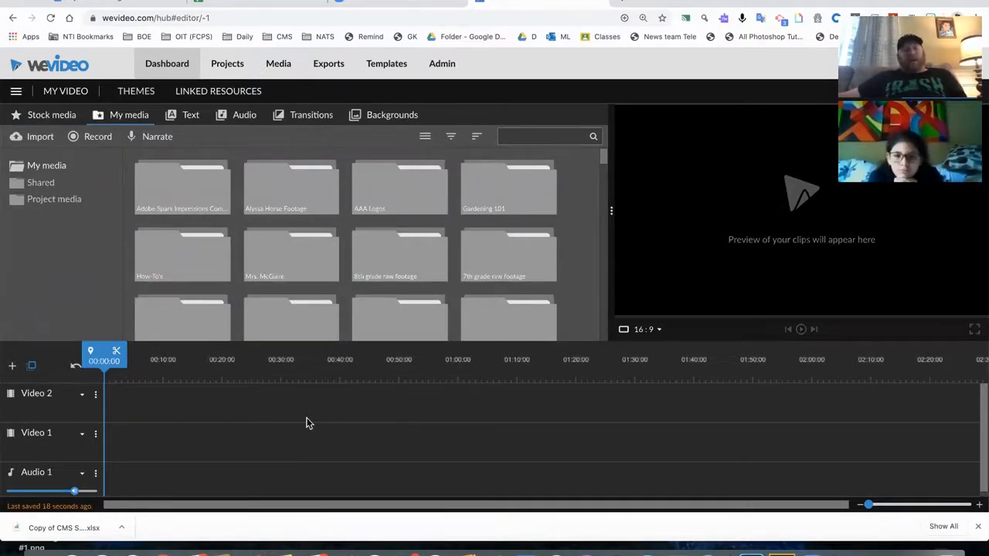
{"action": "left_click", "coordinate": [17, 96]}
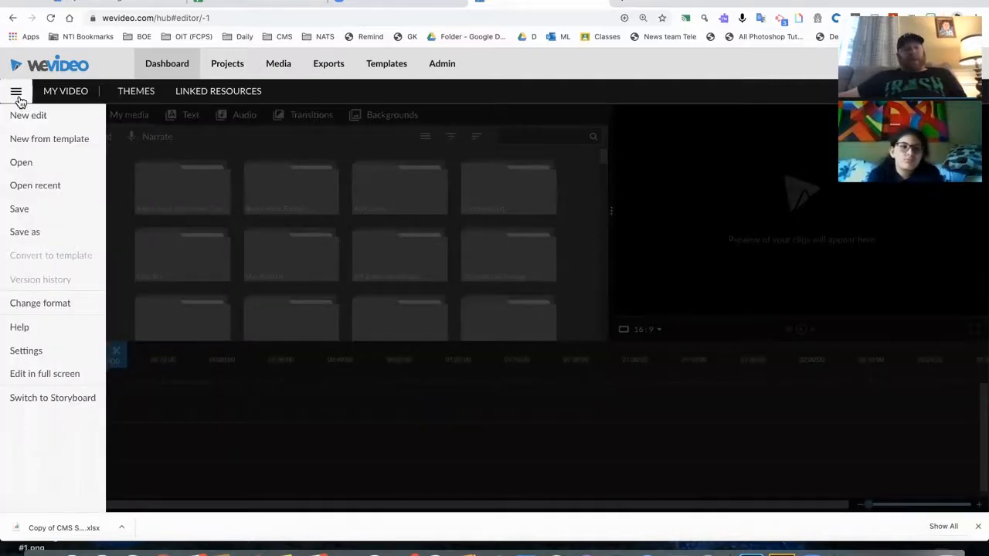
{"action": "left_click", "coordinate": [192, 152]}
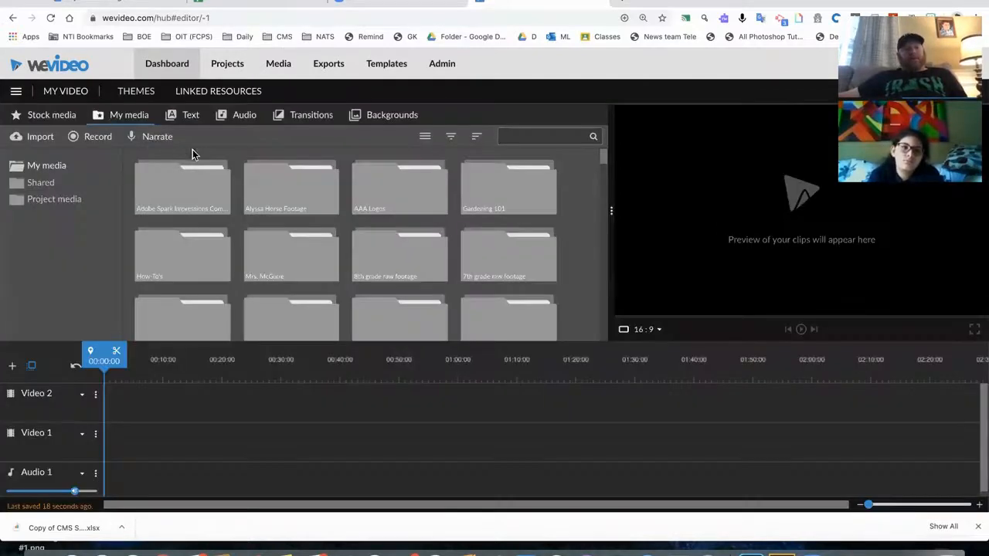
{"action": "left_click", "coordinate": [13, 19]}
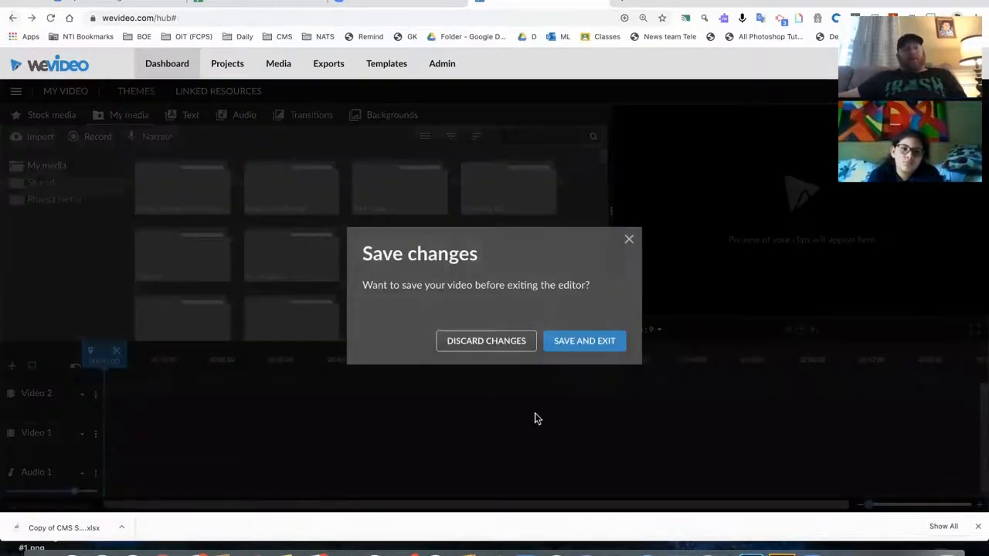
{"action": "left_click", "coordinate": [486, 343]}
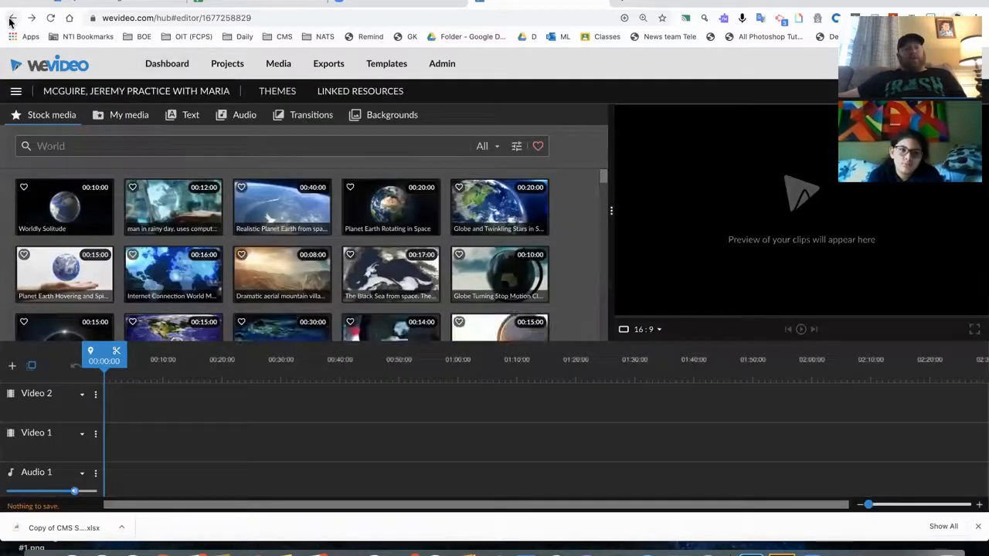
{"action": "left_click", "coordinate": [141, 17]}
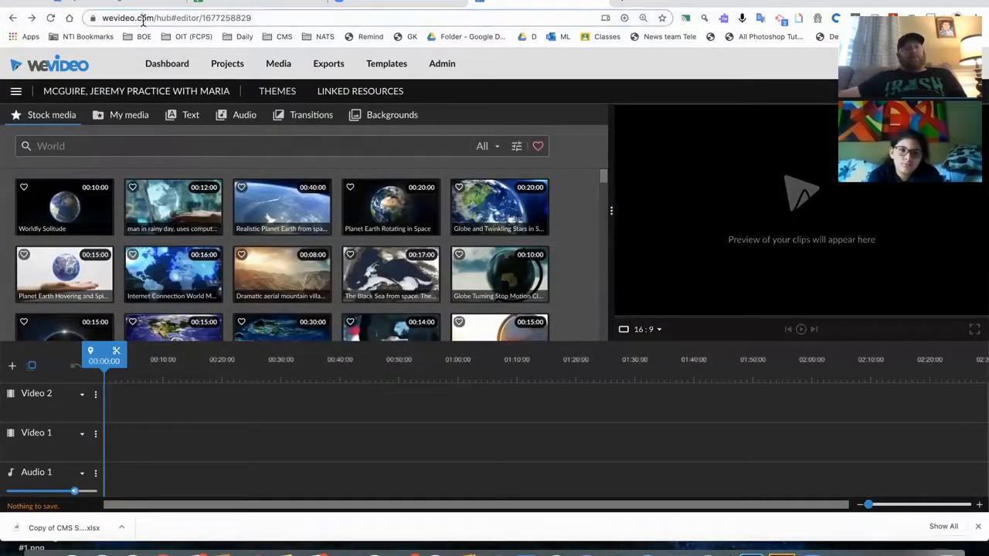
{"action": "key", "text": "BackSpace"}
{"action": "type", "text": "www."}
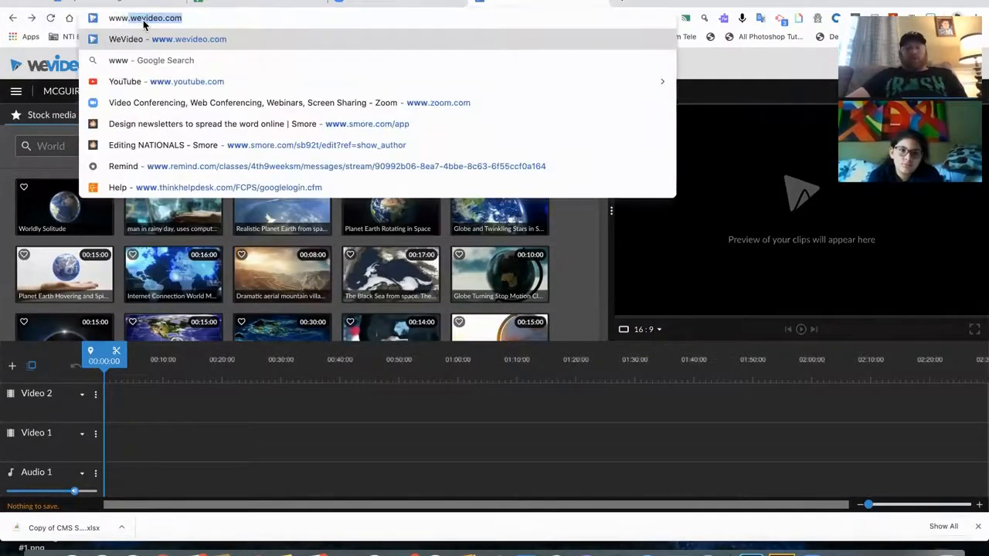
{"action": "key", "text": "Return"}
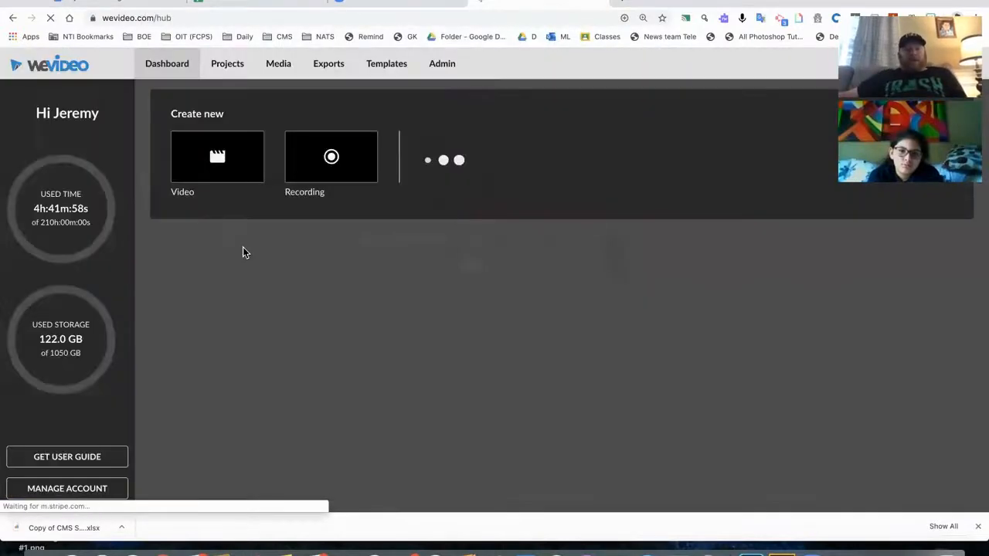
{"action": "left_click", "coordinate": [240, 160]}
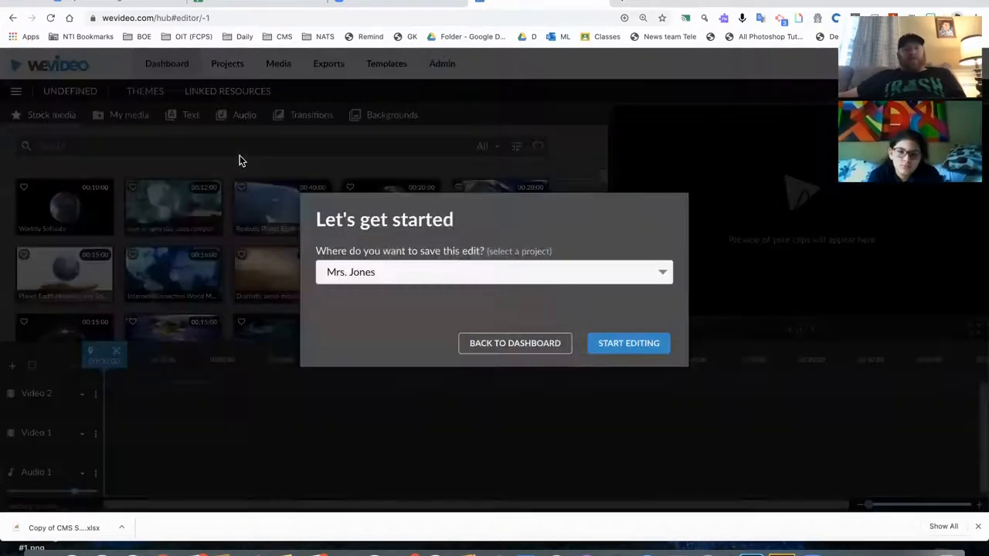
{"action": "left_click", "coordinate": [626, 345]}
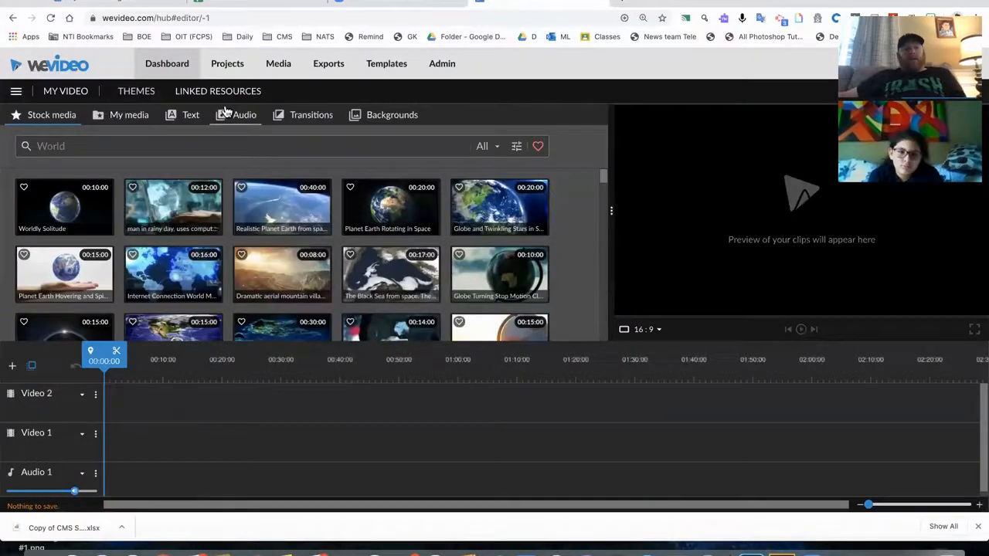
Apply the Journey theme to the edit with theme soundtrack, transitions and caption formatting replacement enabled
{"action": "left_click", "coordinate": [136, 94]}
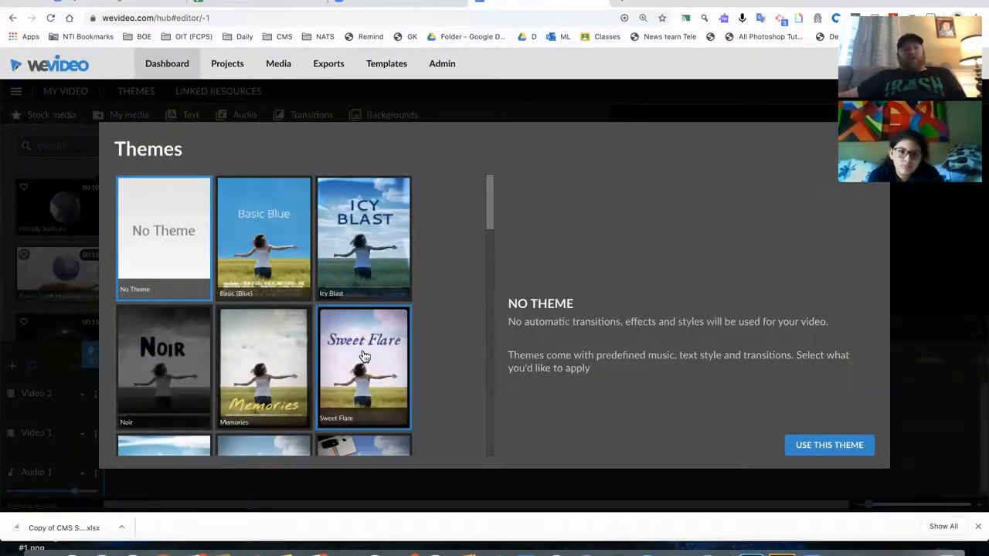
{"action": "scroll", "coordinate": [365, 356], "scroll_direction": "down", "scroll_amount": 2}
{"action": "left_click", "coordinate": [390, 363]}
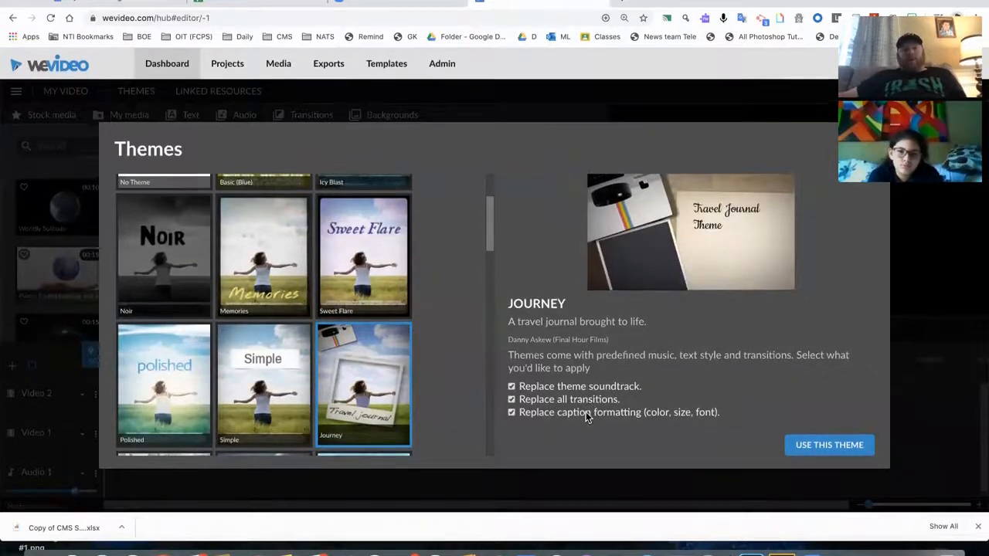
{"action": "left_click", "coordinate": [834, 445]}
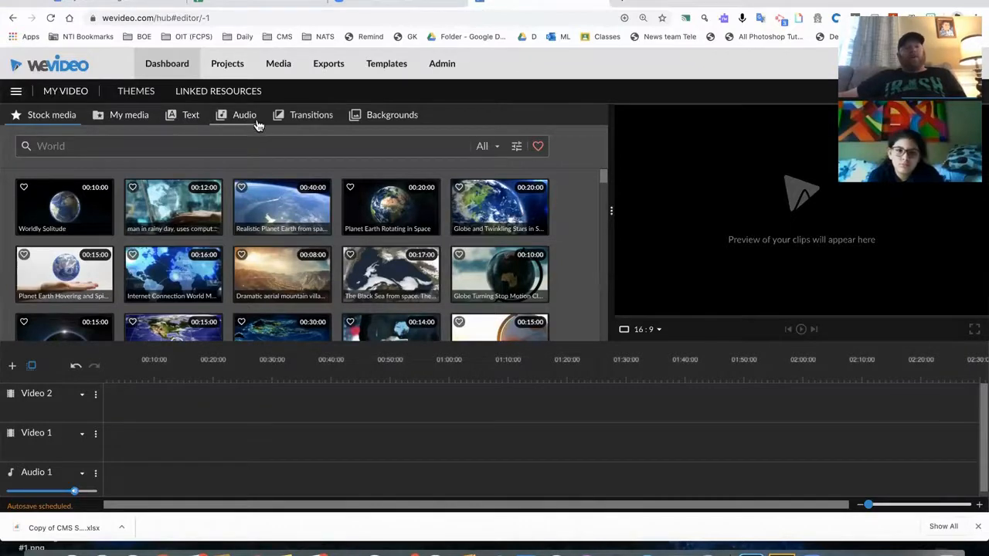
Place casper slowmo, IMG_0675 and the 00:58:10 horse clip from the horse footage folder end to end on the Video 2 track
{"action": "left_click", "coordinate": [292, 120]}
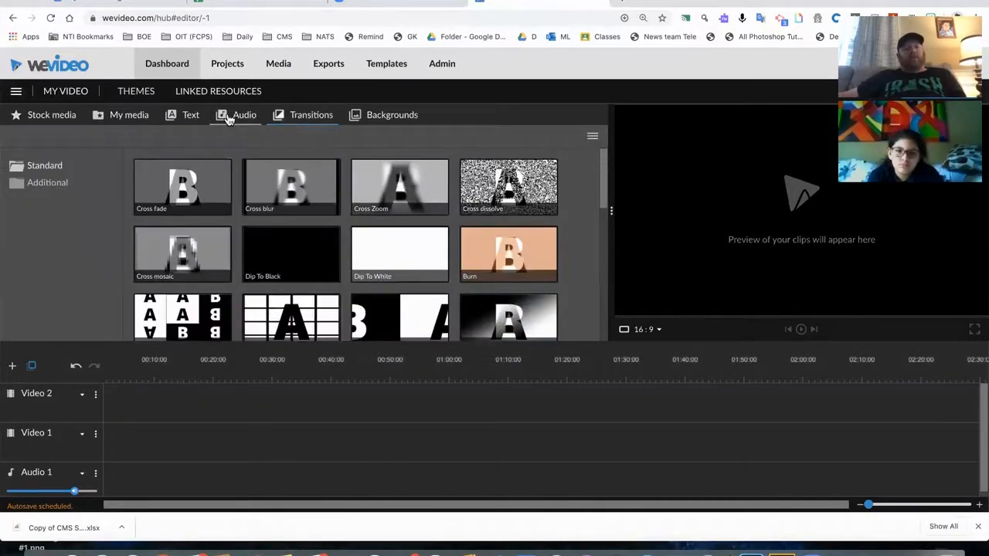
{"action": "left_click", "coordinate": [124, 119]}
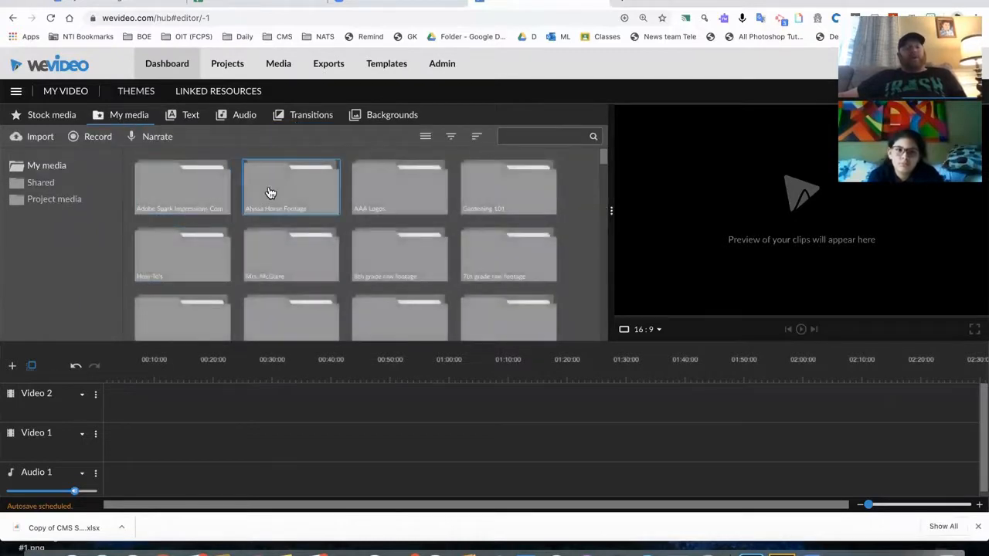
{"action": "double_click", "coordinate": [267, 195]}
{"action": "left_click", "coordinate": [402, 194]}
{"action": "left_click_drag", "start_coordinate": [351, 346], "coordinate": [153, 398]}
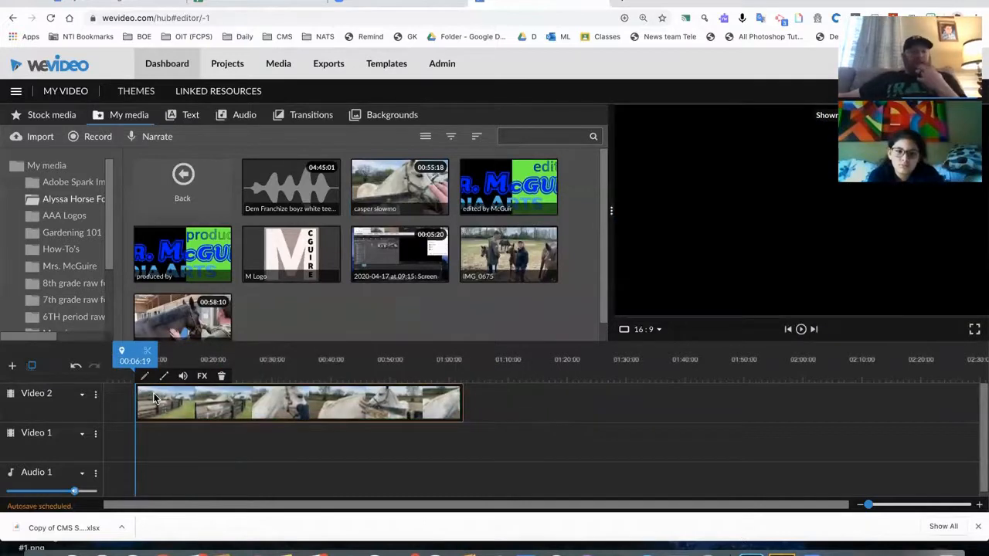
{"action": "left_click_drag", "start_coordinate": [532, 252], "coordinate": [483, 401]}
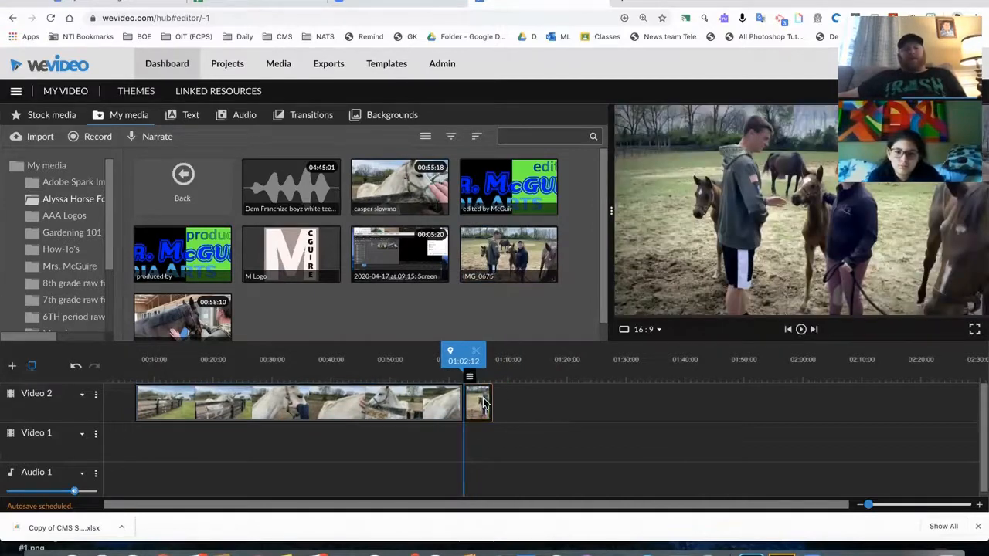
{"action": "left_click_drag", "start_coordinate": [177, 334], "coordinate": [508, 411]}
Play the sequence from just before the first clip, checking its sound at different system volumes, and pause it
{"action": "left_click_drag", "start_coordinate": [487, 356], "coordinate": [140, 355]}
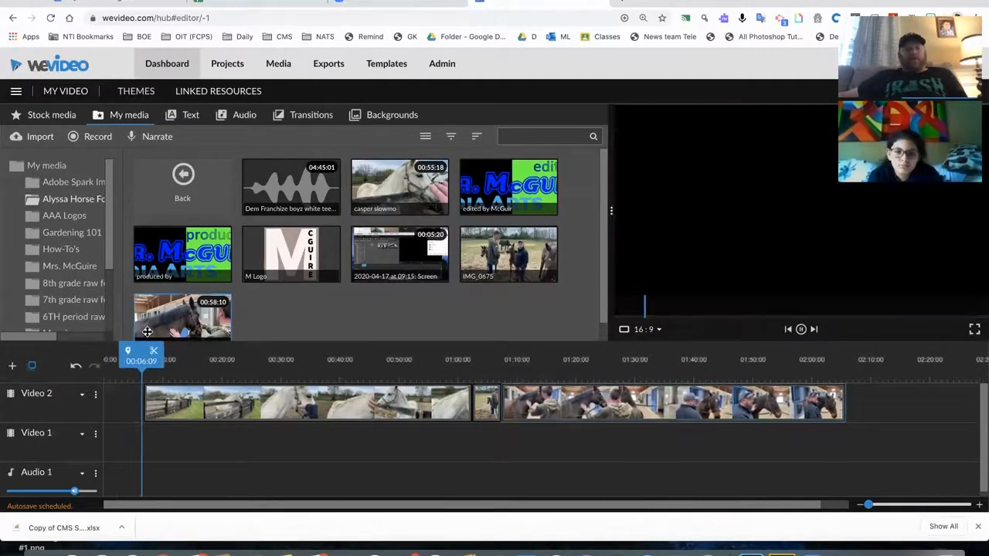
{"action": "key", "text": "space"}
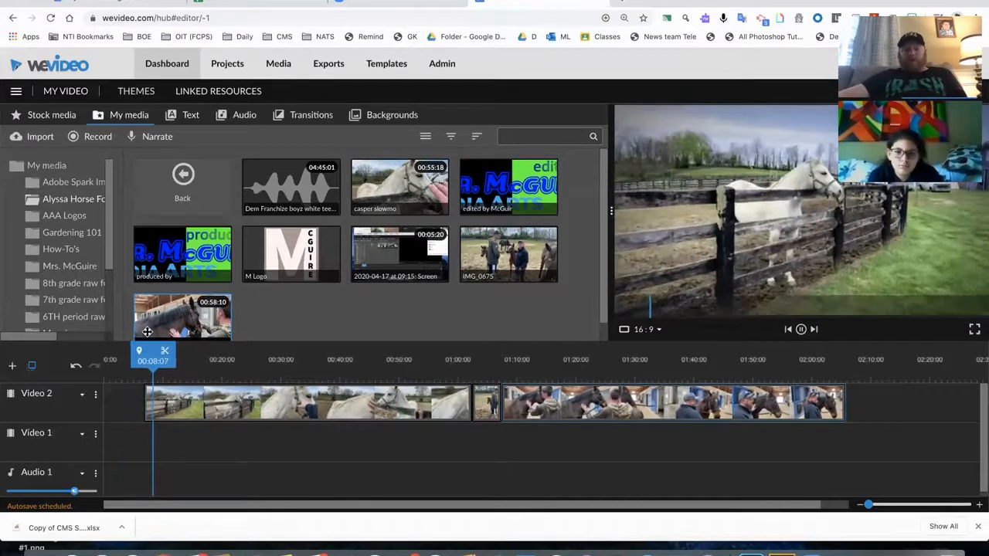
{"action": "key", "text": "XF86AudioRaiseVolume"}
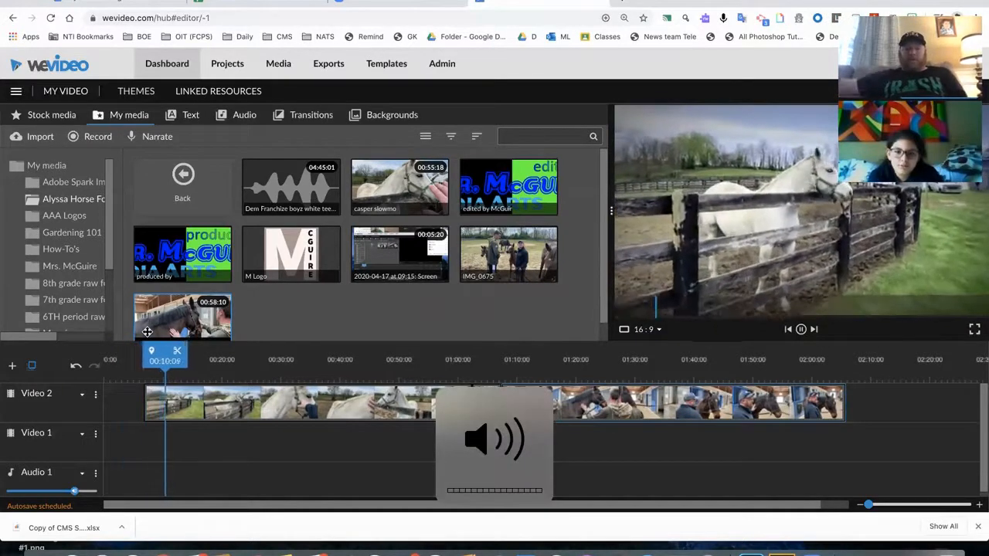
{"action": "key", "text": "XF86AudioLowerVolume"}
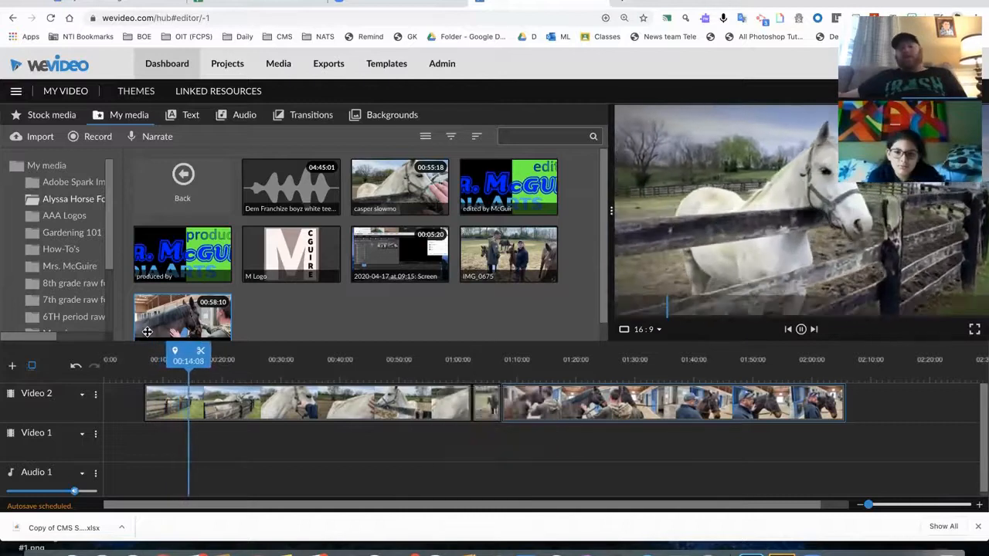
{"action": "key", "text": "space"}
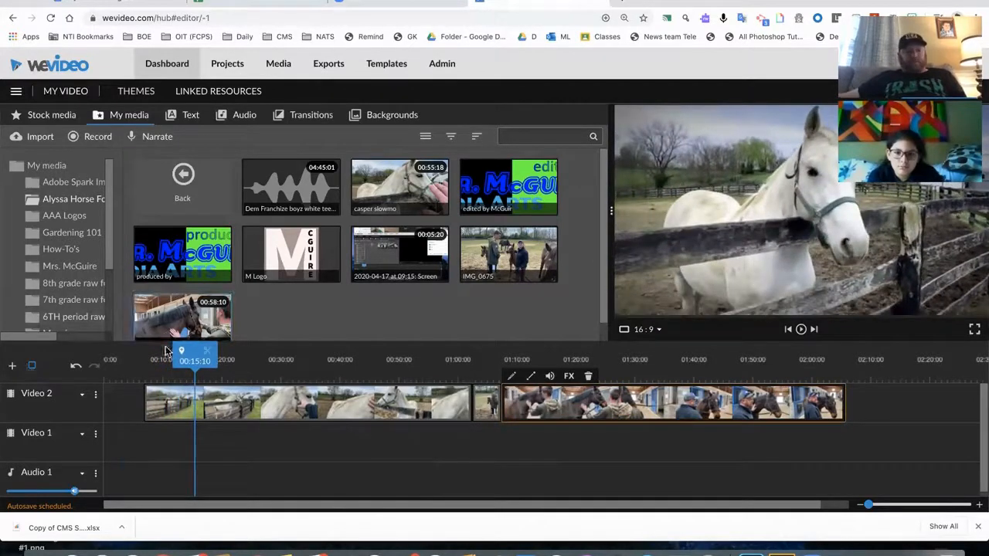
Mute the audio of the casper slowmo clip and save the clip changes
{"action": "left_click", "coordinate": [171, 398]}
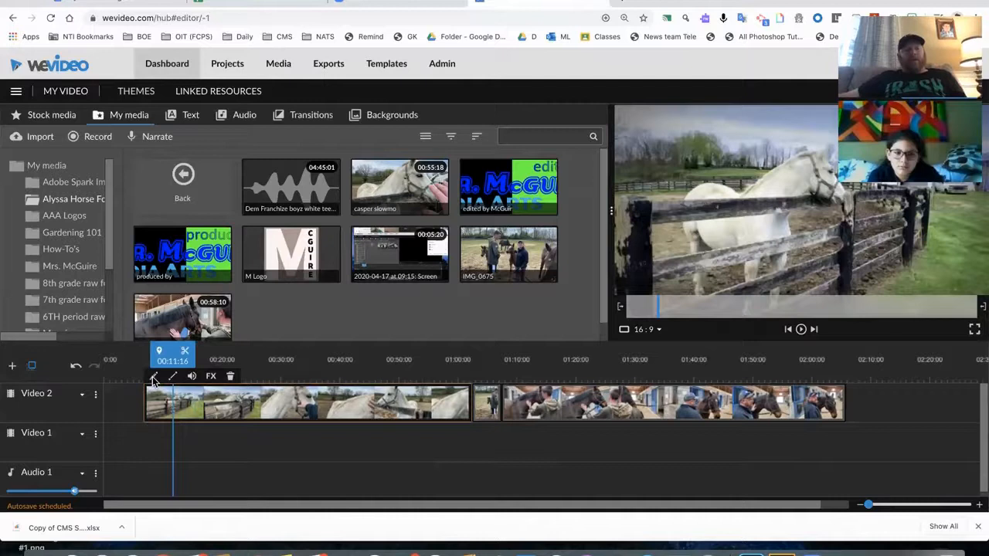
{"action": "left_click", "coordinate": [153, 377]}
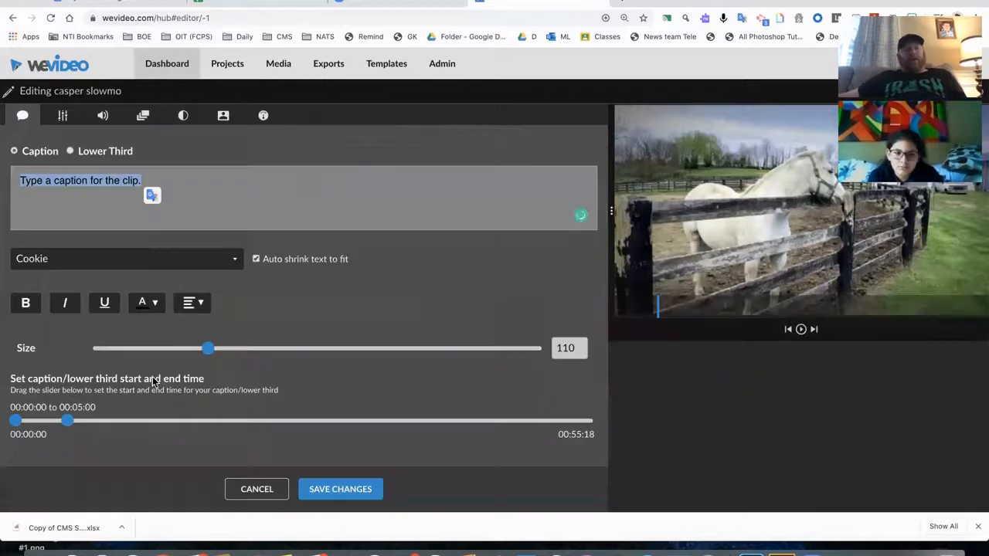
{"action": "left_click", "coordinate": [102, 114]}
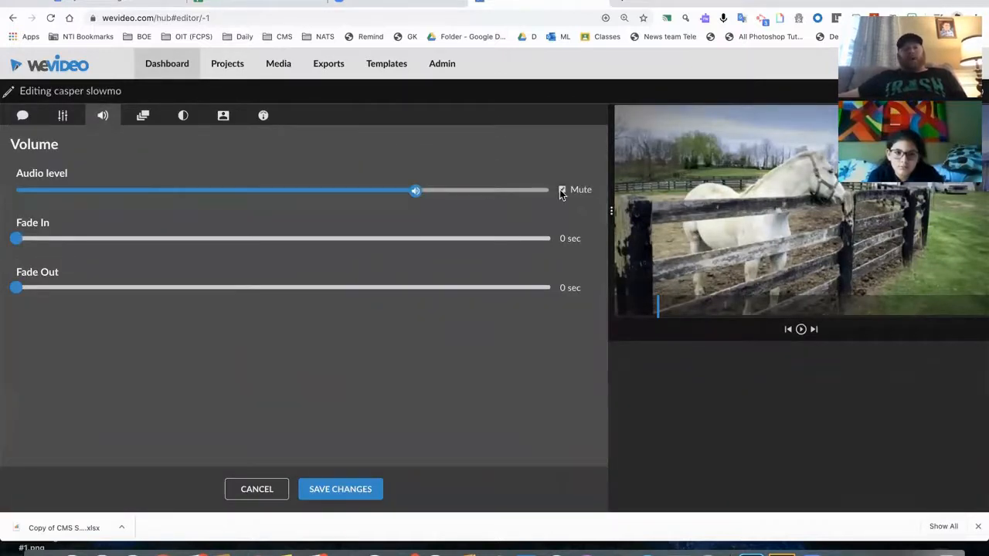
{"action": "left_click", "coordinate": [357, 489]}
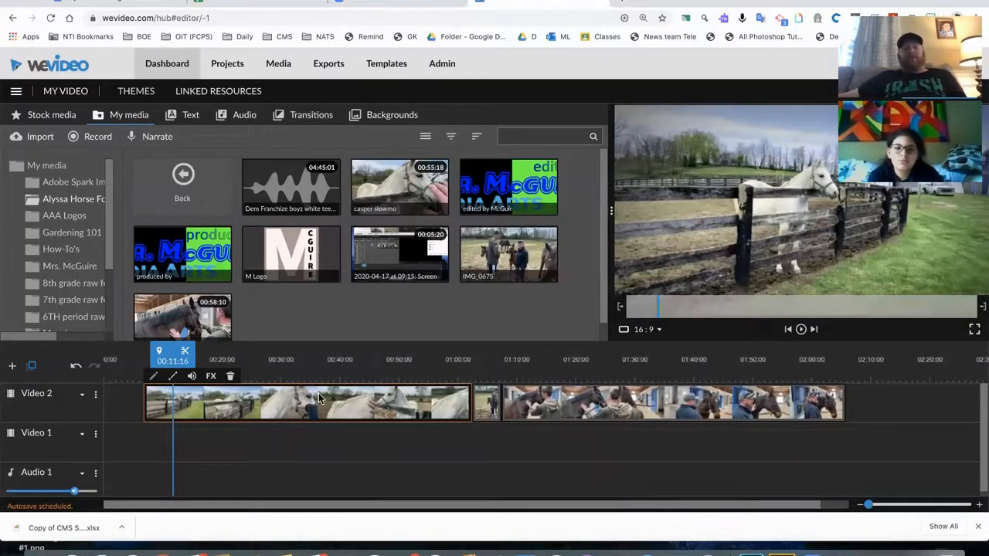
Place the Moment Of Inspiration - Mega Music track on Audio 1, aligned with the start of the casper slowmo clip
{"action": "left_click", "coordinate": [238, 118]}
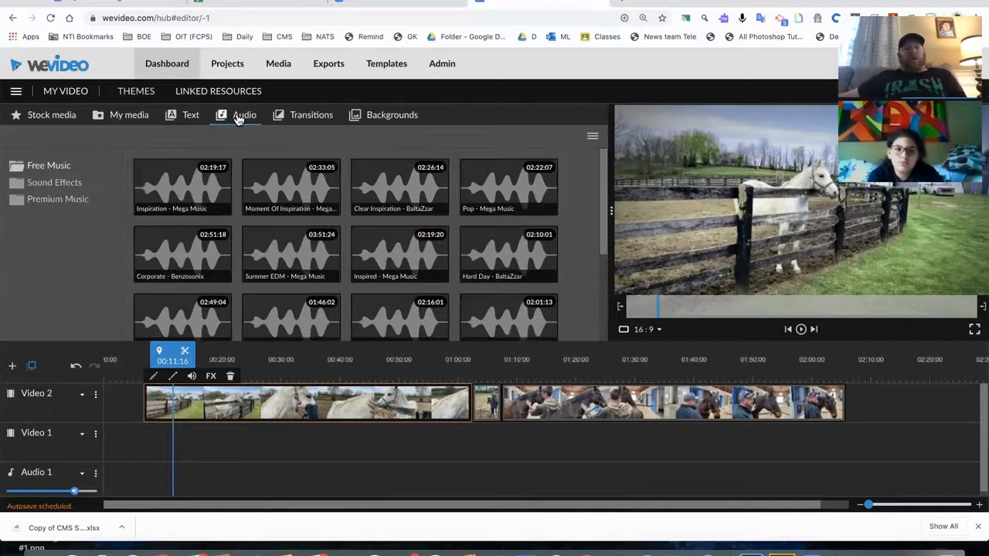
{"action": "left_click", "coordinate": [269, 190]}
{"action": "left_click_drag", "start_coordinate": [264, 354], "coordinate": [151, 494]}
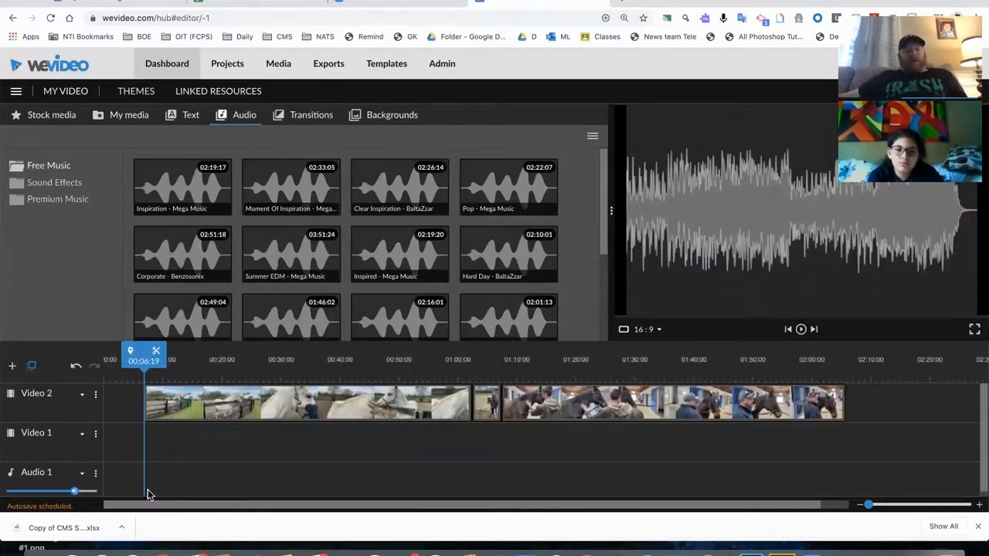
{"action": "left_click_drag", "start_coordinate": [265, 186], "coordinate": [159, 473]}
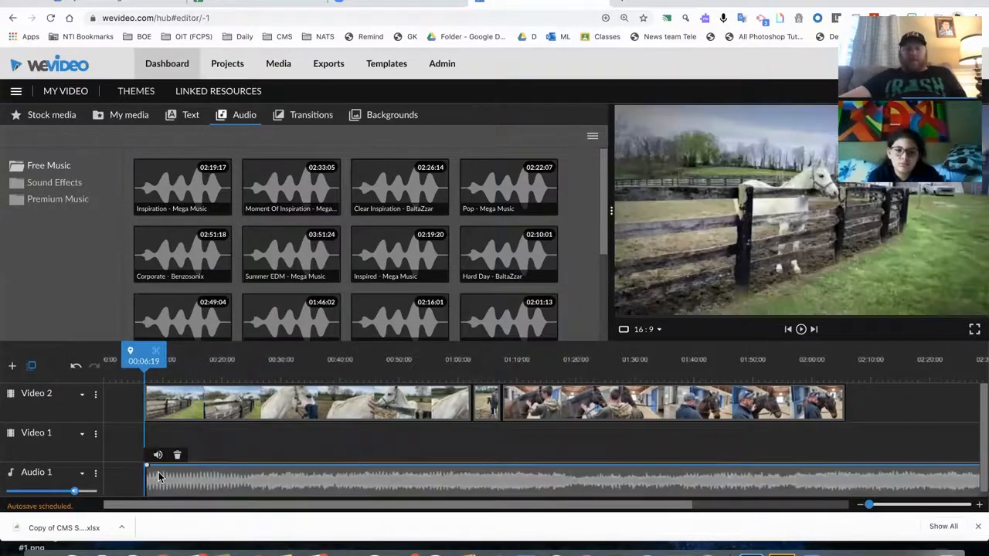
Lower the Audio 1 track volume to about a quarter of the slider range and play the edit to check the music level
{"action": "key", "text": "XF86AudioLowerVolume"}
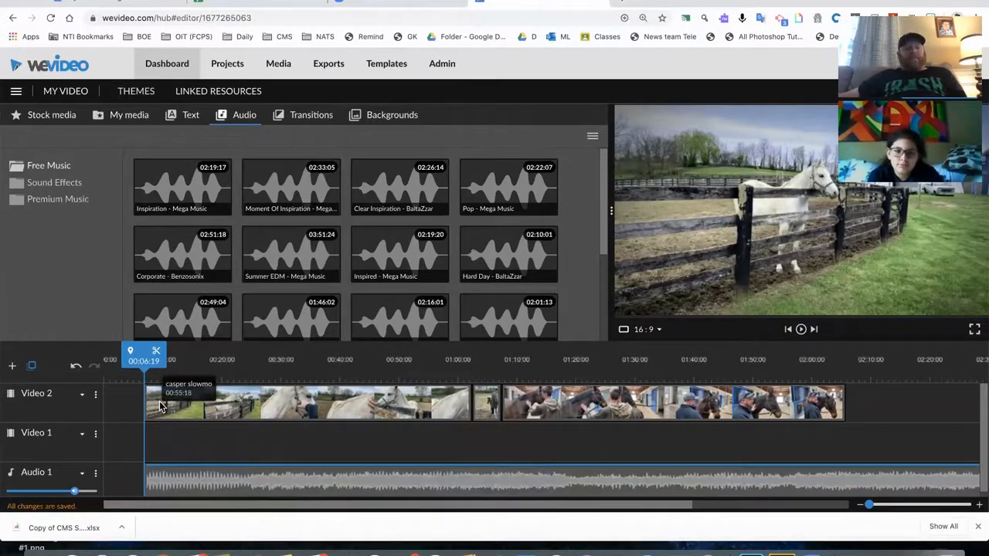
{"action": "left_click", "coordinate": [164, 479]}
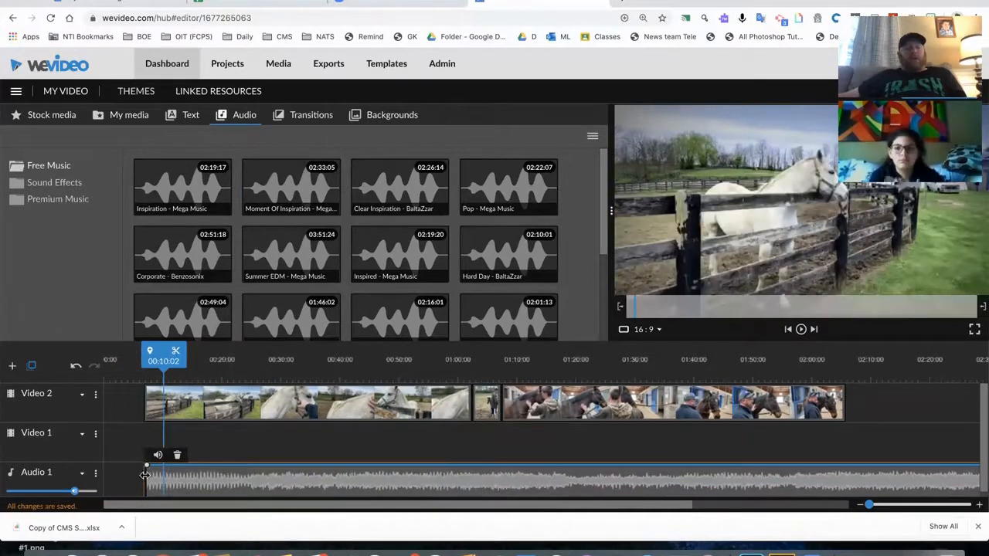
{"action": "mouse_move", "coordinate": [75, 492]}
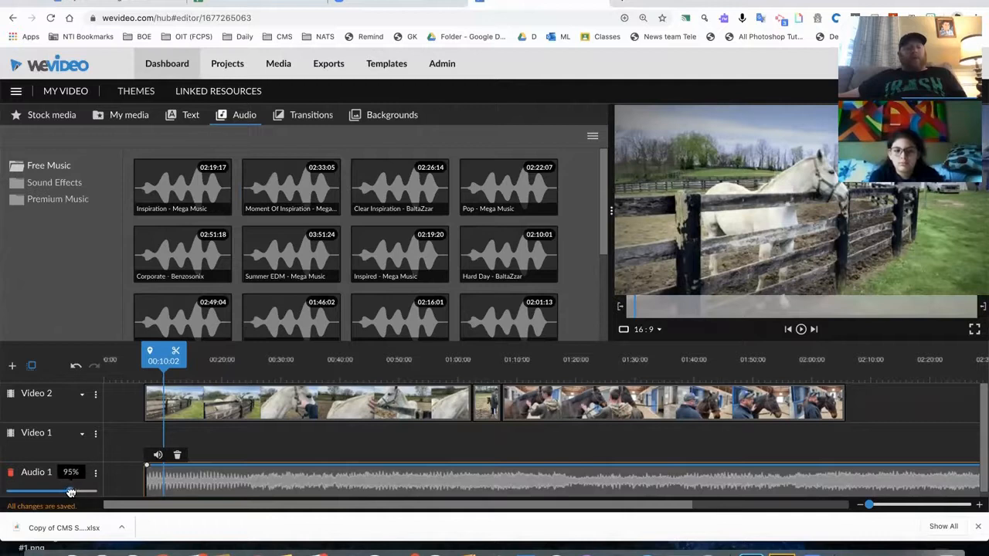
{"action": "left_click_drag", "start_coordinate": [62, 492], "coordinate": [28, 492]}
{"action": "key", "text": "space"}
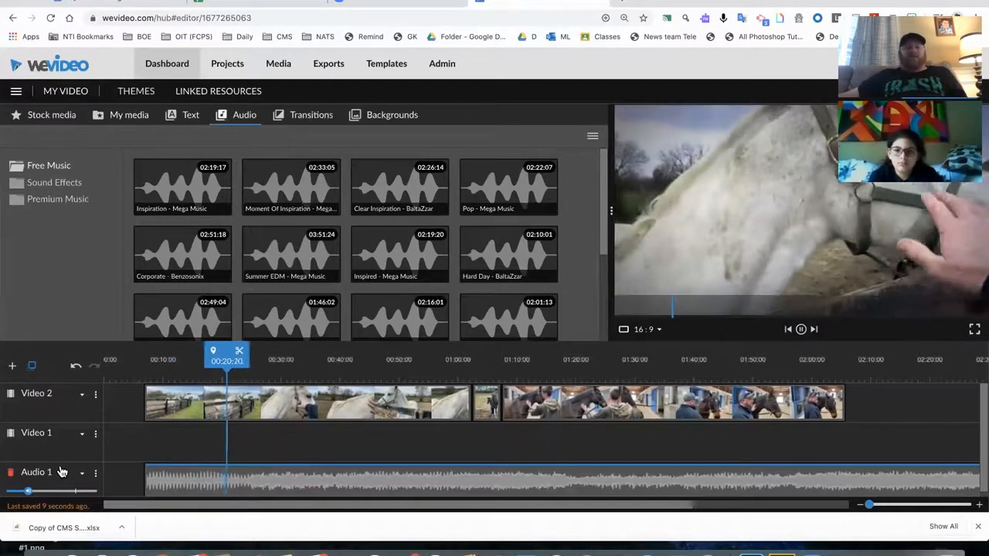
{"action": "key", "text": "space"}
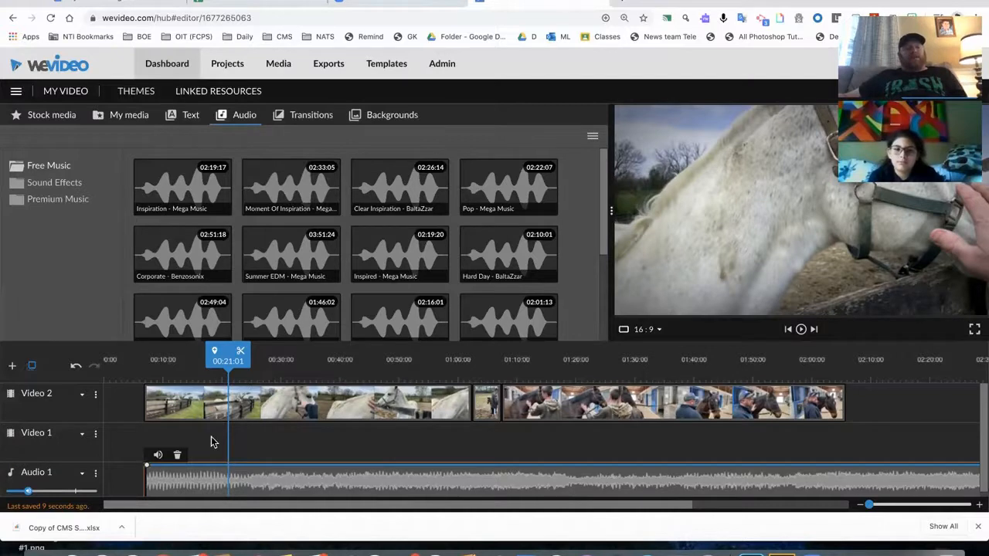
Add a new audio track named Audio 2 to the timeline
{"action": "scroll", "coordinate": [211, 437], "scroll_direction": "right", "scroll_amount": 1}
{"action": "scroll", "coordinate": [211, 437], "scroll_direction": "down", "scroll_amount": 1}
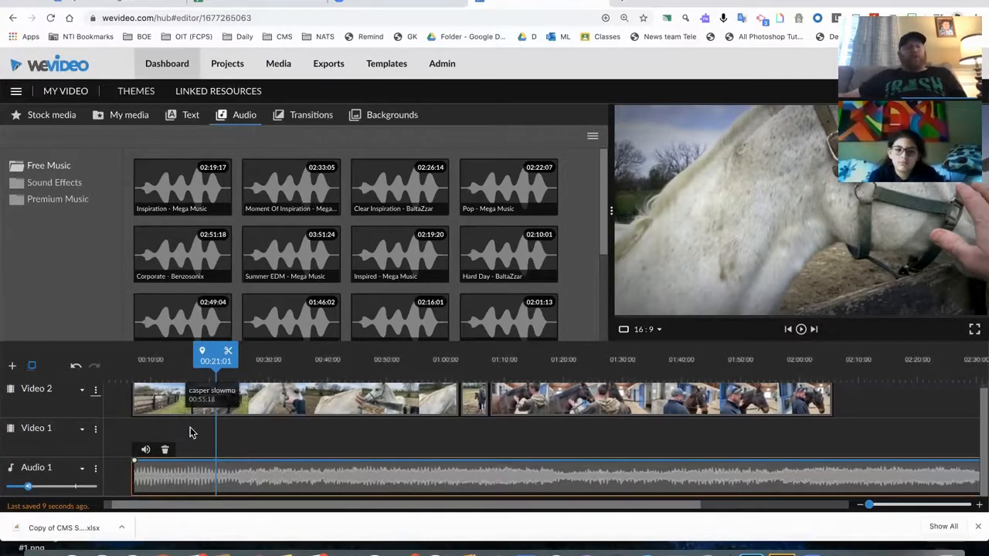
{"action": "scroll", "coordinate": [190, 427], "scroll_direction": "left", "scroll_amount": 1}
{"action": "left_click", "coordinate": [12, 365]}
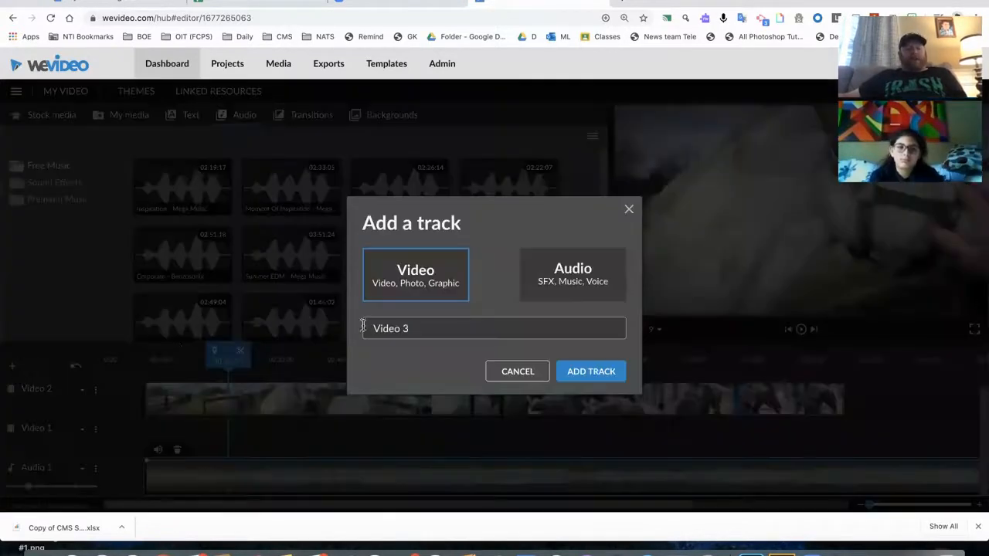
{"action": "left_click", "coordinate": [545, 285]}
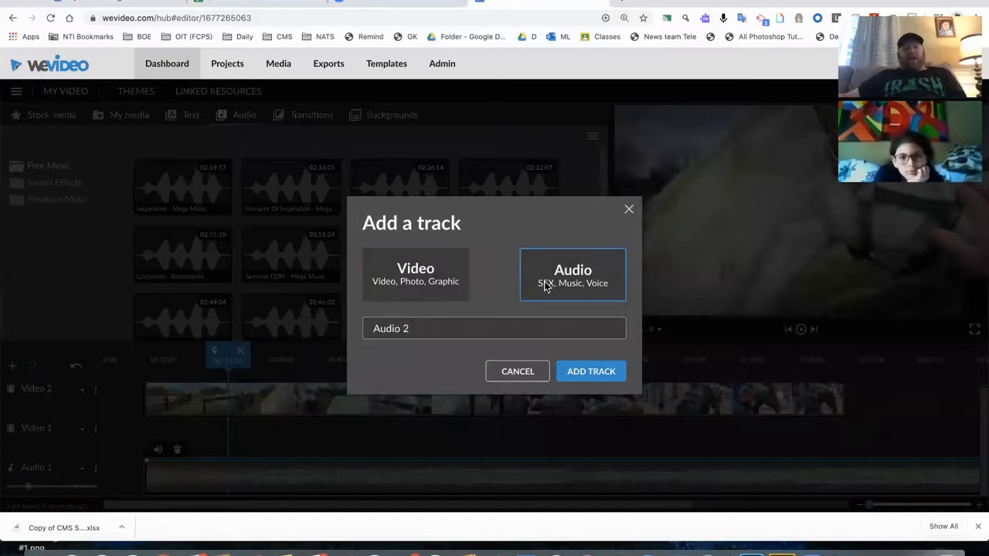
{"action": "left_click", "coordinate": [591, 372]}
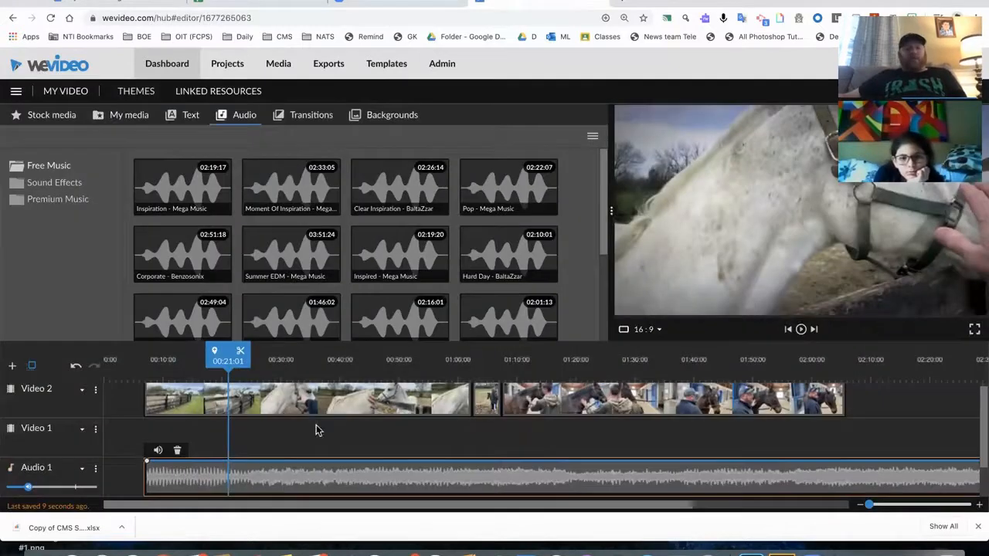
Record a narration about 11.5 seconds long from the start of the first clip, with preview while recording and muted audio, and save it
{"action": "left_click_drag", "start_coordinate": [212, 364], "coordinate": [133, 367]}
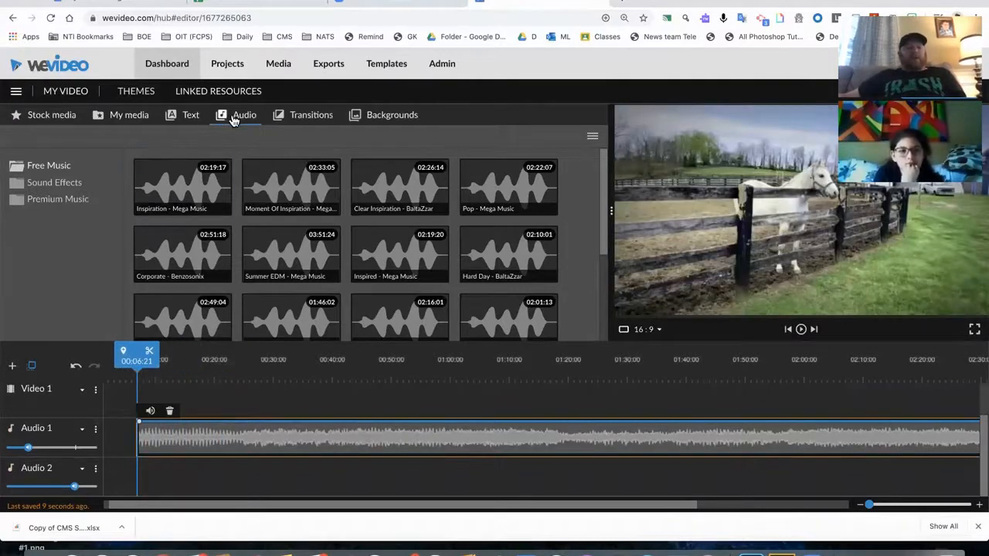
{"action": "left_click", "coordinate": [101, 122]}
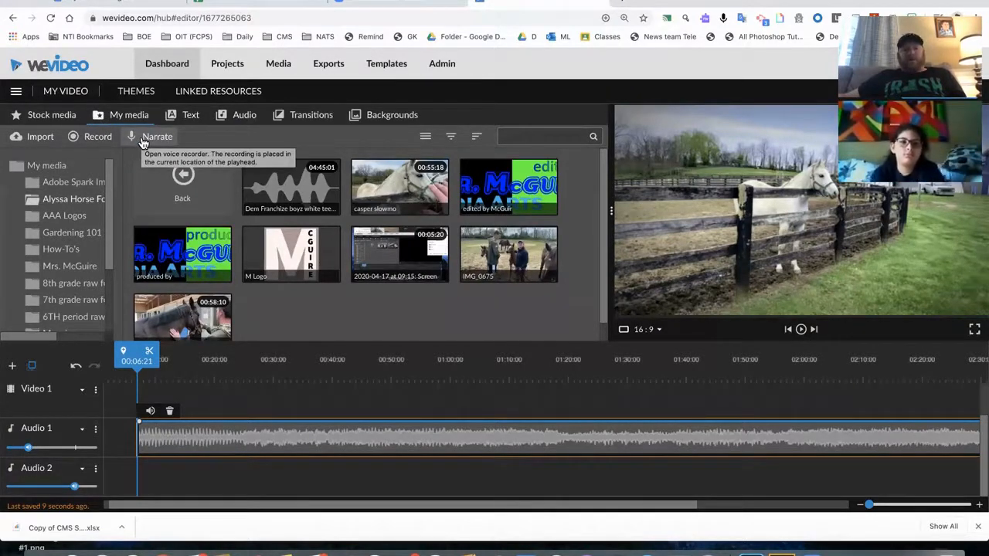
{"action": "scroll", "coordinate": [170, 429], "scroll_direction": "up", "scroll_amount": 2}
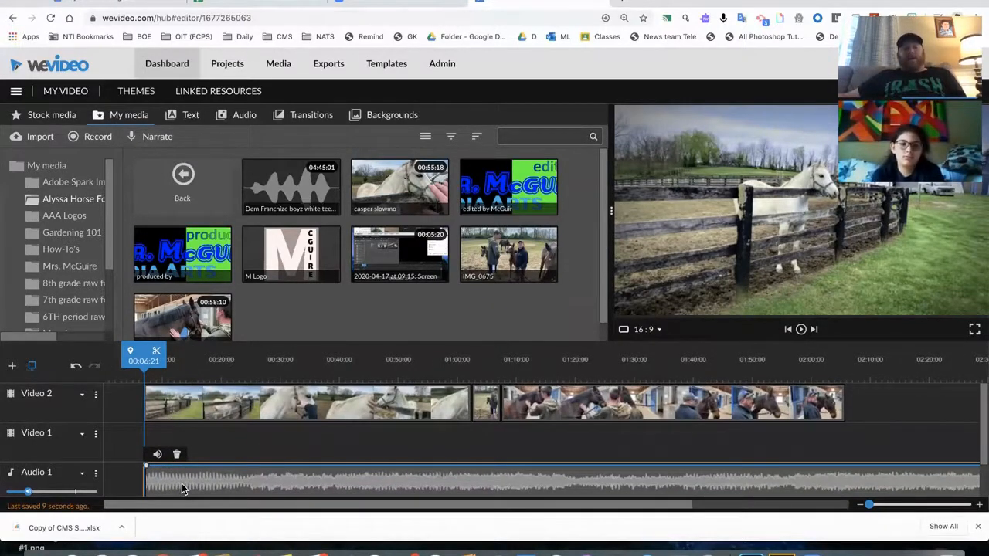
{"action": "scroll", "coordinate": [182, 484], "scroll_direction": "down", "scroll_amount": 2}
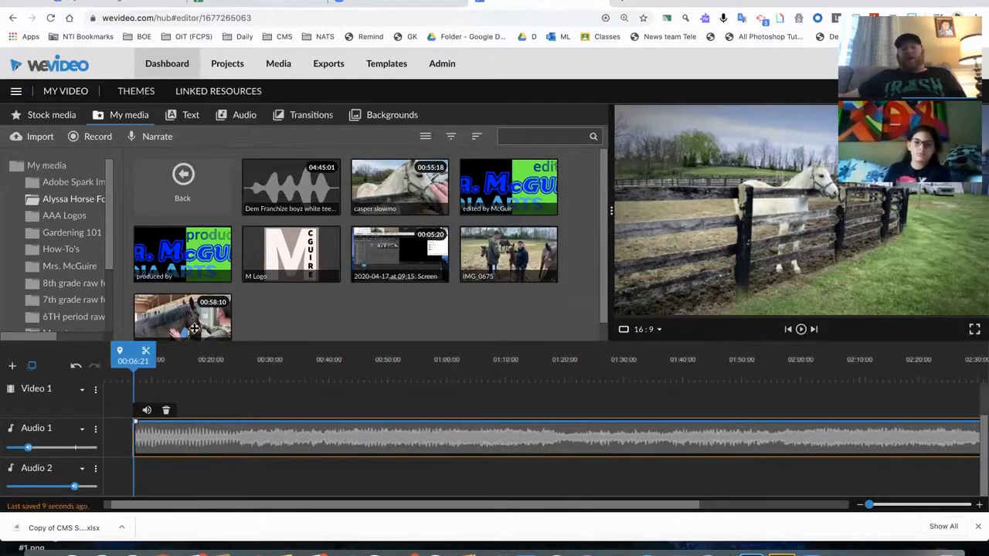
{"action": "left_click", "coordinate": [152, 137]}
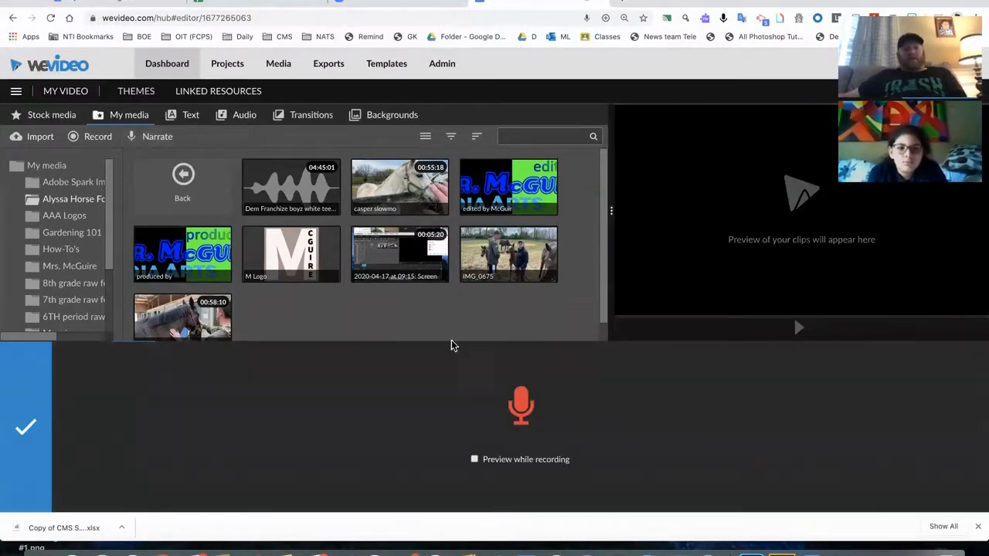
{"action": "left_click", "coordinate": [475, 460]}
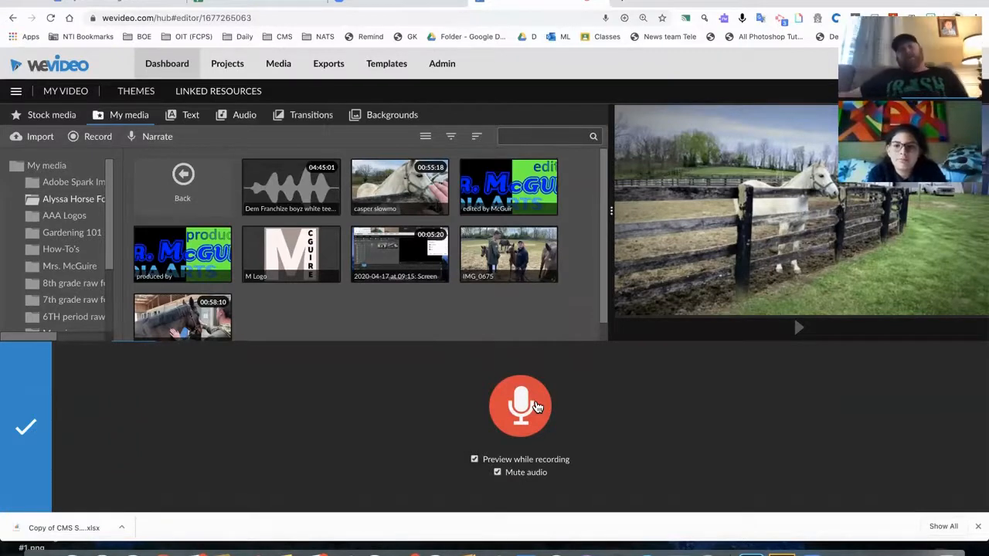
{"action": "left_click", "coordinate": [537, 407]}
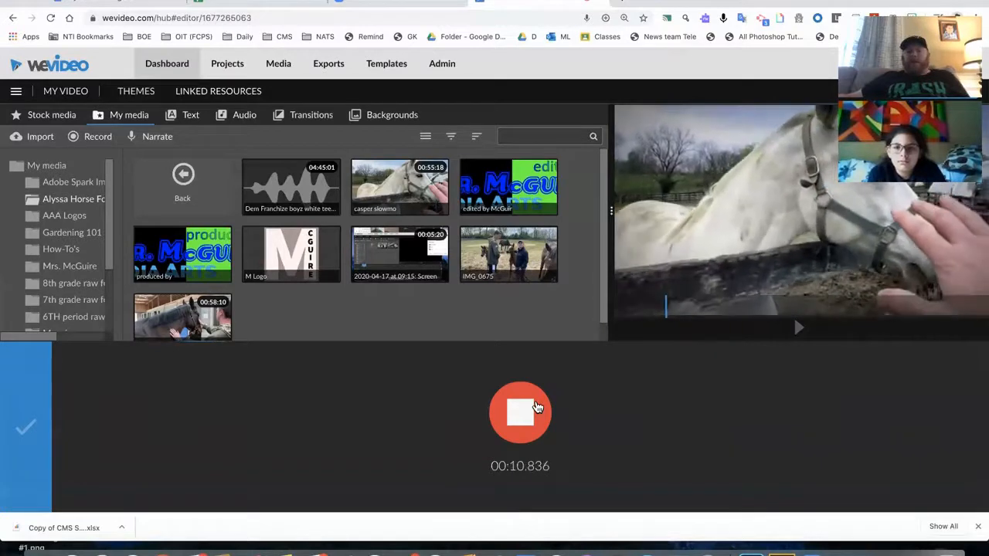
{"action": "left_click", "coordinate": [520, 412]}
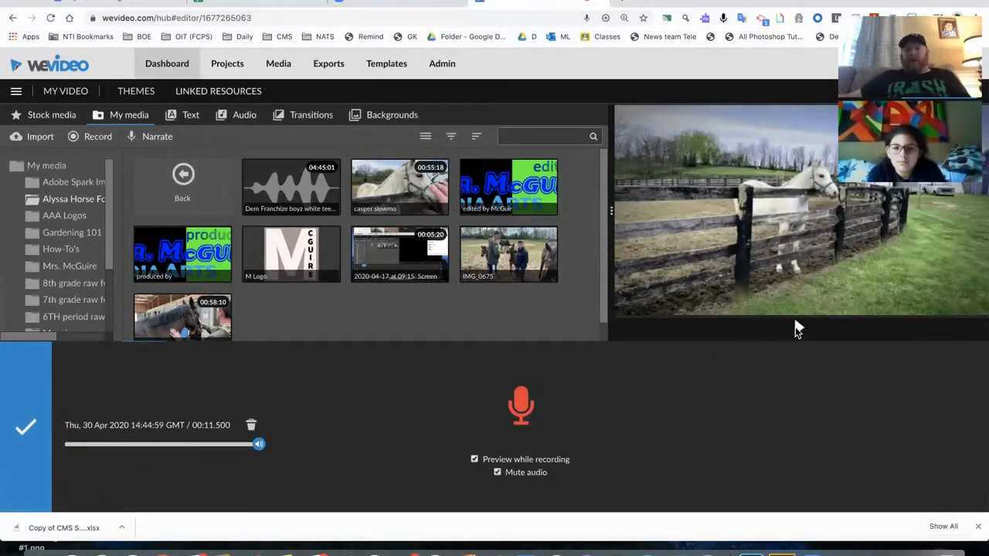
{"action": "left_click", "coordinate": [26, 434]}
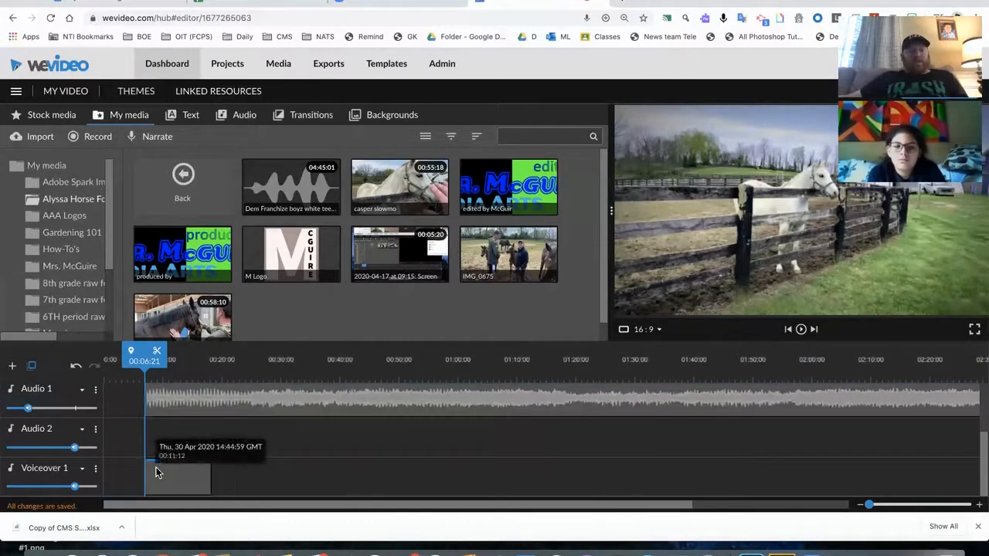
Align the voiceover clip on the Voiceover 1 track with the start of the music at 00:06:19
{"action": "left_click", "coordinate": [156, 473]}
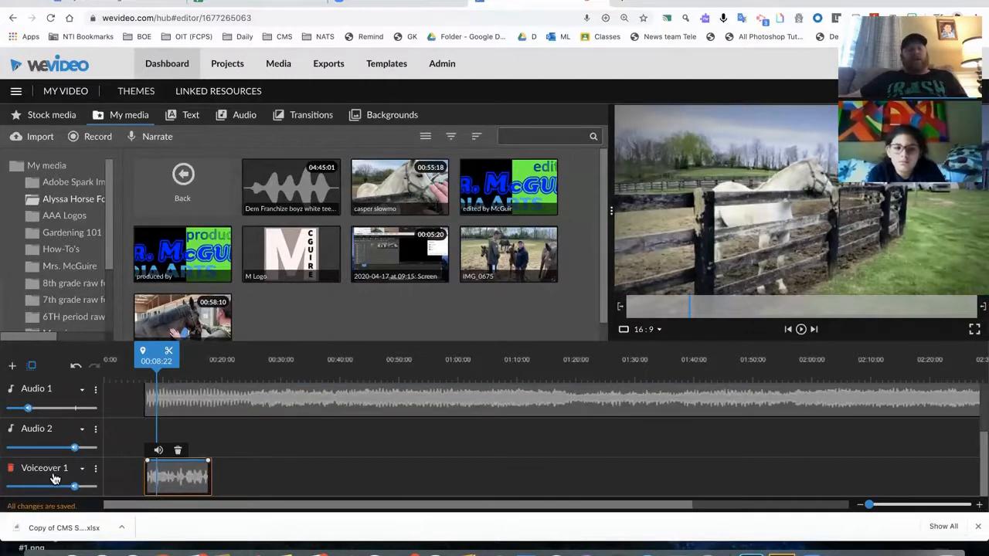
{"action": "left_click", "coordinate": [197, 433]}
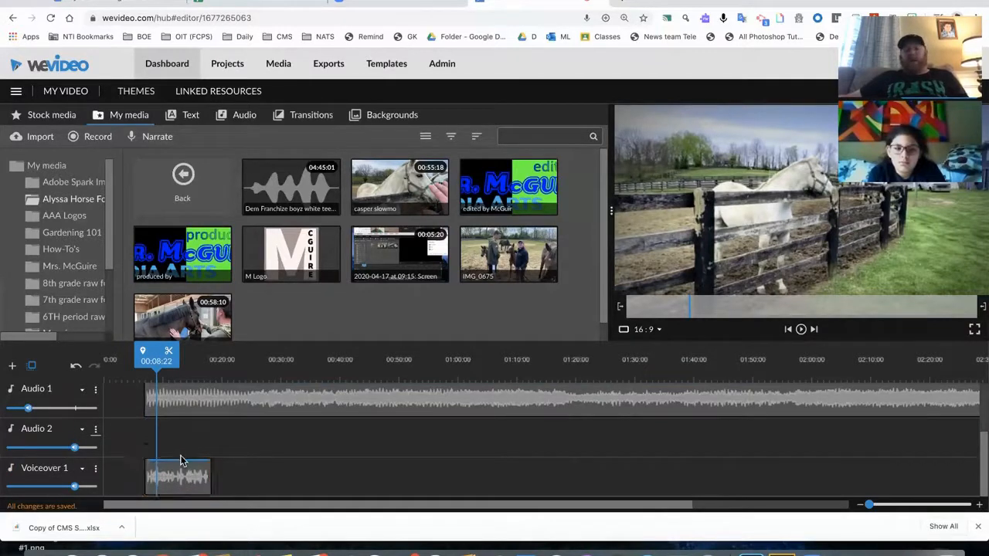
{"action": "mouse_move", "coordinate": [162, 483]}
{"action": "left_mouse_down"}
{"action": "mouse_move", "coordinate": [161, 444]}
{"action": "mouse_move", "coordinate": [165, 487]}
{"action": "left_mouse_up"}
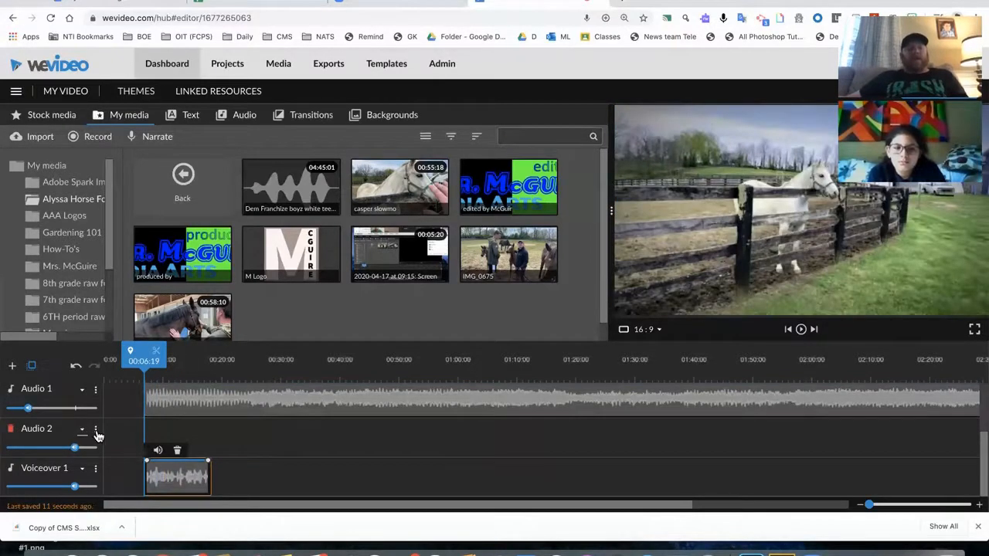
Delete the empty Audio 2 track
{"action": "left_click", "coordinate": [96, 431]}
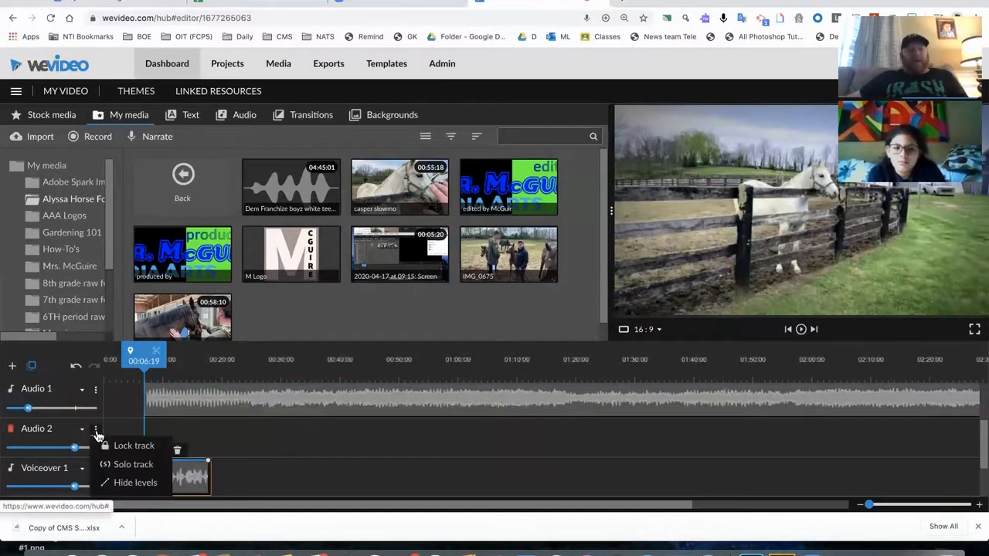
{"action": "left_click", "coordinate": [114, 480]}
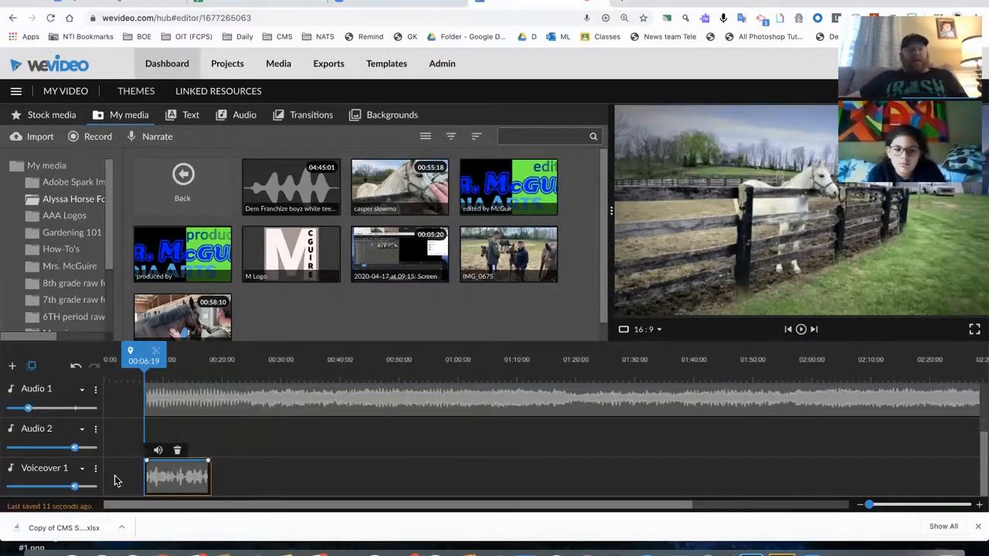
{"action": "left_click", "coordinate": [11, 432]}
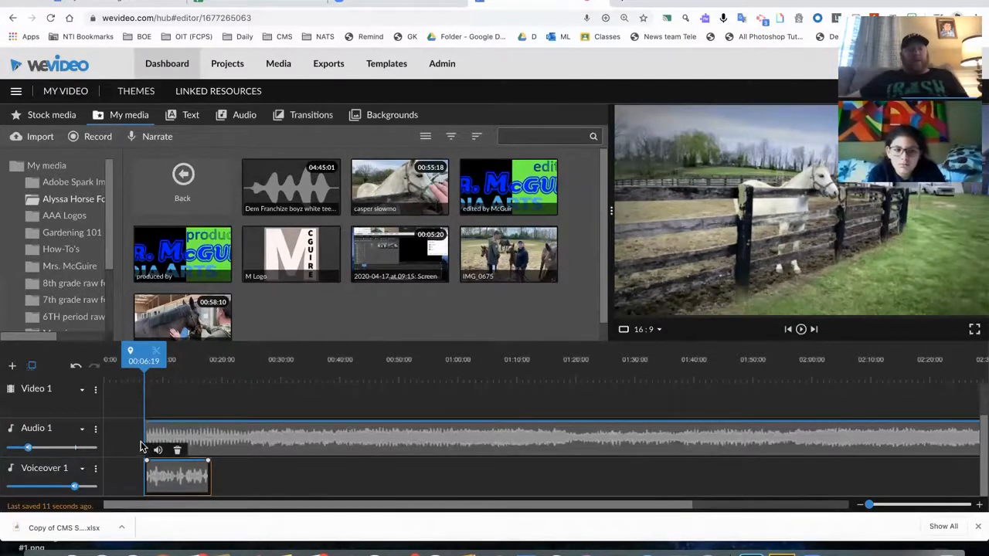
Play the edit from just before the first clip to check the music against the voiceover, and pause it
{"action": "scroll", "coordinate": [44, 409], "scroll_direction": "up", "scroll_amount": 2}
{"action": "scroll", "coordinate": [44, 409], "scroll_direction": "down", "scroll_amount": 2}
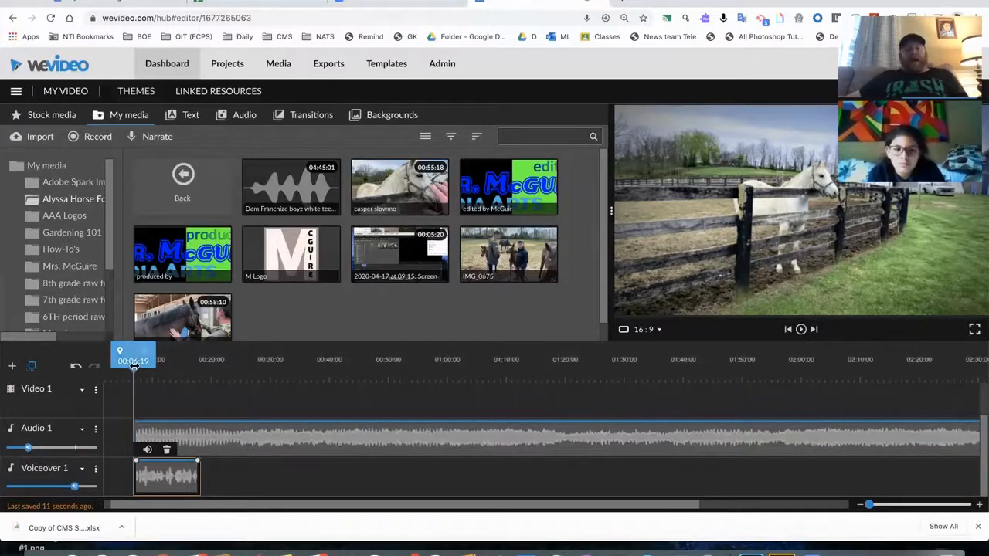
{"action": "left_click", "coordinate": [205, 438]}
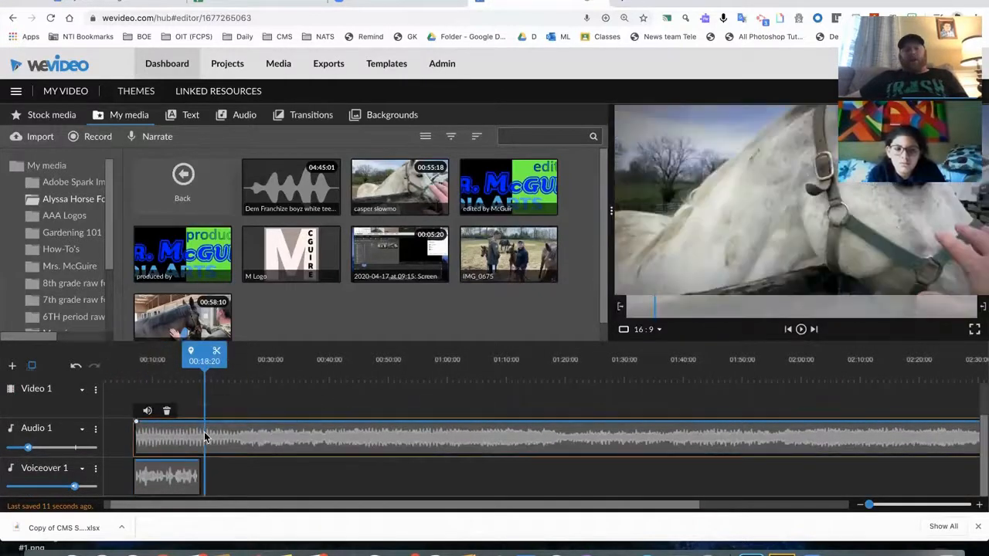
{"action": "mouse_move", "coordinate": [25, 446]}
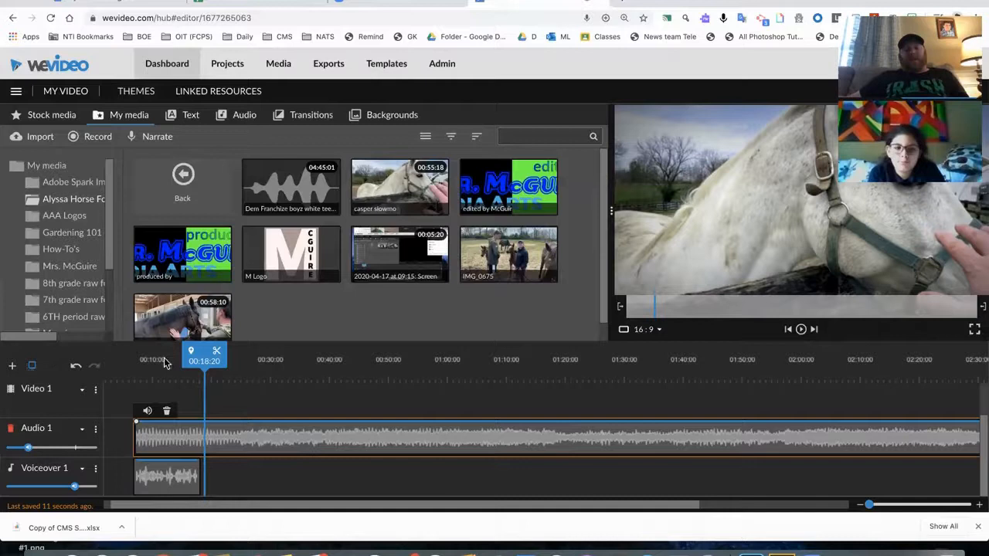
{"action": "left_click_drag", "start_coordinate": [193, 360], "coordinate": [127, 362]}
{"action": "key", "text": "space"}
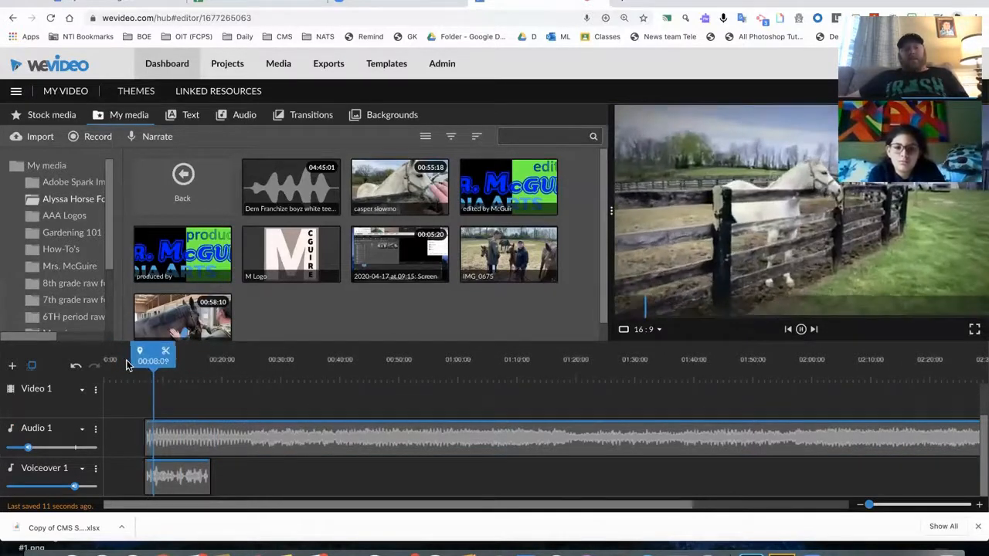
{"action": "key", "text": "space"}
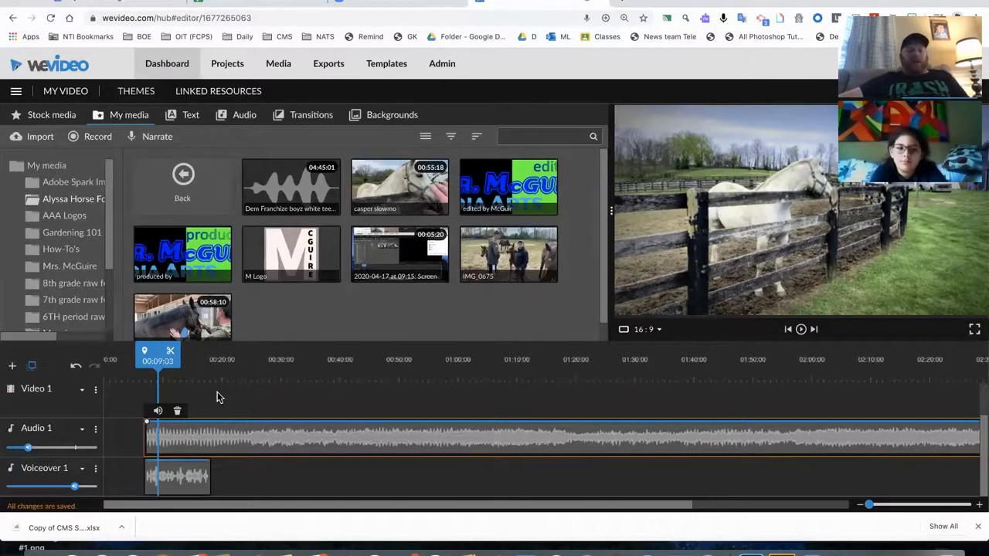
Make room for an opening by shifting the video clips and music together so they start at 00:11:12
{"action": "scroll", "coordinate": [213, 412], "scroll_direction": "up", "scroll_amount": 1}
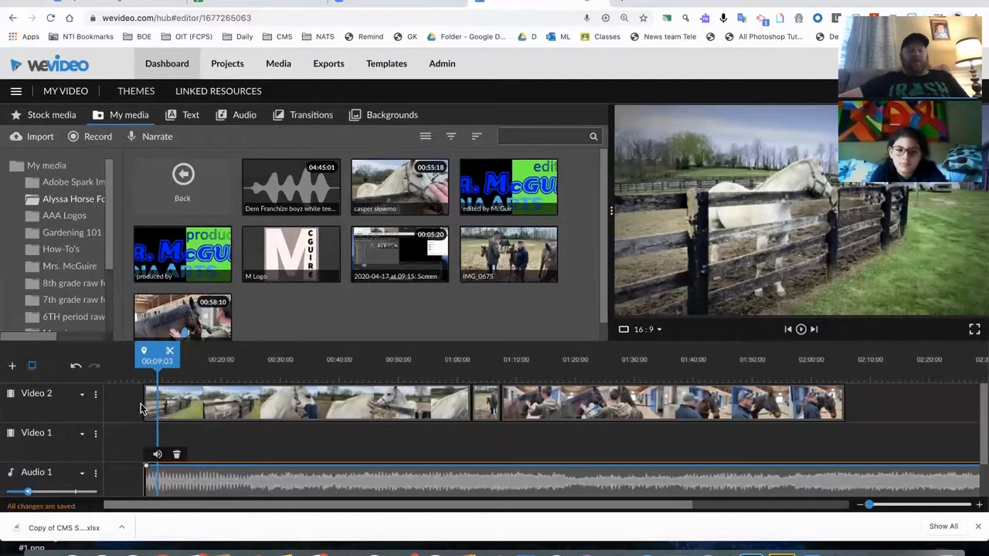
{"action": "left_click_drag", "start_coordinate": [140, 410], "coordinate": [184, 409]}
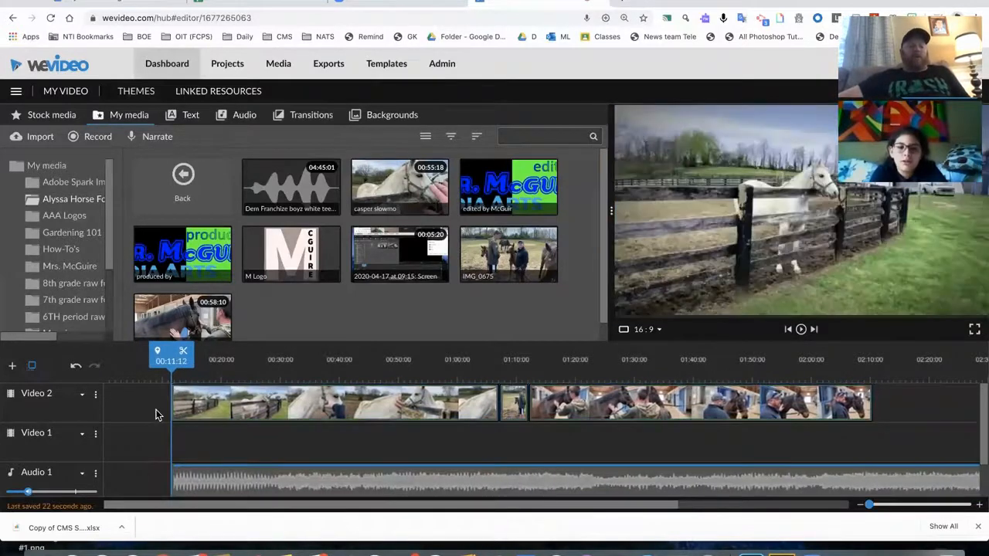
Look through the text categories and place the Bullseye motion title on Video 2 at the start of the timeline
{"action": "left_click", "coordinate": [193, 117]}
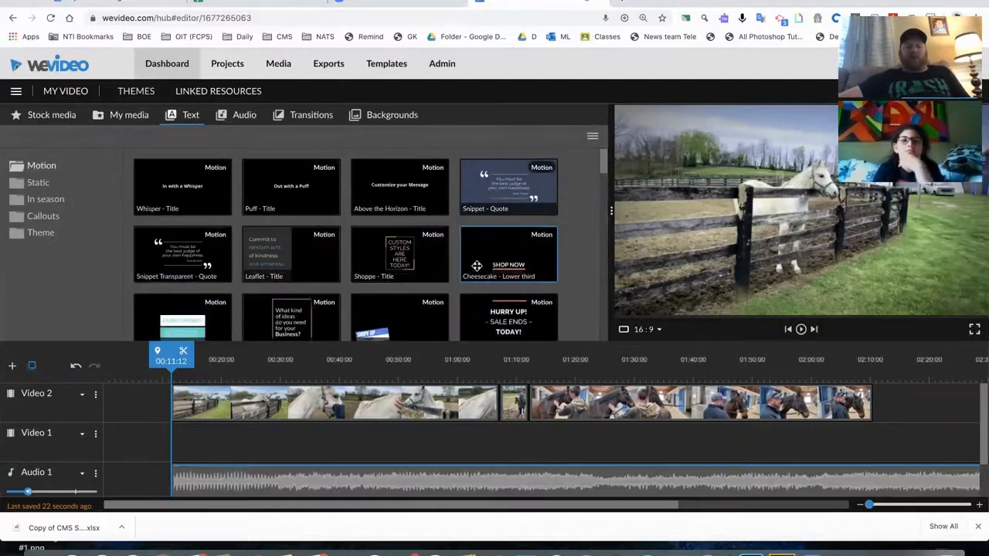
{"action": "scroll", "coordinate": [476, 265], "scroll_direction": "down", "scroll_amount": 10}
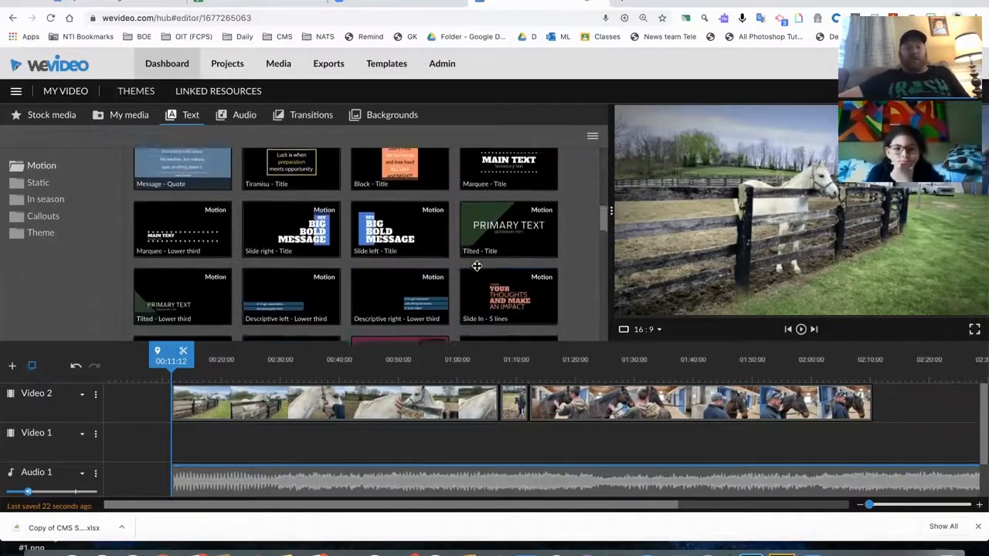
{"action": "left_click", "coordinate": [46, 186]}
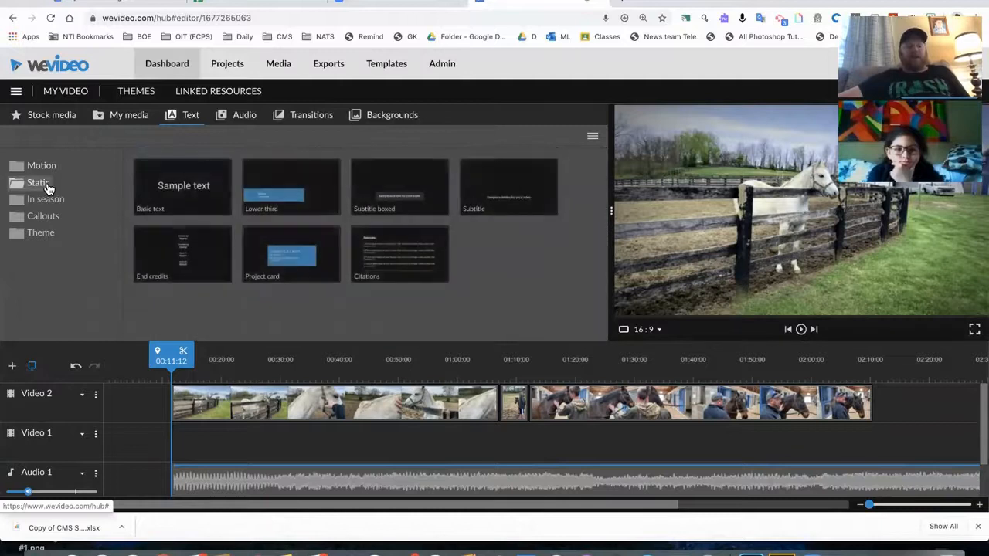
{"action": "left_click", "coordinate": [48, 197]}
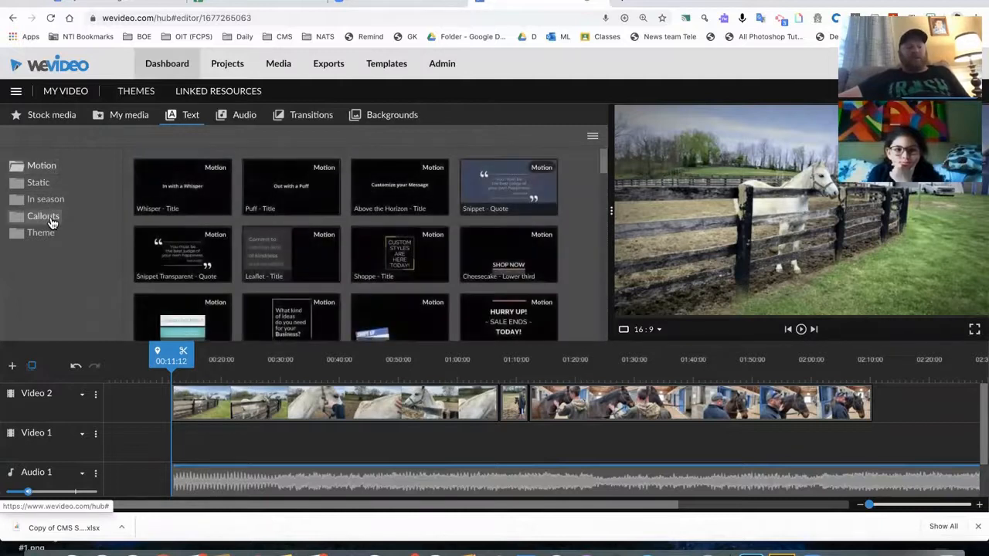
{"action": "left_click", "coordinate": [48, 218]}
{"action": "left_click", "coordinate": [49, 230]}
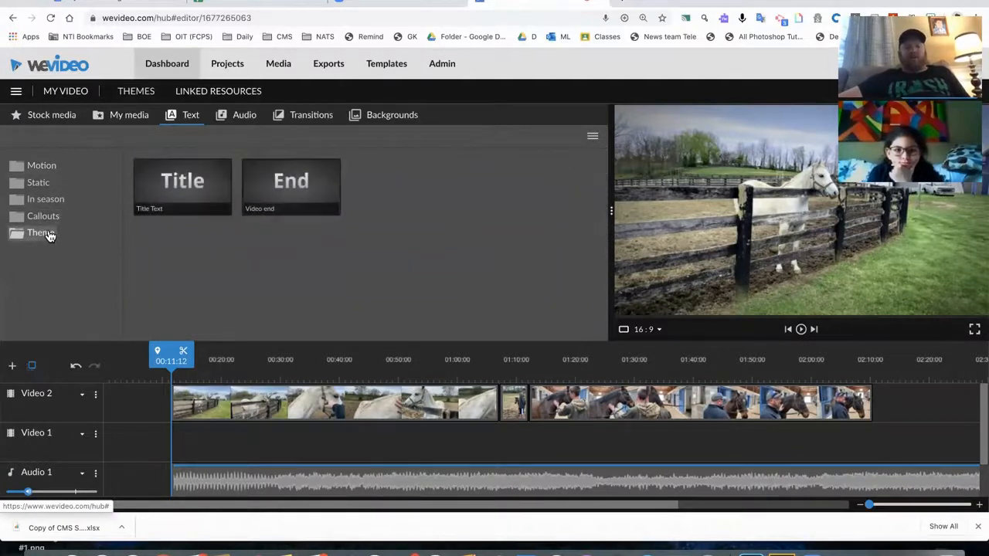
{"action": "left_click", "coordinate": [45, 189]}
{"action": "left_click", "coordinate": [42, 167]}
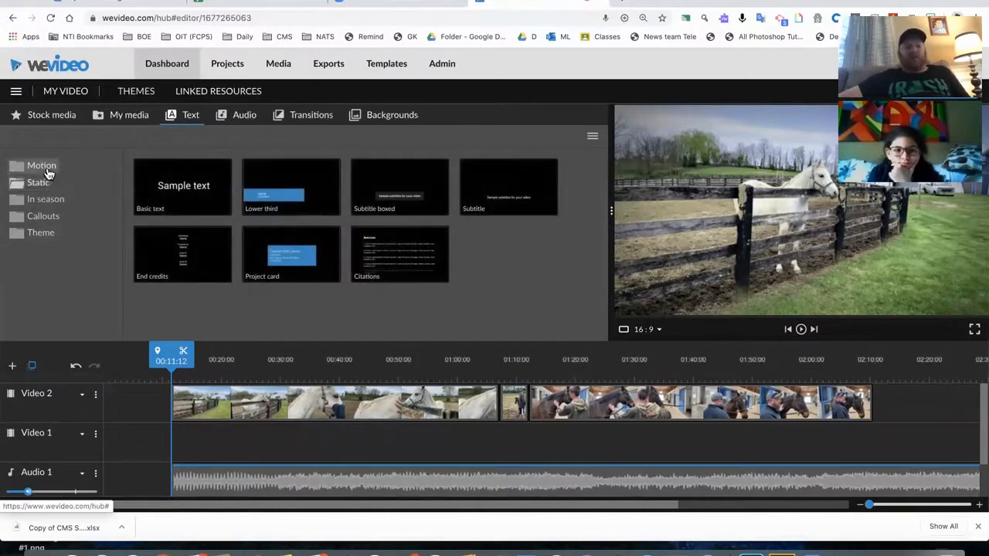
{"action": "scroll", "coordinate": [463, 276], "scroll_direction": "down", "scroll_amount": 2}
{"action": "left_click_drag", "start_coordinate": [320, 224], "coordinate": [124, 402]}
Set the Bullseye title's first line to the presenter's full name and its second line to "Horses In The Bluegrass", and save the changes
{"action": "double_click", "coordinate": [129, 405]}
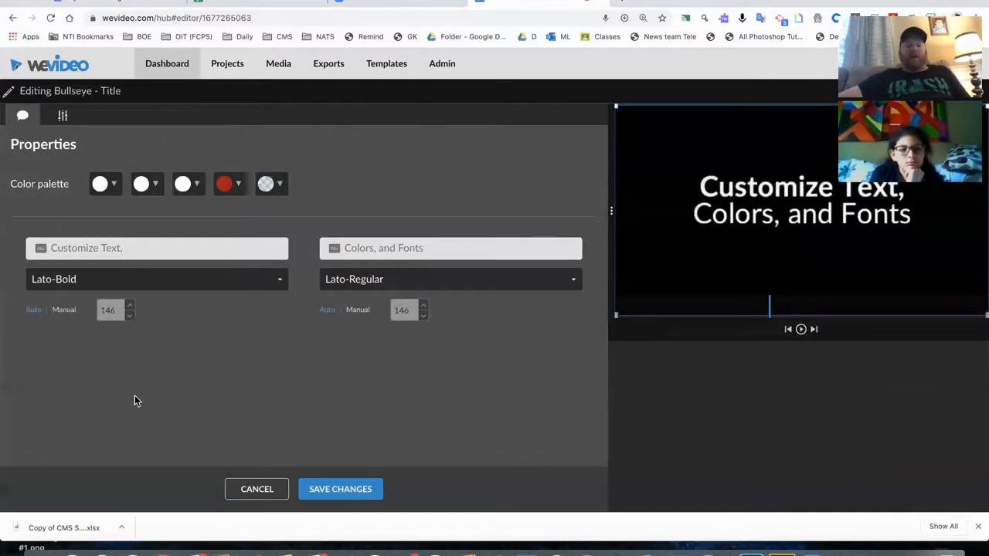
{"action": "left_click", "coordinate": [249, 250]}
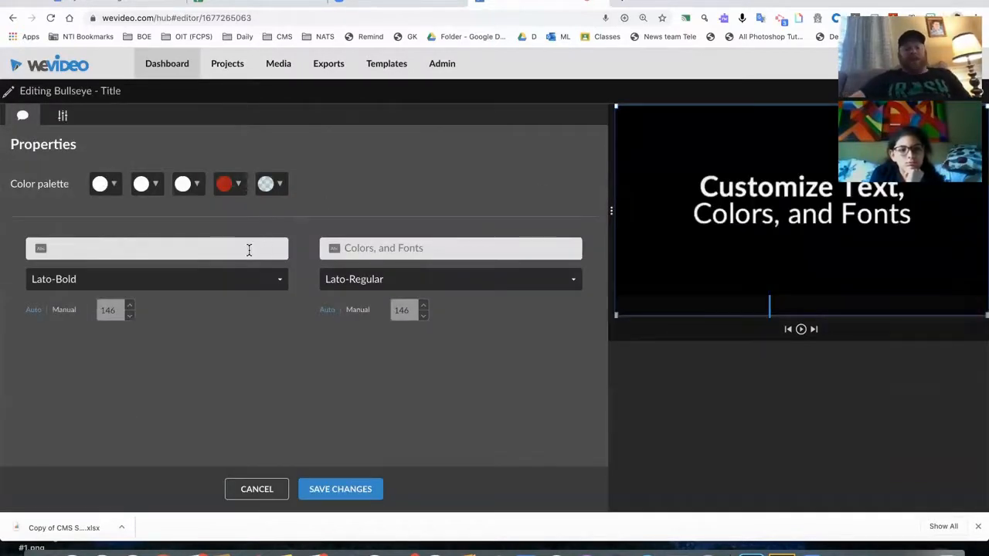
{"action": "type", "text": "Jeremy c"}
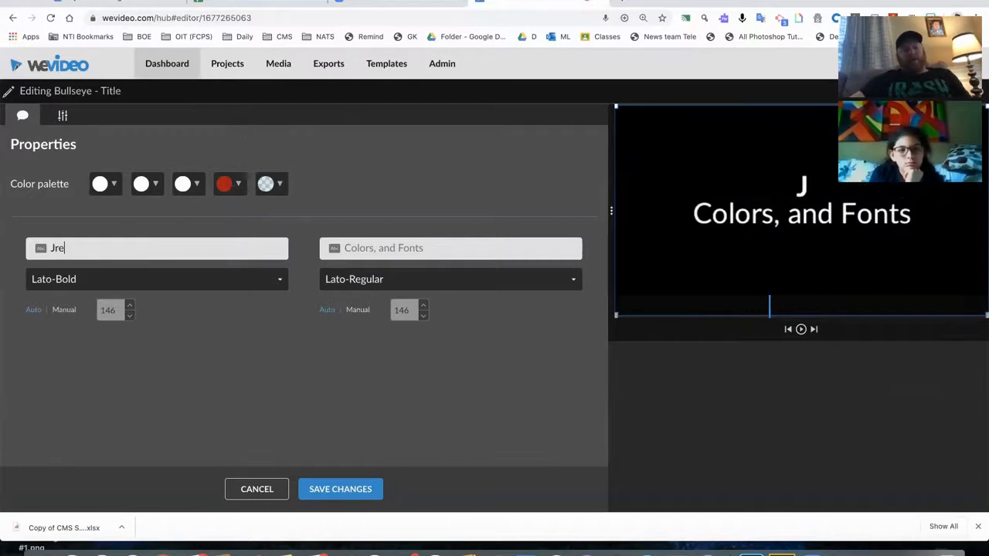
{"action": "key", "text": "BackSpace"}
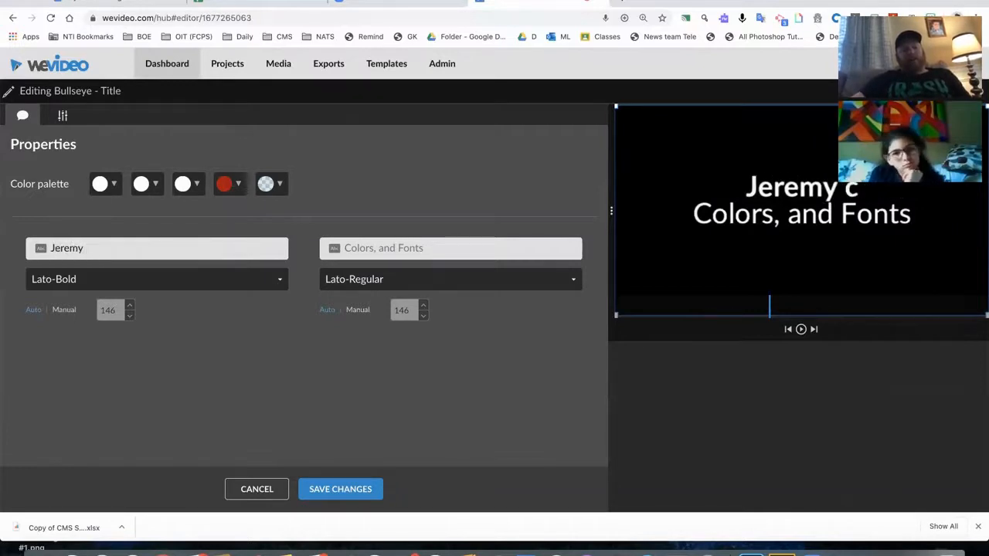
{"action": "type", "text": "McGuire"}
{"action": "key", "text": "Tab"}
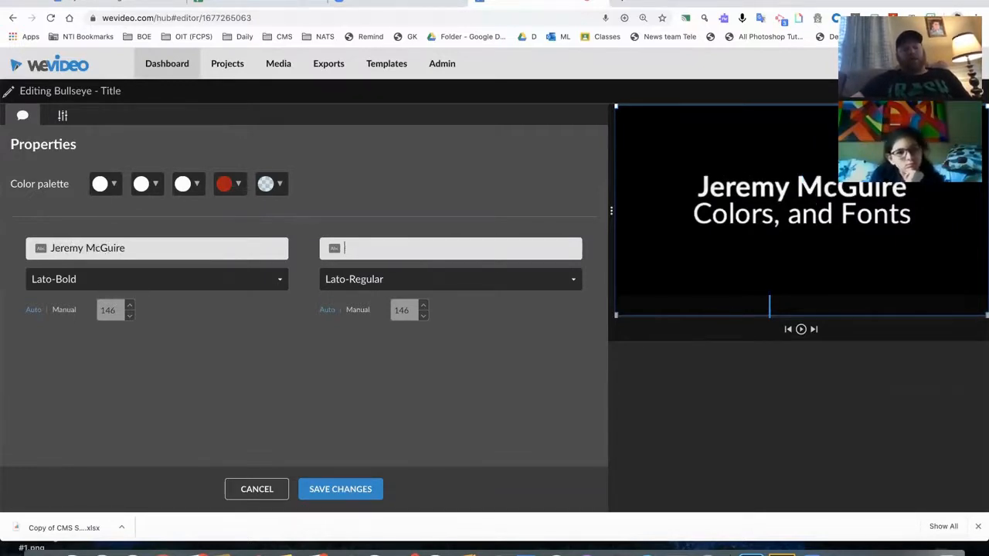
{"action": "type", "text": "Horses In t"}
{"action": "key", "text": "BackSpace"}
{"action": "type", "text": "The "}
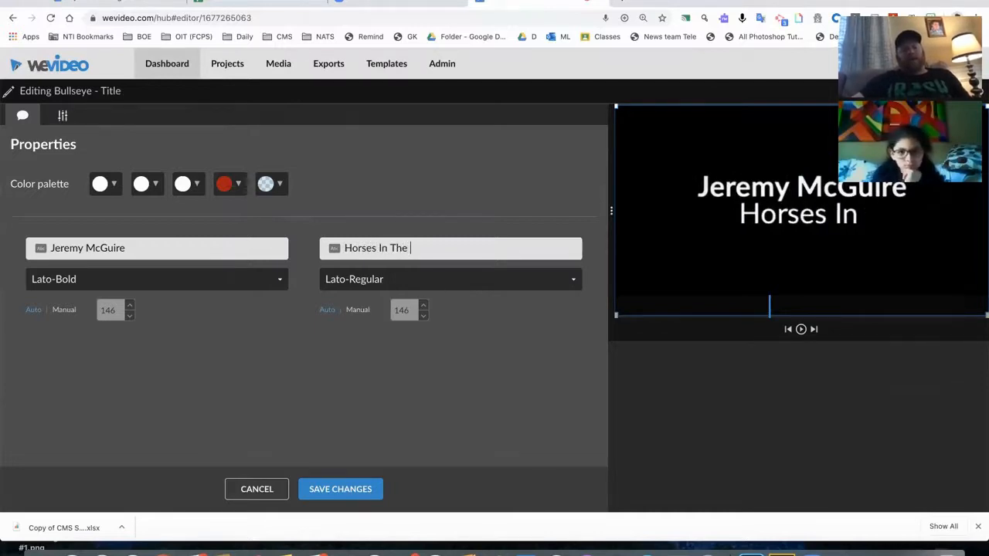
{"action": "type", "text": "Bluegrass"}
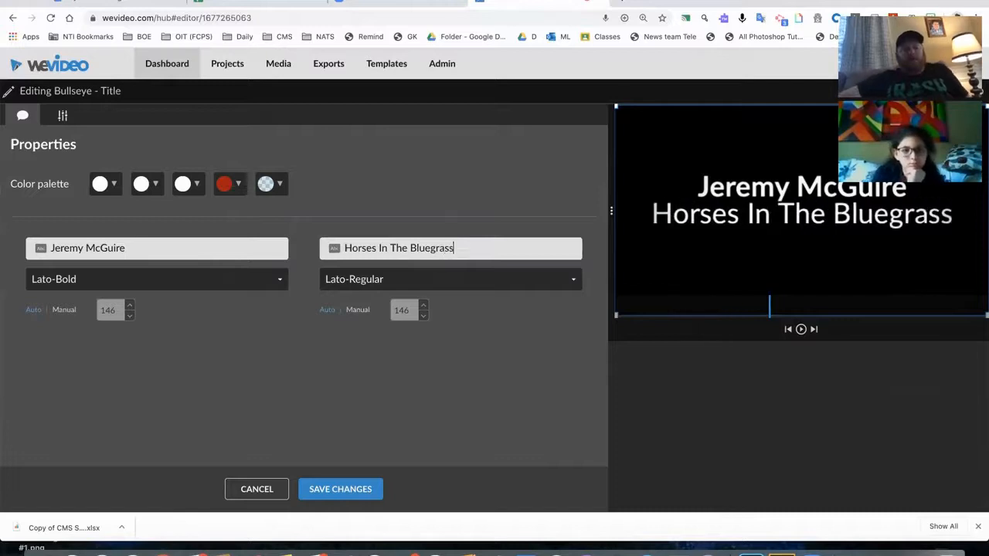
{"action": "left_click", "coordinate": [332, 488]}
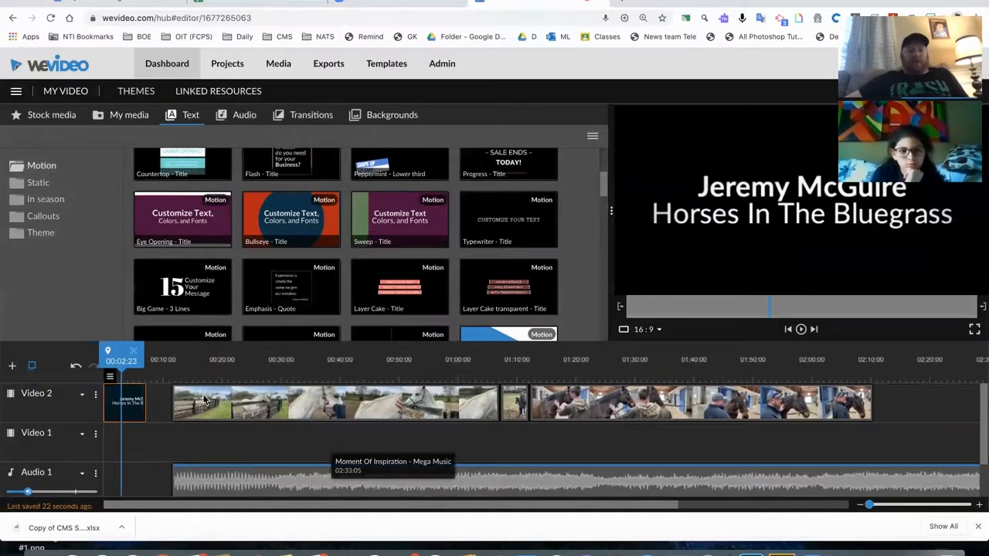
Play the opening title from the start of the timeline and pause it
{"action": "left_click_drag", "start_coordinate": [74, 365], "coordinate": [63, 363]}
{"action": "key", "text": "space"}
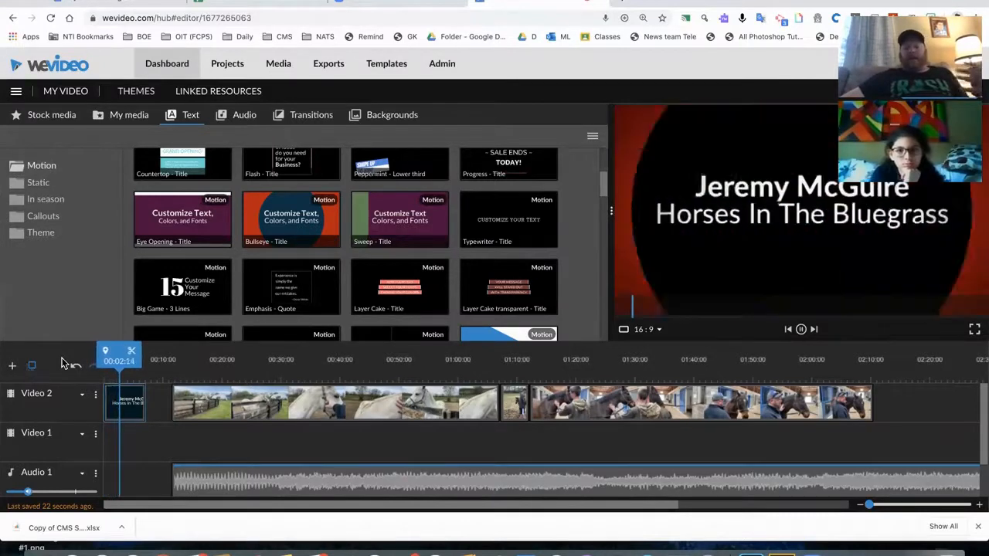
{"action": "key", "text": "space"}
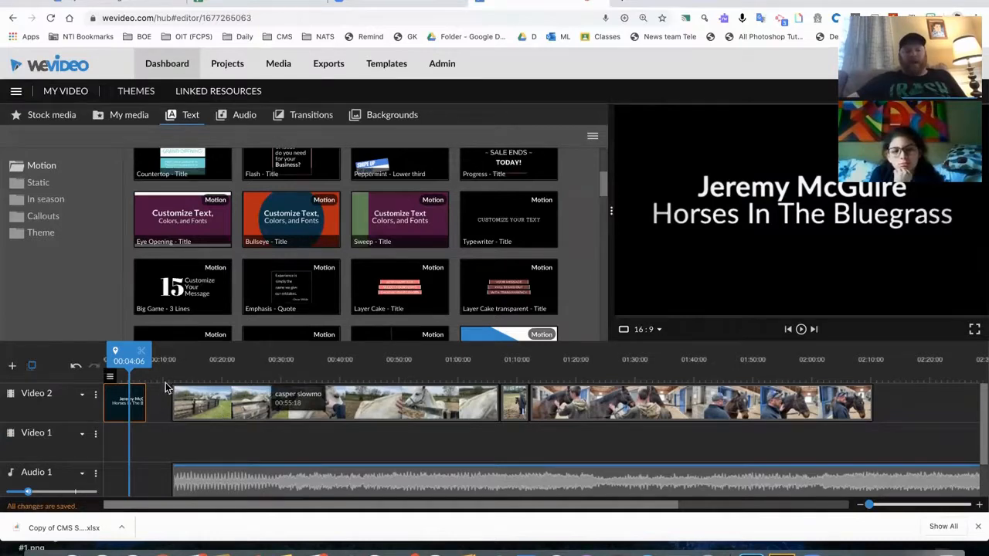
Move the first horse clip and the music back so both start directly after the title, at 00:07:05
{"action": "left_click", "coordinate": [198, 410]}
{"action": "left_click_drag", "start_coordinate": [193, 407], "coordinate": [169, 408]}
{"action": "left_click", "coordinate": [253, 472]}
{"action": "left_click_drag", "start_coordinate": [244, 476], "coordinate": [184, 475]}
{"action": "scroll", "coordinate": [217, 472], "scroll_direction": "down", "scroll_amount": 2}
{"action": "scroll", "coordinate": [233, 424], "scroll_direction": "up", "scroll_amount": 2}
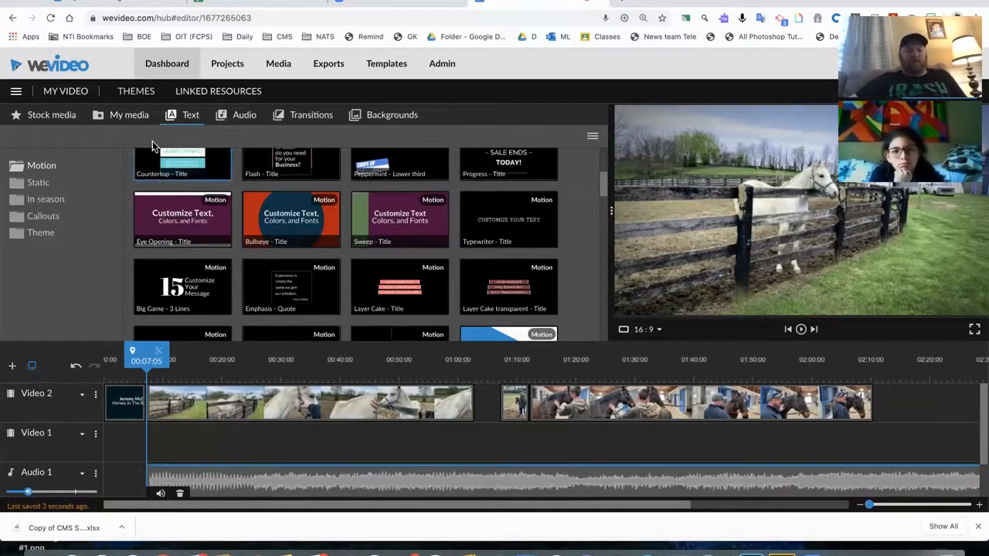
Record a webcam clip of about 10 seconds with the FaceTime HD Camera and save it to the project
{"action": "left_click", "coordinate": [131, 116]}
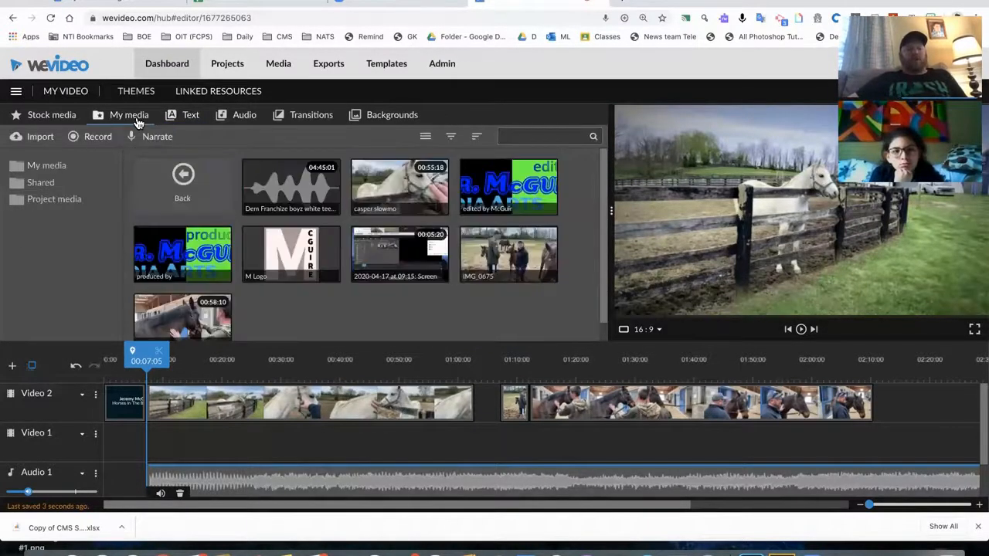
{"action": "left_click", "coordinate": [98, 139]}
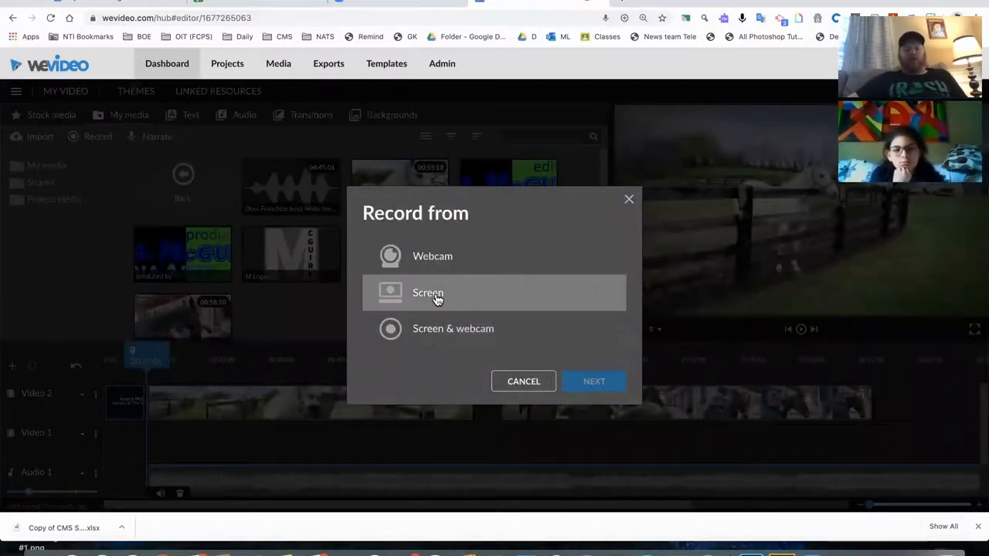
{"action": "left_click", "coordinate": [439, 266]}
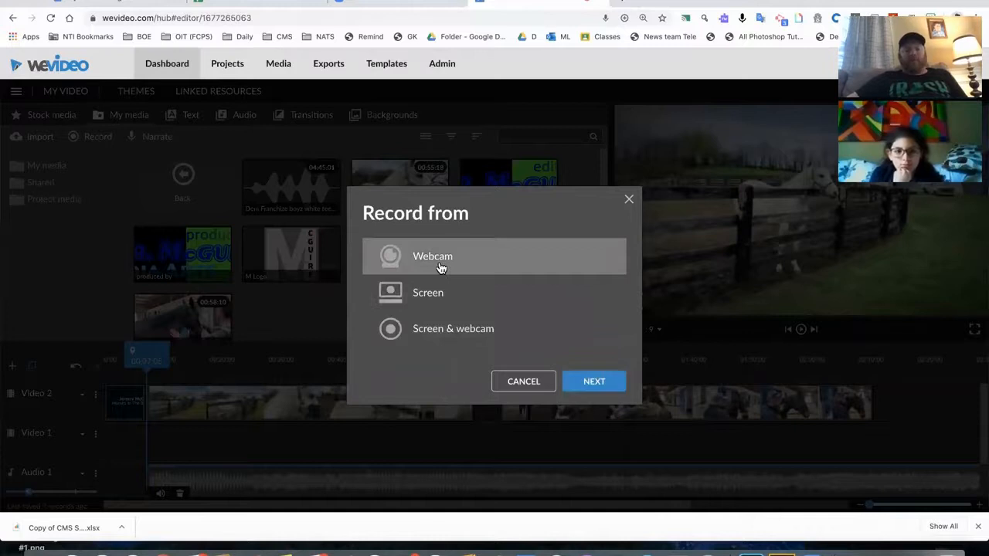
{"action": "left_click", "coordinate": [593, 382]}
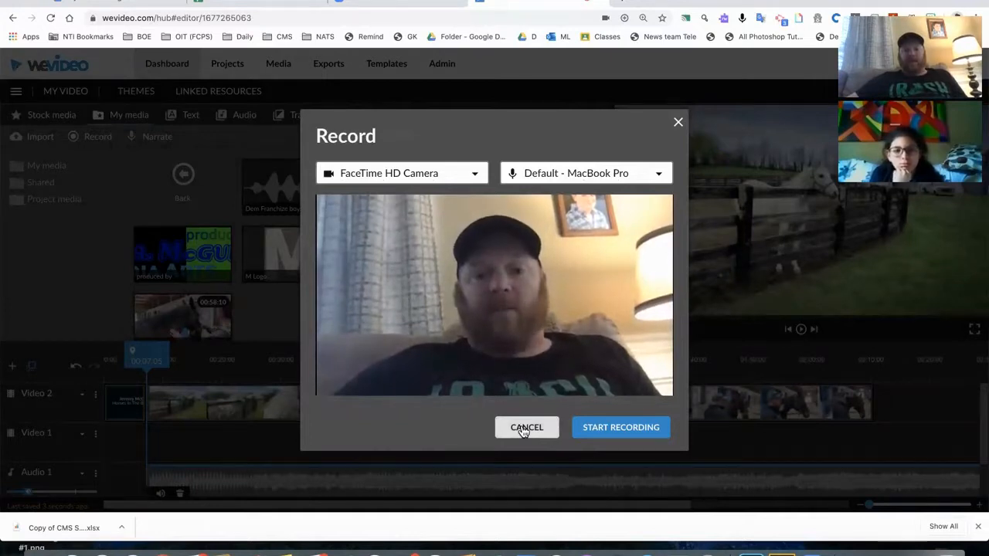
{"action": "left_click", "coordinate": [610, 431]}
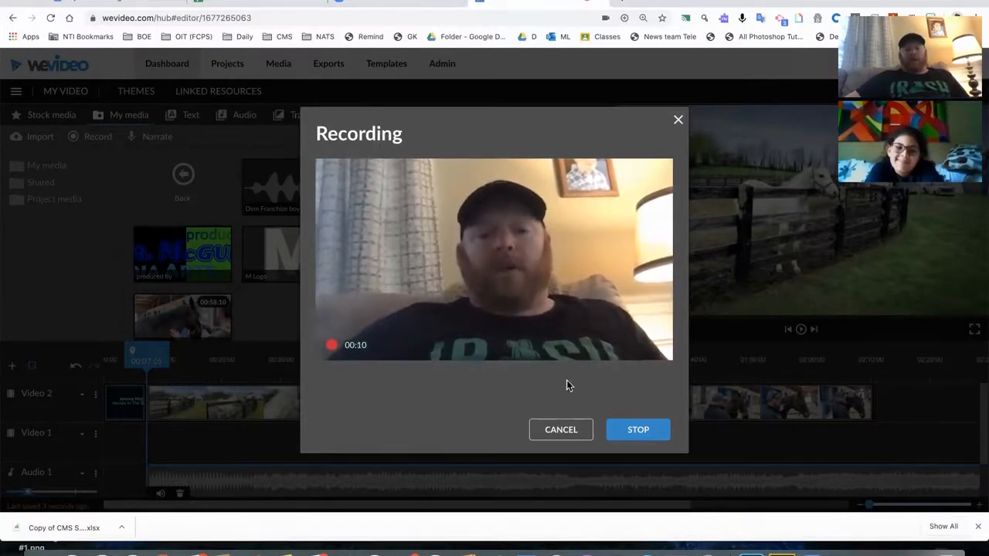
{"action": "left_click", "coordinate": [620, 430]}
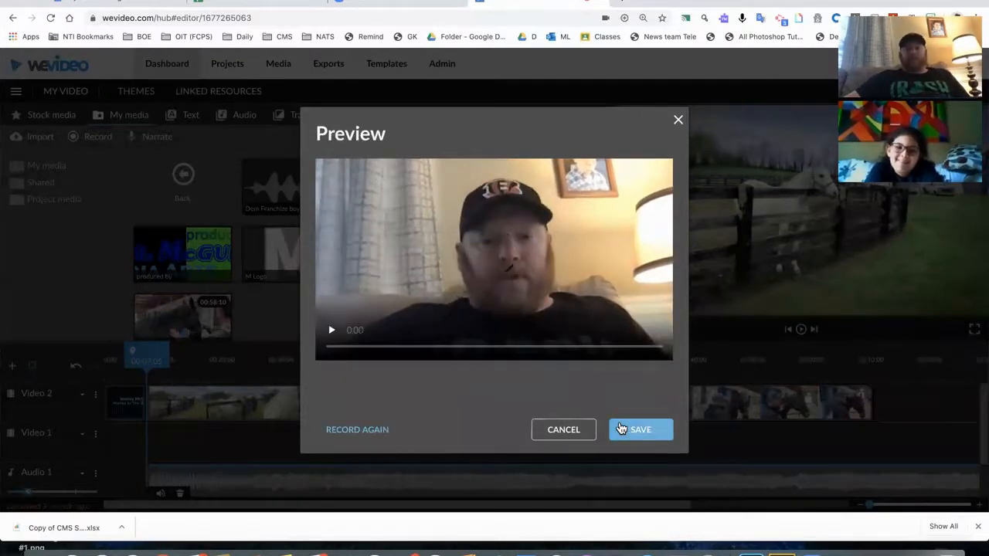
{"action": "left_click", "coordinate": [636, 431]}
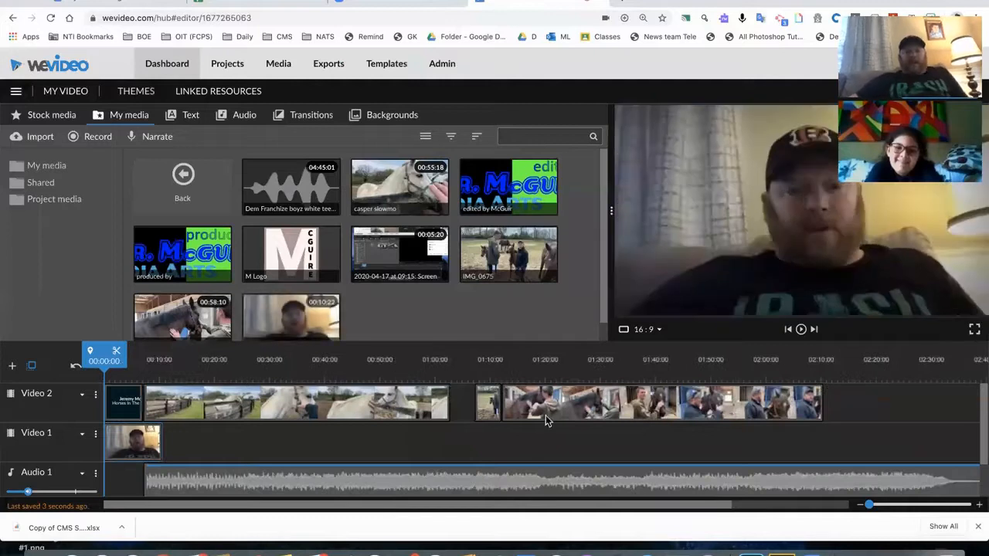
Move the music on Audio 1 to the start of the timeline at 00:00:00, beneath the title
{"action": "scroll", "coordinate": [228, 379], "scroll_direction": "down", "scroll_amount": 1}
{"action": "scroll", "coordinate": [227, 379], "scroll_direction": "right", "scroll_amount": 1}
{"action": "scroll", "coordinate": [227, 378], "scroll_direction": "up", "scroll_amount": 1}
{"action": "scroll", "coordinate": [146, 408], "scroll_direction": "left", "scroll_amount": 1}
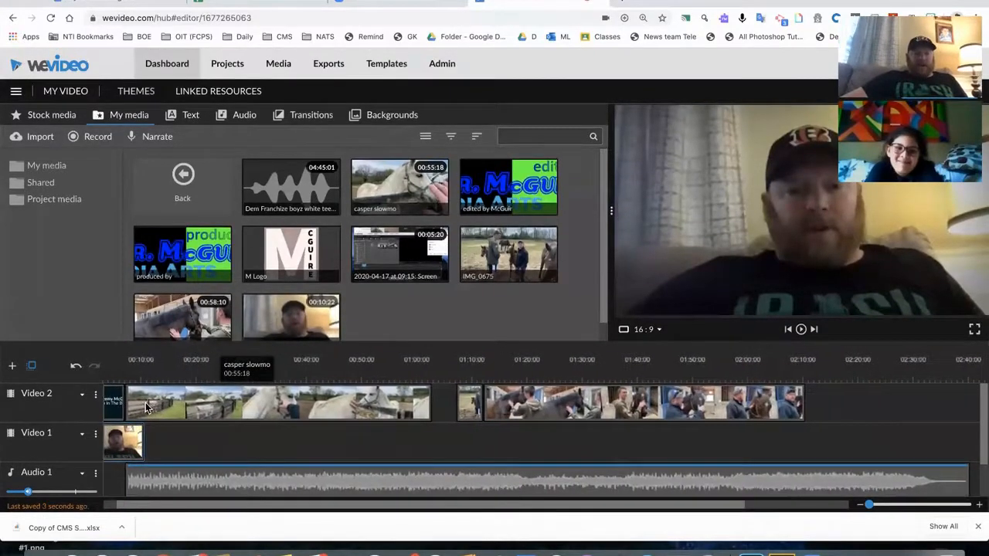
{"action": "left_click", "coordinate": [136, 447]}
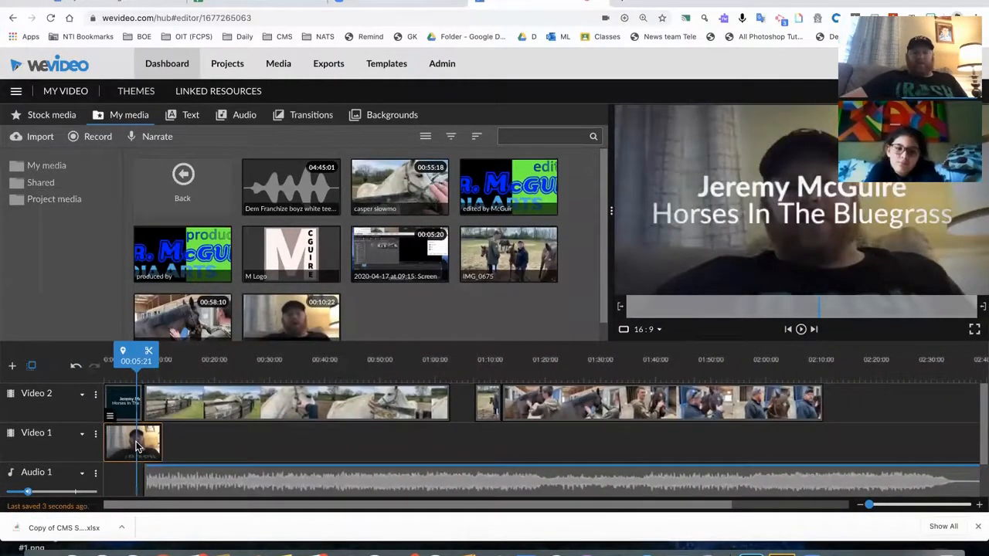
{"action": "left_click_drag", "start_coordinate": [162, 475], "coordinate": [121, 475]}
{"action": "scroll", "coordinate": [183, 455], "scroll_direction": "down", "scroll_amount": 1}
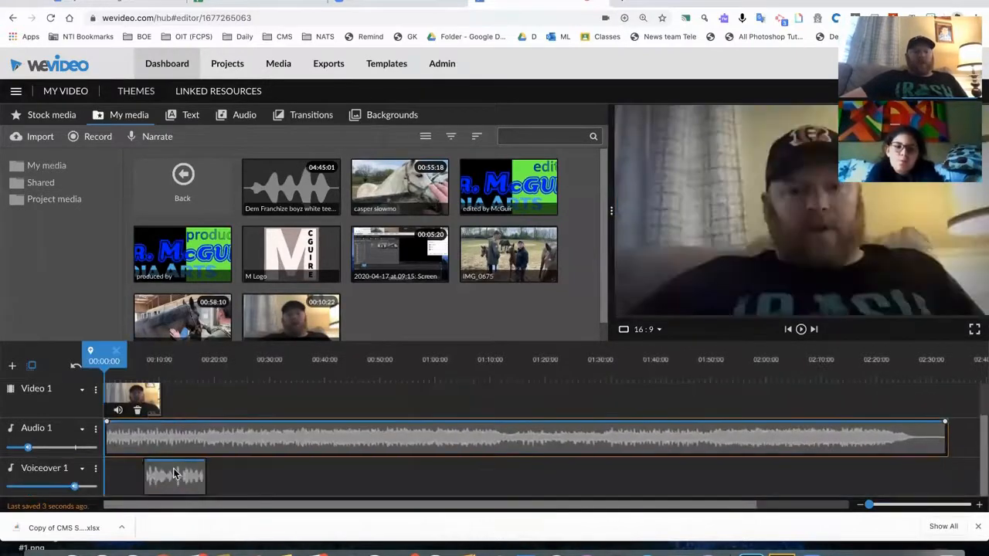
Delete the webcam clip from the Video 1 track
{"action": "left_click", "coordinate": [151, 400]}
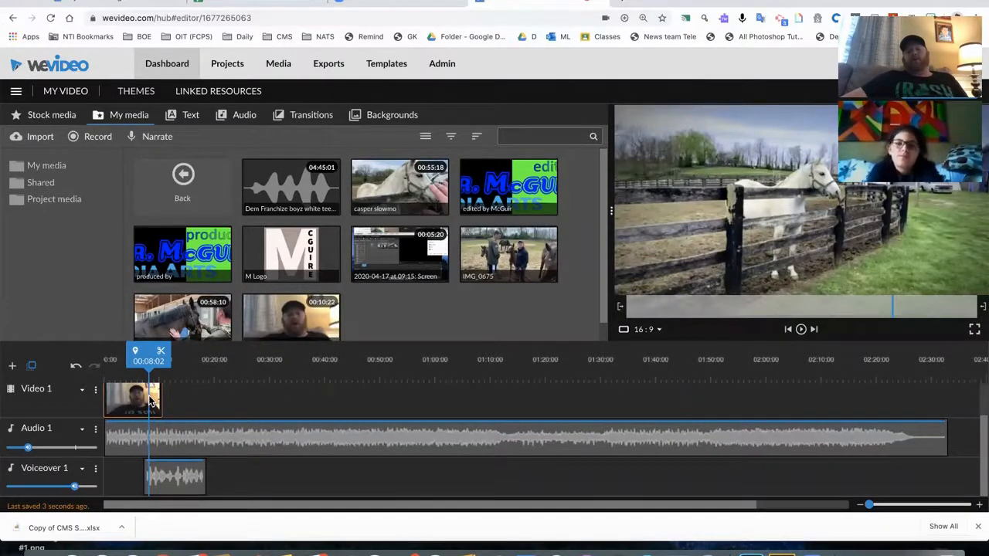
{"action": "left_click", "coordinate": [167, 475]}
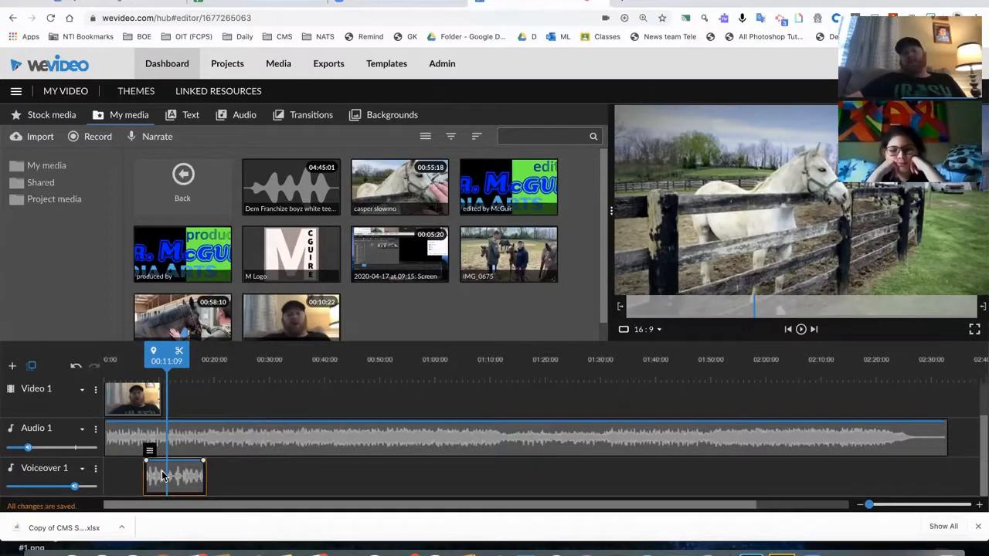
{"action": "left_click", "coordinate": [133, 410]}
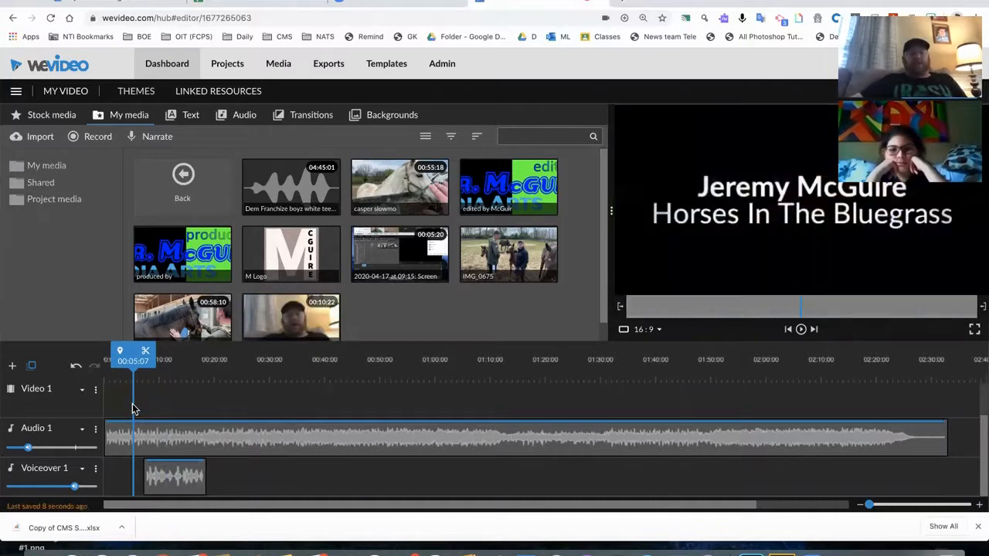
Add a fade-in to the Audio 1 music, rising to full level over about the first 6 seconds, before the voiceover
{"action": "scroll", "coordinate": [132, 410], "scroll_direction": "up", "scroll_amount": 1}
{"action": "scroll", "coordinate": [132, 410], "scroll_direction": "down", "scroll_amount": 1}
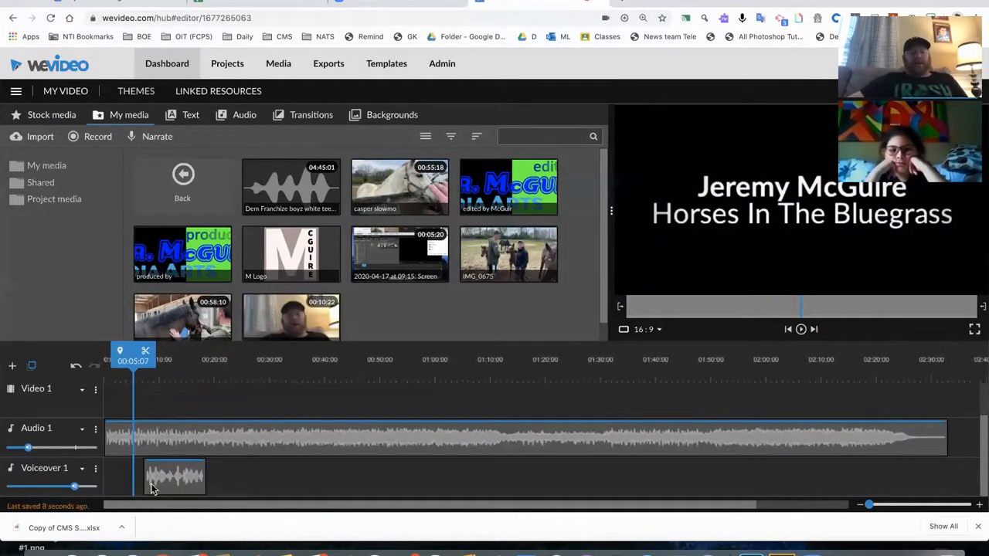
{"action": "scroll", "coordinate": [173, 425], "scroll_direction": "up", "scroll_amount": 1}
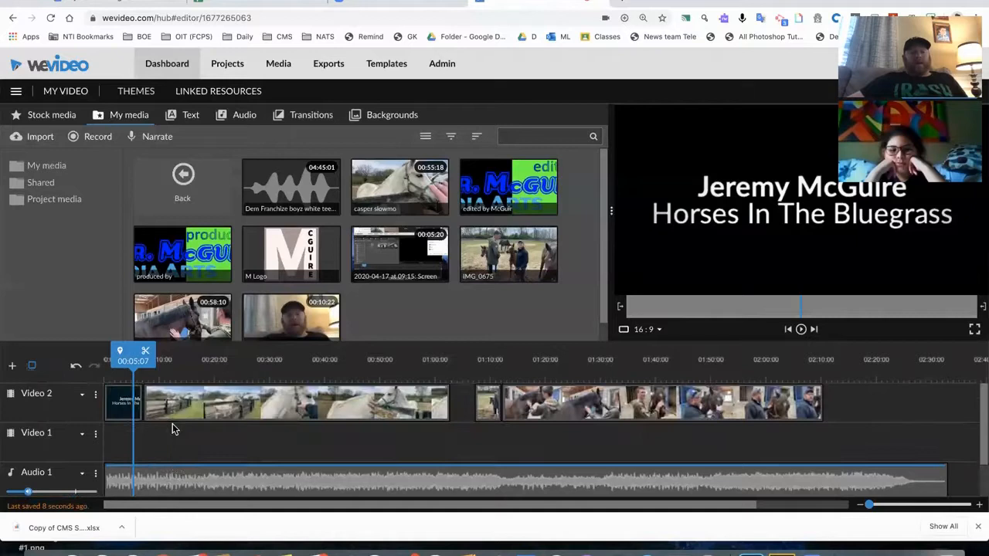
{"action": "scroll", "coordinate": [170, 444], "scroll_direction": "down", "scroll_amount": 1}
{"action": "scroll", "coordinate": [169, 447], "scroll_direction": "down", "scroll_amount": 1}
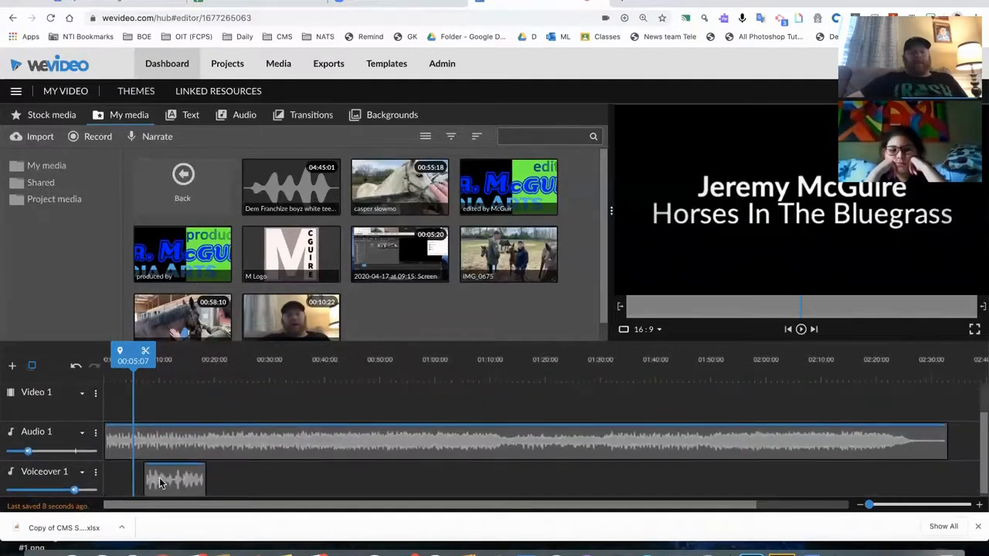
{"action": "left_click", "coordinate": [160, 482]}
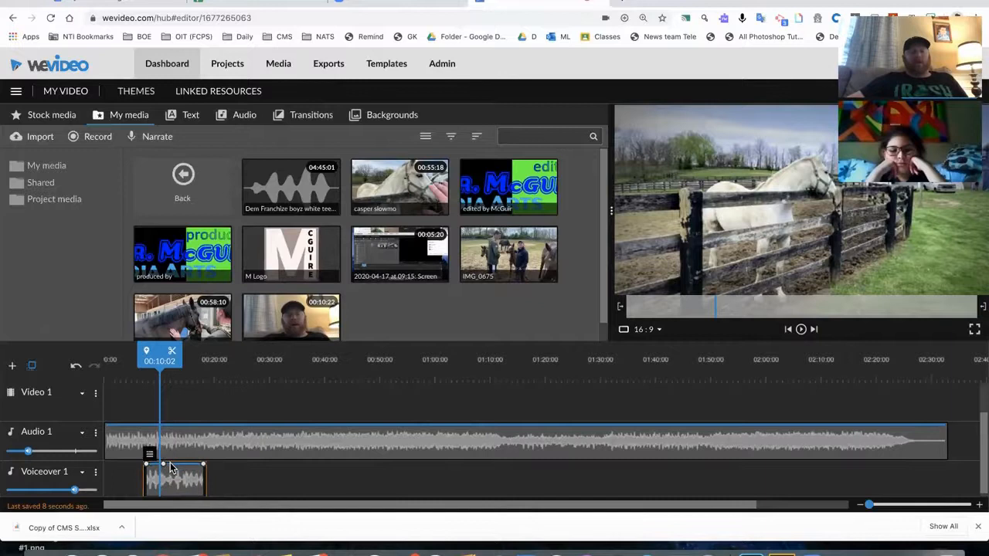
{"action": "left_click", "coordinate": [110, 427]}
{"action": "left_click_drag", "start_coordinate": [110, 427], "coordinate": [143, 427]}
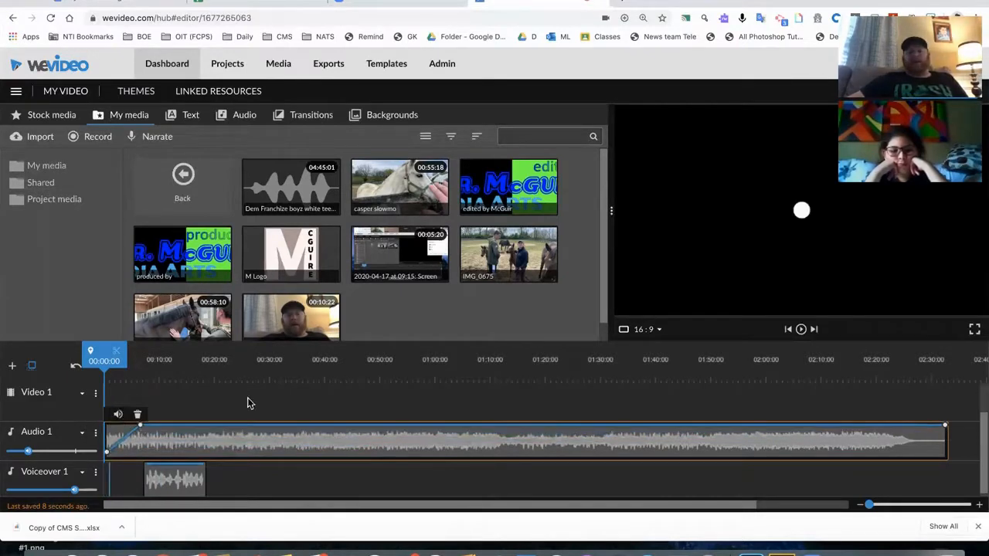
Add a fade-out to the Audio 1 music, falling from about 02:20 to silence at the end of the track
{"action": "left_click", "coordinate": [877, 425]}
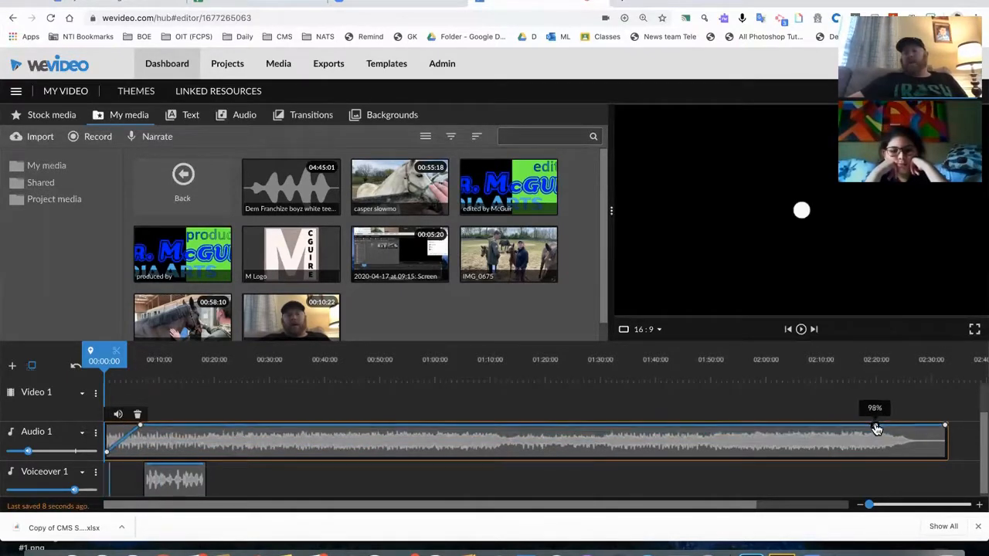
{"action": "left_click_drag", "start_coordinate": [946, 429], "coordinate": [946, 464]}
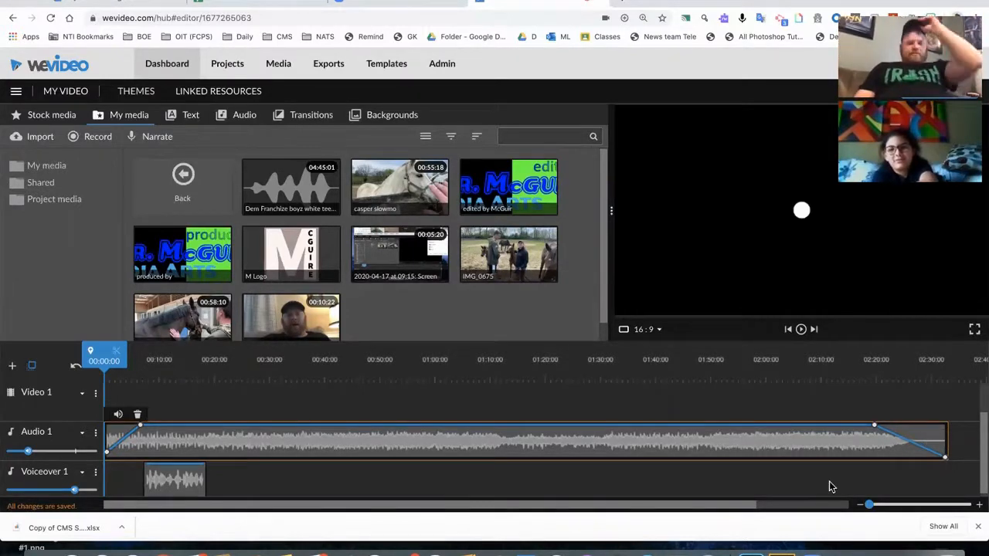
Close the gap on Video 2 by moving the short horse photo and the final horse clip up against the casper slowmo clip
{"action": "scroll", "coordinate": [307, 426], "scroll_direction": "down", "scroll_amount": 1}
{"action": "scroll", "coordinate": [306, 425], "scroll_direction": "up", "scroll_amount": 2}
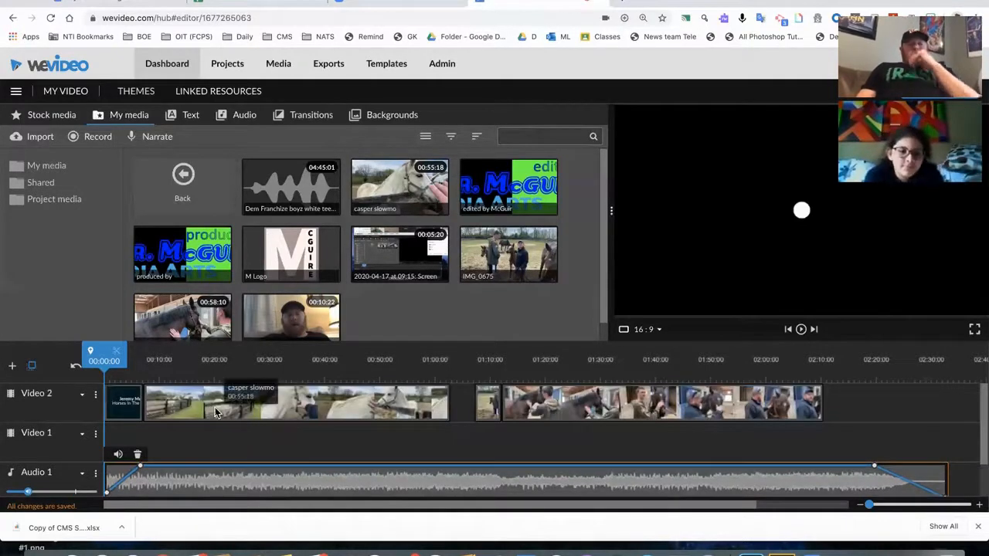
{"action": "left_click_drag", "start_coordinate": [490, 415], "coordinate": [466, 415]}
{"action": "left_click_drag", "start_coordinate": [530, 415], "coordinate": [508, 415]}
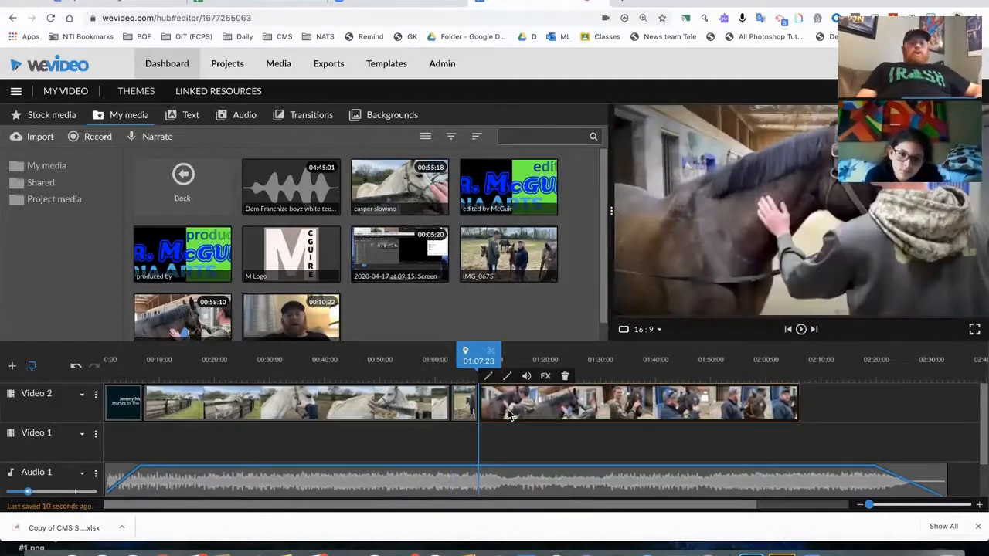
Split the casper slowmo clip on Video 2 at about 00:20:22 and again at 00:33:11
{"action": "left_click_drag", "start_coordinate": [478, 355], "coordinate": [214, 362]}
{"action": "left_click", "coordinate": [220, 409]}
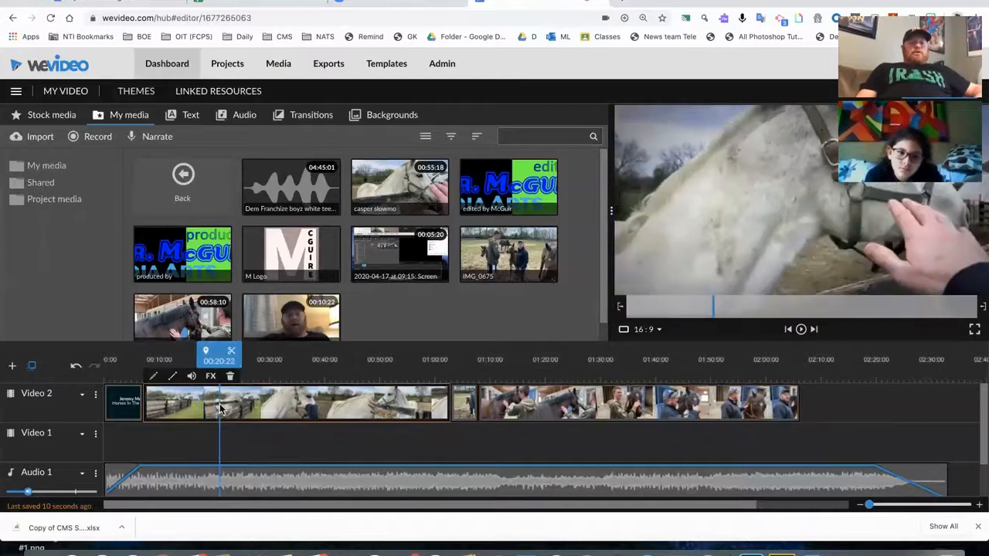
{"action": "left_click", "coordinate": [231, 351]}
{"action": "left_click_drag", "start_coordinate": [232, 353], "coordinate": [312, 358]}
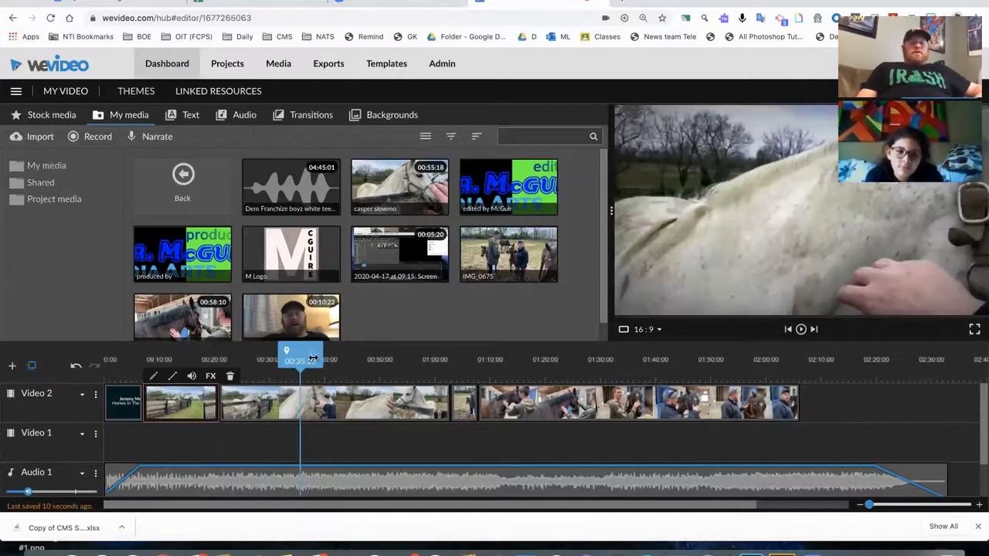
{"action": "left_click", "coordinate": [289, 408]}
{"action": "left_click", "coordinate": [302, 354]}
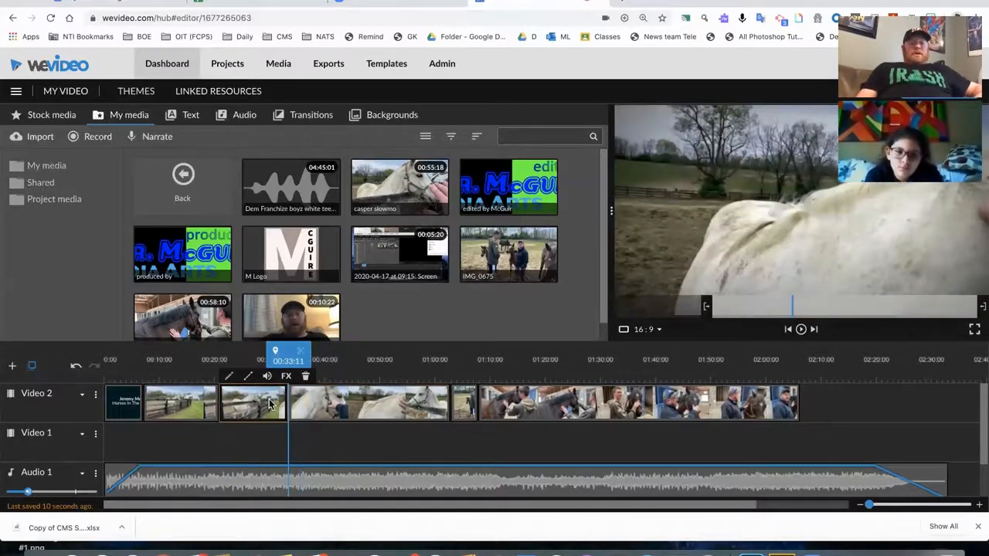
Give the middle casper slowmo segment a zoom animation with a start scale of 0.65 and an end scale of 2.72
{"action": "left_click", "coordinate": [230, 376]}
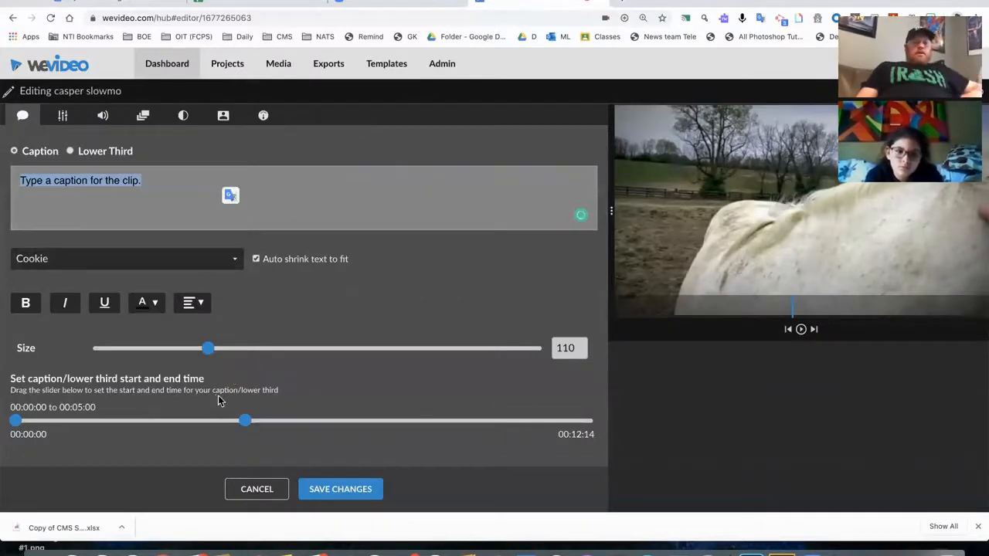
{"action": "mouse_move", "coordinate": [214, 355]}
{"action": "left_mouse_down"}
{"action": "mouse_move", "coordinate": [231, 348]}
{"action": "mouse_move", "coordinate": [211, 352]}
{"action": "left_mouse_up"}
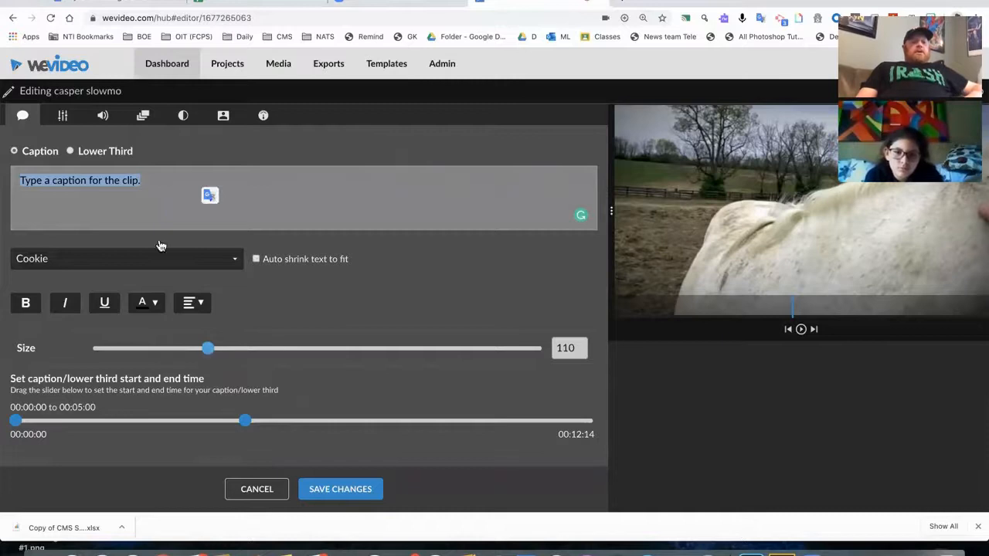
{"action": "left_click", "coordinate": [103, 120]}
{"action": "left_click", "coordinate": [143, 119]}
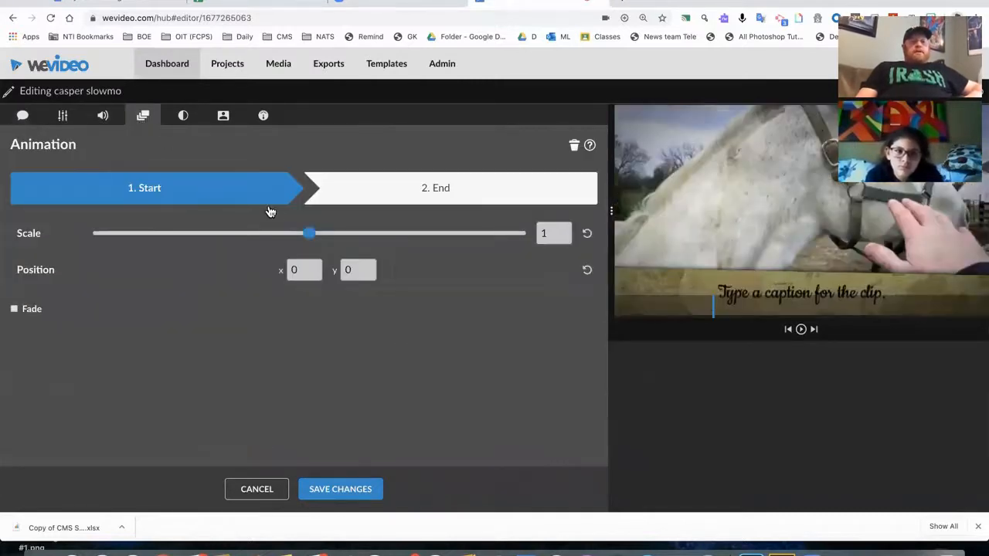
{"action": "left_click_drag", "start_coordinate": [304, 234], "coordinate": [234, 230]}
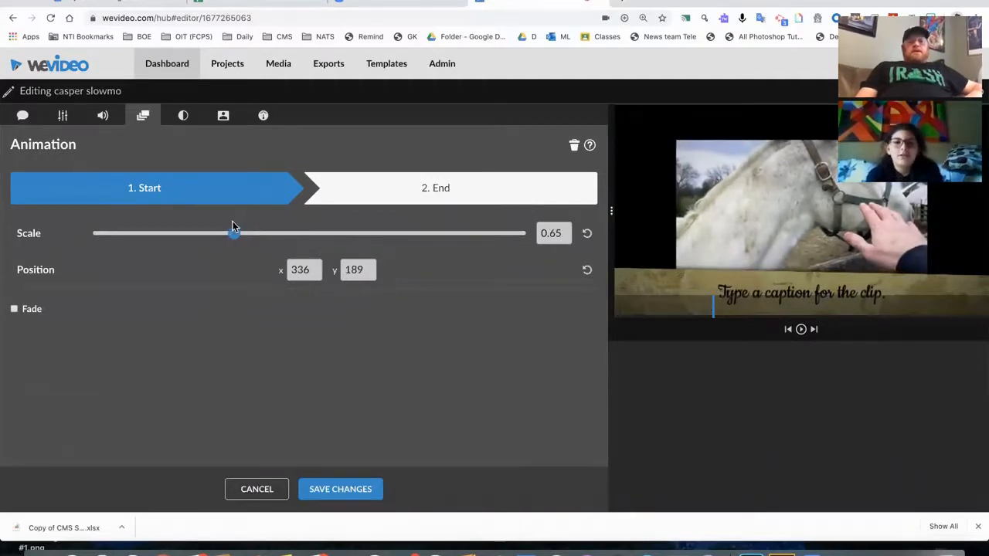
{"action": "left_click", "coordinate": [391, 192]}
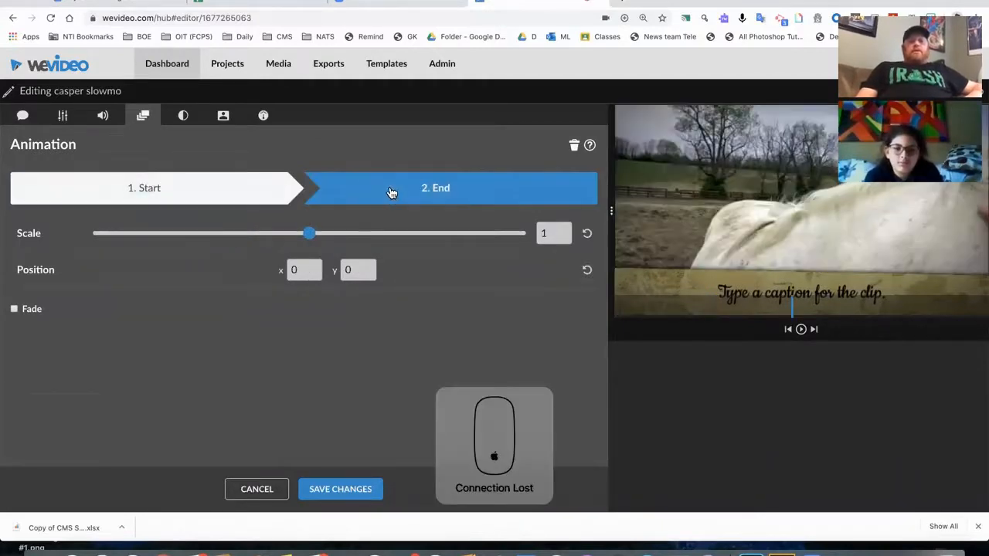
{"action": "left_click_drag", "start_coordinate": [311, 232], "coordinate": [402, 237]}
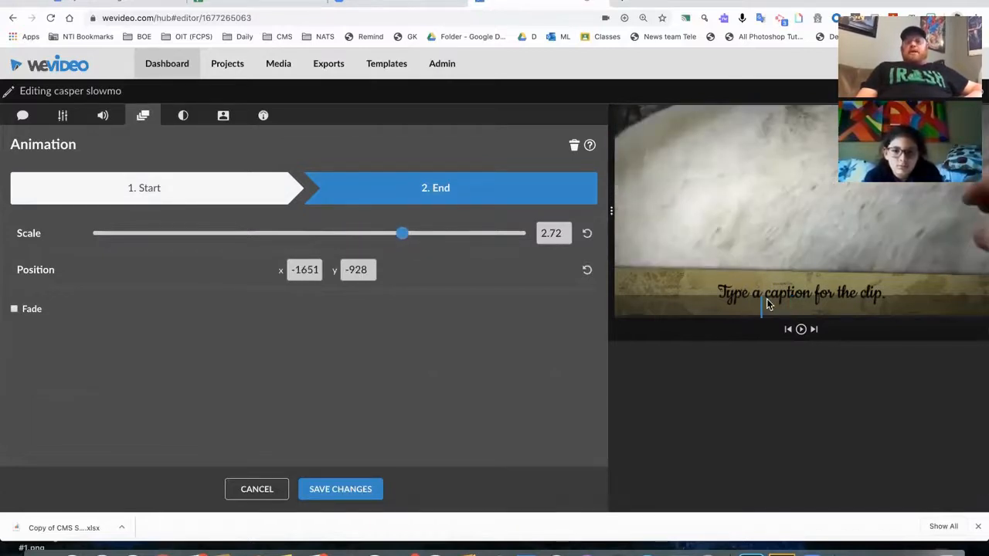
Slow the middle segment's speed to about a third of the way up from Slowest, save the changes and play the result
{"action": "left_click", "coordinate": [61, 116]}
{"action": "left_click", "coordinate": [139, 119]}
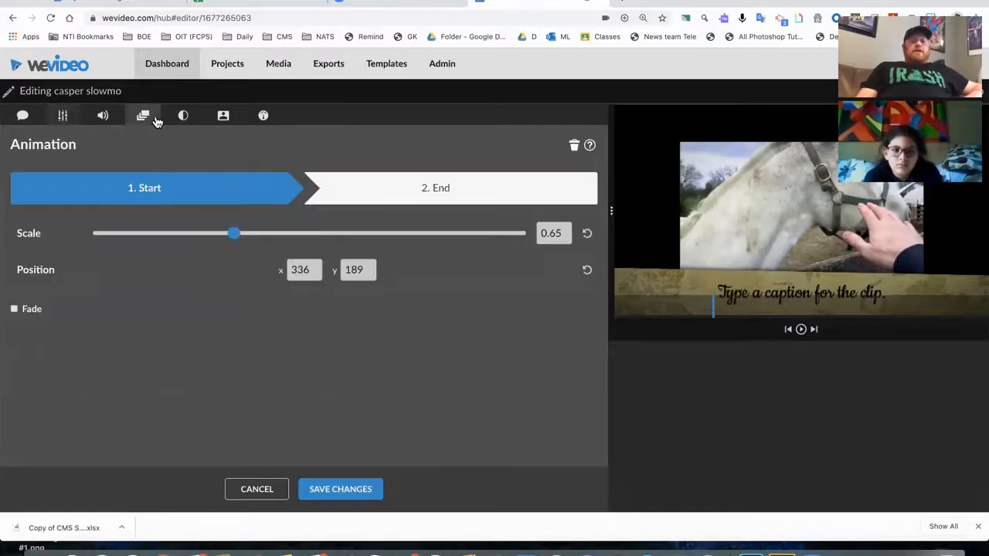
{"action": "left_click", "coordinate": [184, 117]}
{"action": "left_click", "coordinate": [224, 120]}
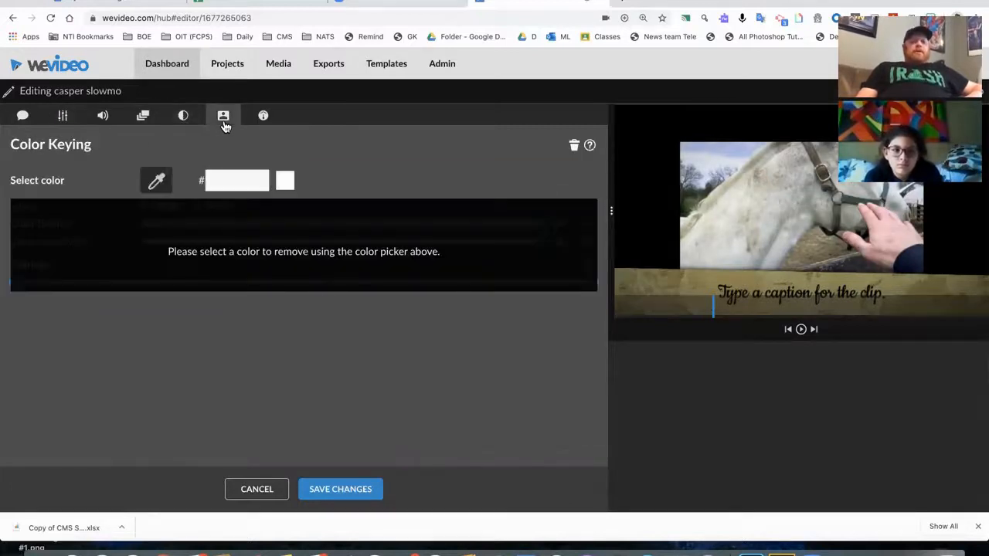
{"action": "left_click", "coordinate": [256, 119]}
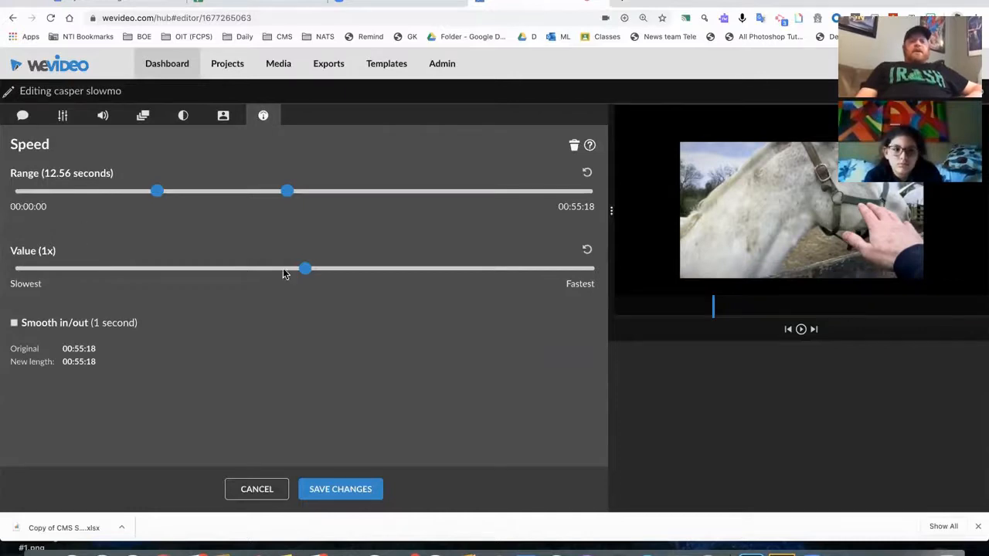
{"action": "left_click_drag", "start_coordinate": [307, 272], "coordinate": [279, 274]}
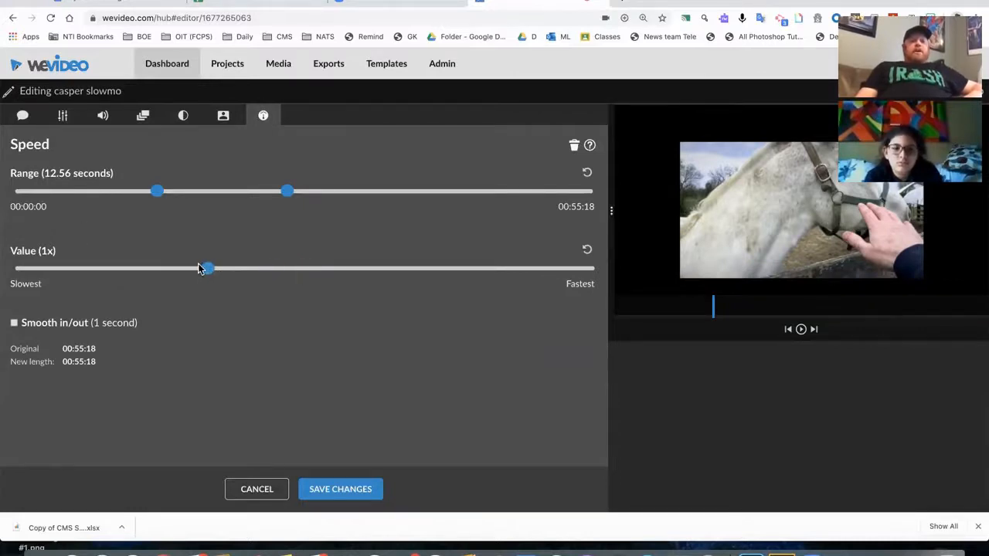
{"action": "left_click", "coordinate": [327, 490]}
{"action": "left_click_drag", "start_coordinate": [294, 342], "coordinate": [205, 359]}
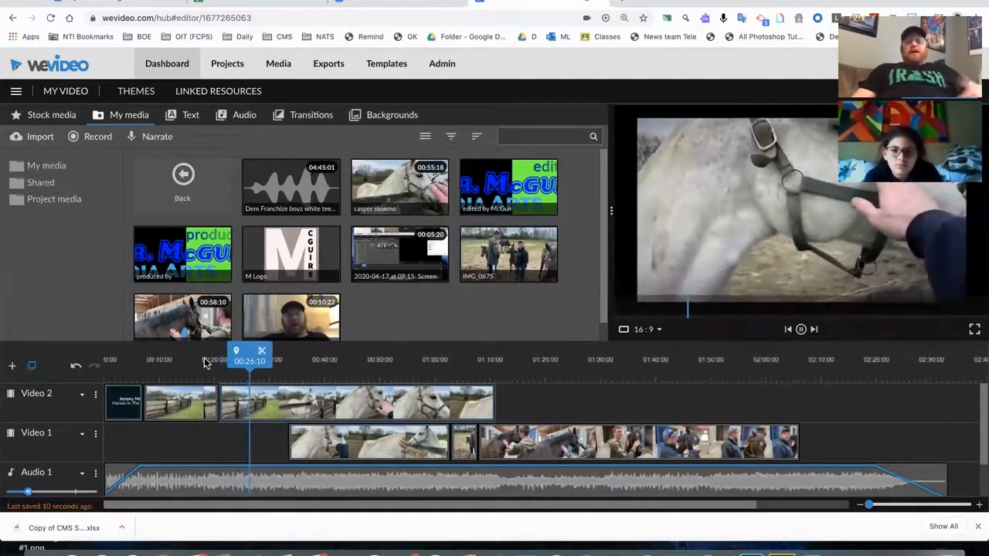
{"action": "key", "text": "space"}
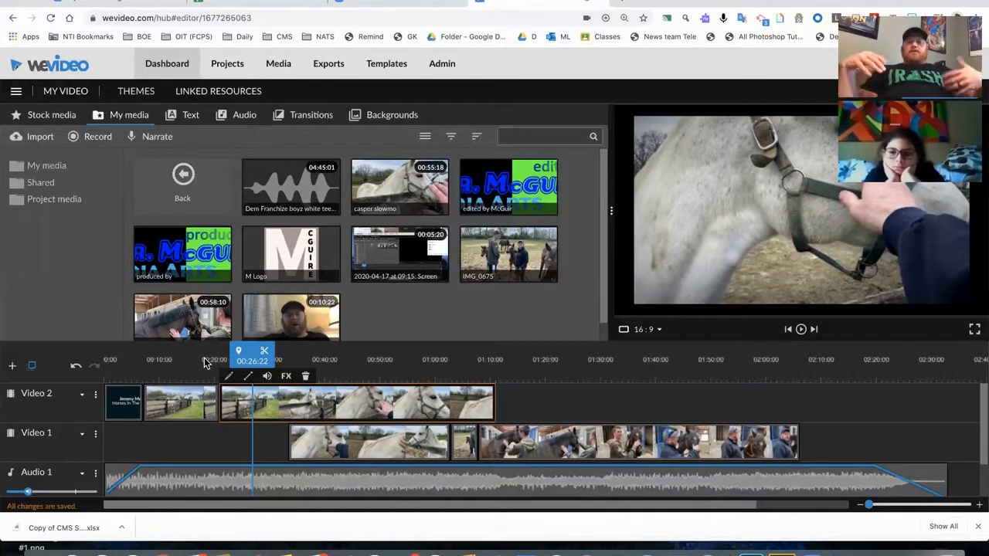
Add a Cross fade transition between the first and second casper slowmo segments on Video 2 and play it back
{"action": "left_click", "coordinate": [305, 122]}
{"action": "left_click_drag", "start_coordinate": [206, 194], "coordinate": [227, 395]}
{"action": "left_click_drag", "start_coordinate": [213, 361], "coordinate": [205, 362]}
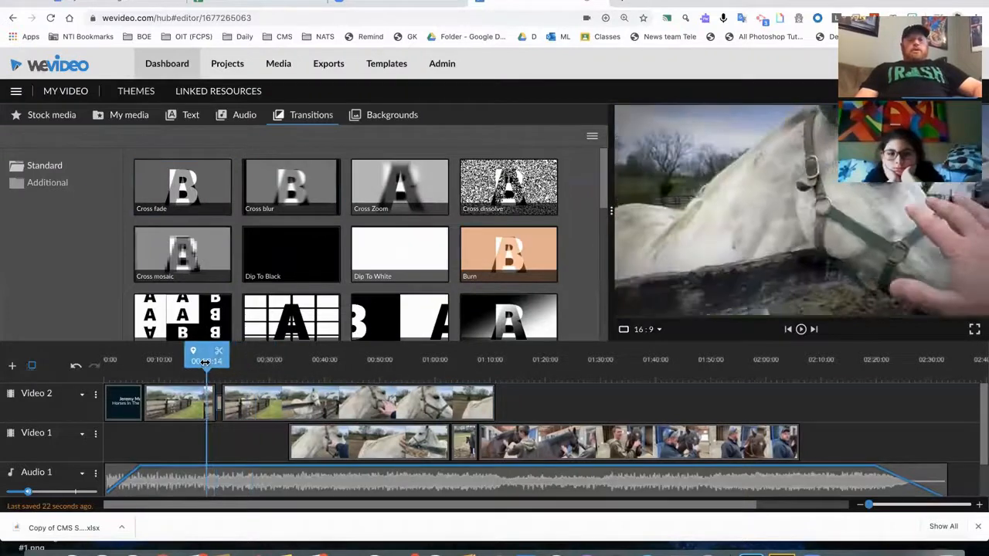
{"action": "key", "text": "space"}
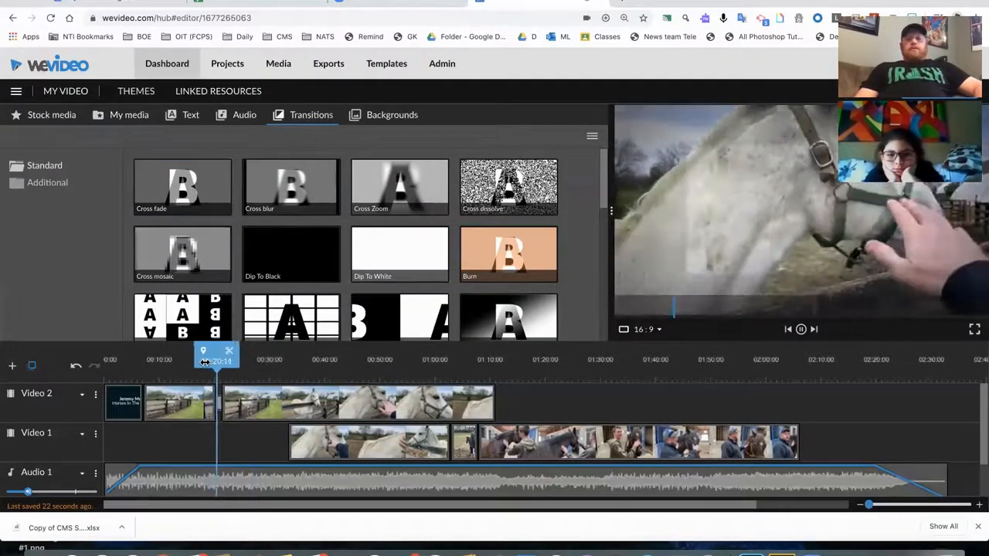
{"action": "key", "text": "space"}
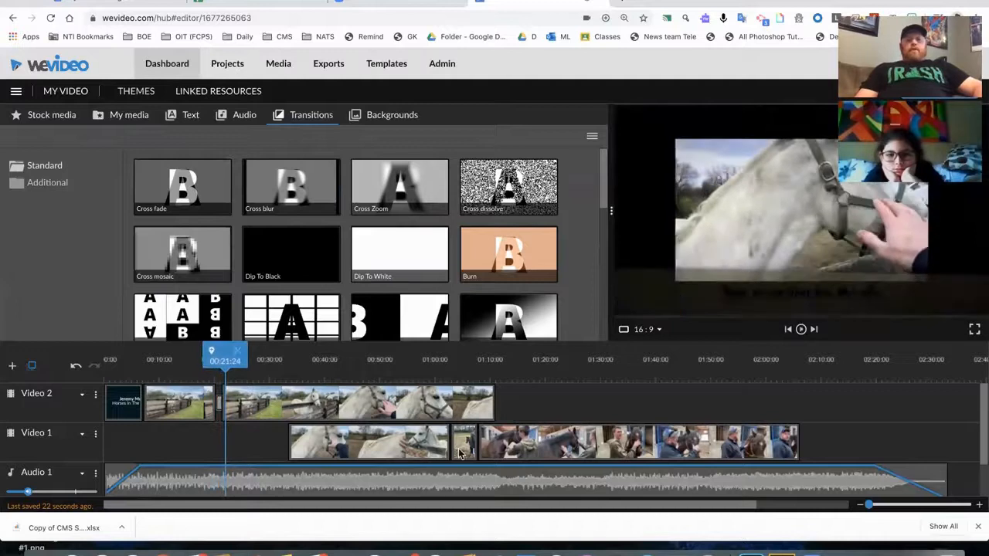
Move the short horse photo from Video 1 to Video 2 after the slowed segment, joined by a Standard transition, and play the join
{"action": "left_click_drag", "start_coordinate": [459, 452], "coordinate": [508, 403]}
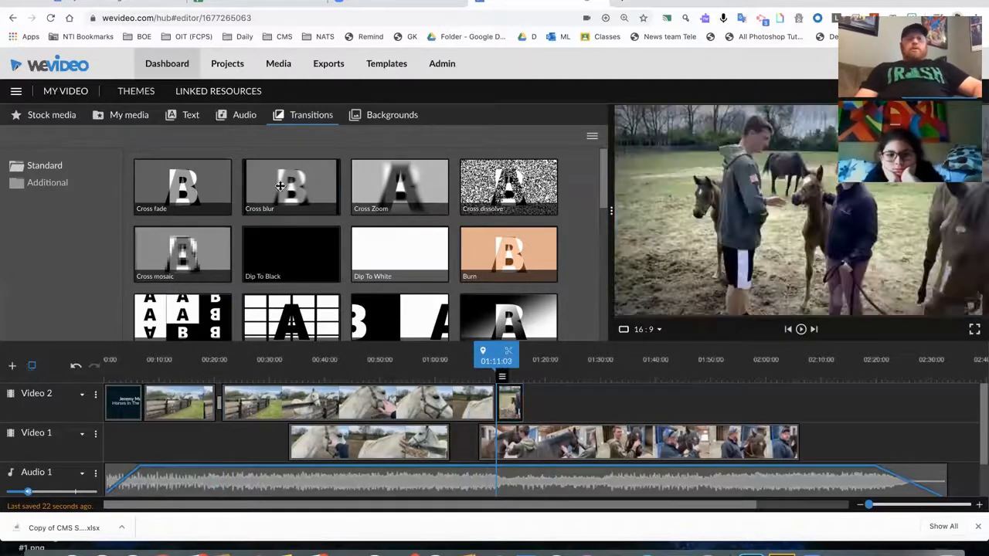
{"action": "left_click", "coordinate": [494, 379]}
{"action": "left_click_drag", "start_coordinate": [480, 352], "coordinate": [467, 354]}
{"action": "key", "text": "space"}
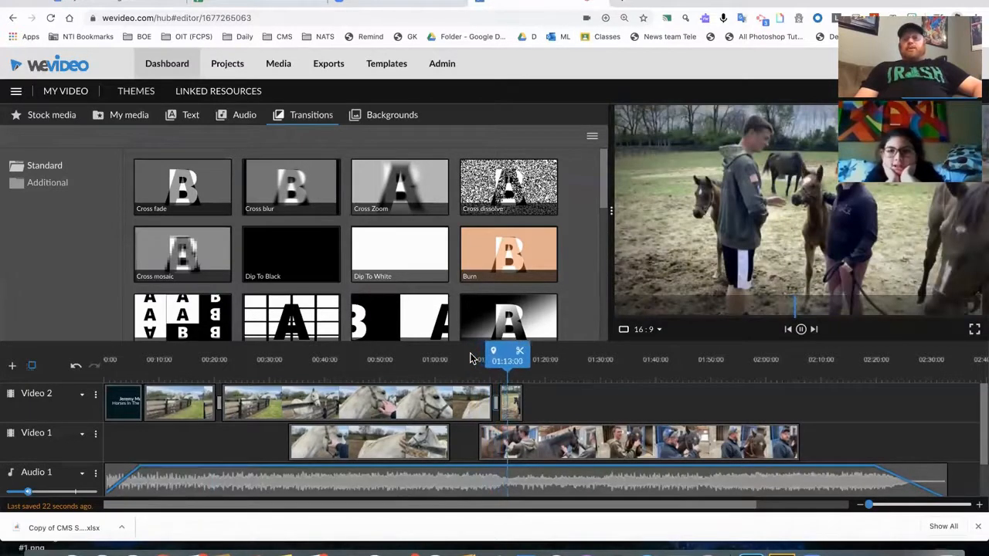
{"action": "key", "text": "space"}
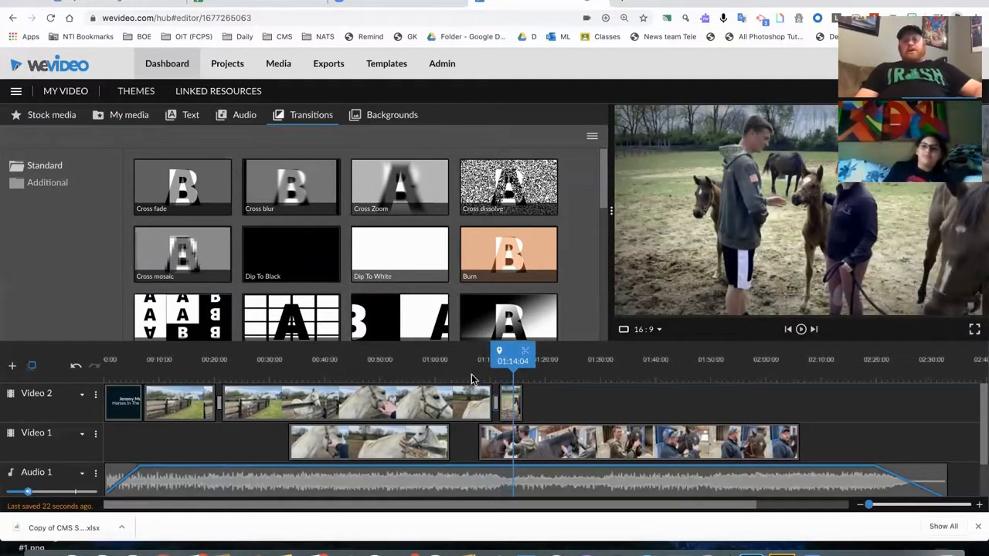
Look through the Standard transitions, including Rainbow, Mosaic and Puzzle Right, and replay the join between the slowed segment and the photo
{"action": "scroll", "coordinate": [387, 260], "scroll_direction": "down", "scroll_amount": 3}
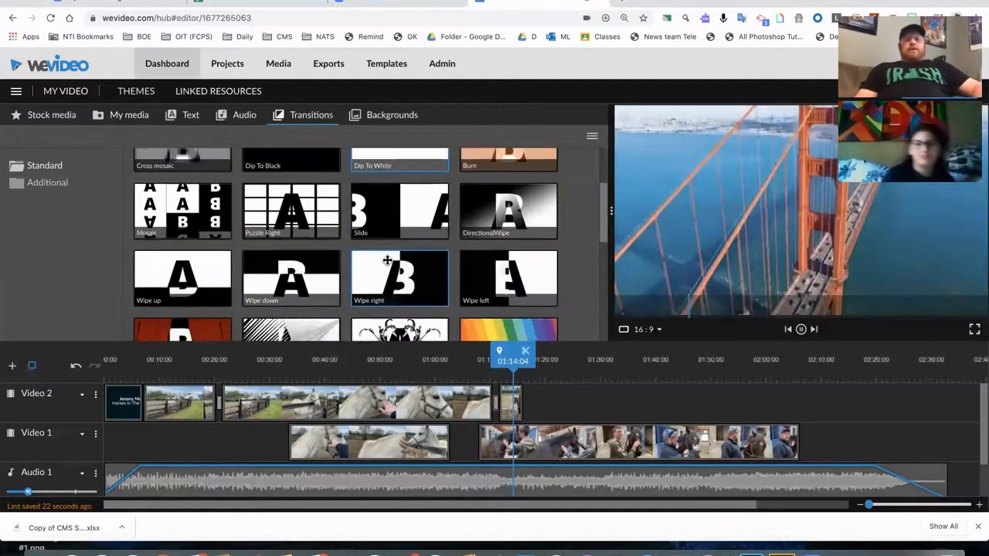
{"action": "scroll", "coordinate": [423, 254], "scroll_direction": "down", "scroll_amount": 3}
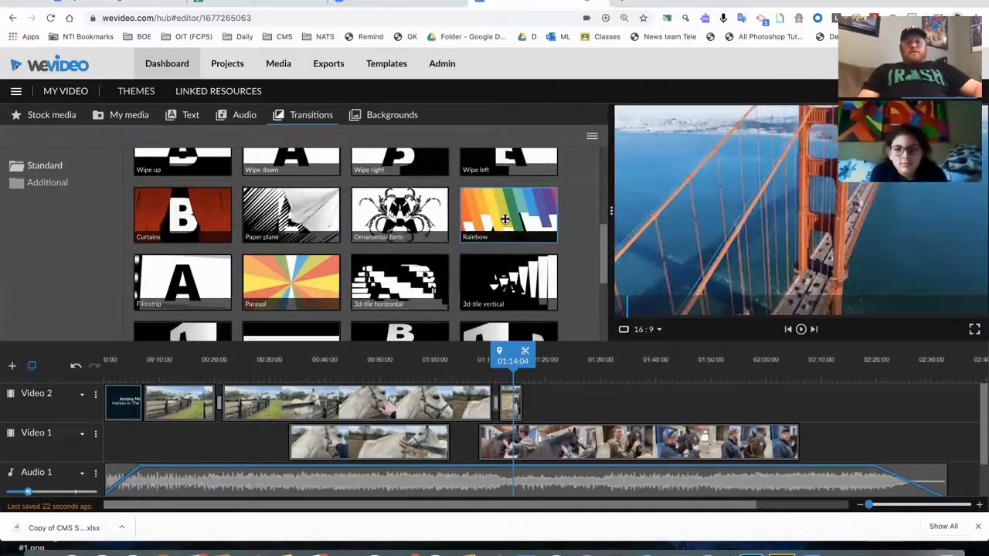
{"action": "left_click_drag", "start_coordinate": [513, 357], "coordinate": [489, 362]}
{"action": "key", "text": "space"}
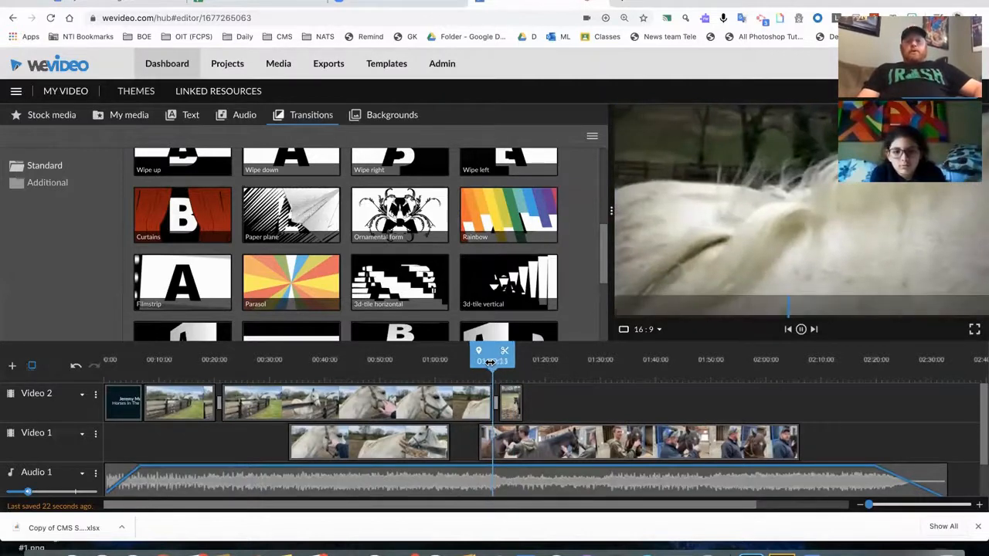
{"action": "key", "text": "space"}
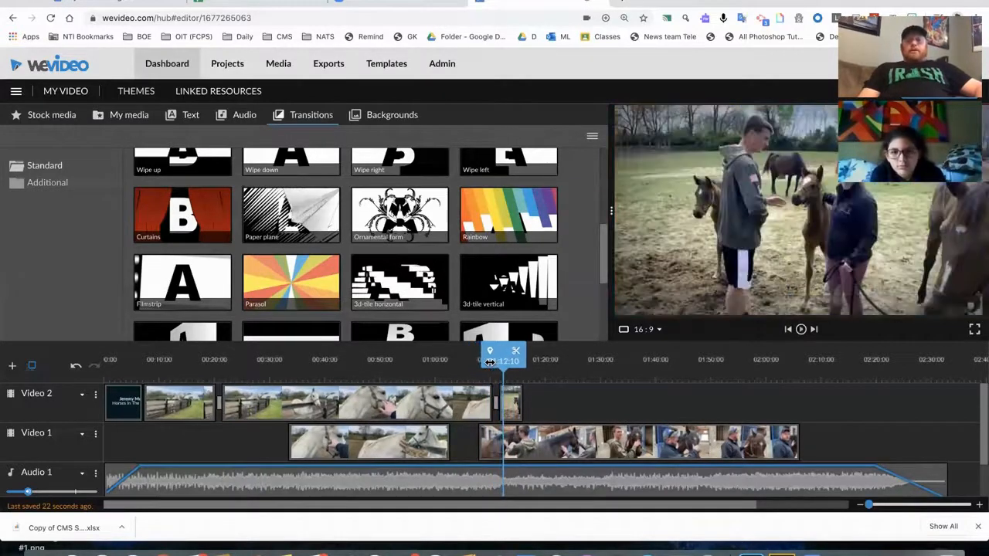
{"action": "scroll", "coordinate": [225, 224], "scroll_direction": "up", "scroll_amount": 5}
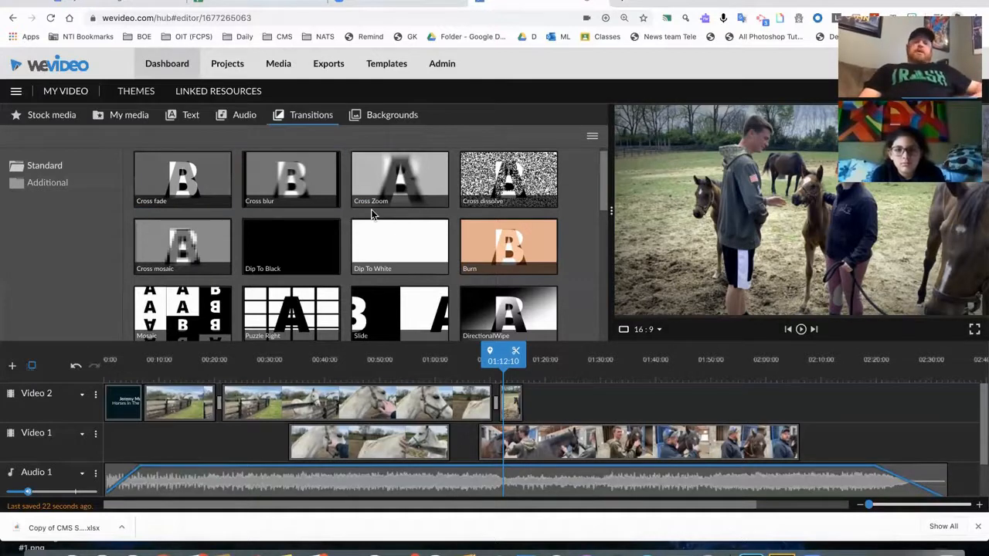
{"action": "scroll", "coordinate": [322, 223], "scroll_direction": "down", "scroll_amount": 2}
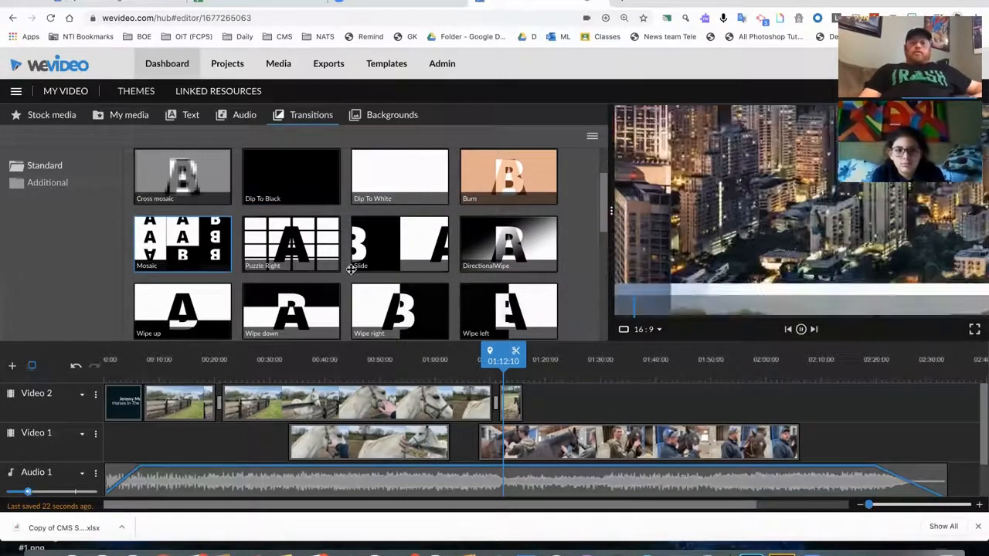
{"action": "left_click_drag", "start_coordinate": [503, 353], "coordinate": [485, 347]}
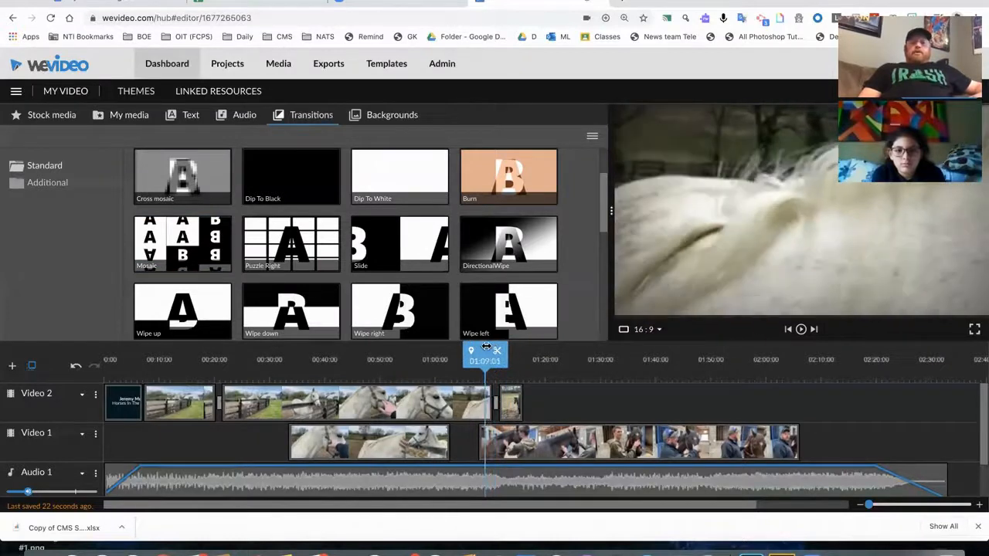
{"action": "key", "text": "space"}
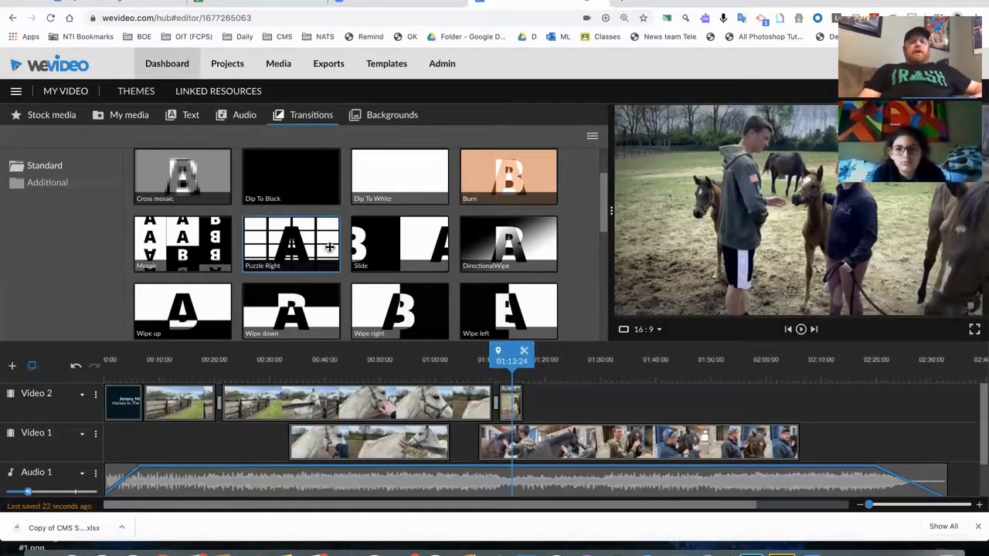
Apply the Bubble pattern transition from the Additional set between the slowed segment and the horse photo, and play it back
{"action": "scroll", "coordinate": [378, 260], "scroll_direction": "down", "scroll_amount": 5}
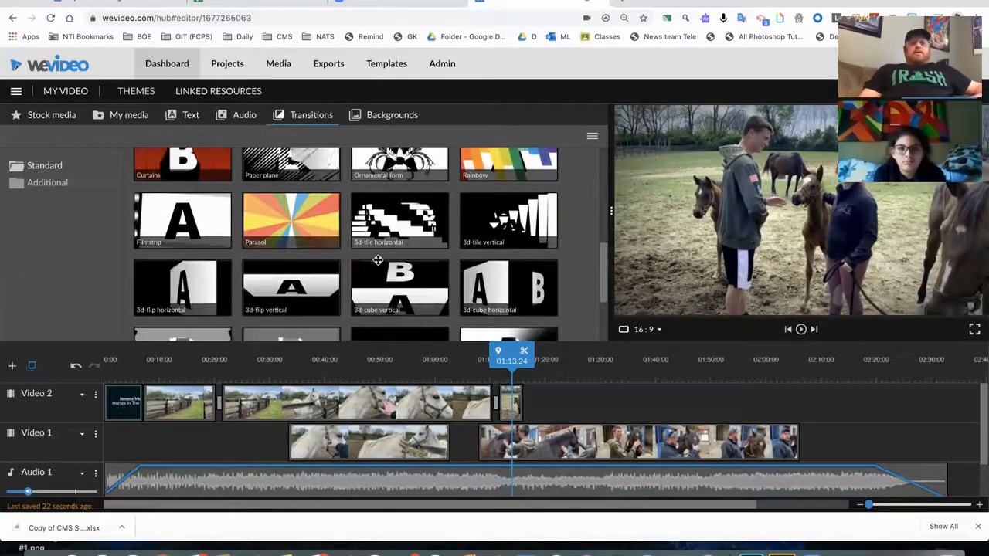
{"action": "left_click", "coordinate": [51, 182]}
{"action": "left_click_drag", "start_coordinate": [388, 258], "coordinate": [480, 361]}
{"action": "key", "text": "space"}
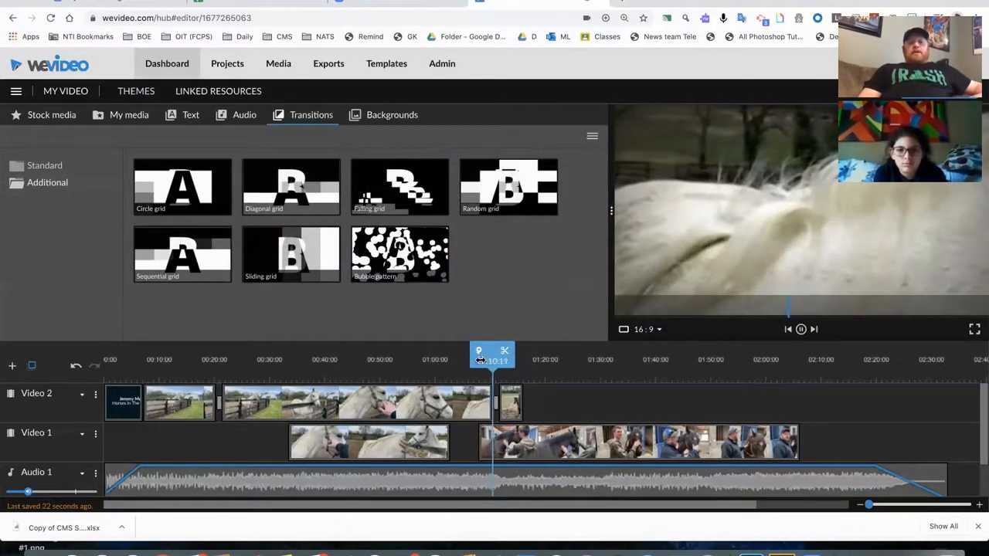
Stop the playback after the horse photo and go back to the Standard transitions, selecting Cross fade
{"action": "key", "text": "space"}
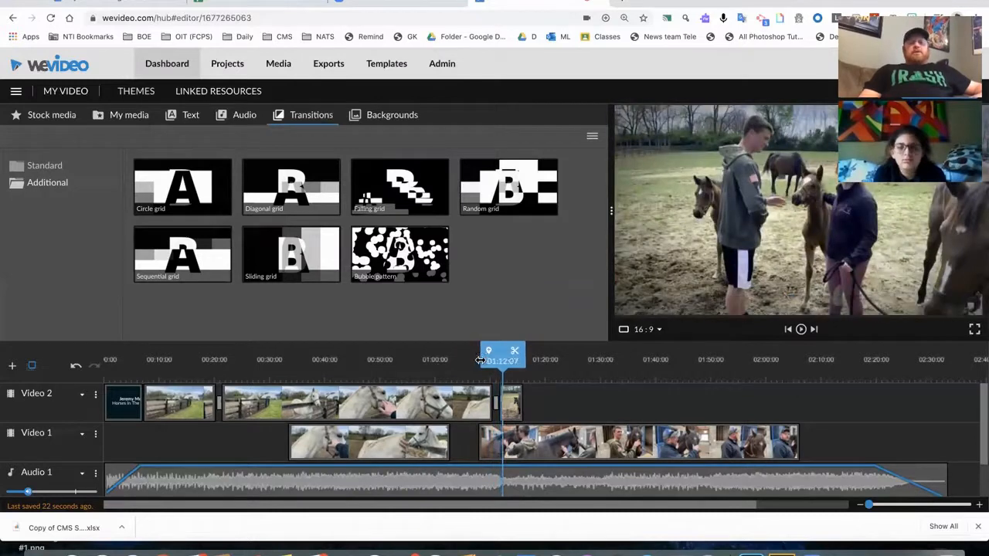
{"action": "left_click", "coordinate": [52, 167]}
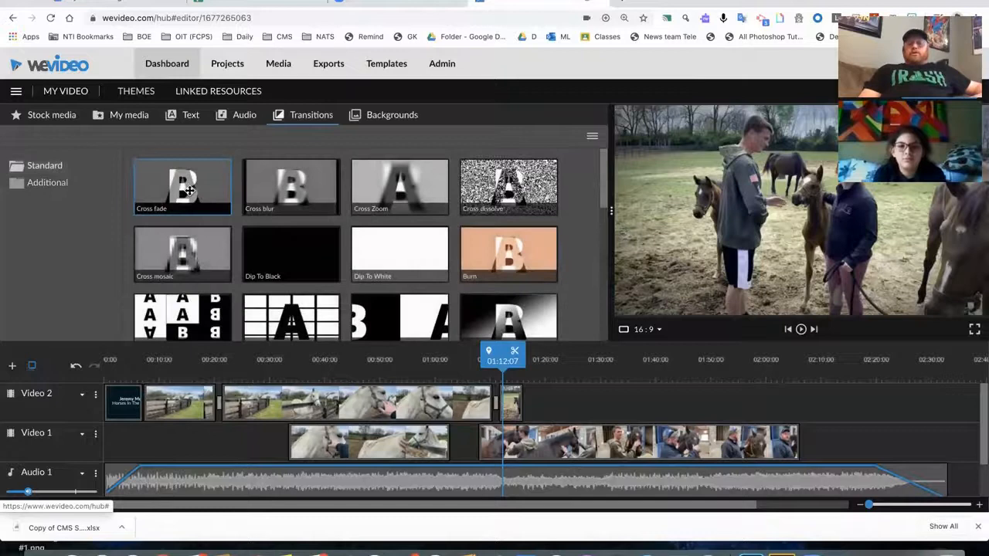
{"action": "left_click", "coordinate": [189, 191]}
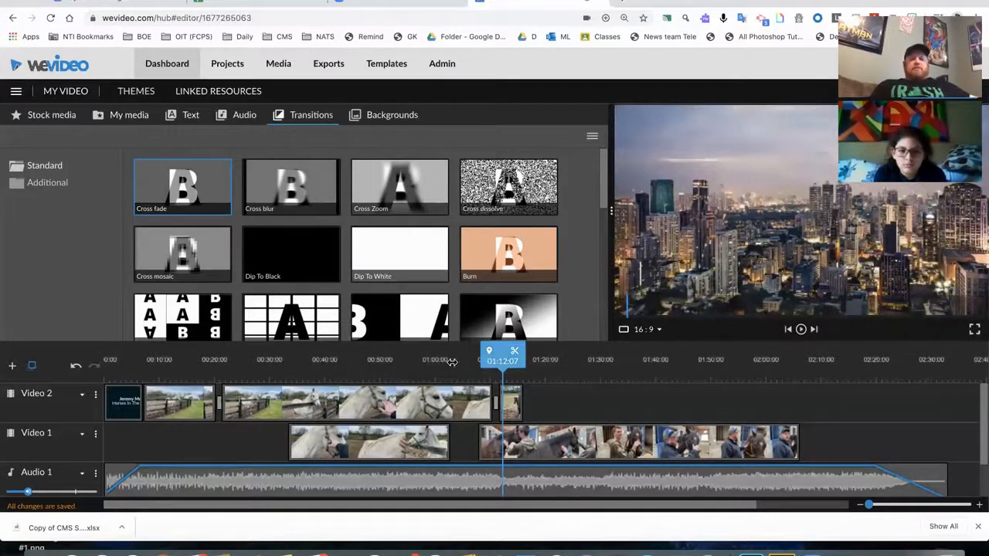
Play the title from the start of the timeline and check the voiceover clip's position beneath the first horse footage
{"action": "left_click_drag", "start_coordinate": [452, 361], "coordinate": [89, 363]}
{"action": "key", "text": "space"}
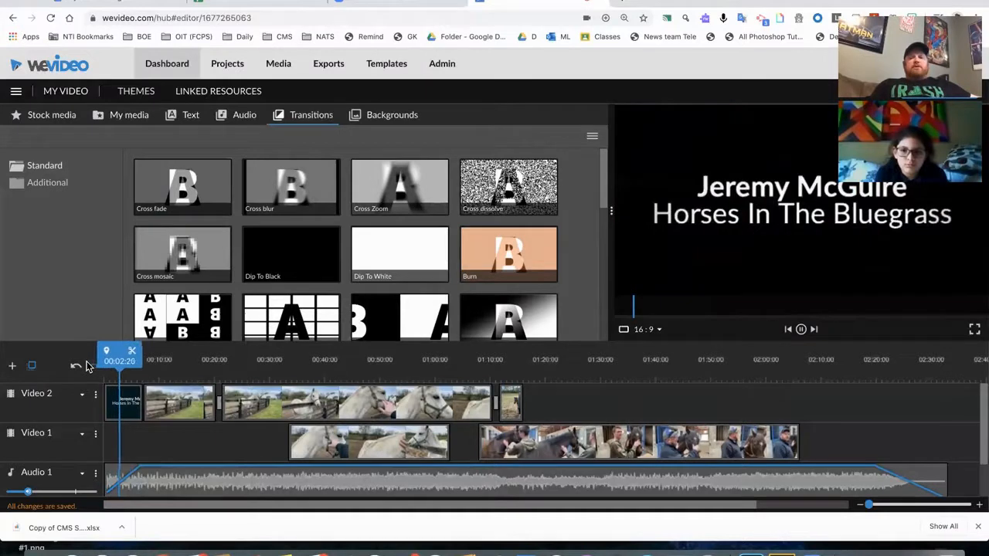
{"action": "key", "text": "space"}
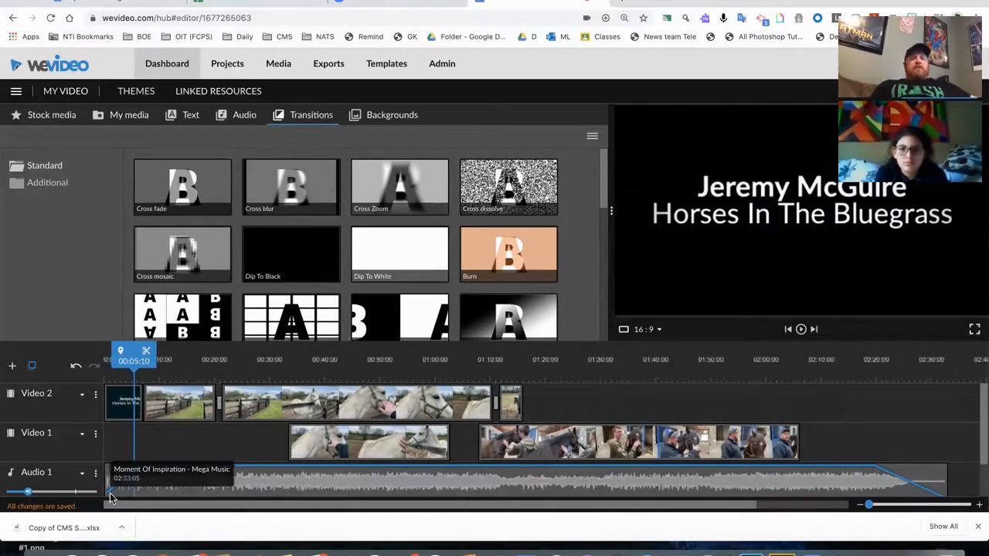
{"action": "scroll", "coordinate": [197, 452], "scroll_direction": "down", "scroll_amount": 2}
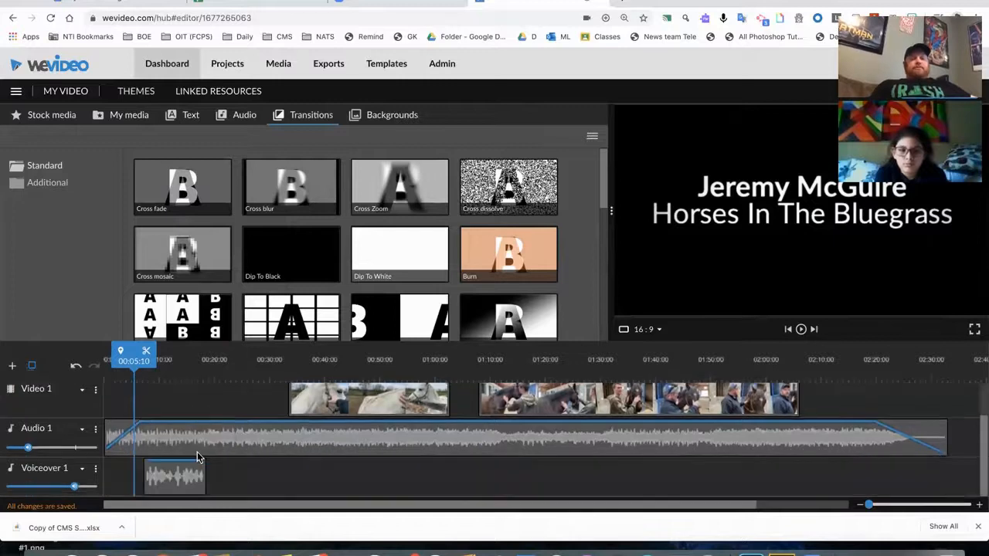
{"action": "left_click", "coordinate": [179, 480]}
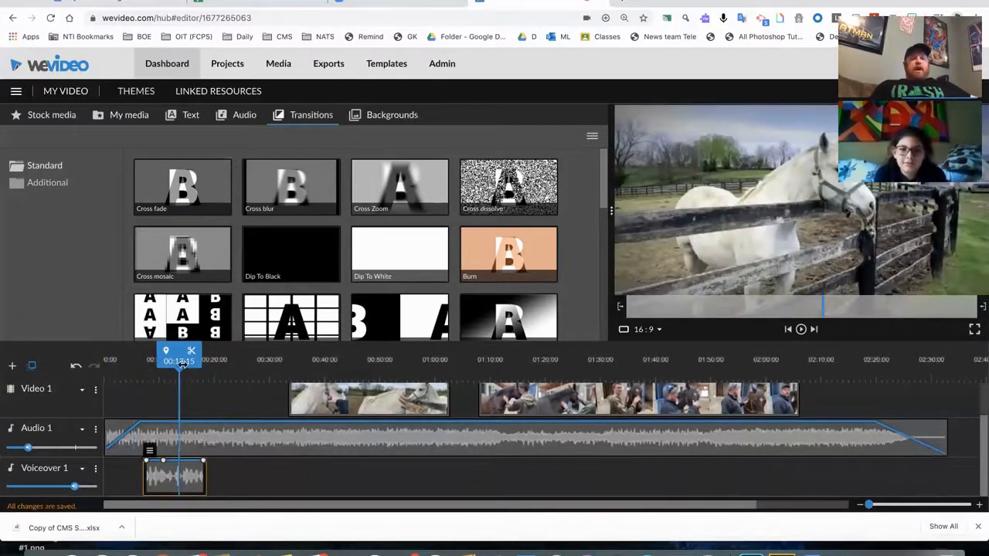
{"action": "scroll", "coordinate": [307, 466], "scroll_direction": "up", "scroll_amount": 3}
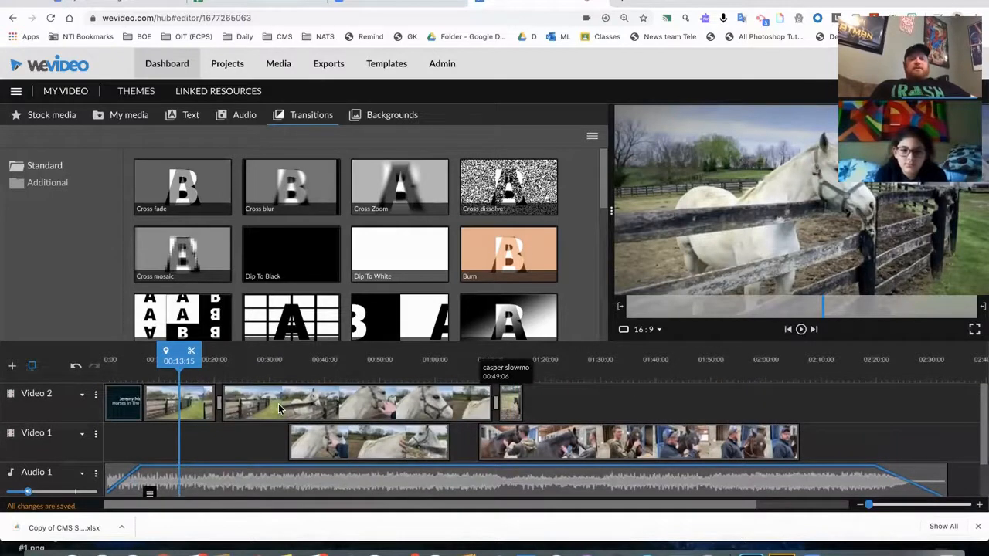
Delete both horse clips from the Video 1 track
{"action": "left_click", "coordinate": [348, 432]}
{"action": "key", "text": "Delete"}
{"action": "left_click", "coordinate": [566, 451]}
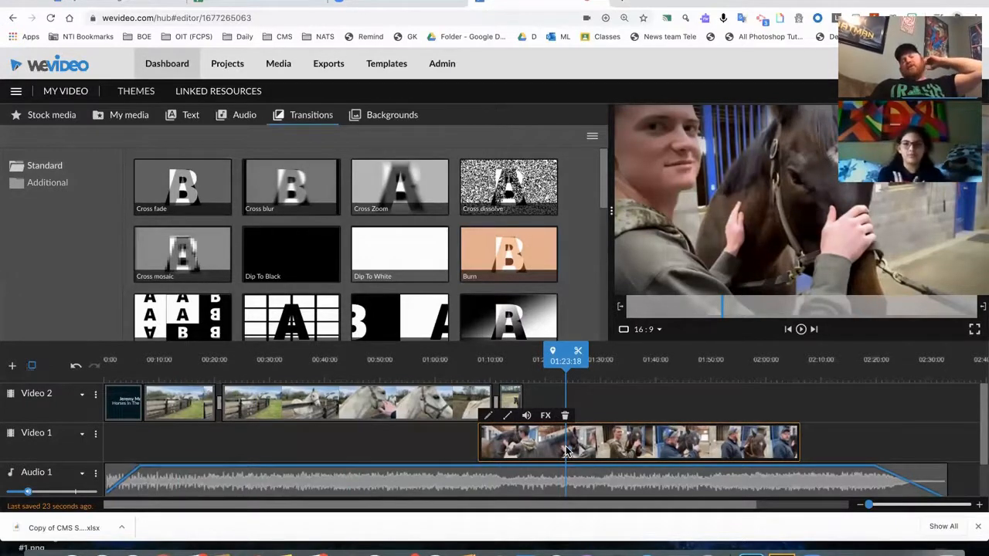
{"action": "key", "text": "Delete"}
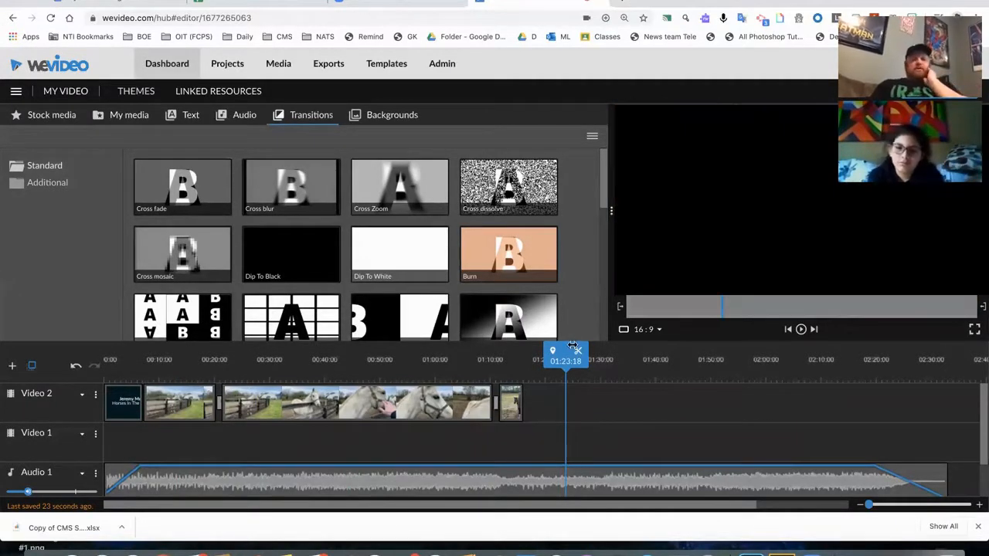
Place the 2020-04-30 webcam recording from My media on Video 1, starting where the horse photo ends, and play it
{"action": "left_click_drag", "start_coordinate": [571, 355], "coordinate": [528, 354]}
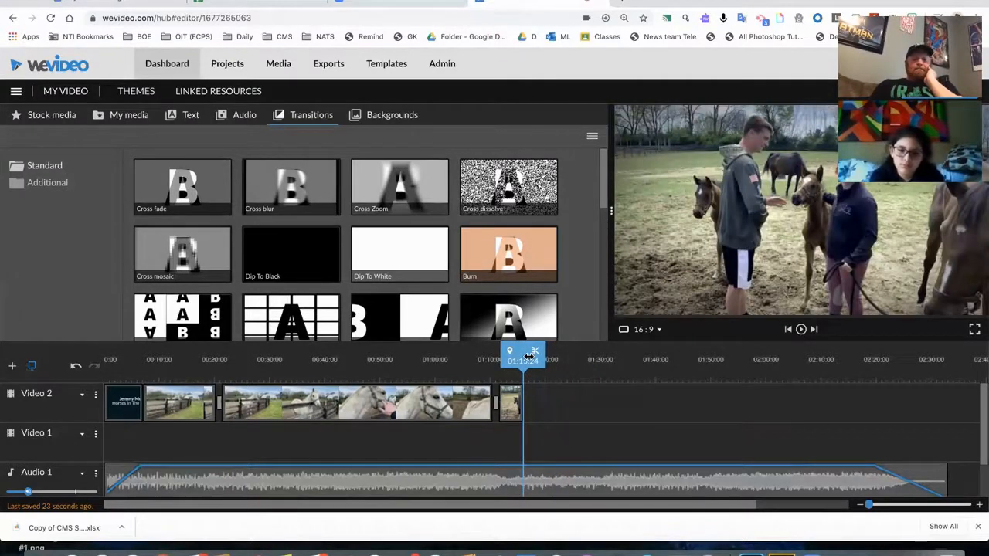
{"action": "left_click", "coordinate": [112, 122]}
{"action": "scroll", "coordinate": [456, 322], "scroll_direction": "down", "scroll_amount": 1}
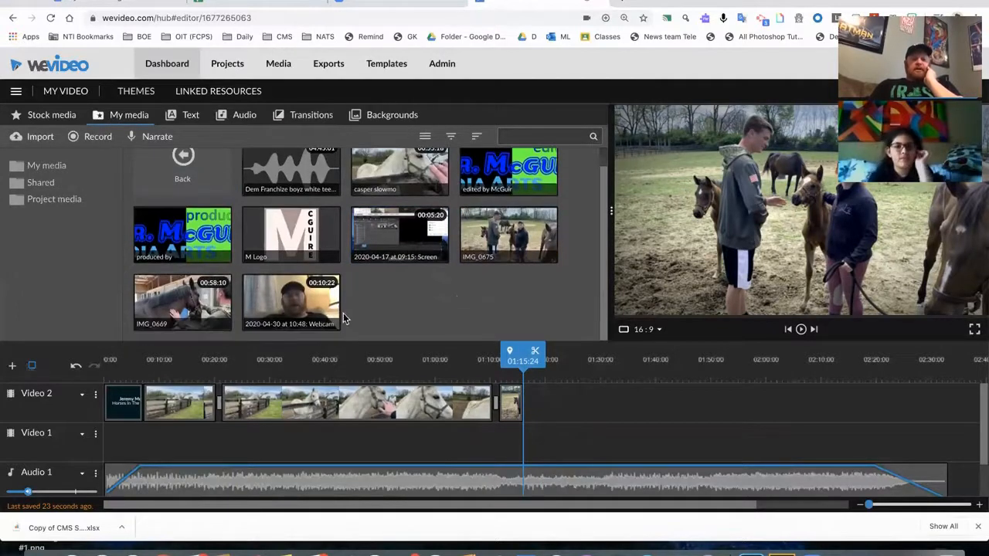
{"action": "left_click", "coordinate": [317, 309]}
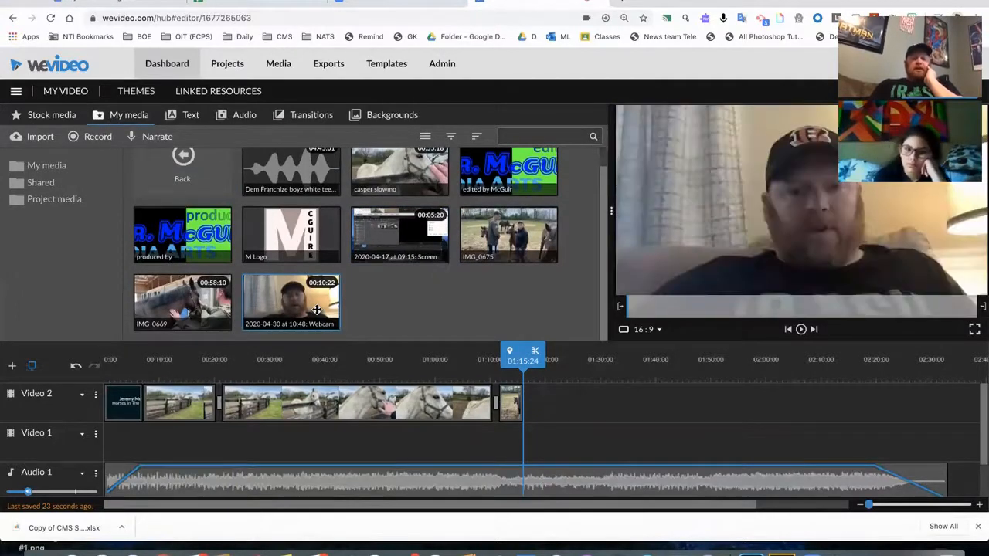
{"action": "left_click_drag", "start_coordinate": [493, 317], "coordinate": [545, 447]}
{"action": "key", "text": "space"}
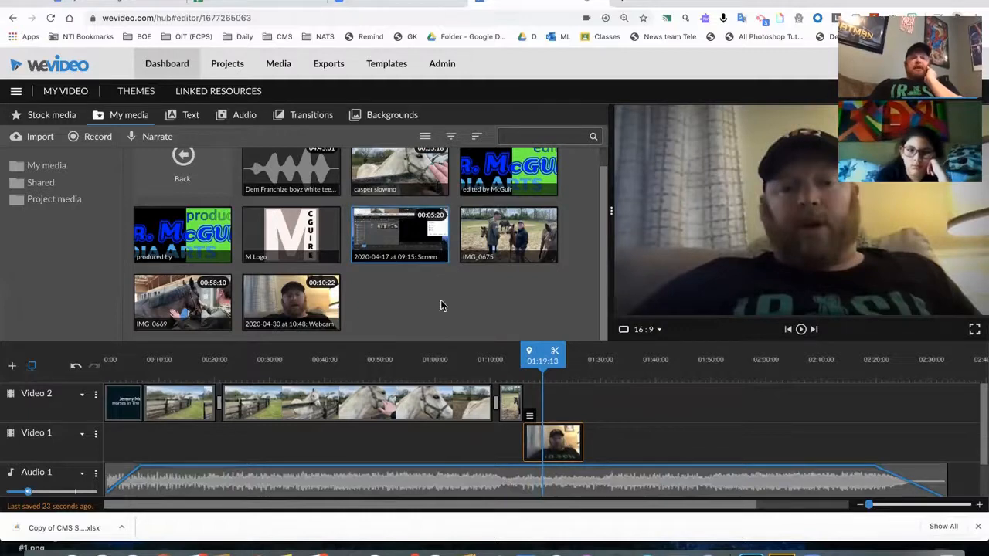
Look at the webcam clip's speed settings and its available effects without changing anything
{"action": "mouse_move", "coordinate": [530, 419]}
{"action": "left_click", "coordinate": [534, 398]}
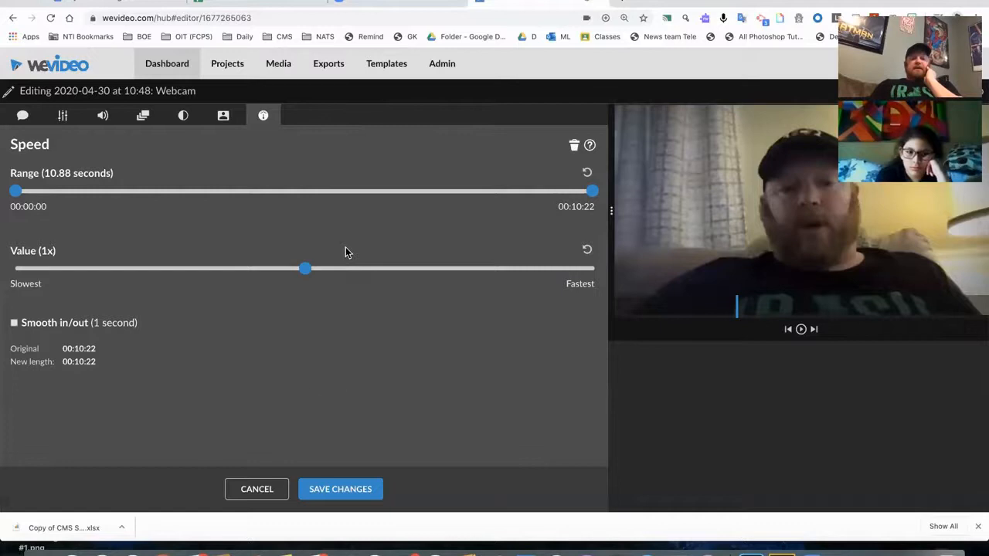
{"action": "left_click", "coordinate": [257, 489]}
{"action": "mouse_move", "coordinate": [530, 423]}
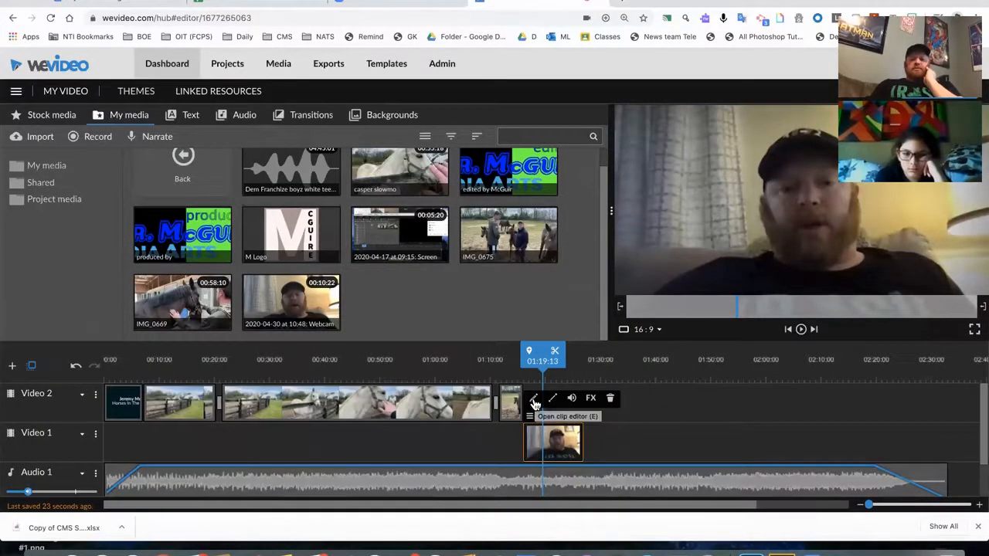
{"action": "left_click", "coordinate": [590, 399]}
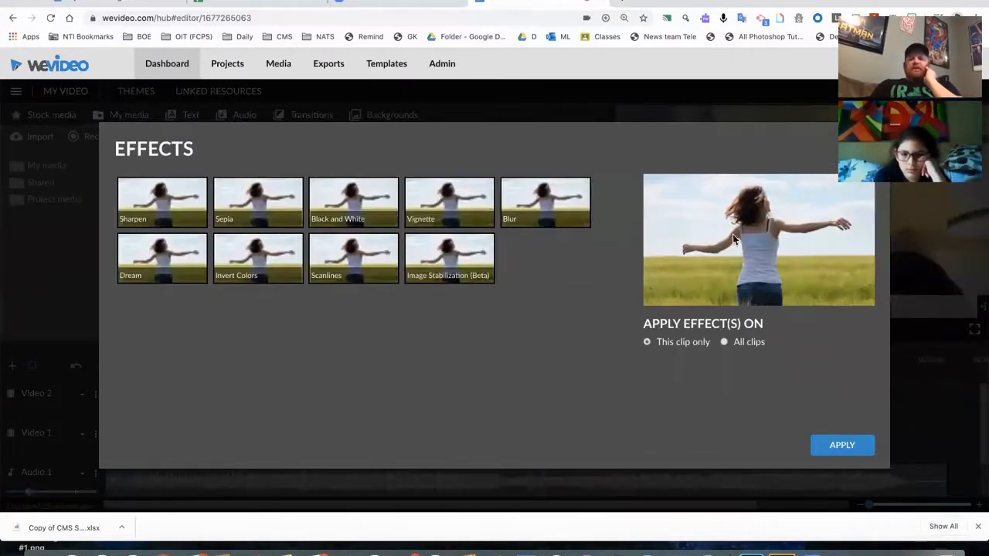
{"action": "left_click", "coordinate": [842, 445]}
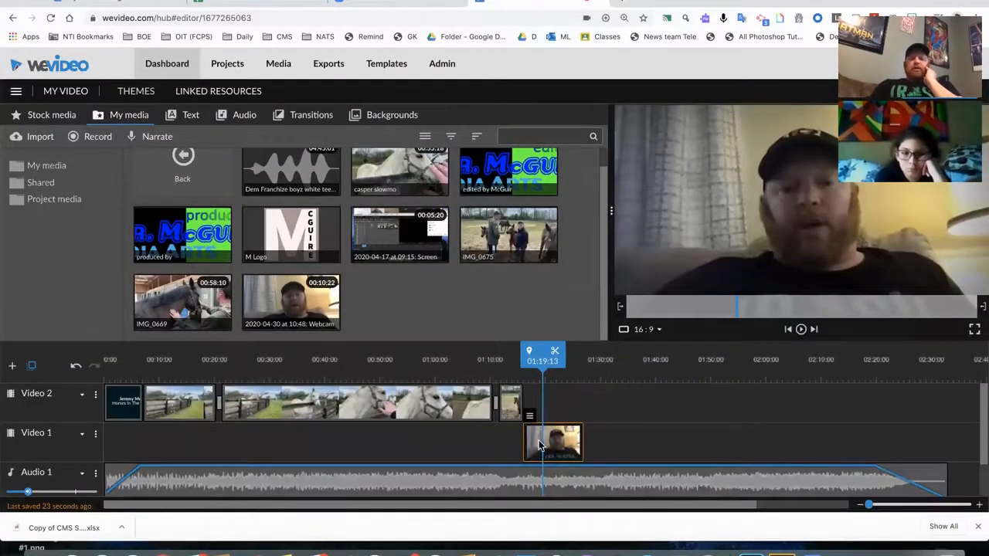
Look through the webcam clip's color, audio, caption and transform settings in the clip editor
{"action": "left_click", "coordinate": [534, 399]}
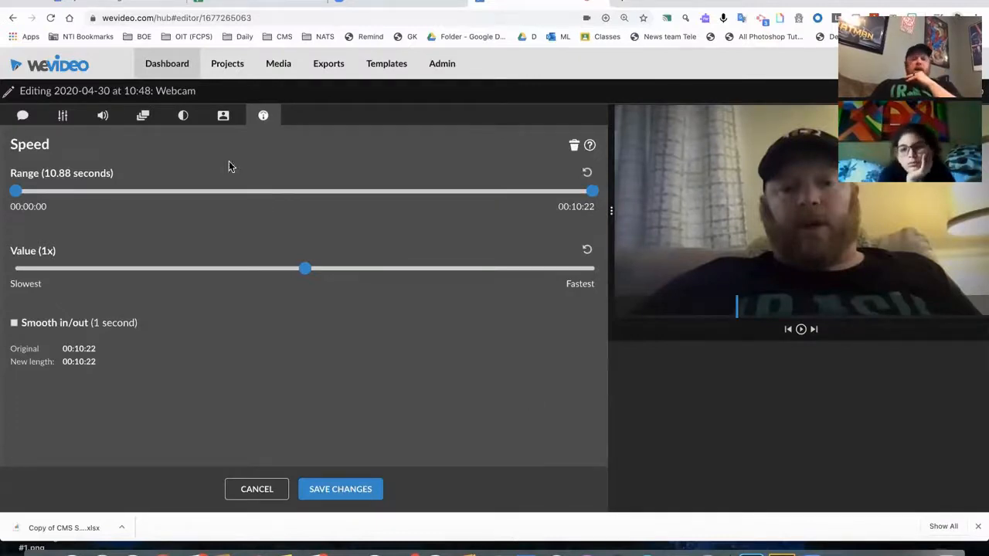
{"action": "left_click", "coordinate": [184, 117]}
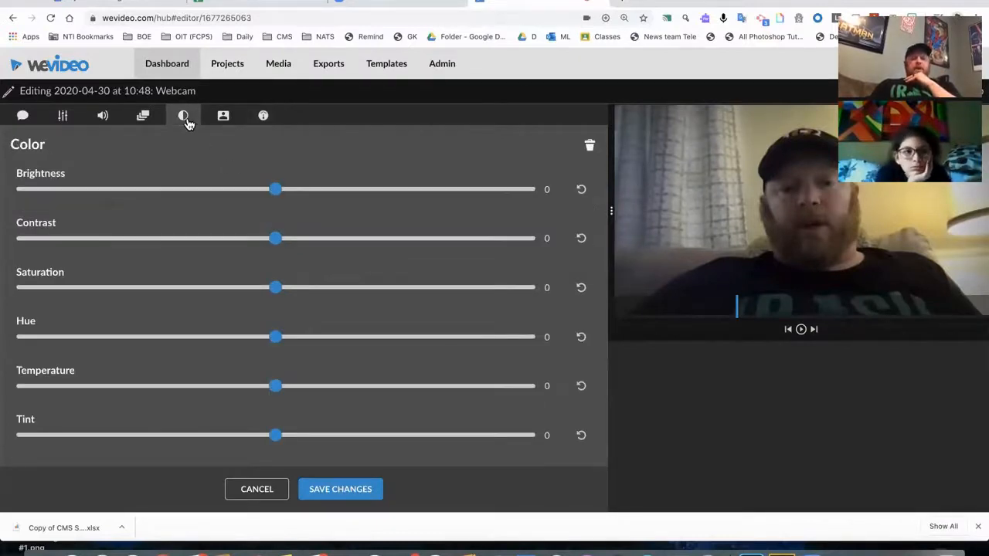
{"action": "left_click", "coordinate": [103, 119]}
{"action": "left_click", "coordinate": [24, 117]}
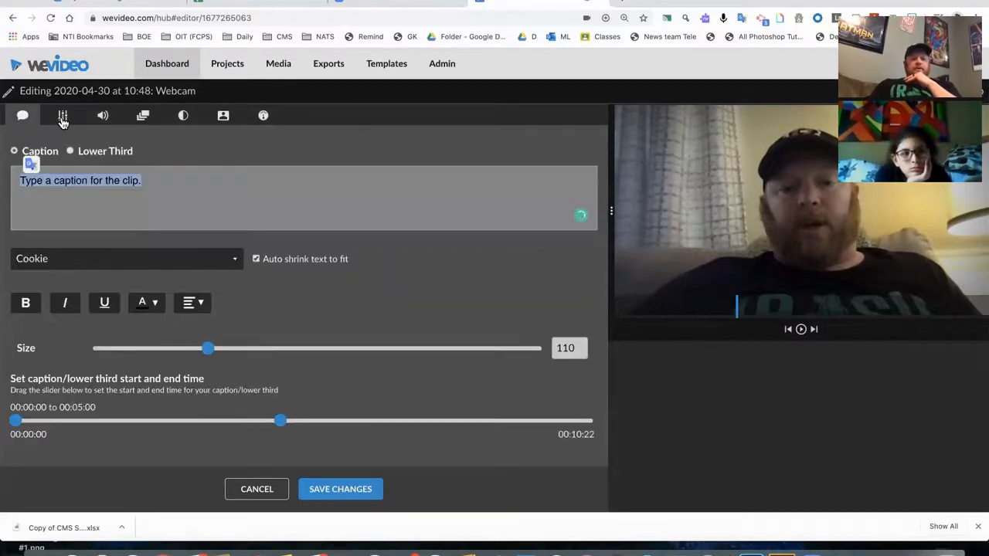
{"action": "left_click", "coordinate": [63, 119]}
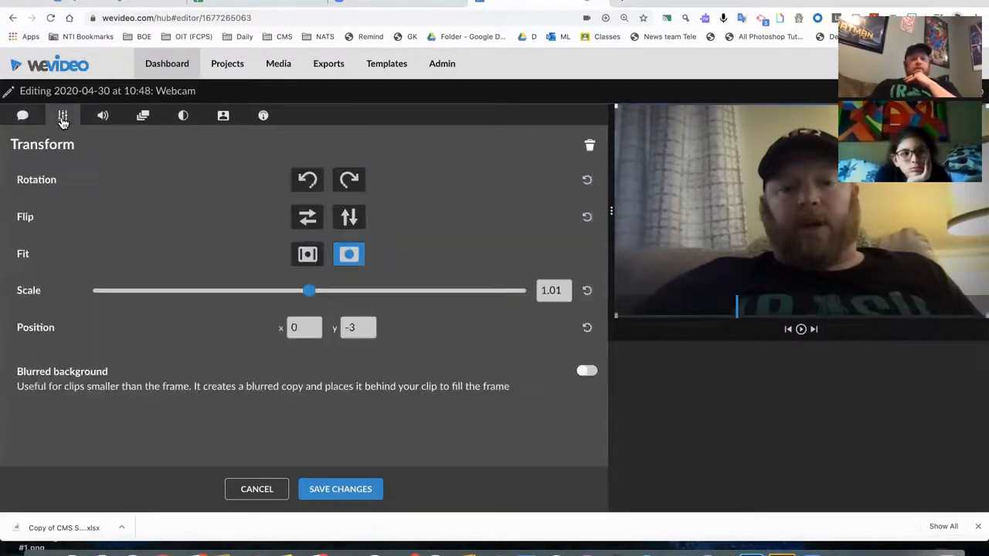
Apply color keying to the webcam clip by sampling gray 868382 from the curtain, and save the changes
{"action": "left_click", "coordinate": [224, 117]}
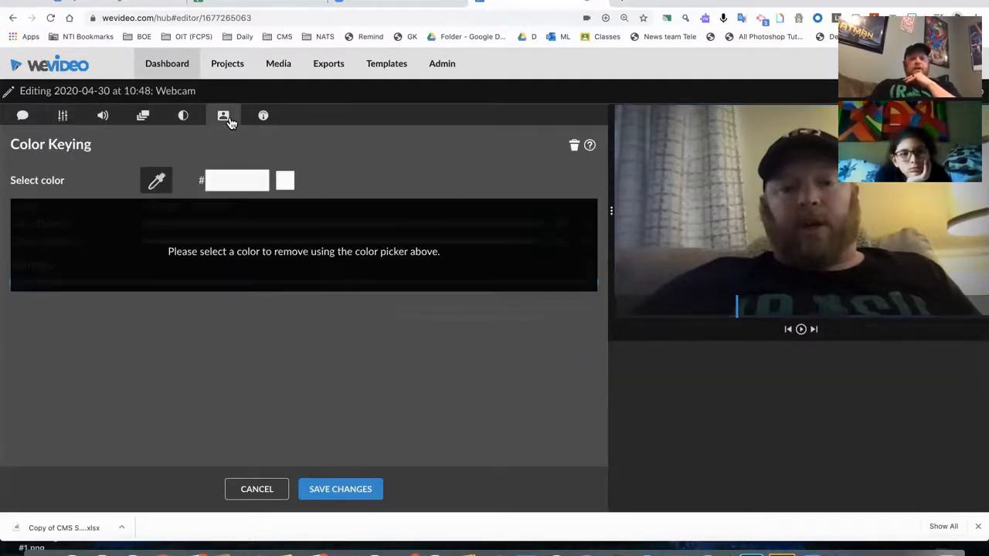
{"action": "left_click", "coordinate": [157, 184]}
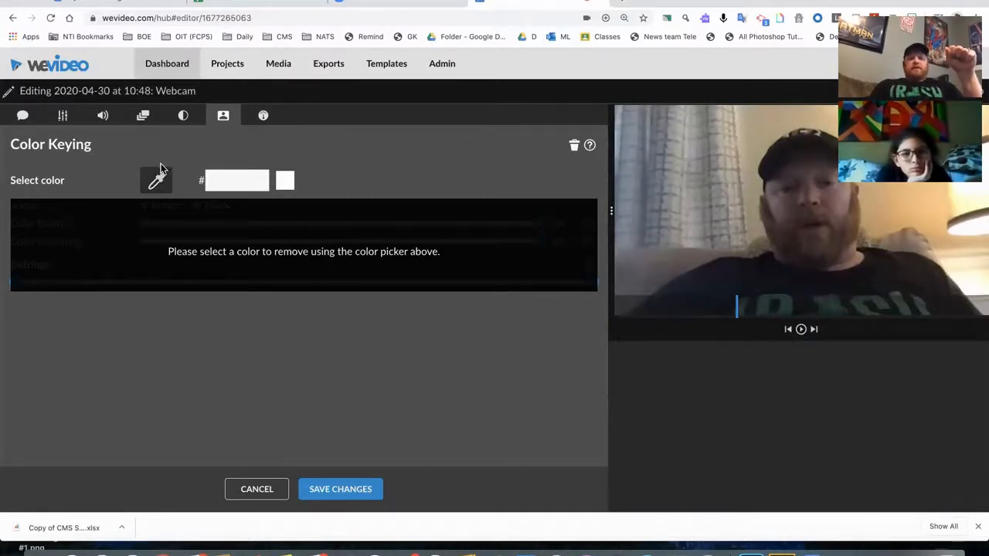
{"action": "left_click", "coordinate": [701, 151]}
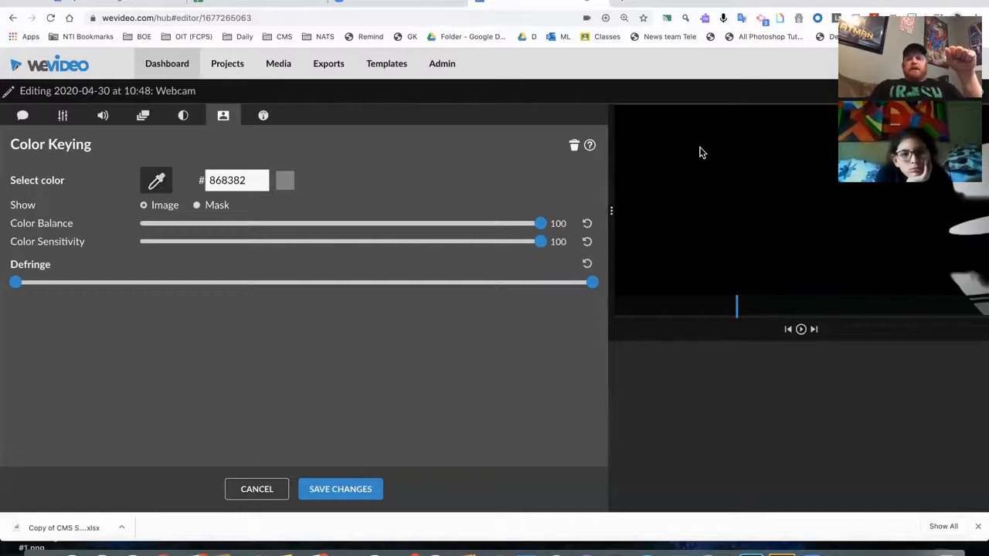
{"action": "left_click", "coordinate": [356, 488]}
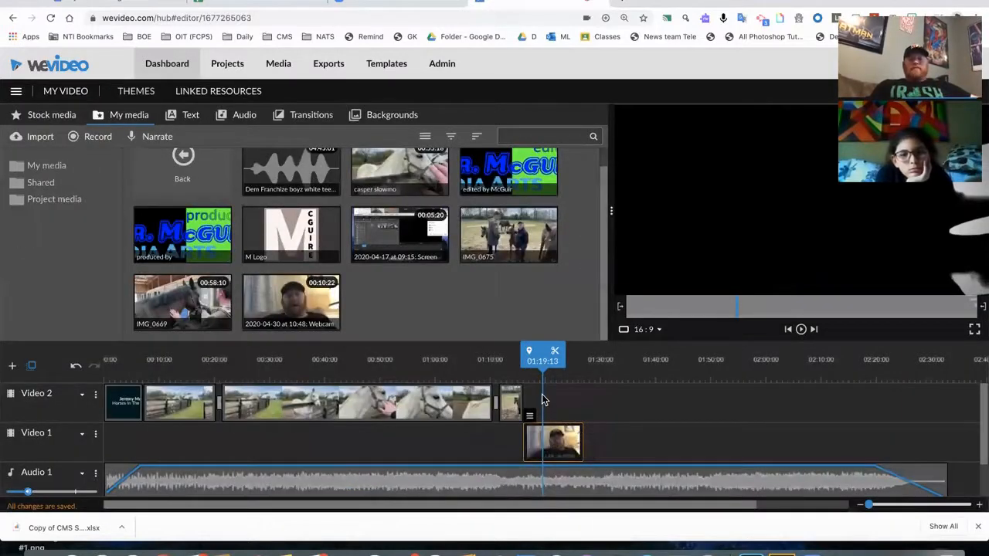
Add the Yellow Aurora background to Video 2 directly above the webcam clip
{"action": "left_click", "coordinate": [320, 120]}
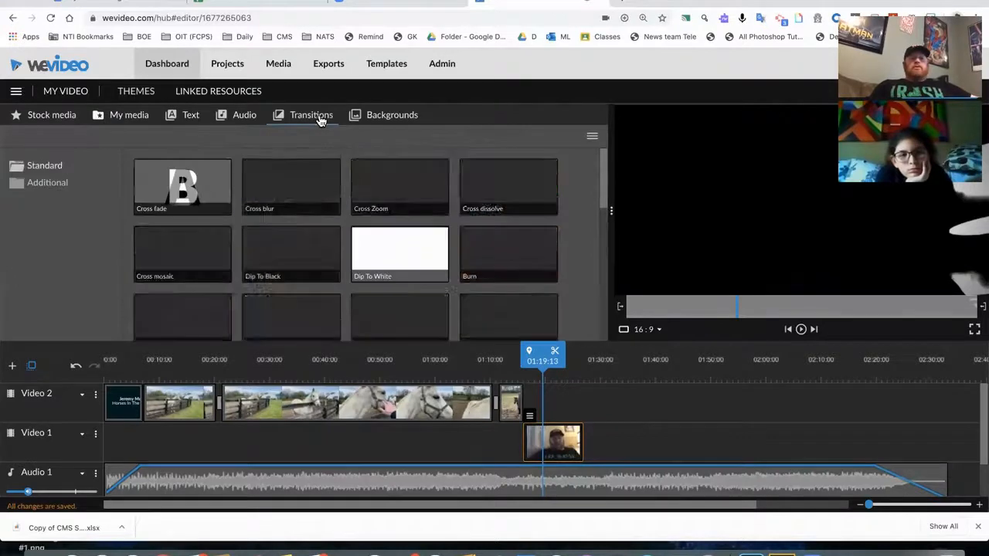
{"action": "left_click", "coordinate": [393, 116]}
{"action": "left_click_drag", "start_coordinate": [183, 185], "coordinate": [539, 396]}
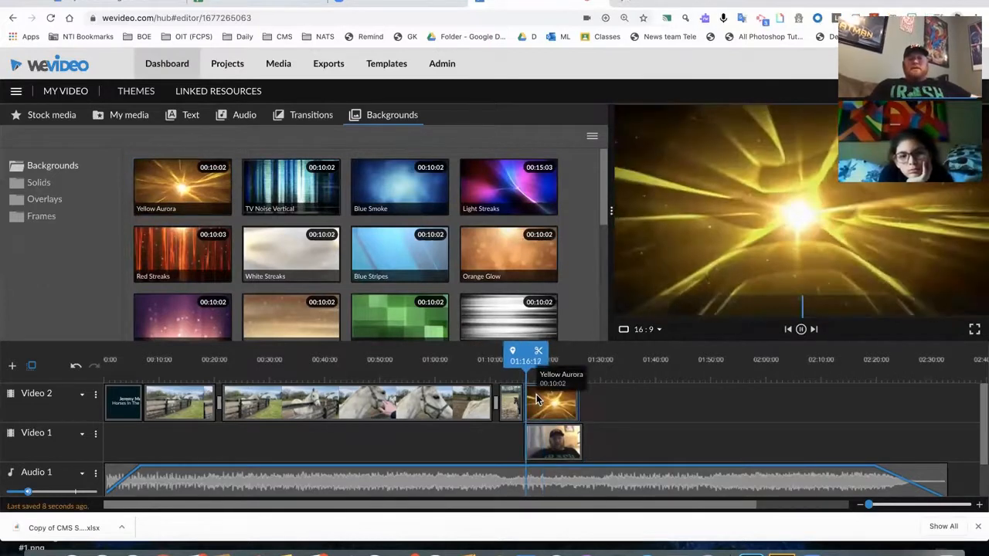
Swap the two clips so the webcam clip sits on Video 2 above Yellow Aurora on Video 1, and preview the keyed result
{"action": "left_click_drag", "start_coordinate": [576, 457], "coordinate": [630, 400]}
{"action": "left_click_drag", "start_coordinate": [541, 418], "coordinate": [547, 442]}
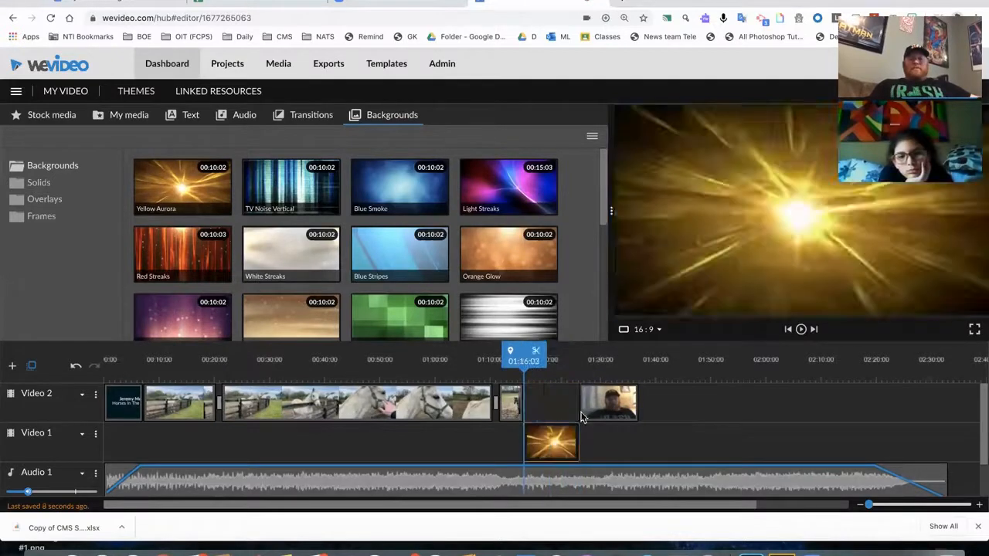
{"action": "left_click_drag", "start_coordinate": [587, 403], "coordinate": [541, 400]}
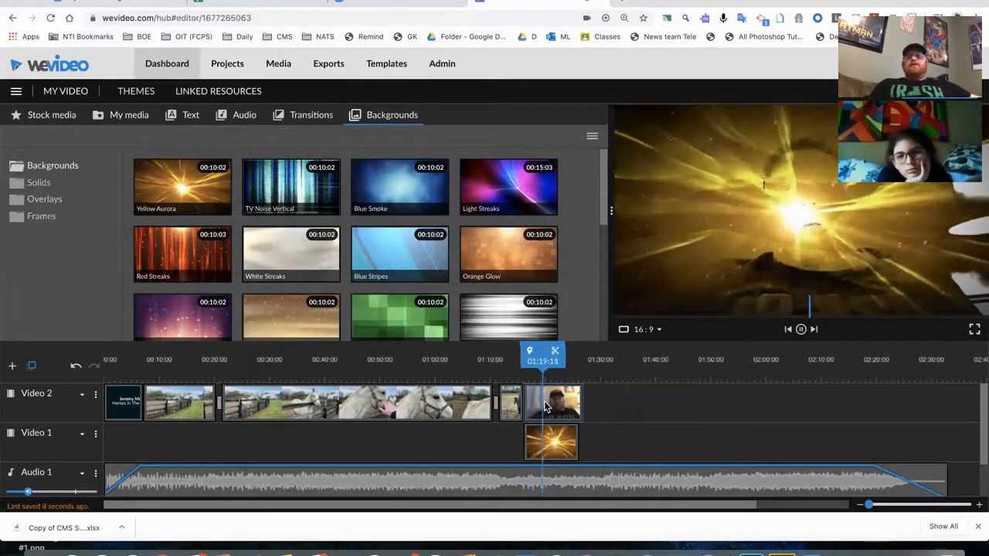
{"action": "key", "text": "space"}
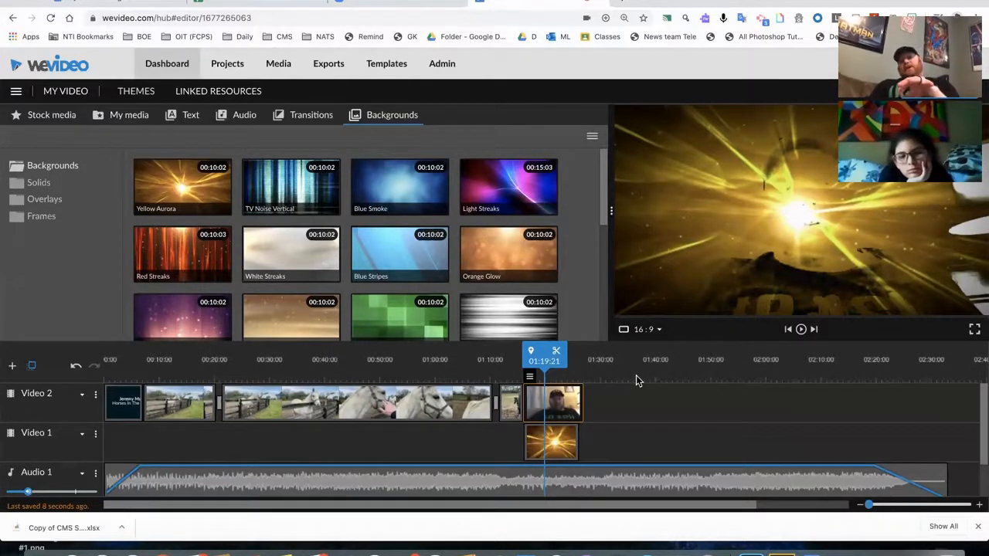
Search the My media folders for footage, including the clips in the 6TH period raw footage folder
{"action": "left_click", "coordinate": [126, 118]}
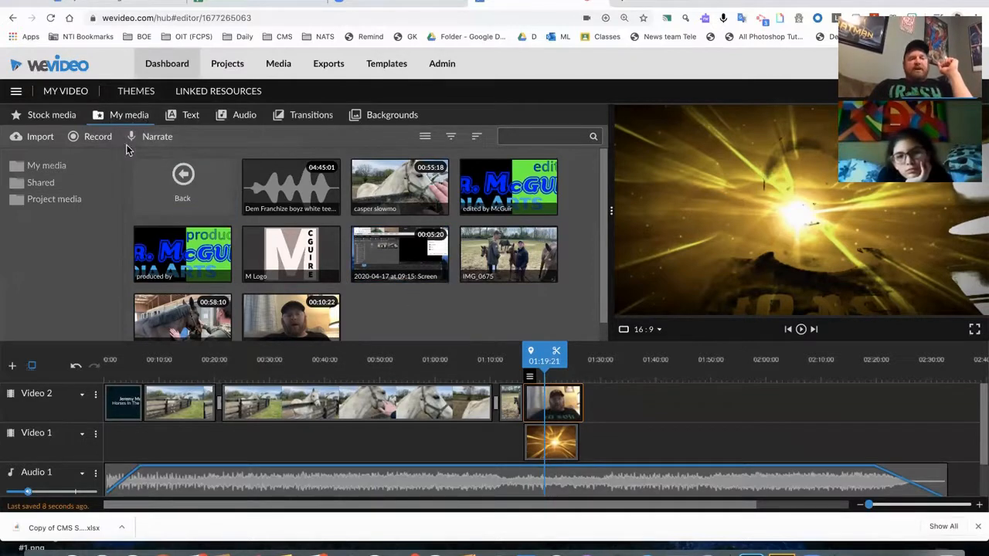
{"action": "left_click", "coordinate": [184, 181]}
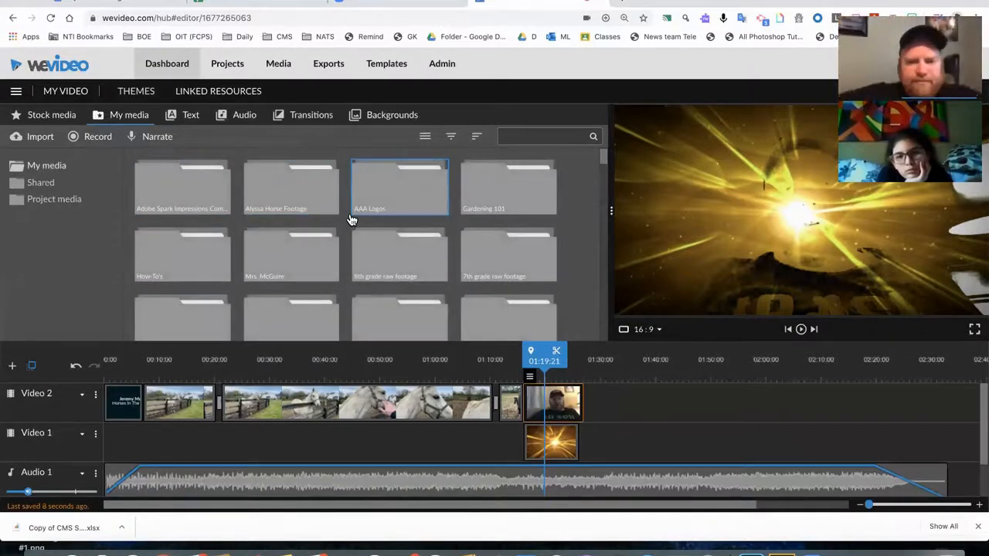
{"action": "scroll", "coordinate": [453, 227], "scroll_direction": "down", "scroll_amount": 3}
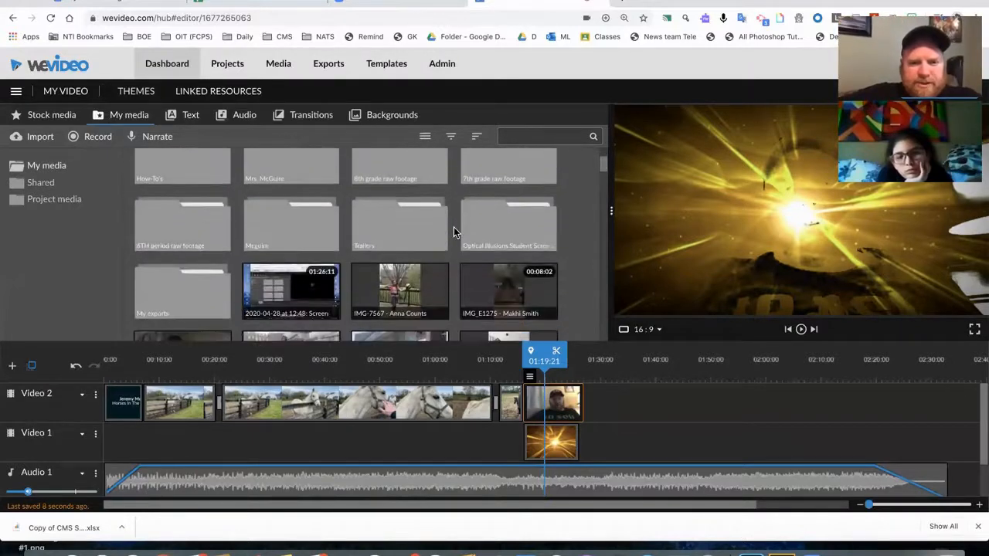
{"action": "left_click", "coordinate": [193, 236]}
{"action": "scroll", "coordinate": [346, 268], "scroll_direction": "down", "scroll_amount": 10}
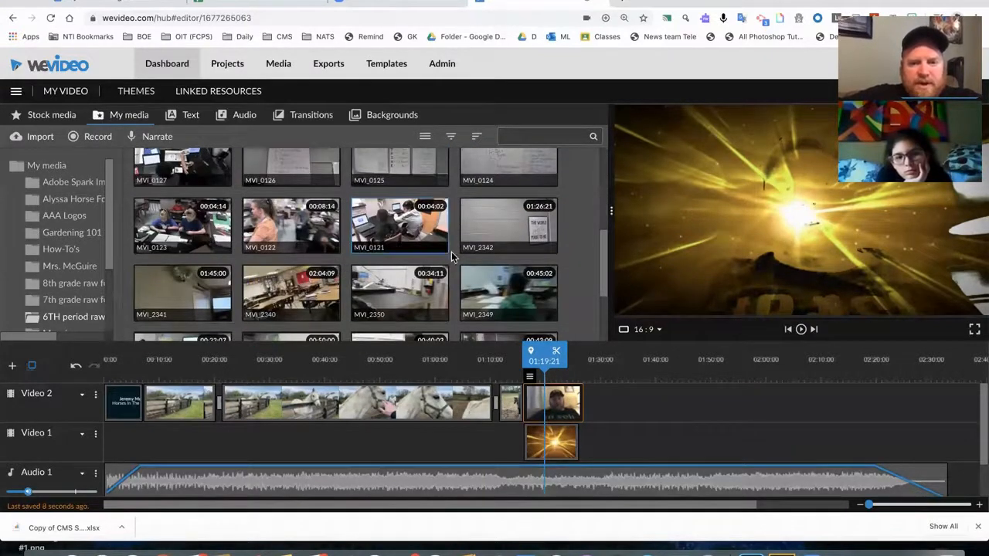
{"action": "scroll", "coordinate": [425, 268], "scroll_direction": "down", "scroll_amount": 3}
{"action": "scroll", "coordinate": [426, 268], "scroll_direction": "up", "scroll_amount": 13}
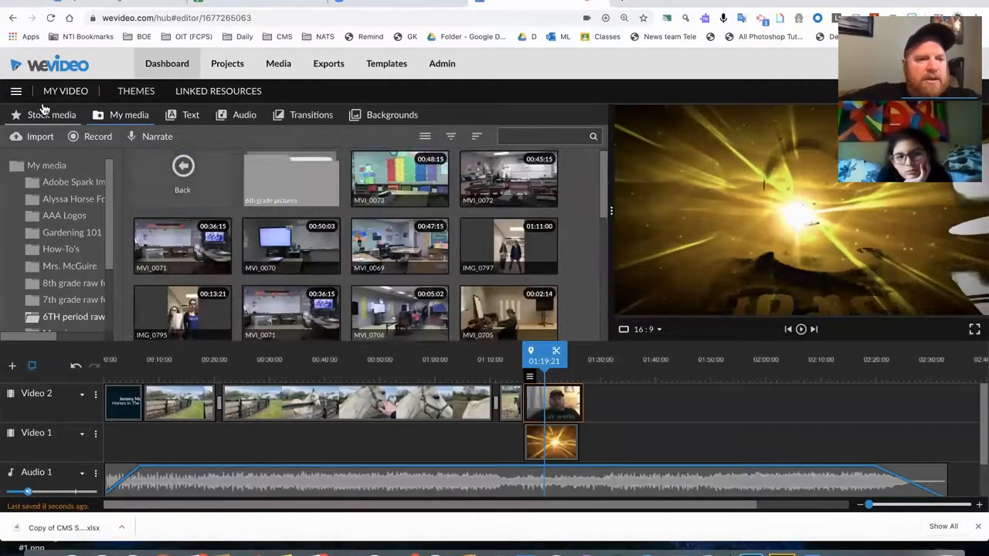
{"action": "left_click", "coordinate": [187, 174]}
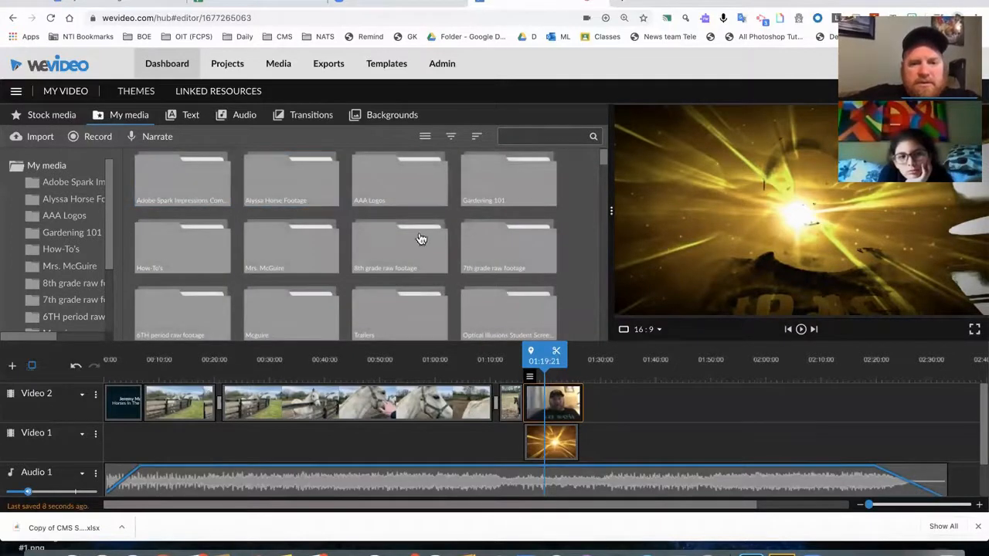
Look through the 6TH period raw footage folder for green-screen clips, then return to the main media folder list
{"action": "scroll", "coordinate": [450, 238], "scroll_direction": "down", "scroll_amount": 1}
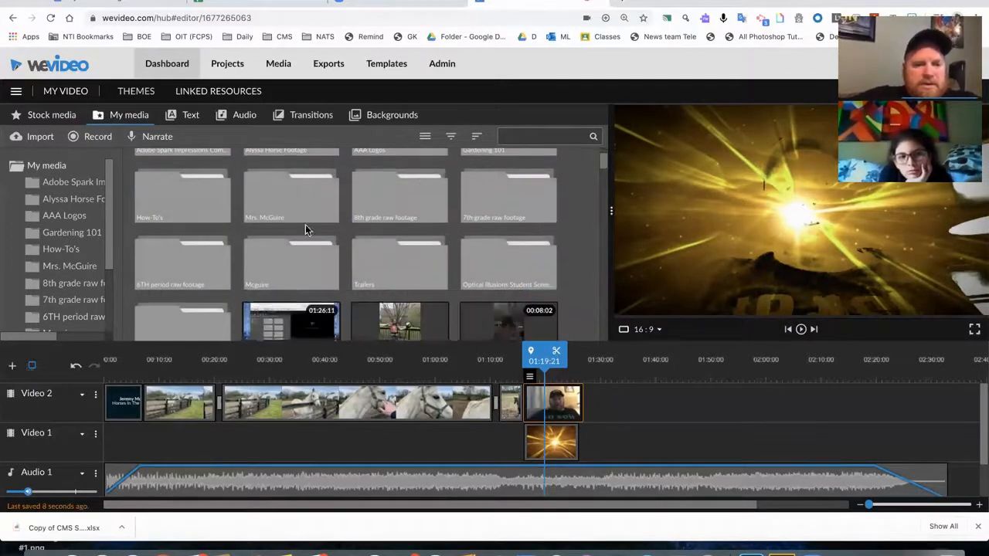
{"action": "double_click", "coordinate": [168, 268]}
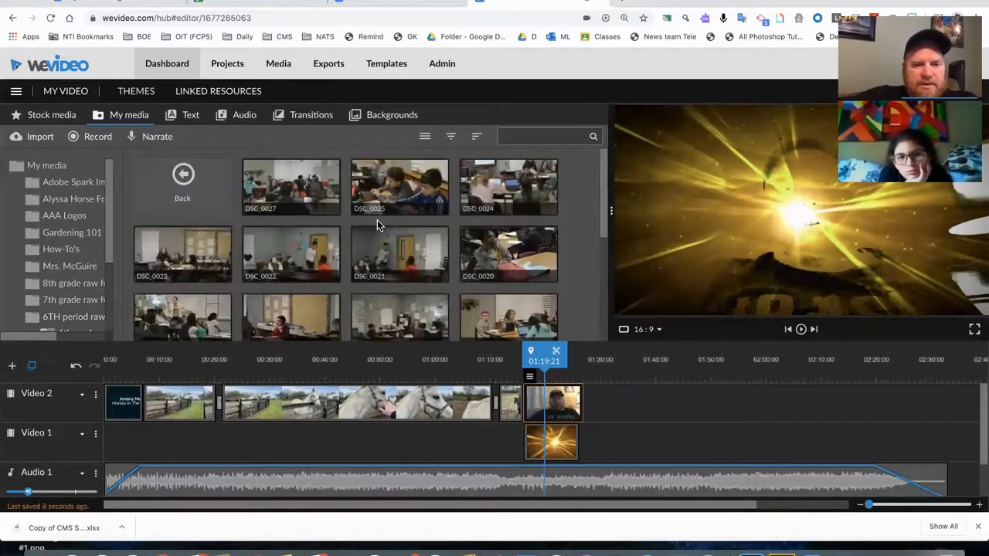
{"action": "scroll", "coordinate": [433, 259], "scroll_direction": "down", "scroll_amount": 4}
{"action": "scroll", "coordinate": [434, 259], "scroll_direction": "down", "scroll_amount": 1}
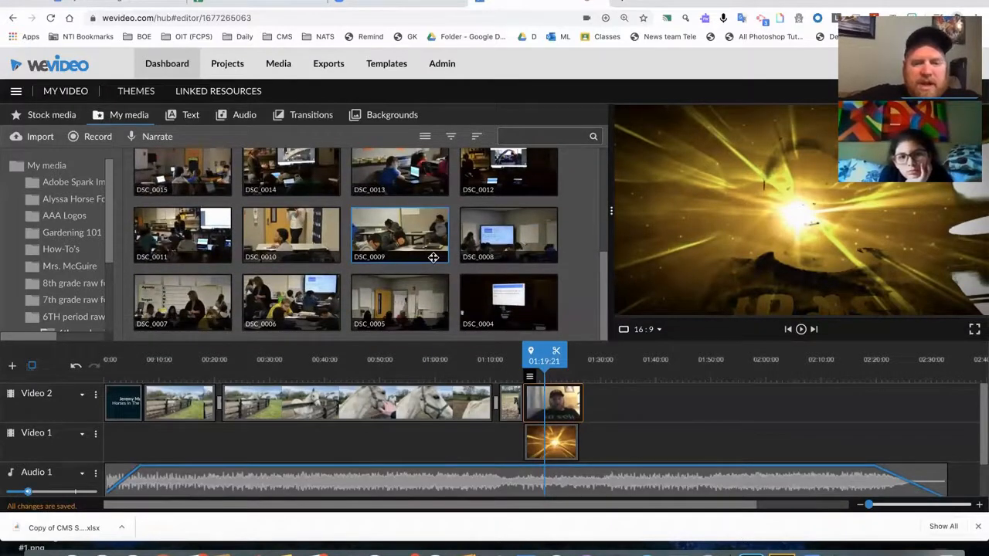
{"action": "scroll", "coordinate": [263, 156], "scroll_direction": "up", "scroll_amount": 4}
{"action": "left_click", "coordinate": [187, 166]}
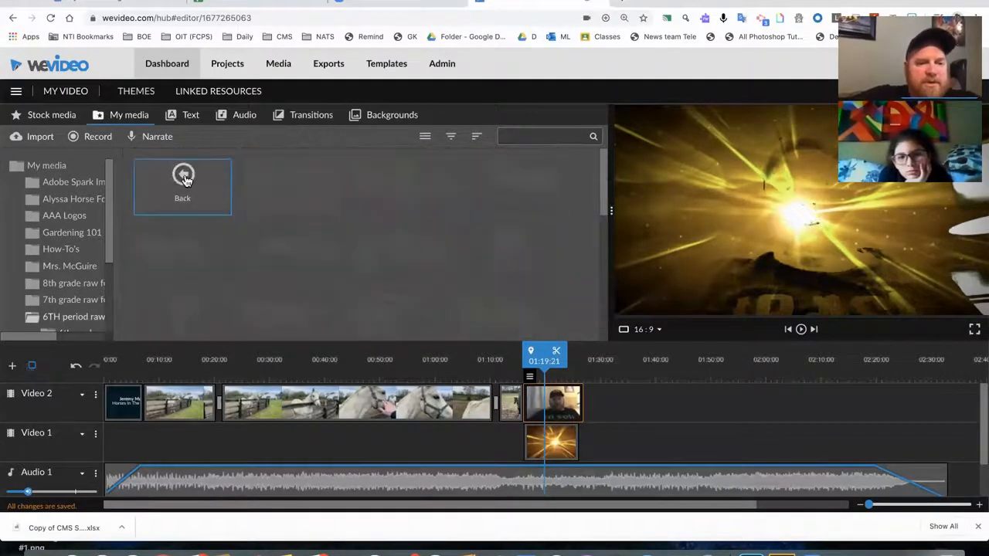
{"action": "left_click", "coordinate": [186, 180]}
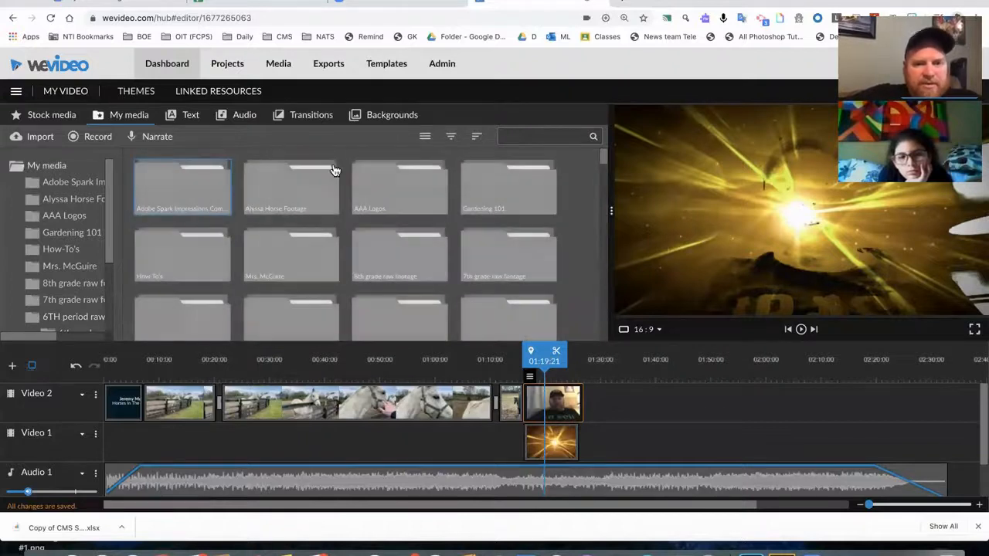
Search the media library for "green screen", check the 1st Period Green Screen Test clip, and clear the search
{"action": "left_click", "coordinate": [525, 134]}
{"action": "type", "text": "green screen"}
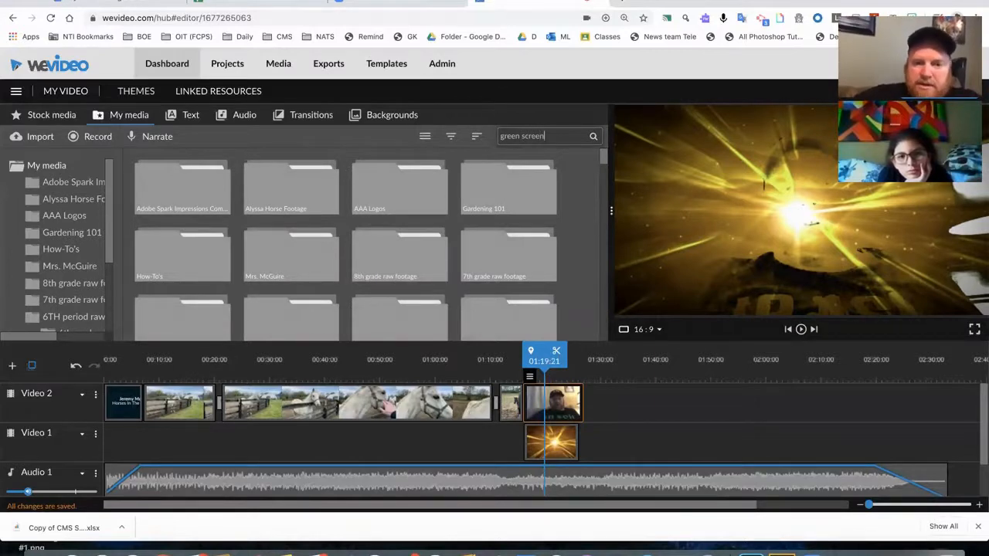
{"action": "key", "text": "Return"}
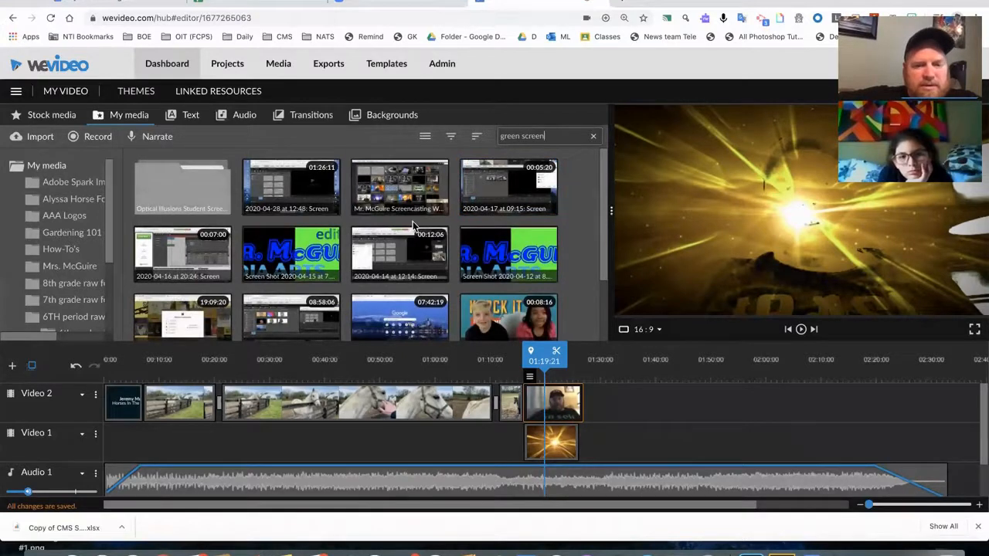
{"action": "scroll", "coordinate": [413, 221], "scroll_direction": "down", "scroll_amount": 2}
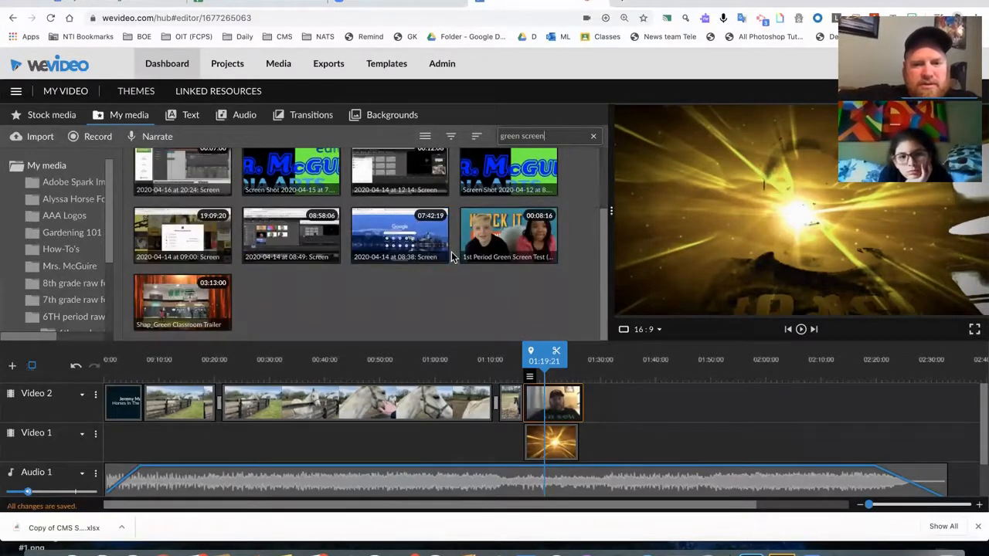
{"action": "left_click", "coordinate": [503, 234]}
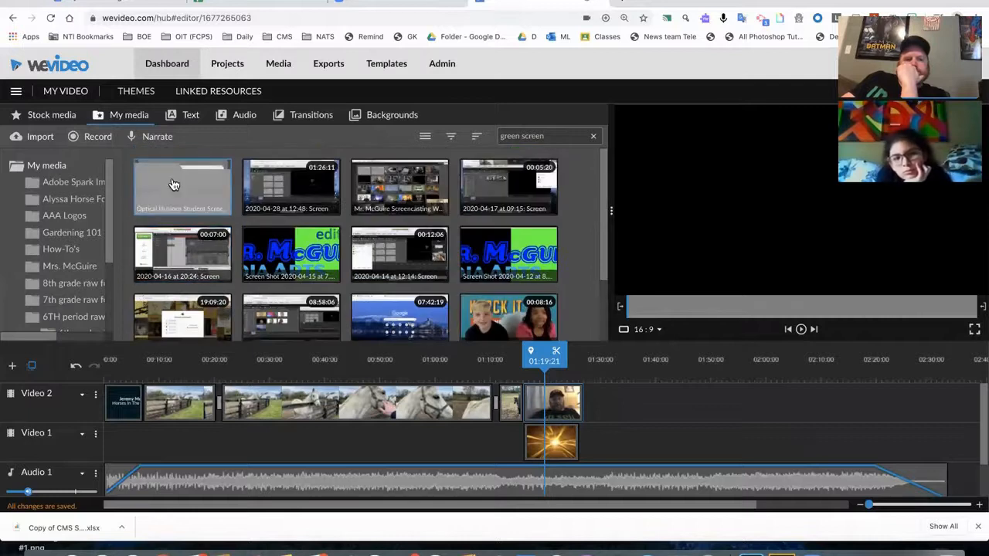
{"action": "left_click", "coordinate": [593, 139]}
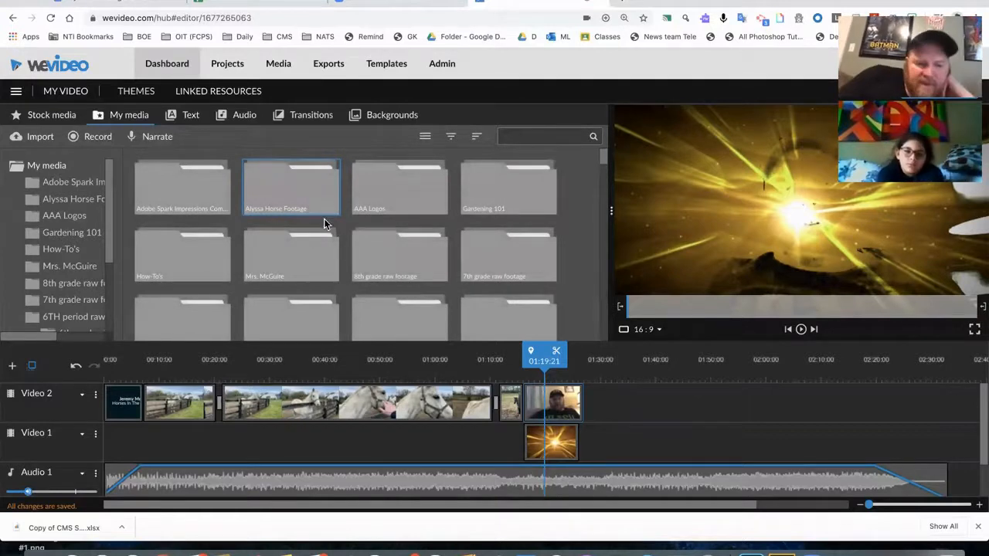
Add clip MVI_0056 from the 8th grade raw footage folder to Video 2, directly after the last clip
{"action": "scroll", "coordinate": [327, 220], "scroll_direction": "down", "scroll_amount": 3}
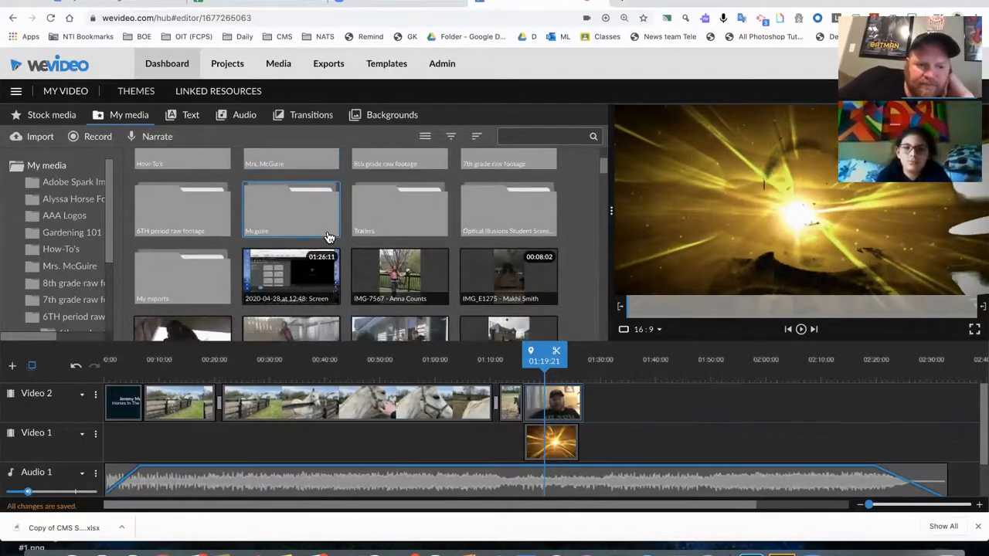
{"action": "scroll", "coordinate": [377, 241], "scroll_direction": "up", "scroll_amount": 3}
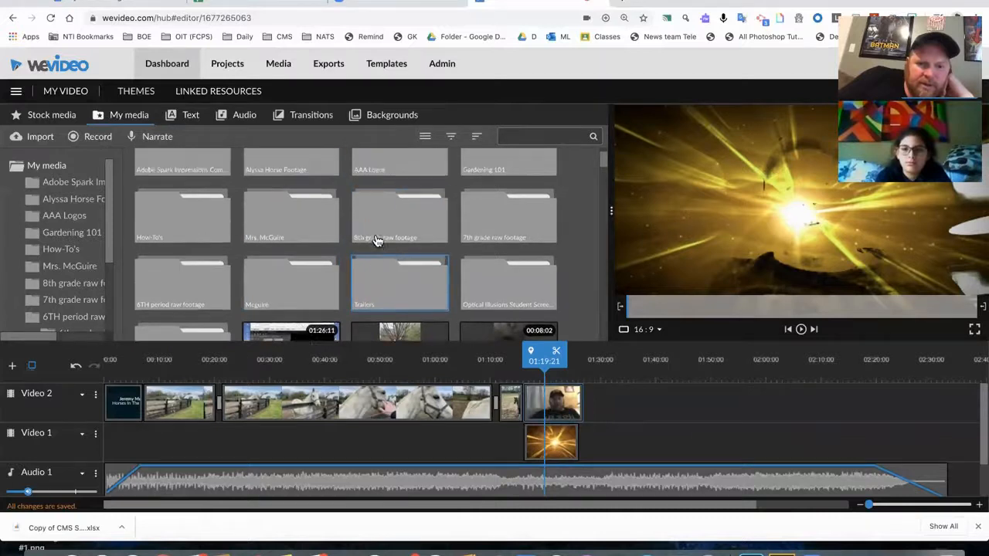
{"action": "double_click", "coordinate": [405, 246]}
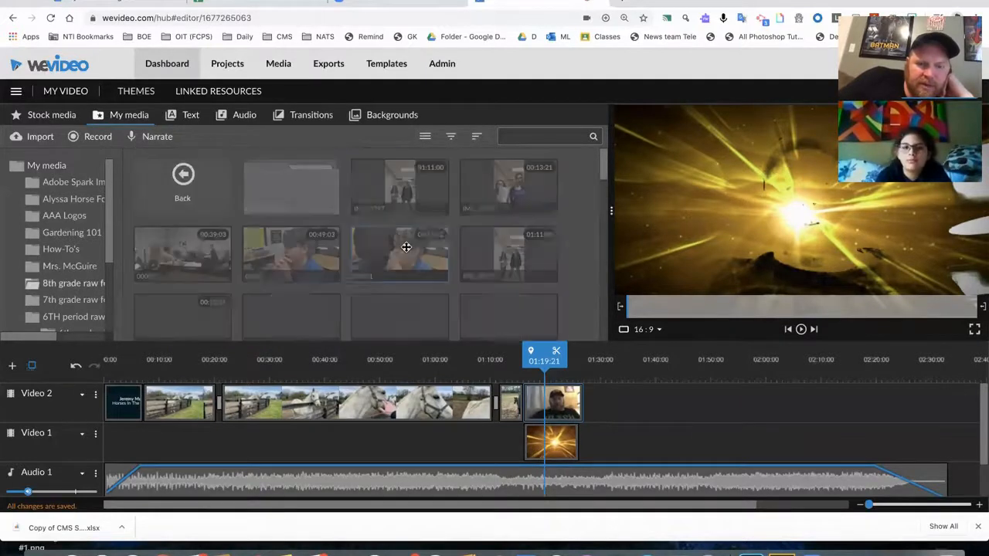
{"action": "scroll", "coordinate": [434, 242], "scroll_direction": "down", "scroll_amount": 3}
{"action": "scroll", "coordinate": [434, 242], "scroll_direction": "down", "scroll_amount": 7}
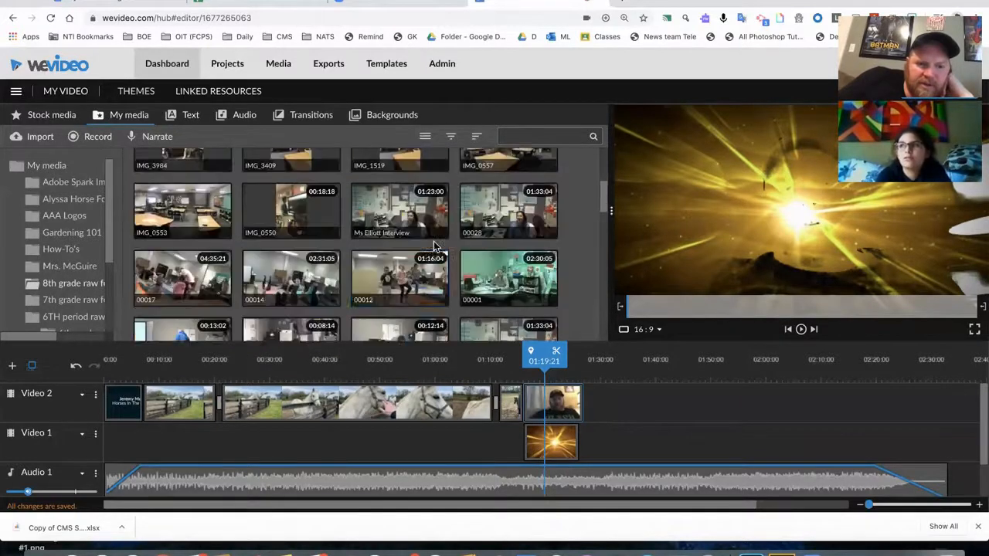
{"action": "scroll", "coordinate": [434, 243], "scroll_direction": "down", "scroll_amount": 8}
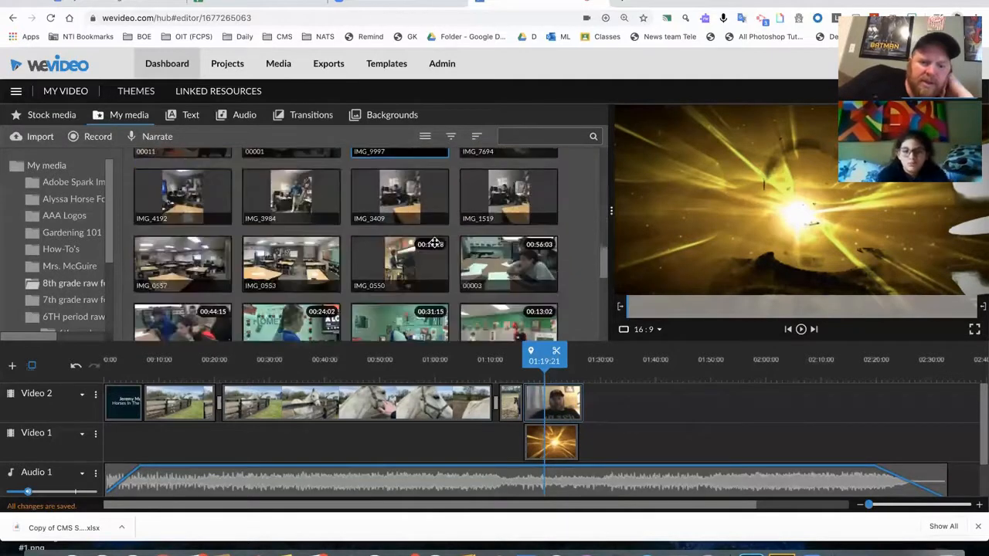
{"action": "scroll", "coordinate": [435, 242], "scroll_direction": "up", "scroll_amount": 1}
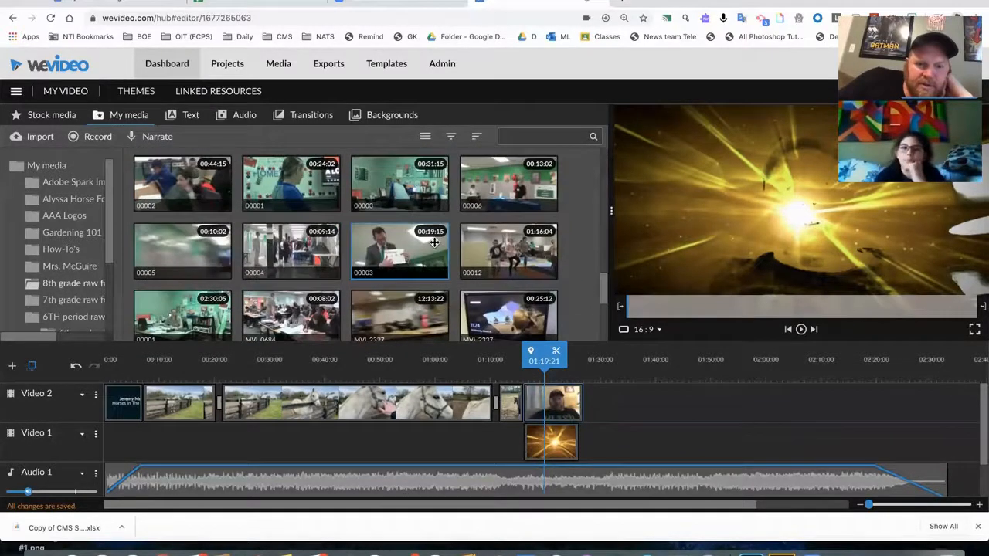
{"action": "scroll", "coordinate": [435, 242], "scroll_direction": "down", "scroll_amount": 5}
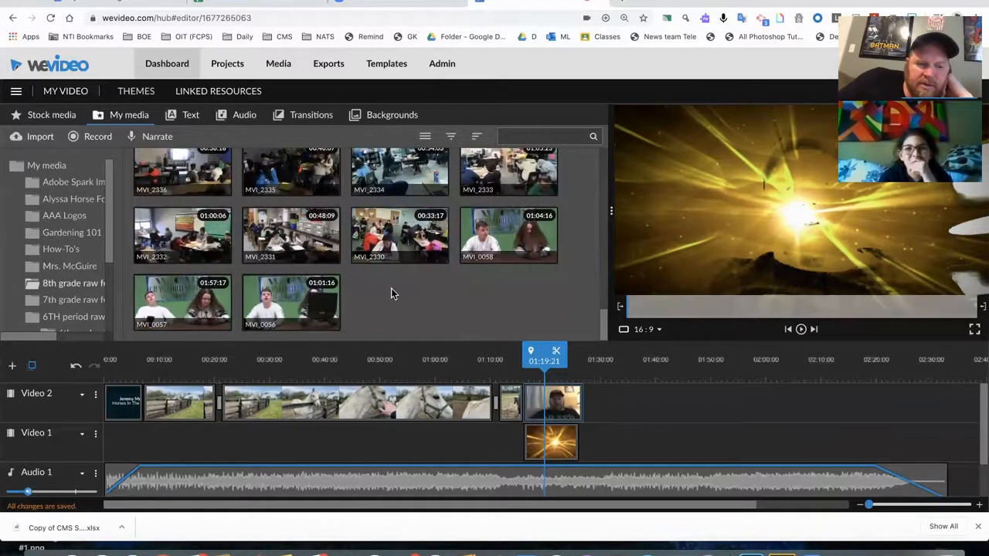
{"action": "left_click", "coordinate": [280, 301]}
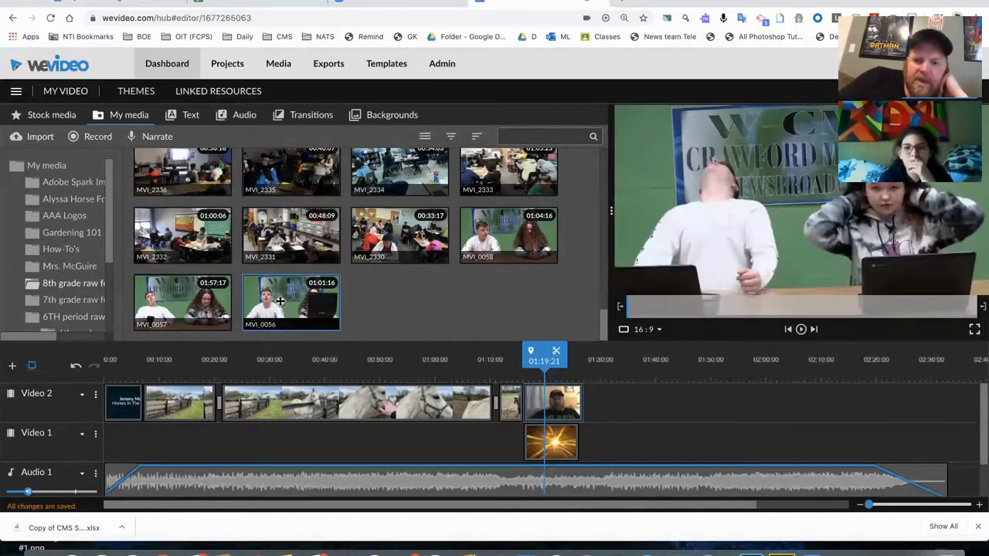
{"action": "left_click_drag", "start_coordinate": [280, 302], "coordinate": [601, 408]}
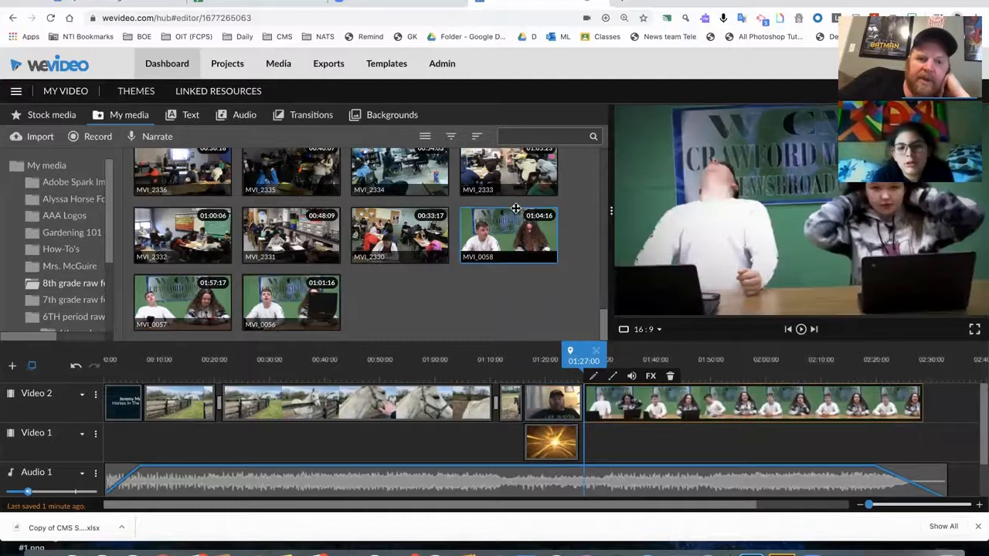
Place the Blue Smoke background on Video 1 beneath clip MVI_0056 and extend it to about 48 seconds
{"action": "left_click", "coordinate": [371, 114]}
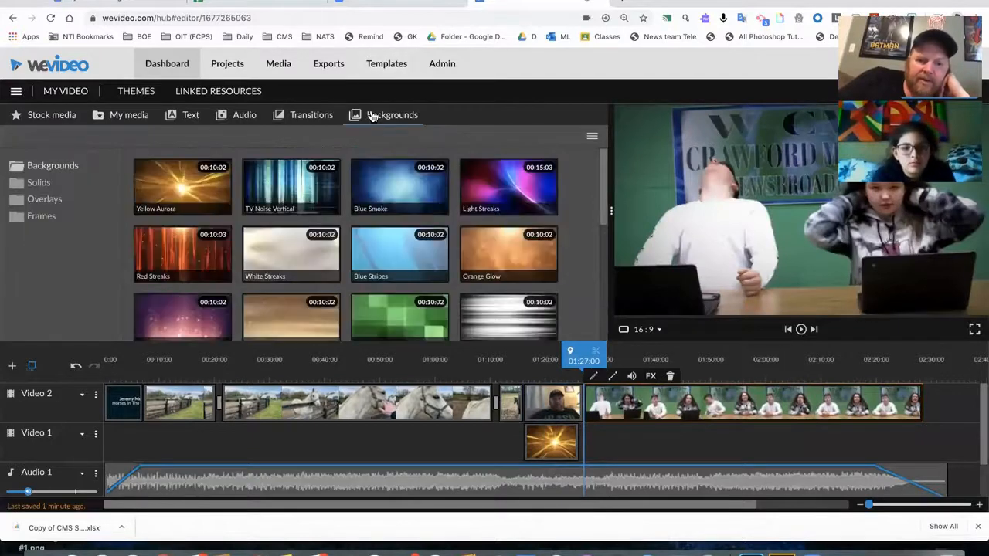
{"action": "left_click", "coordinate": [389, 185]}
{"action": "left_click_drag", "start_coordinate": [501, 280], "coordinate": [846, 442]}
{"action": "left_click_drag", "start_coordinate": [848, 358], "coordinate": [585, 358]}
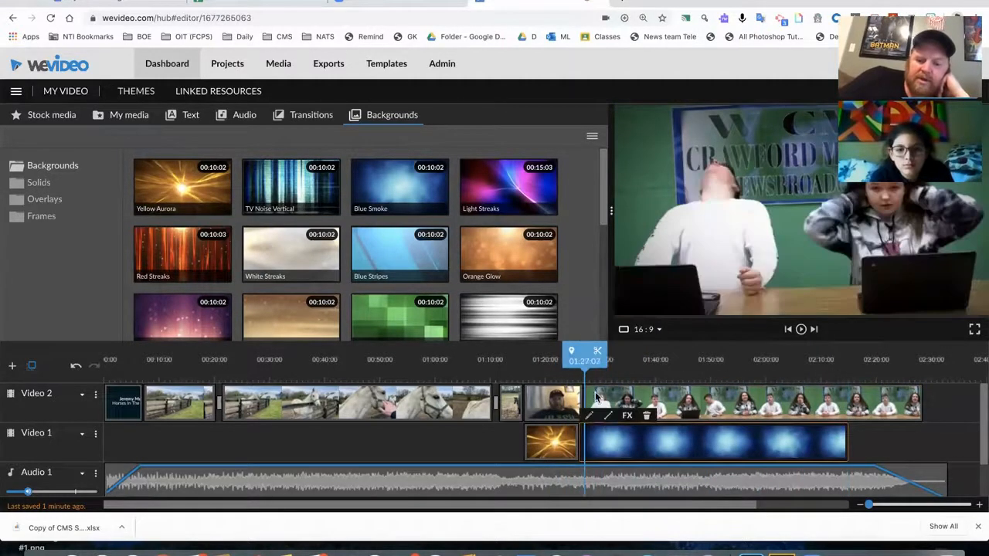
Apply color keying to clip MVI_0056, removing the wall's green (4c8554), and save the changes
{"action": "left_click", "coordinate": [673, 405]}
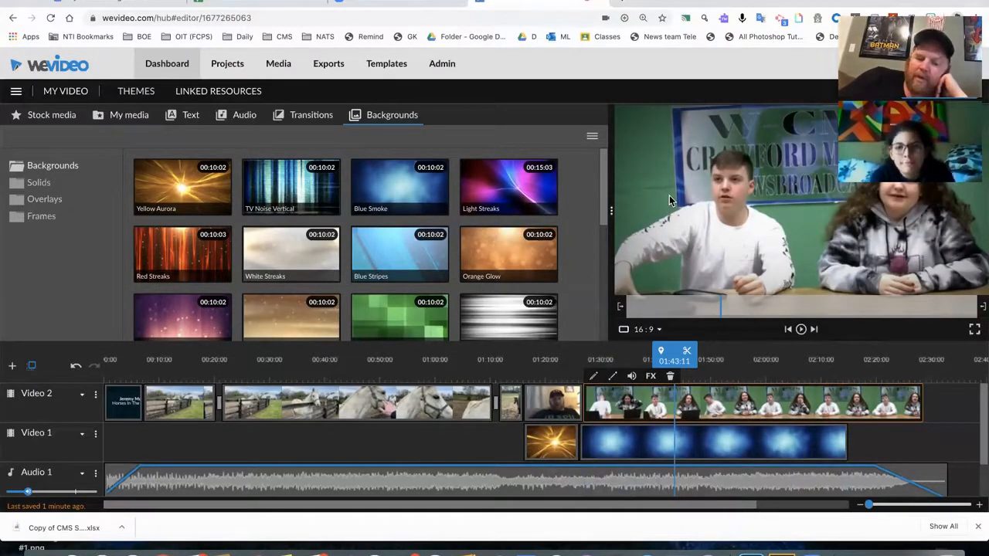
{"action": "left_click", "coordinate": [593, 375]}
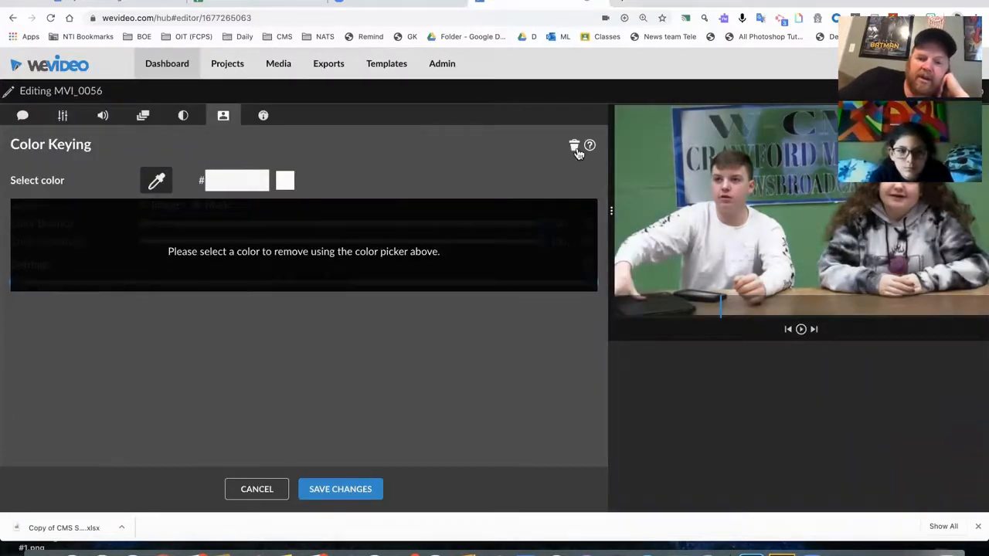
{"action": "left_click", "coordinate": [638, 178]}
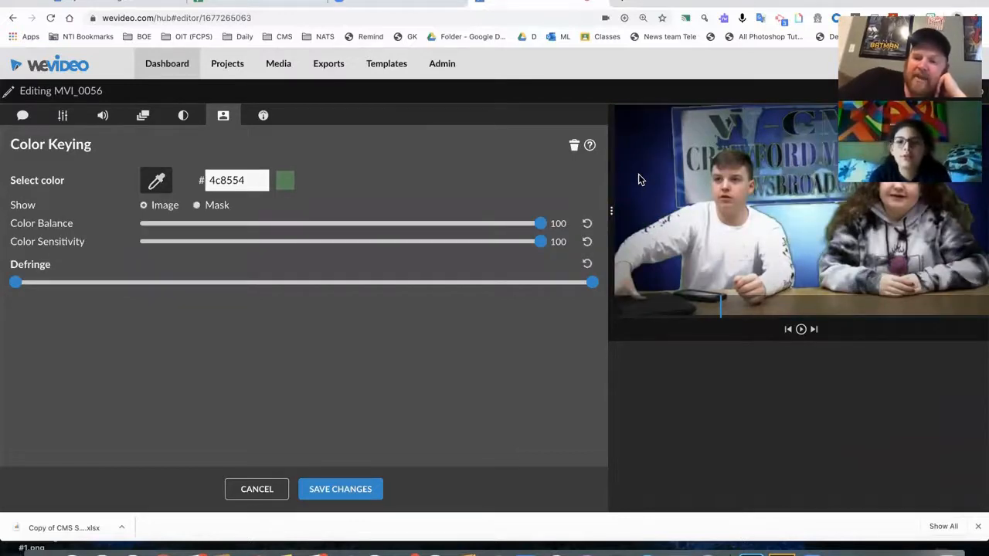
{"action": "left_click", "coordinate": [365, 486]}
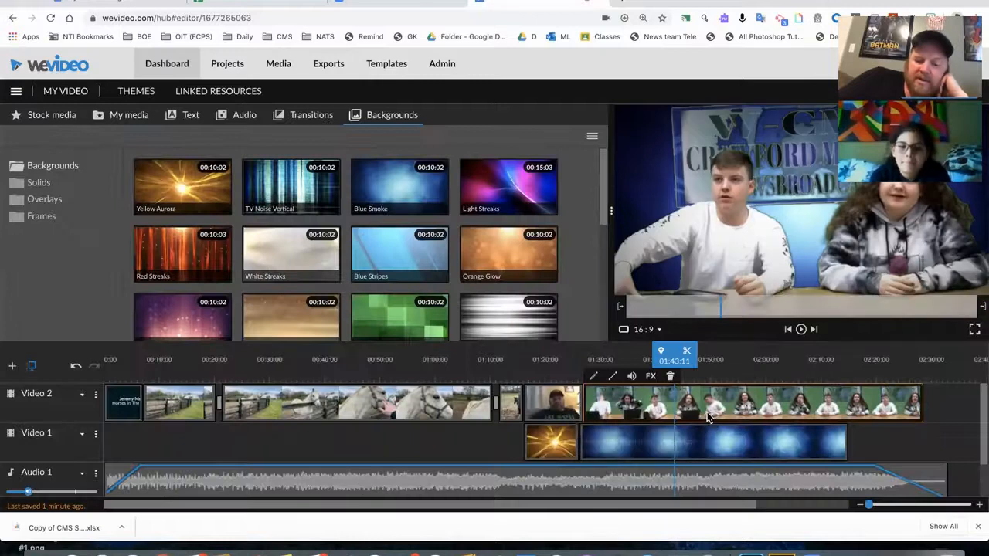
Play back the keyed clip MVI_0056 from just before its start to check it over the new background
{"action": "left_click_drag", "start_coordinate": [674, 353], "coordinate": [569, 354]}
{"action": "key", "text": "space"}
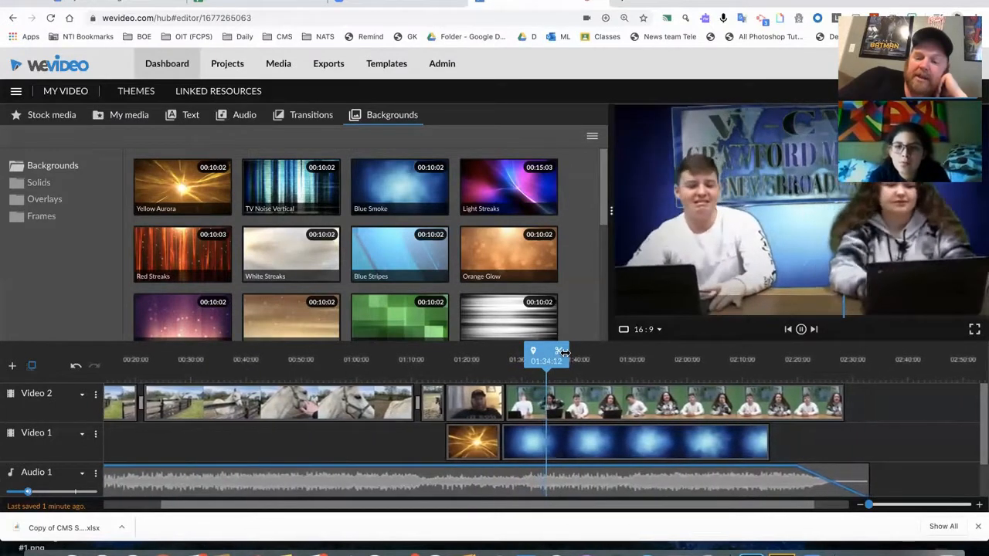
{"action": "key", "text": "space"}
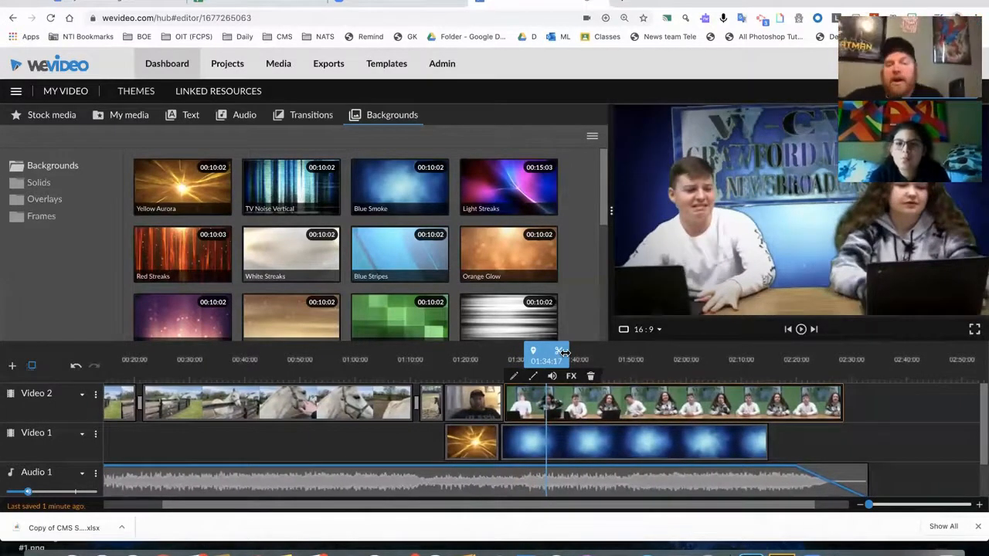
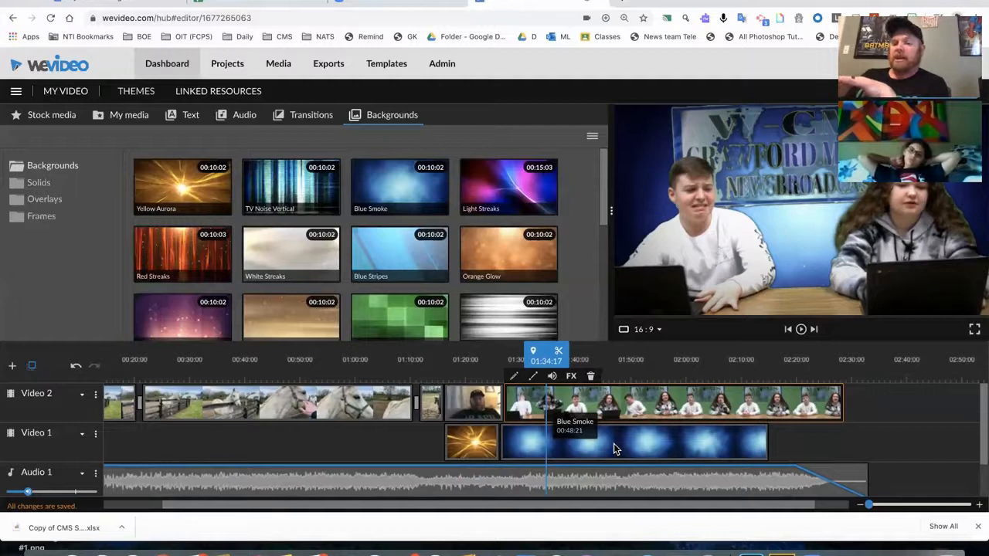
Delete the Blue Smoke background from Video 1, undoing the mistaken deletion of clip MVI_0056
{"action": "key", "text": "Delete"}
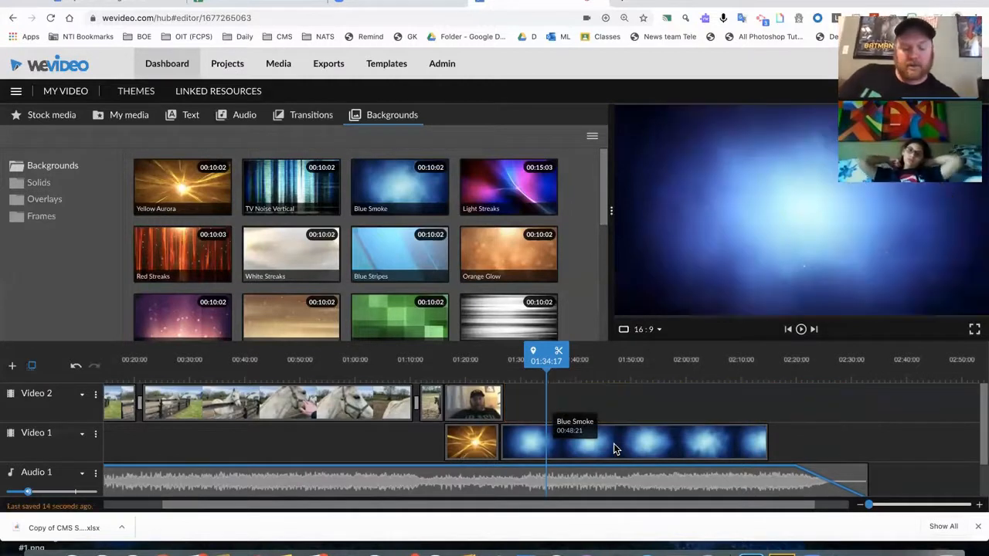
{"action": "key", "text": "super+z"}
{"action": "left_click", "coordinate": [602, 442]}
{"action": "key", "text": "Delete"}
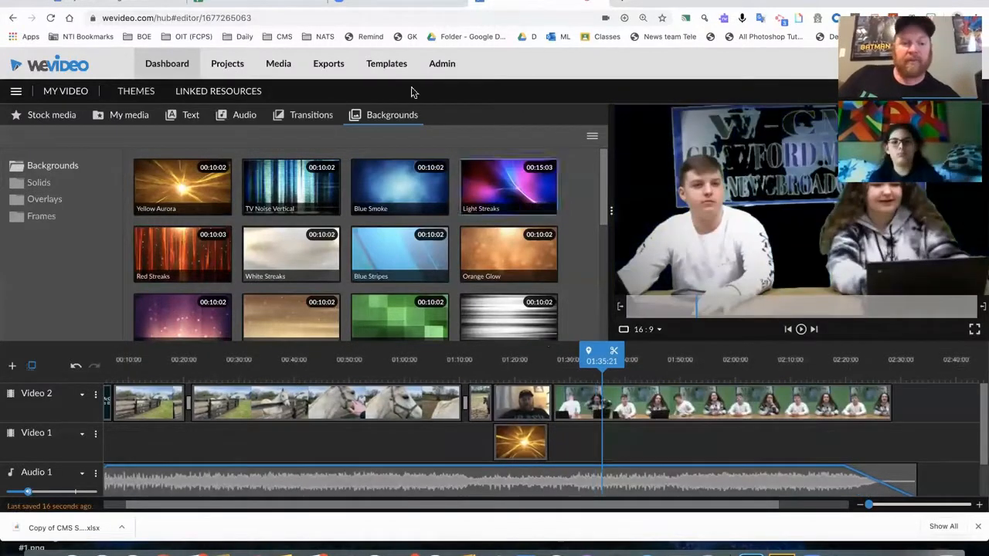
Look through the transitions and the 8th grade raw footage, then return to the main media folder list
{"action": "left_click", "coordinate": [309, 117]}
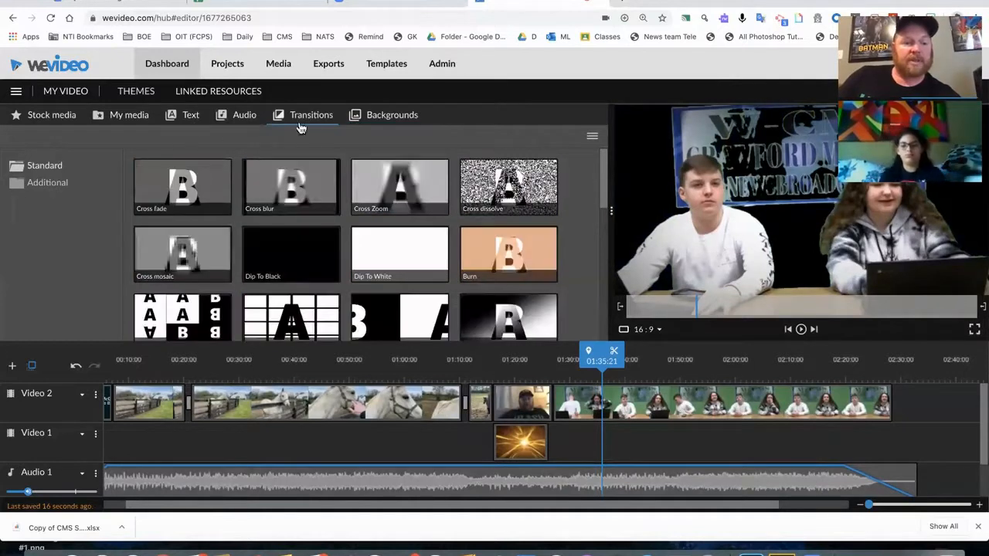
{"action": "left_click", "coordinate": [140, 119]}
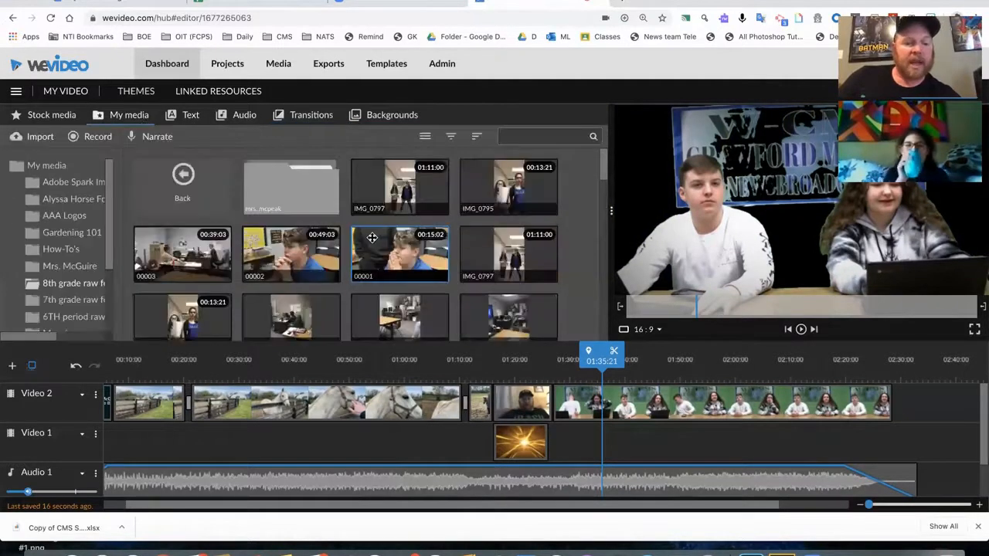
{"action": "scroll", "coordinate": [360, 249], "scroll_direction": "down", "scroll_amount": 10}
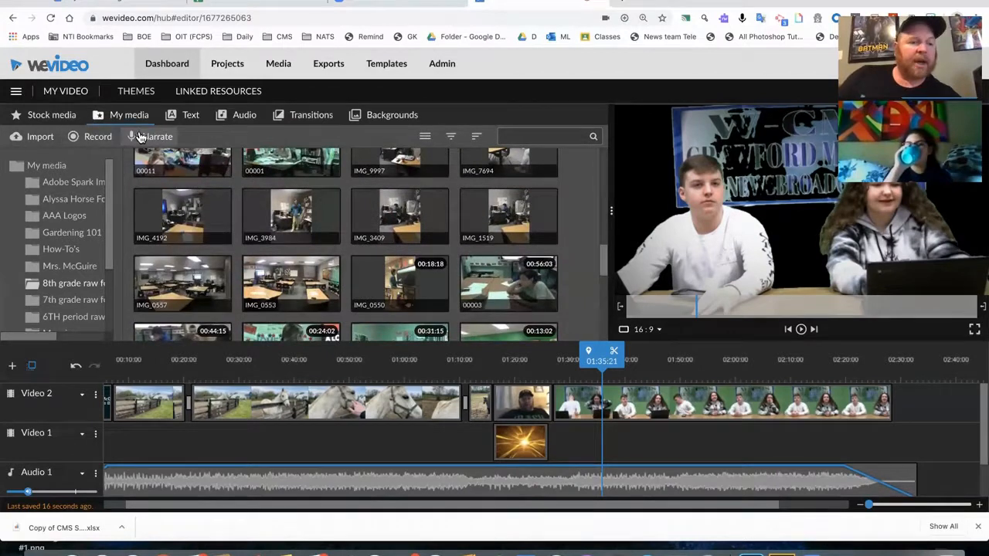
{"action": "scroll", "coordinate": [156, 149], "scroll_direction": "up", "scroll_amount": 3}
{"action": "scroll", "coordinate": [185, 266], "scroll_direction": "up", "scroll_amount": 10}
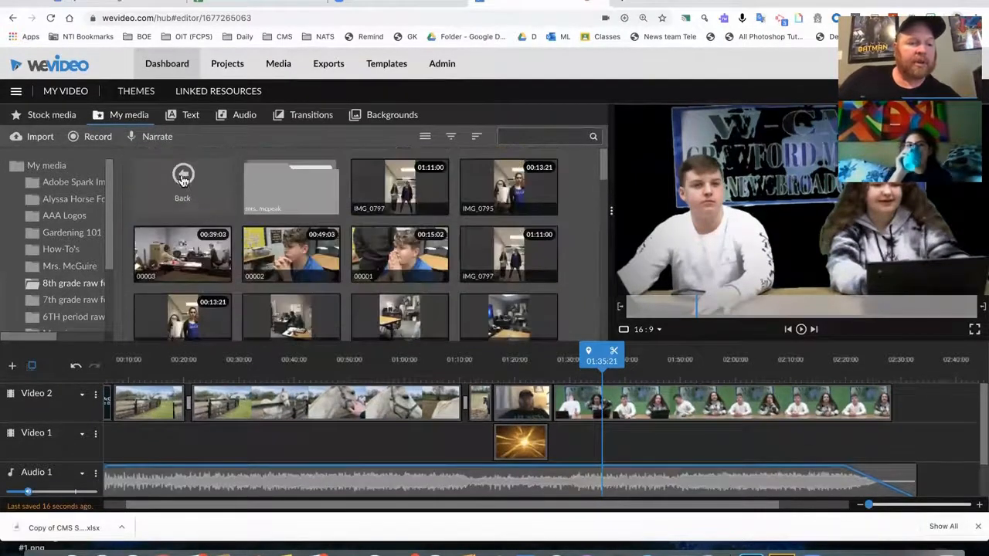
{"action": "left_click", "coordinate": [183, 176]}
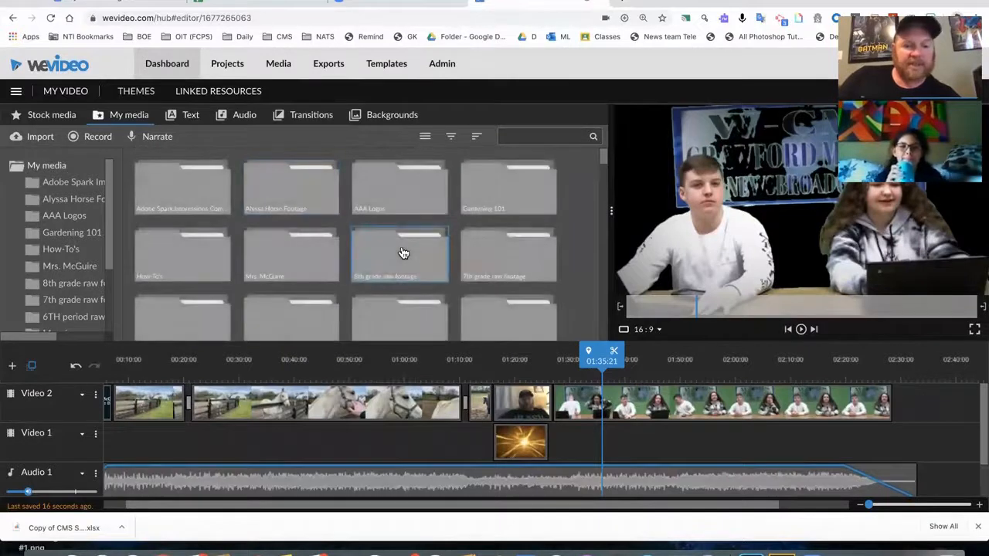
Place image IMG_2343 from the 6TH period raw footage folder on Video 1 beneath clip MVI_0056, ending at about 02:21:04
{"action": "left_click", "coordinate": [402, 254]}
{"action": "scroll", "coordinate": [214, 229], "scroll_direction": "down", "scroll_amount": 2}
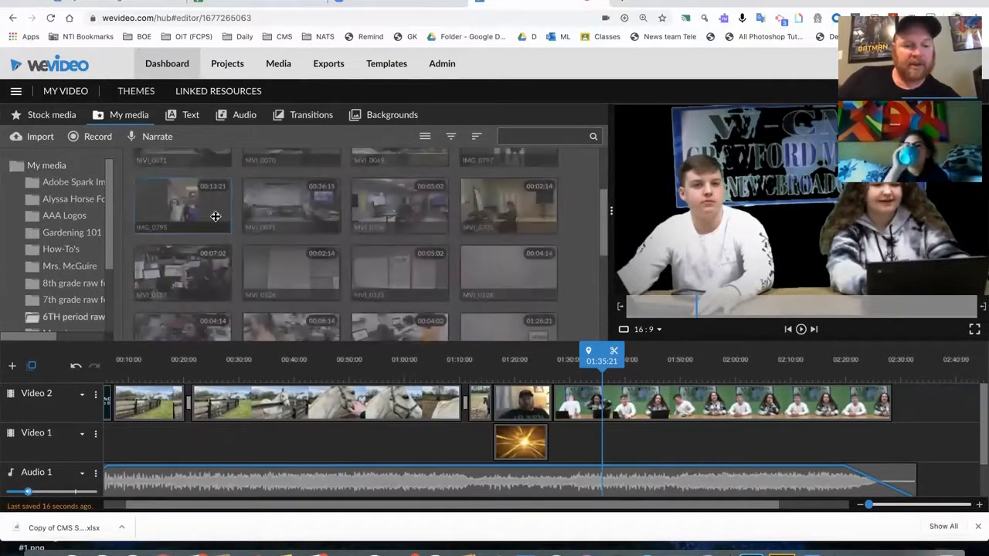
{"action": "scroll", "coordinate": [412, 253], "scroll_direction": "down", "scroll_amount": 10}
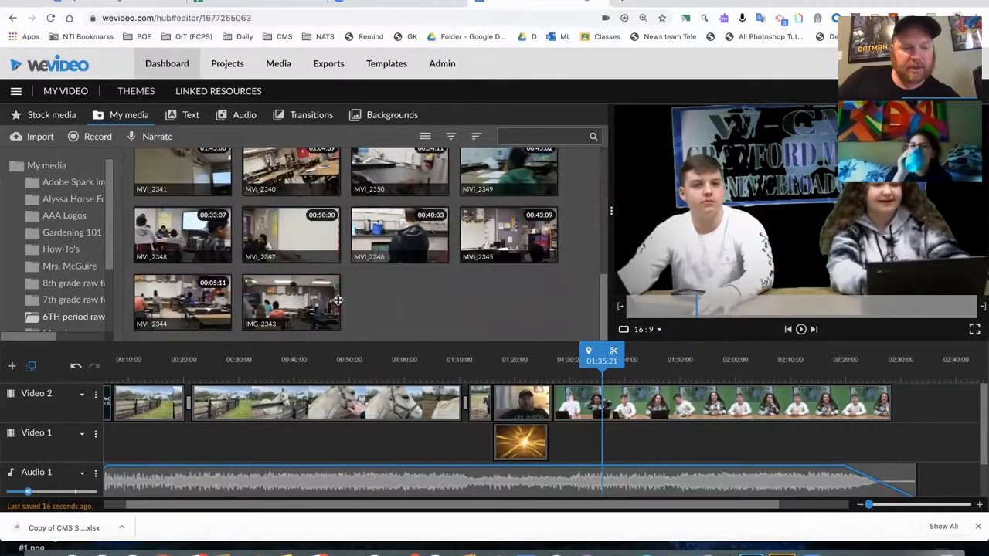
{"action": "left_click", "coordinate": [315, 307]}
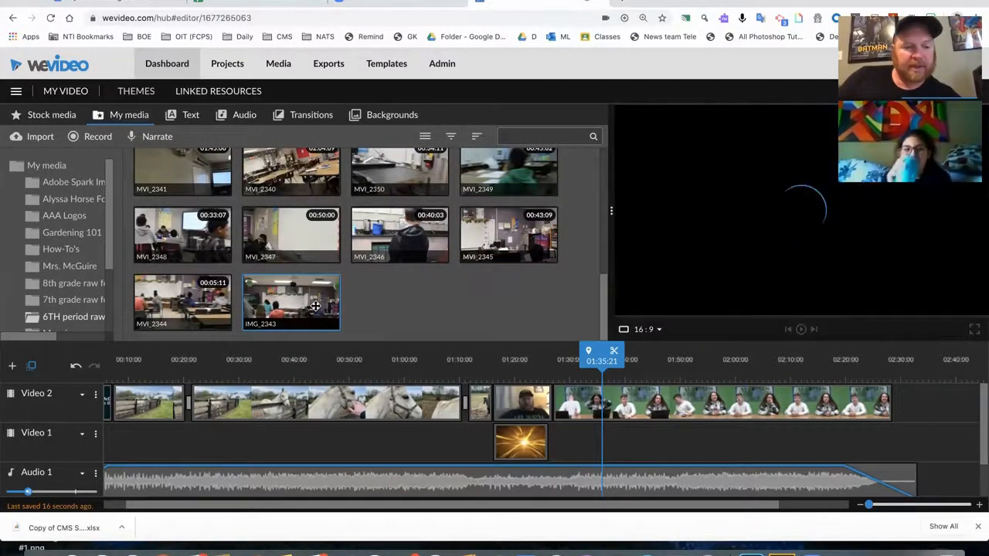
{"action": "left_click_drag", "start_coordinate": [316, 307], "coordinate": [850, 441]}
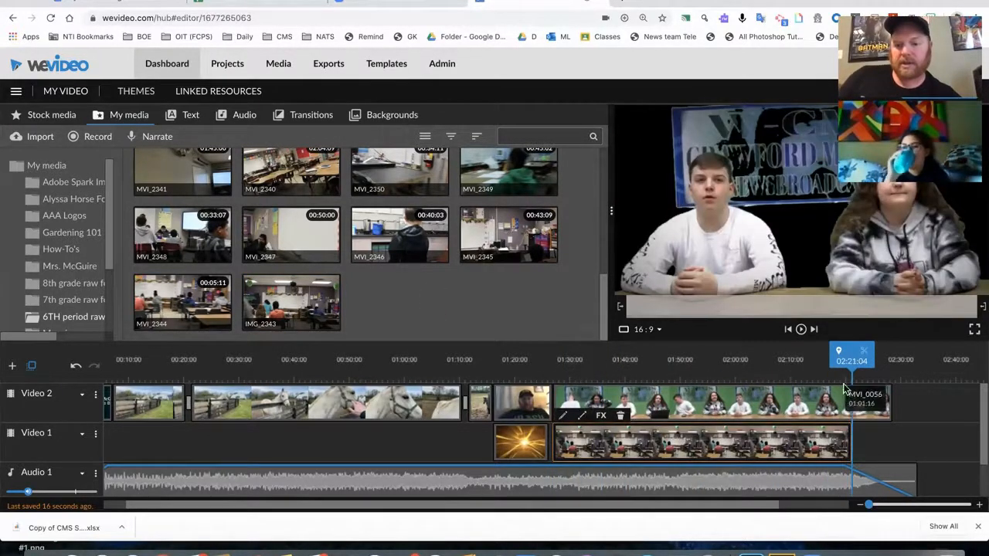
Check the keyed clip MVI_0056 over the classroom picture near its start, briefly opening and closing the clip's editor
{"action": "left_click_drag", "start_coordinate": [851, 356], "coordinate": [552, 356]}
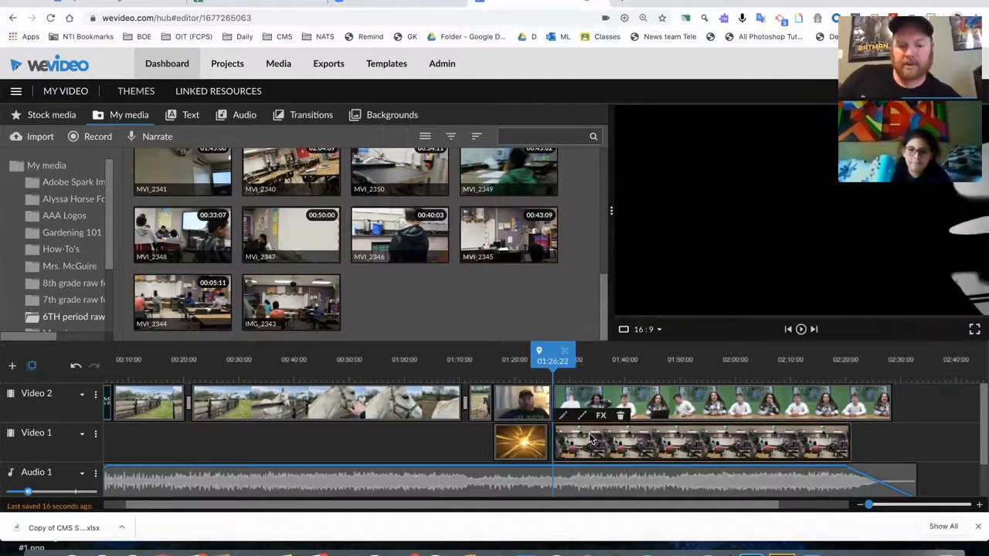
{"action": "left_click", "coordinate": [567, 413]}
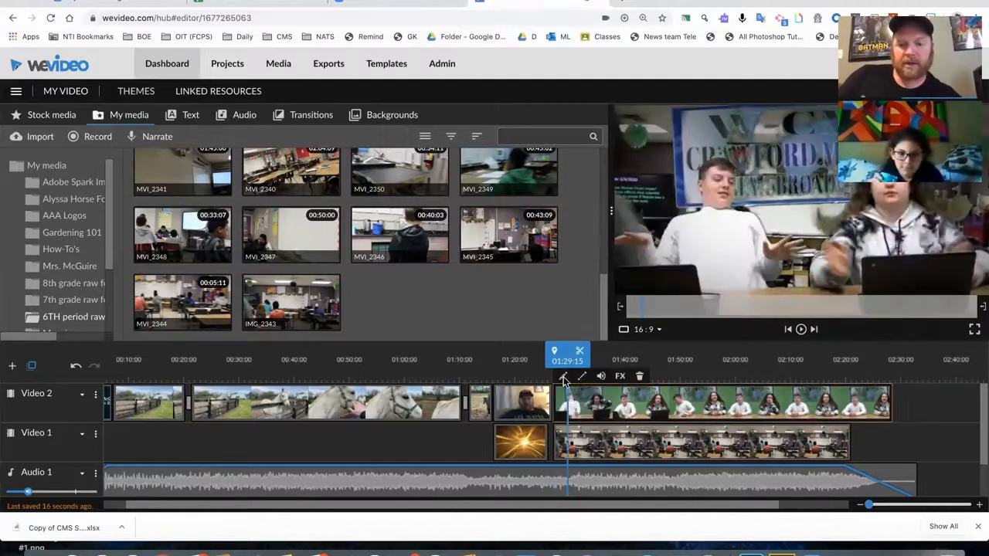
{"action": "left_click", "coordinate": [563, 376]}
{"action": "left_click", "coordinate": [262, 491]}
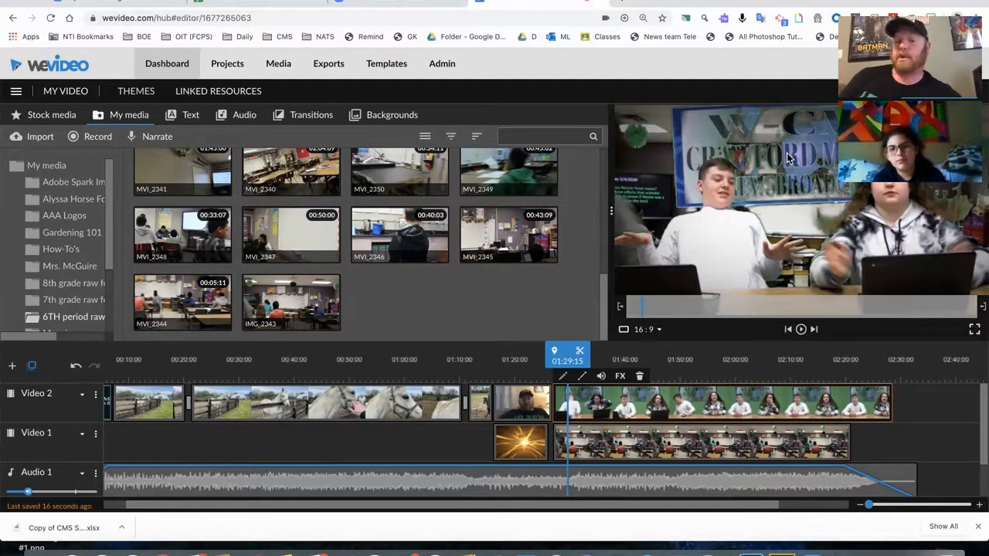
Delete the classroom picture IMG_2343 from Video 1 and the keyed clip MVI_0056 from Video 2
{"action": "left_click", "coordinate": [691, 446]}
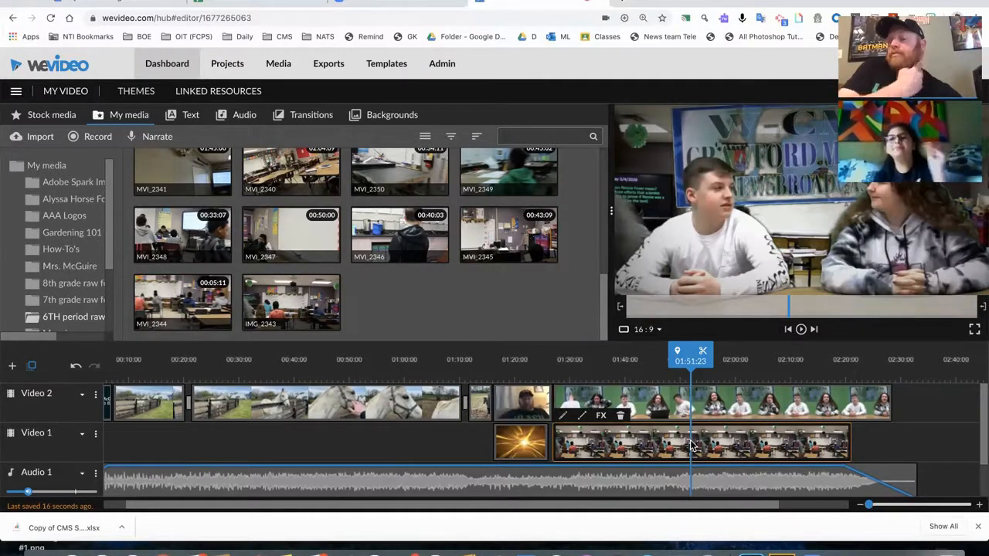
{"action": "key", "text": "Delete"}
{"action": "left_click", "coordinate": [629, 402]}
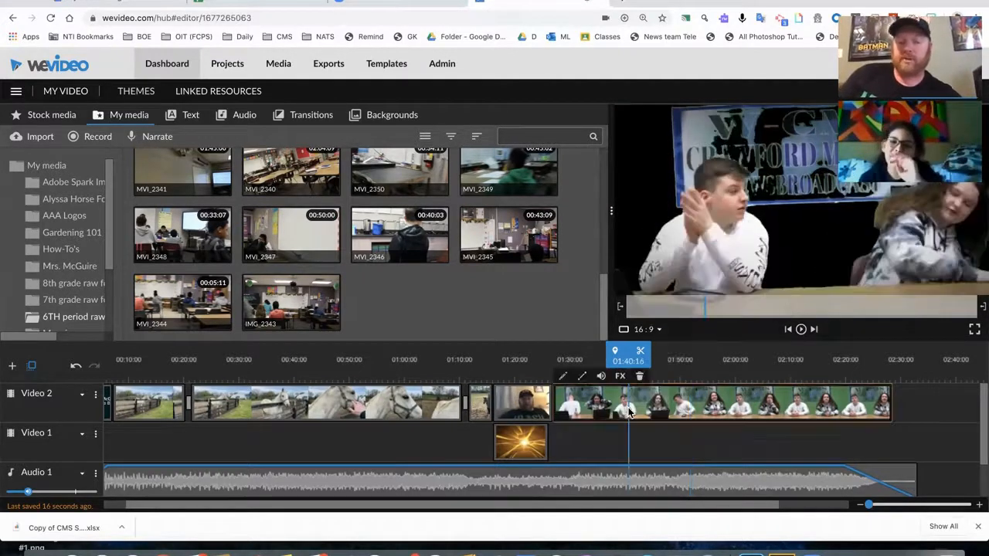
{"action": "key", "text": "Delete"}
Return to the main media folder and start importing media from Google Drive
{"action": "scroll", "coordinate": [227, 191], "scroll_direction": "up", "scroll_amount": 5}
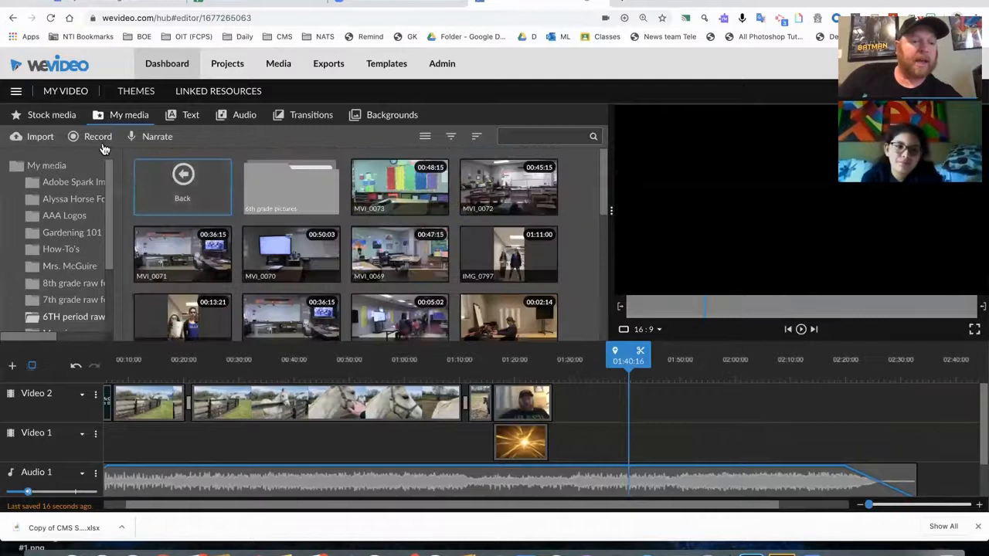
{"action": "left_click", "coordinate": [183, 179]}
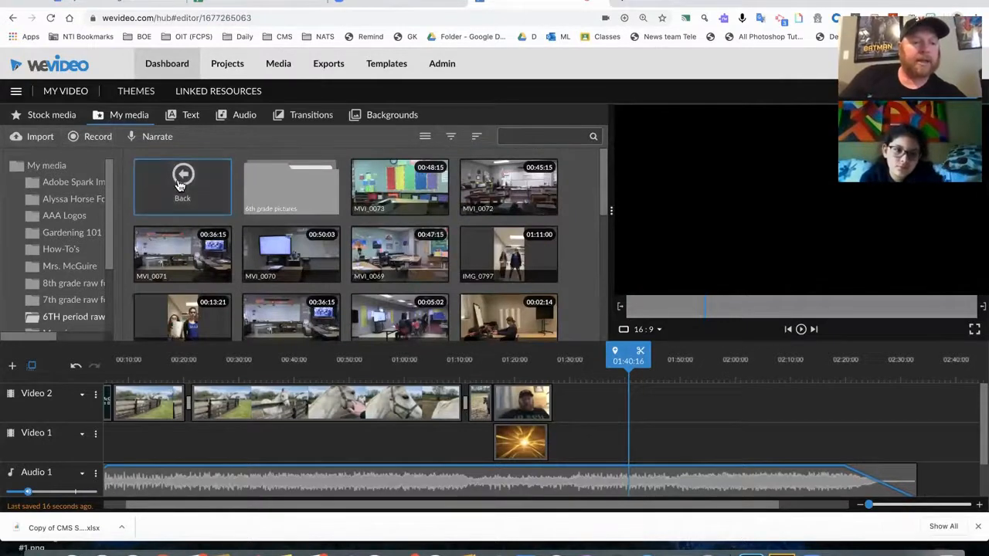
{"action": "left_click", "coordinate": [40, 137]}
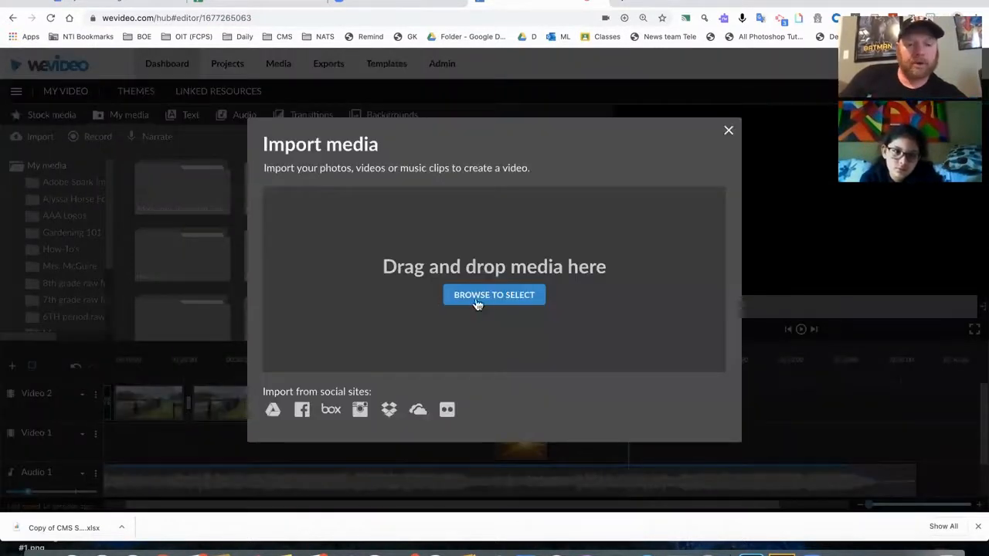
{"action": "left_click", "coordinate": [274, 410]}
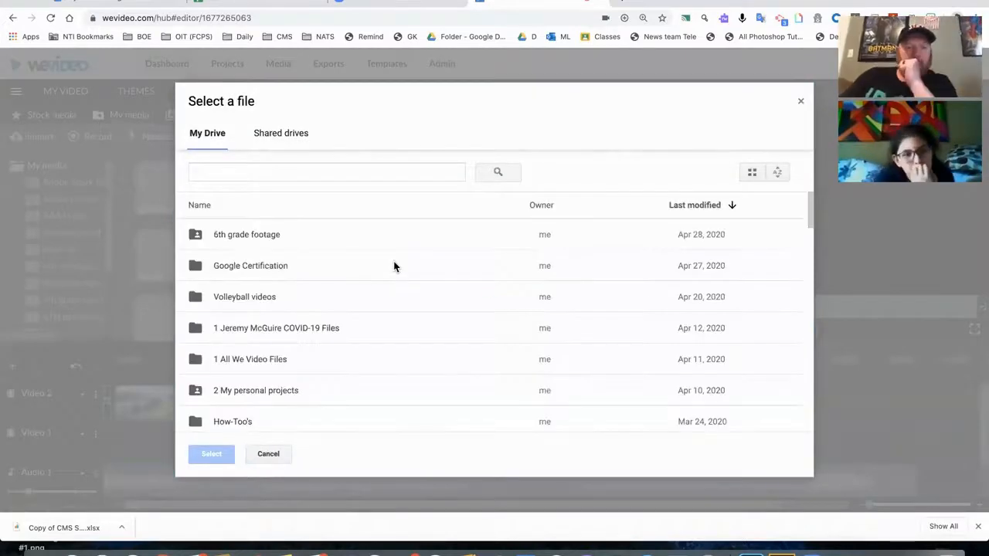
In the teacher's COVID-19 files folder, open Shared video folder for news, Staff Videos, and then Braves Videos for Broadcasts
{"action": "double_click", "coordinate": [317, 329]}
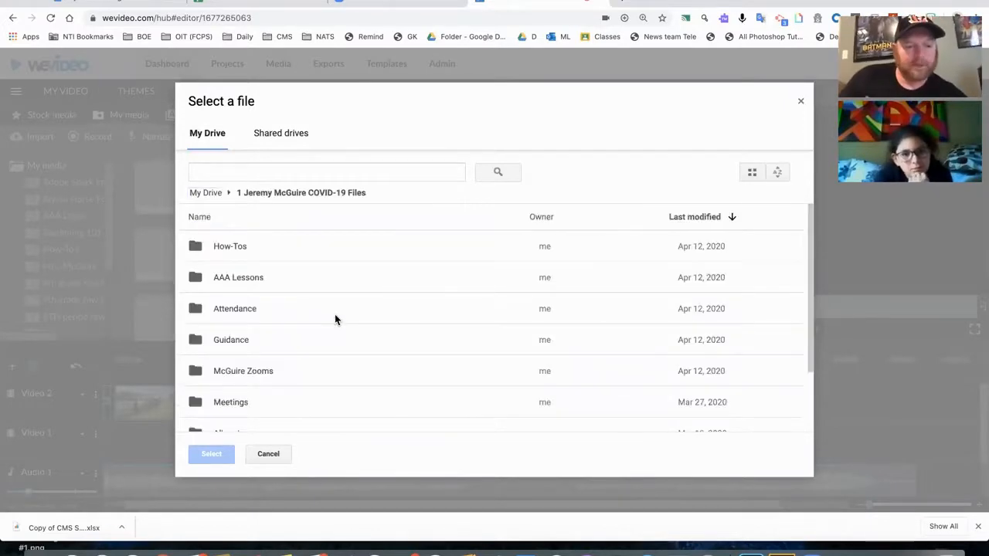
{"action": "scroll", "coordinate": [335, 313], "scroll_direction": "down", "scroll_amount": 2}
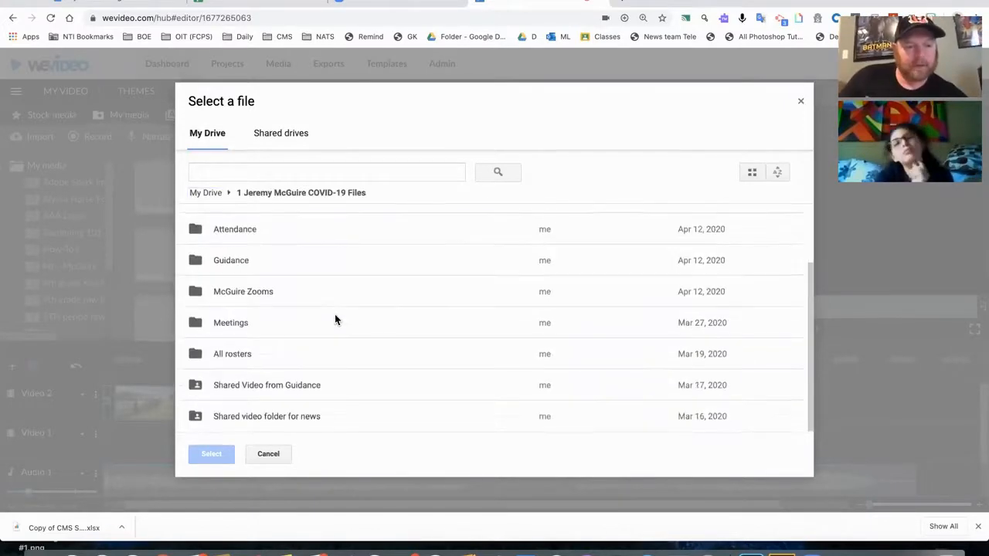
{"action": "double_click", "coordinate": [303, 416]}
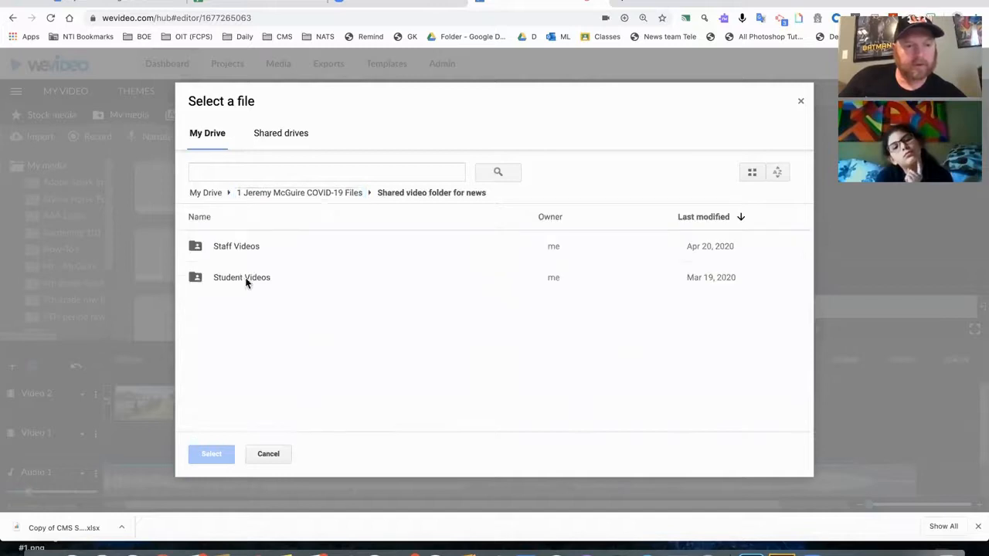
{"action": "double_click", "coordinate": [246, 253]}
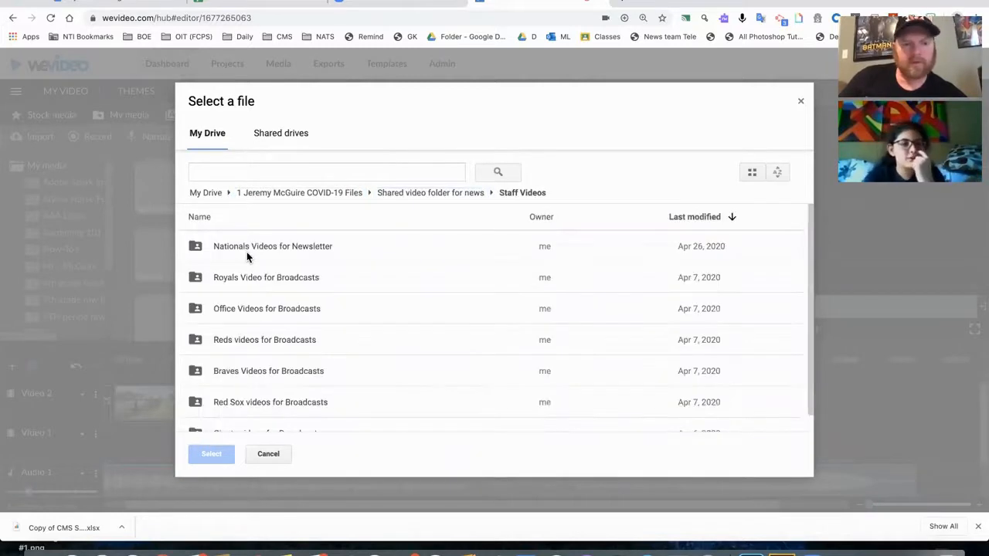
{"action": "double_click", "coordinate": [303, 373]}
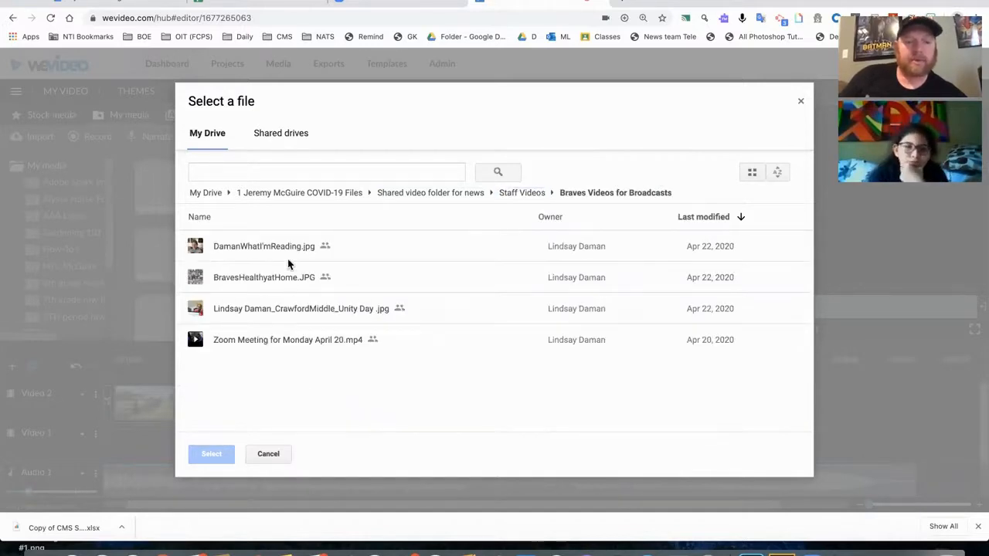
Import all four files of the Braves Videos for Broadcasts folder, from Zoom Meeting for Monday April 20.mp4 up to the first picture
{"action": "left_click", "coordinate": [302, 309]}
{"action": "left_click", "coordinate": [303, 341]}
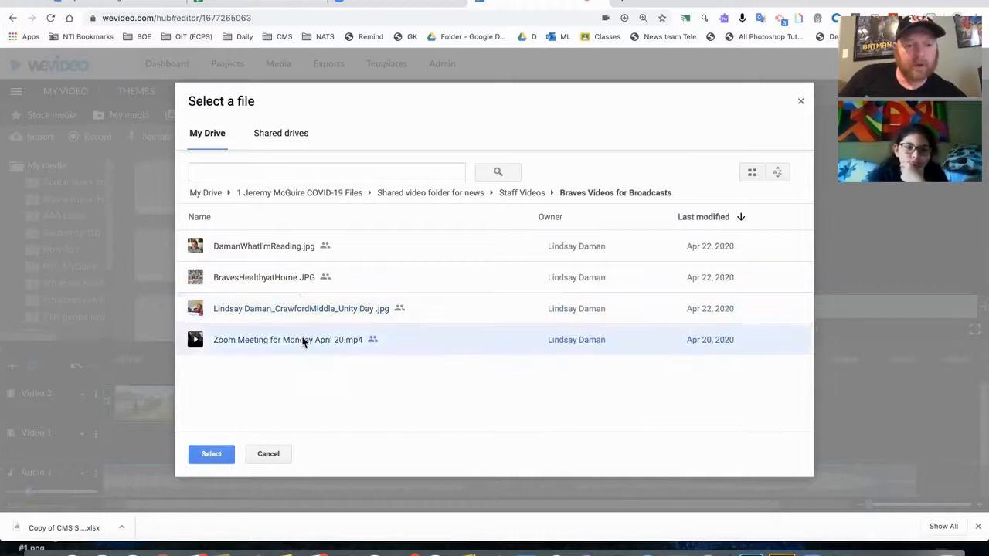
{"action": "left_click", "coordinate": [298, 312]}
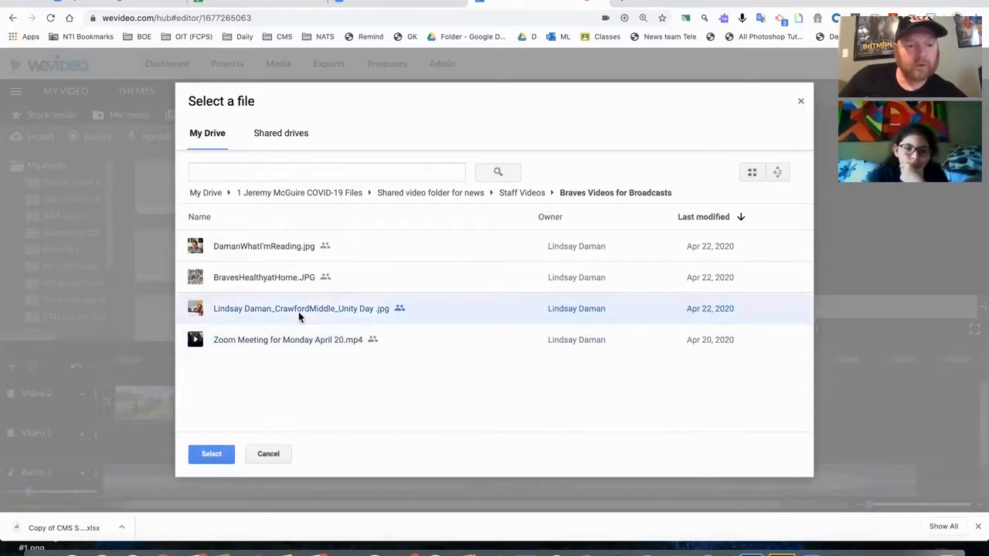
{"action": "key", "text": "shift+Up"}
{"action": "key", "text": "shift+Up"}
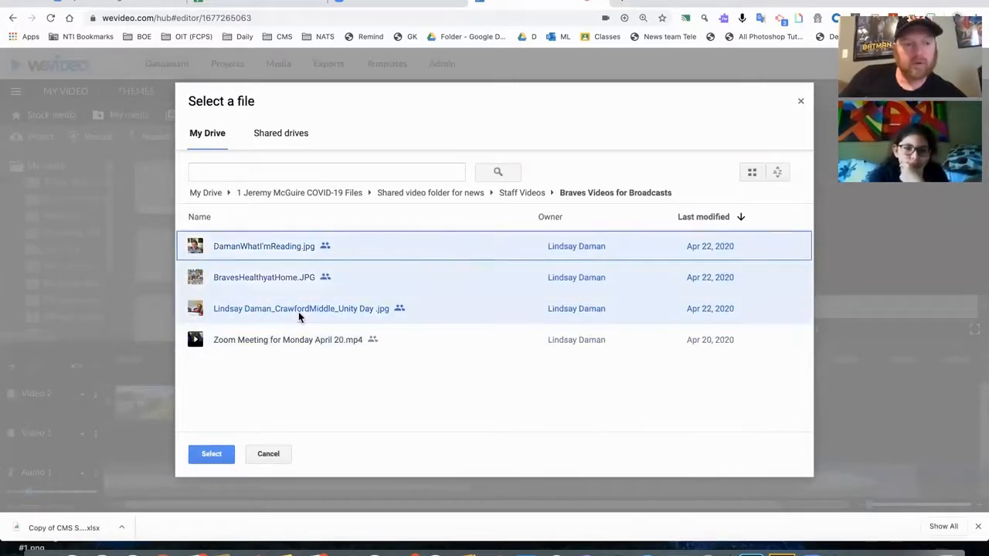
{"action": "left_click", "coordinate": [316, 337]}
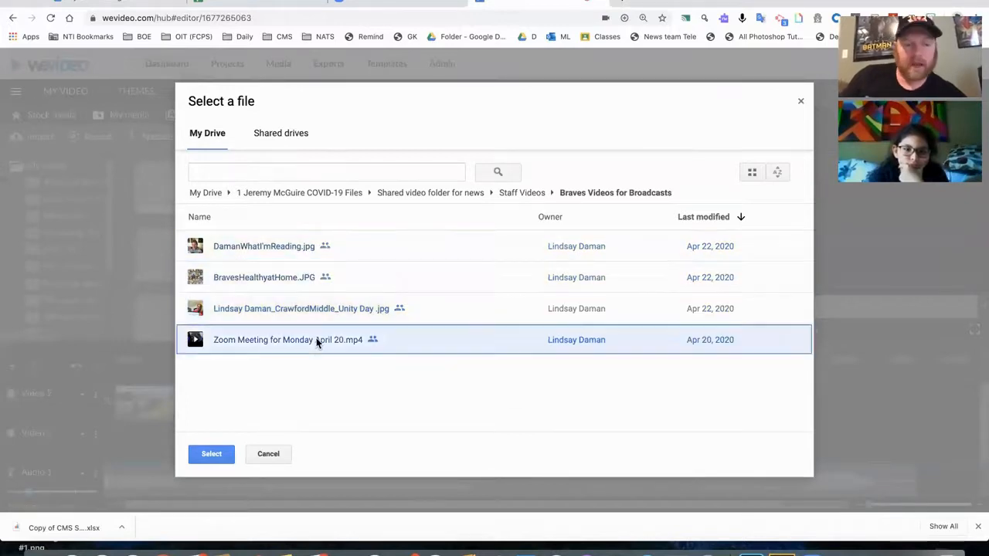
{"action": "key", "text": "shift+Up"}
{"action": "key", "text": "shift+Up"}
{"action": "key", "text": "shift+Up"}
{"action": "left_click", "coordinate": [211, 455]}
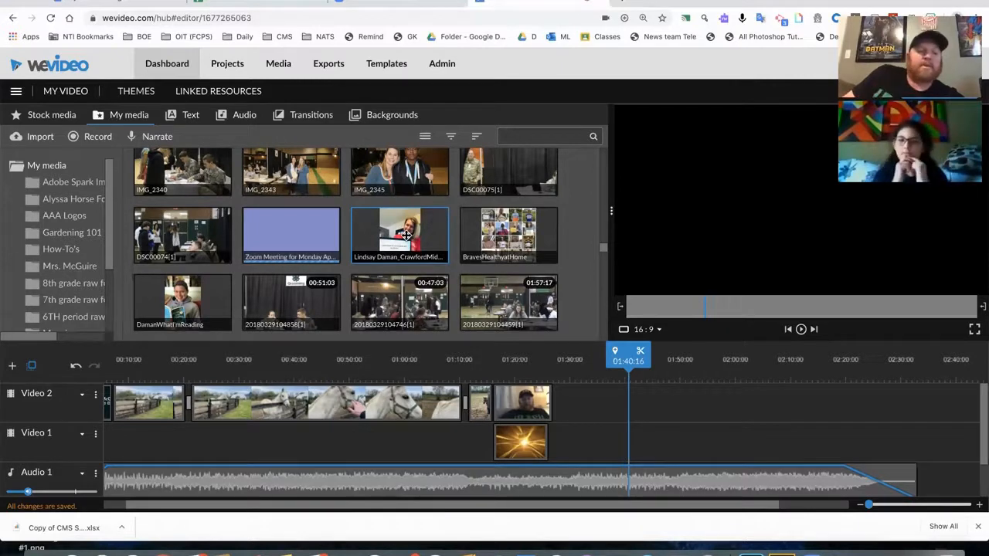
Start another Google Drive import and browse to the Braves Videos for Broadcasts folder within Staff Videos
{"action": "left_click", "coordinate": [40, 137]}
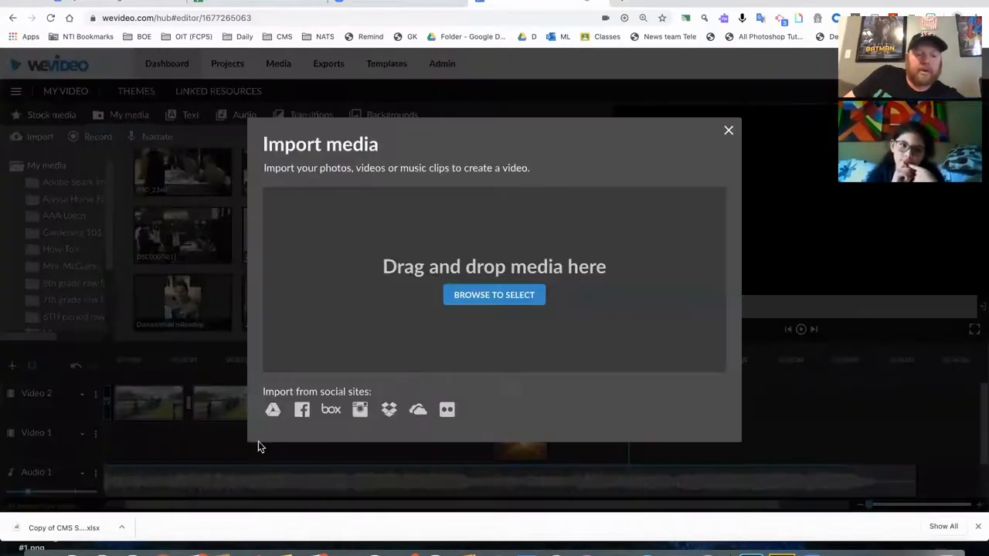
{"action": "left_click", "coordinate": [274, 410]}
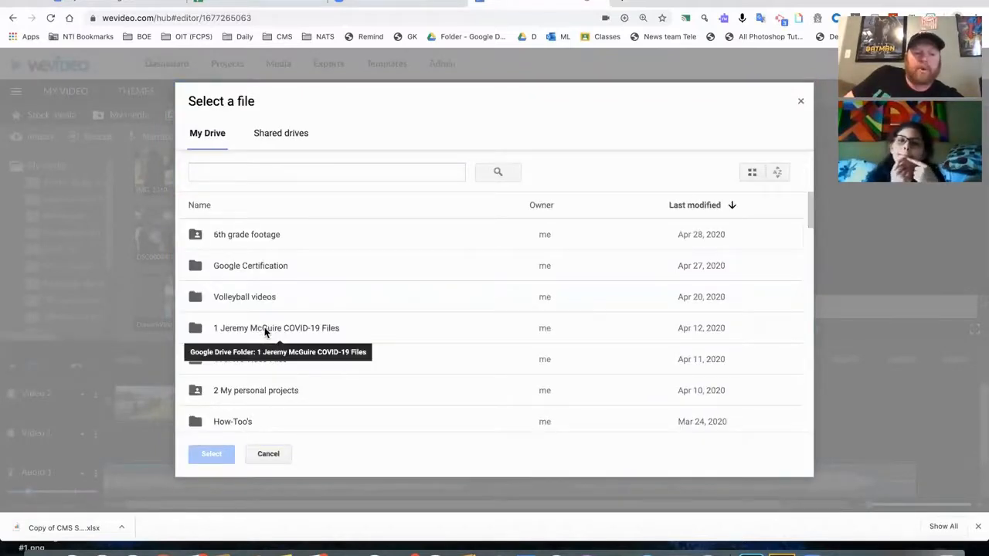
{"action": "double_click", "coordinate": [265, 330]}
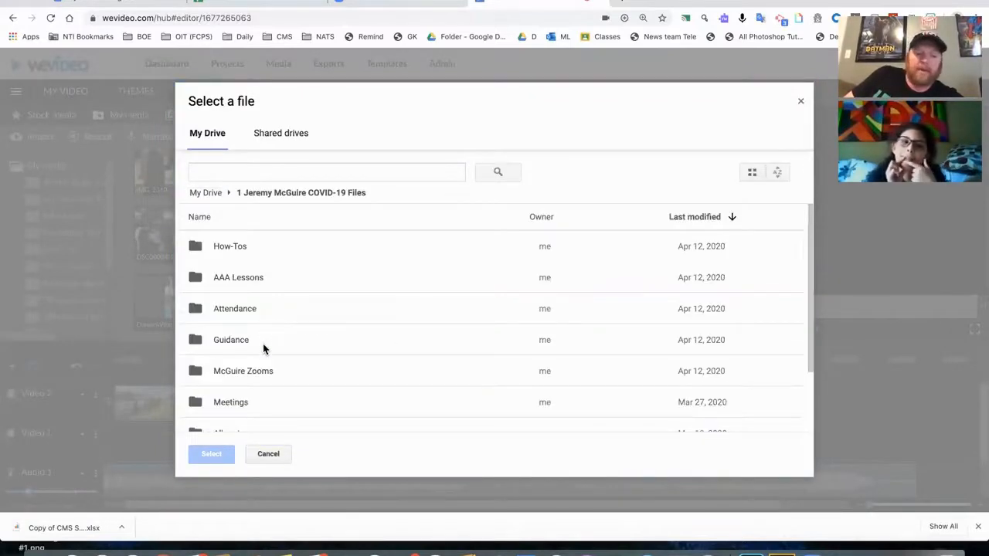
{"action": "scroll", "coordinate": [263, 348], "scroll_direction": "down", "scroll_amount": 3}
{"action": "double_click", "coordinate": [273, 416]}
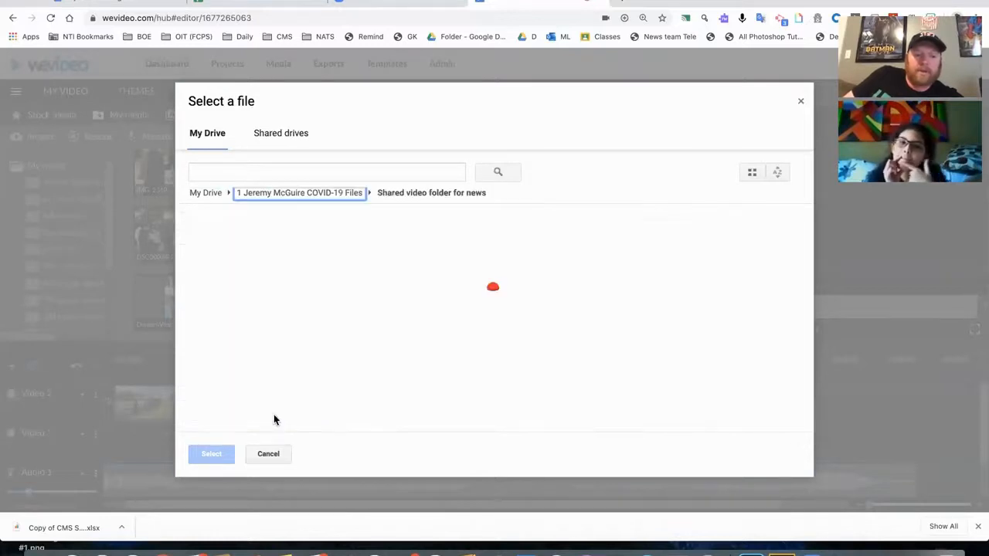
{"action": "double_click", "coordinate": [244, 249]}
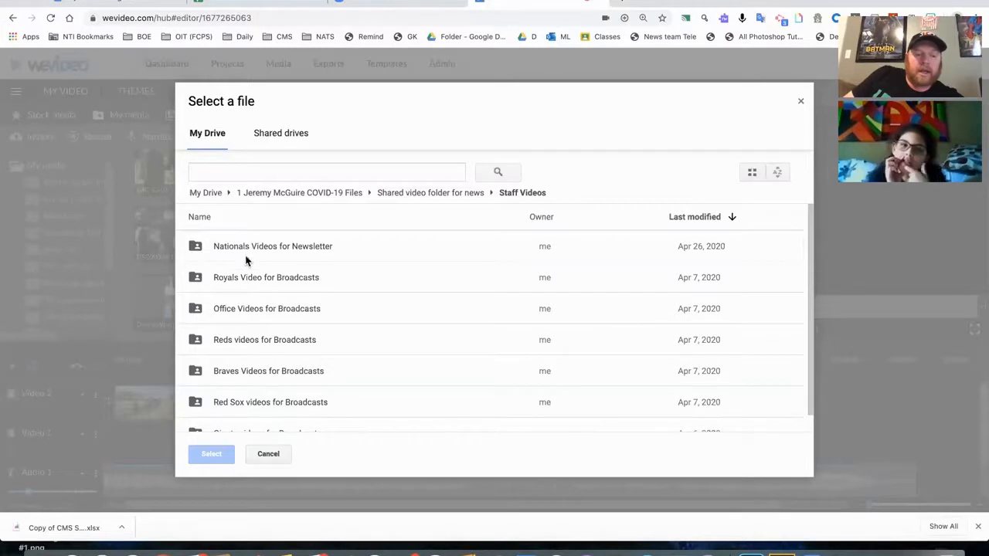
{"action": "double_click", "coordinate": [259, 373]}
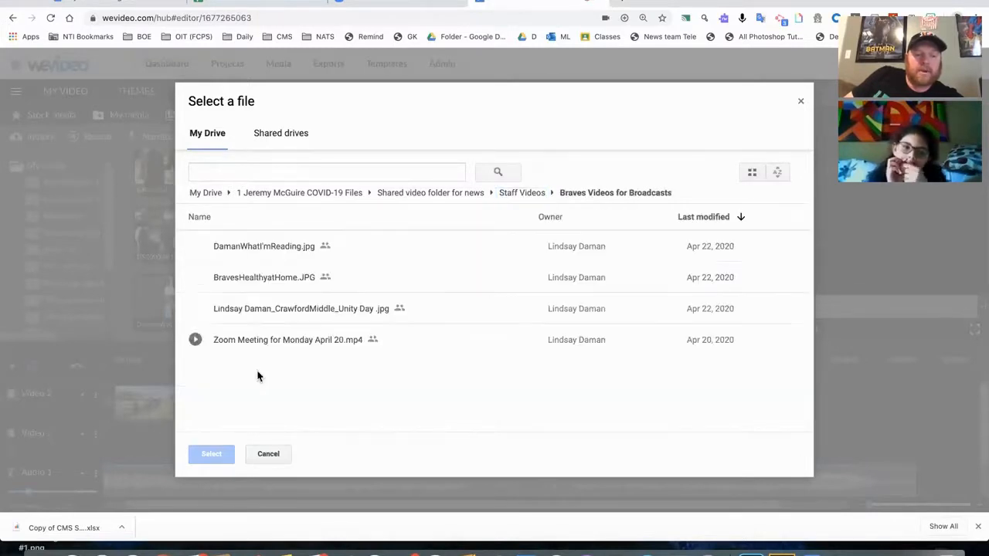
Select all four Braves broadcast files again, cancel the file selection and close the media import
{"action": "left_click", "coordinate": [265, 342]}
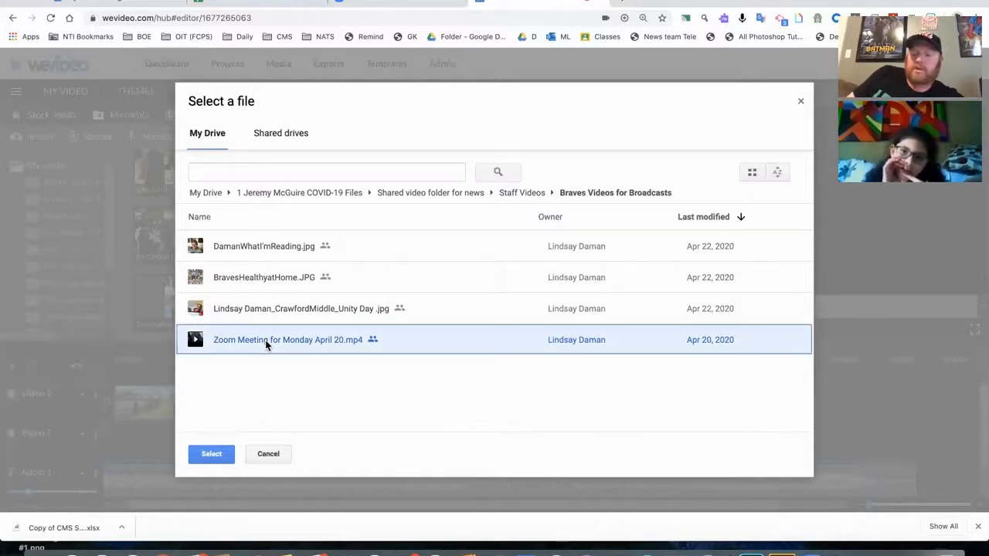
{"action": "key", "text": "shift+Up"}
{"action": "key", "text": "shift+Up"}
{"action": "key", "text": "shift+Up"}
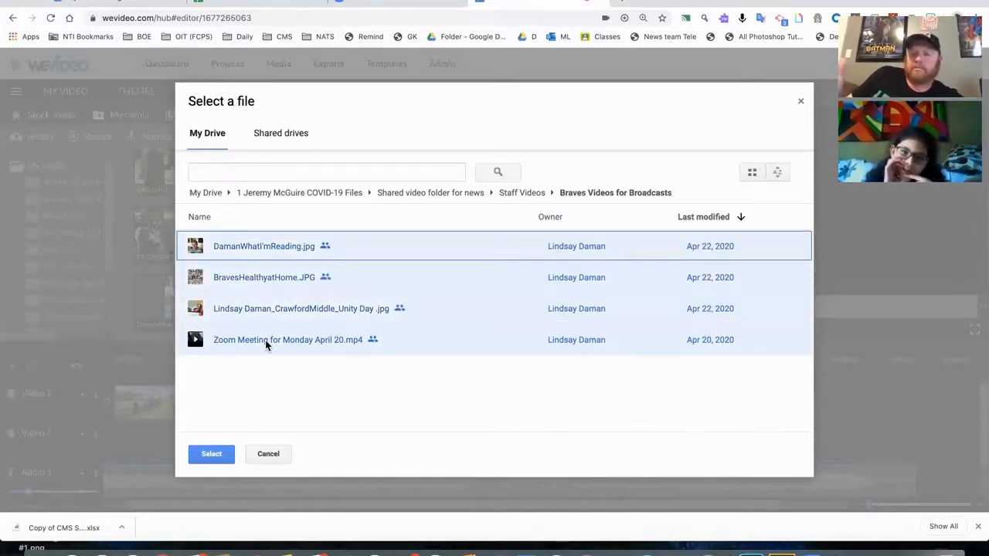
{"action": "left_click", "coordinate": [268, 453]}
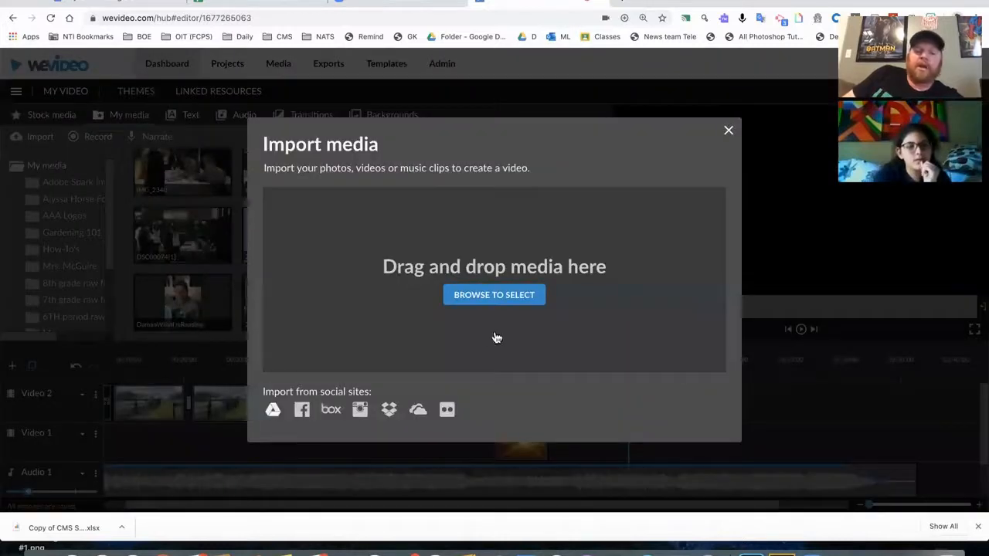
{"action": "left_click", "coordinate": [727, 130]}
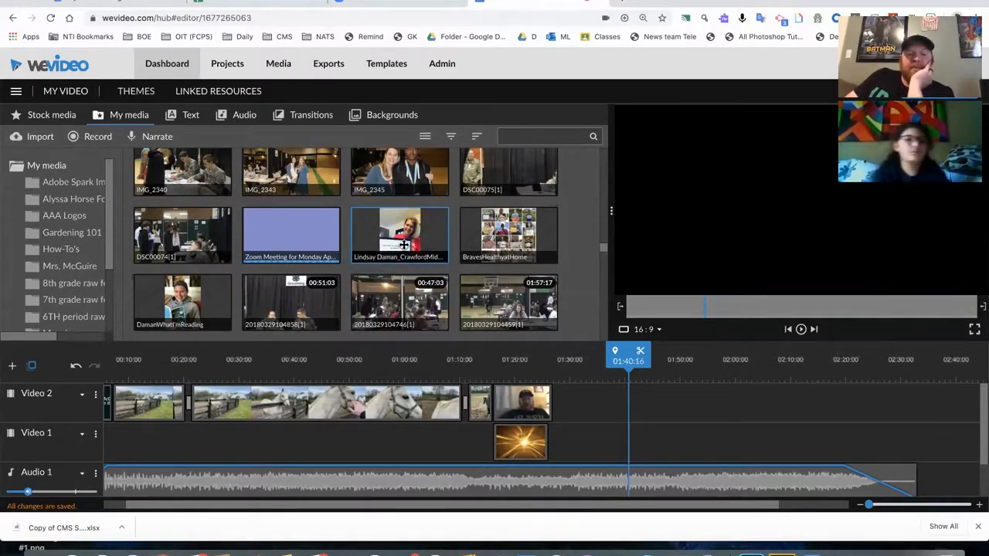
Preview the imported picture BravesHealthyatHome and select the Unity Day photo beside it in the media library
{"action": "left_click", "coordinate": [488, 234]}
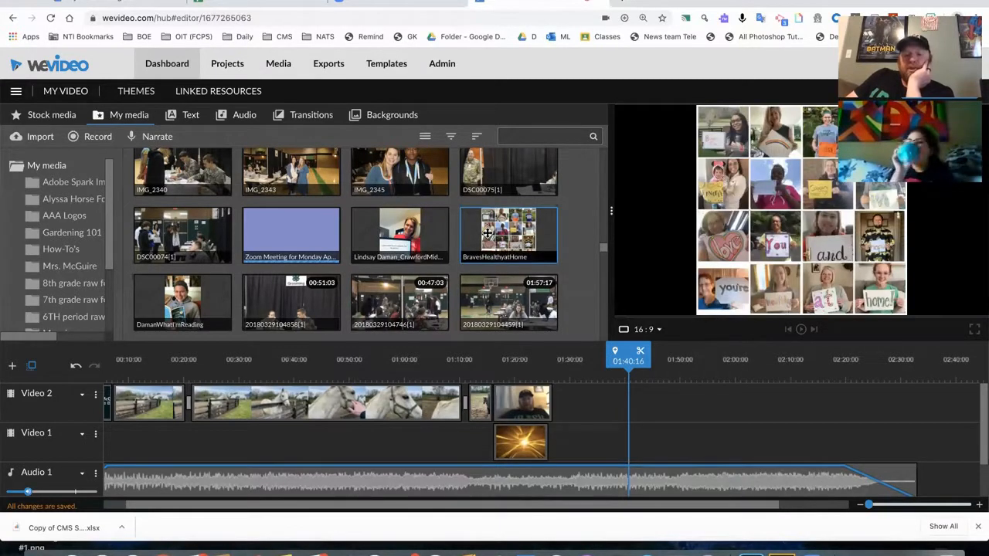
{"action": "left_click", "coordinate": [396, 241]}
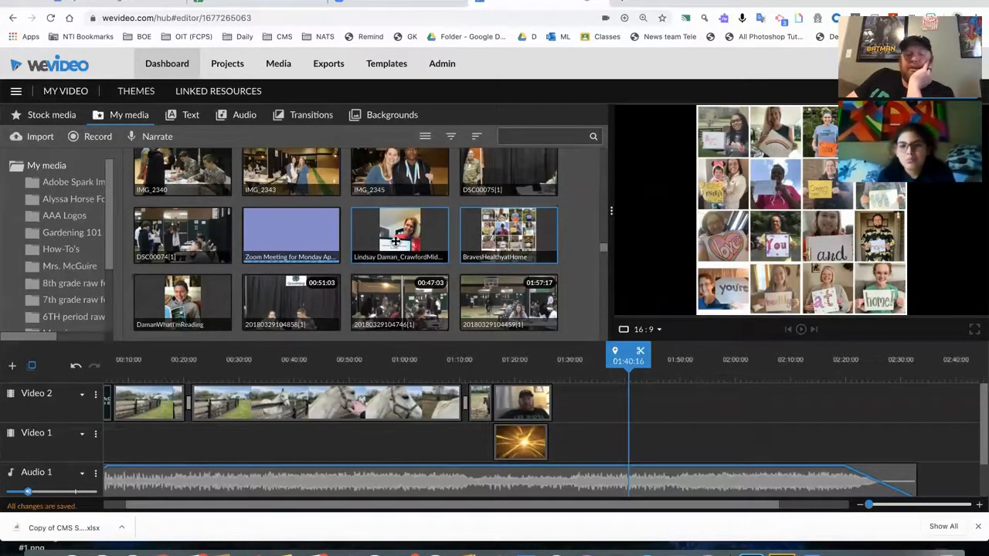
Place the Unity Day photo on Video 2 after the webcam clip, with the Green Tiles background on Video 1 extended to the photo's end
{"action": "left_click_drag", "start_coordinate": [395, 241], "coordinate": [588, 376]}
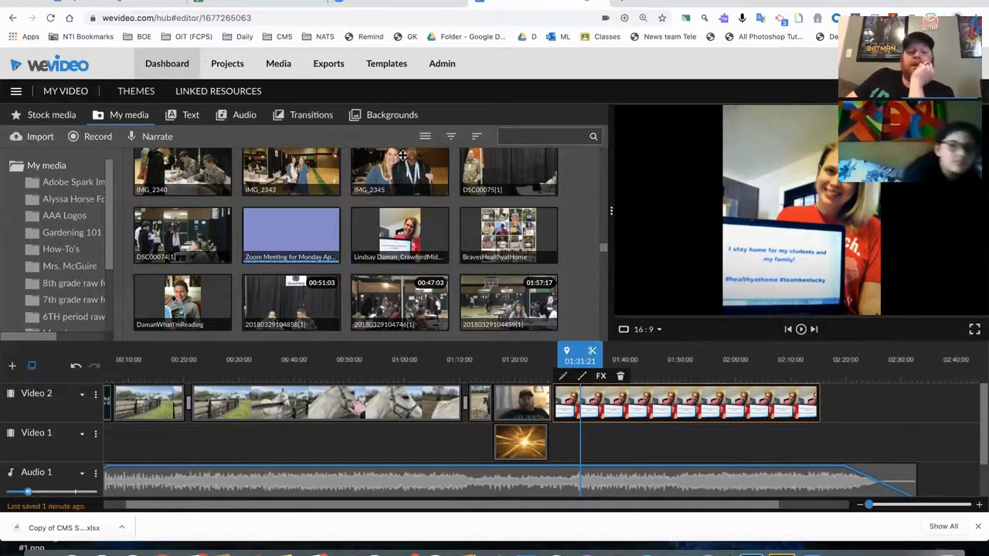
{"action": "left_click", "coordinate": [392, 116]}
{"action": "scroll", "coordinate": [482, 272], "scroll_direction": "down", "scroll_amount": 1}
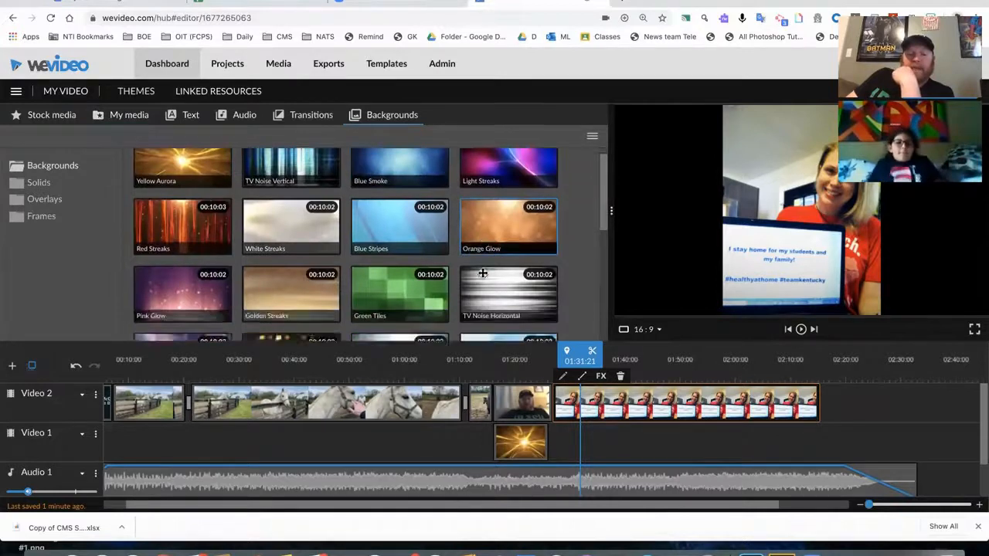
{"action": "scroll", "coordinate": [483, 272], "scroll_direction": "down", "scroll_amount": 2}
{"action": "left_click", "coordinate": [419, 166]}
{"action": "left_click_drag", "start_coordinate": [418, 166], "coordinate": [589, 444]}
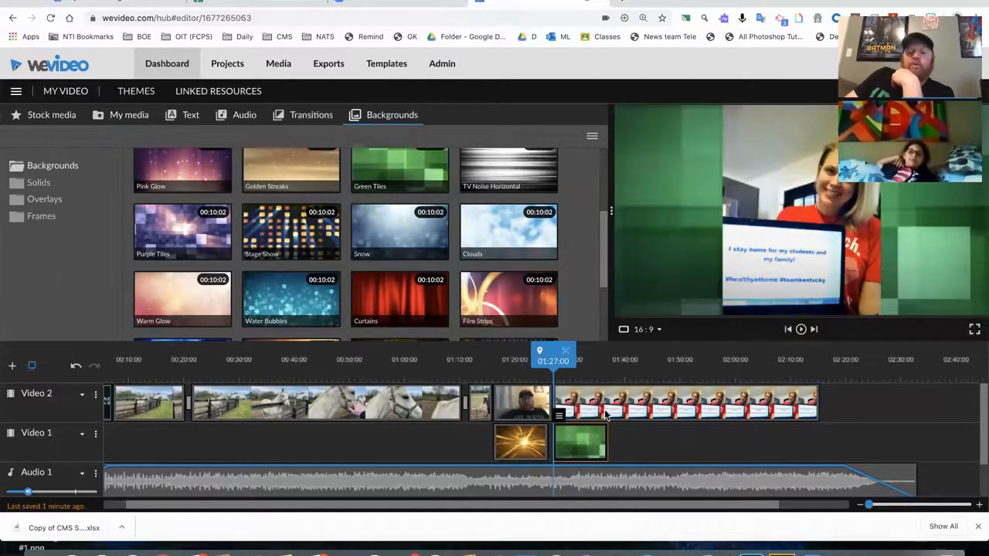
{"action": "left_click_drag", "start_coordinate": [606, 443], "coordinate": [817, 445]}
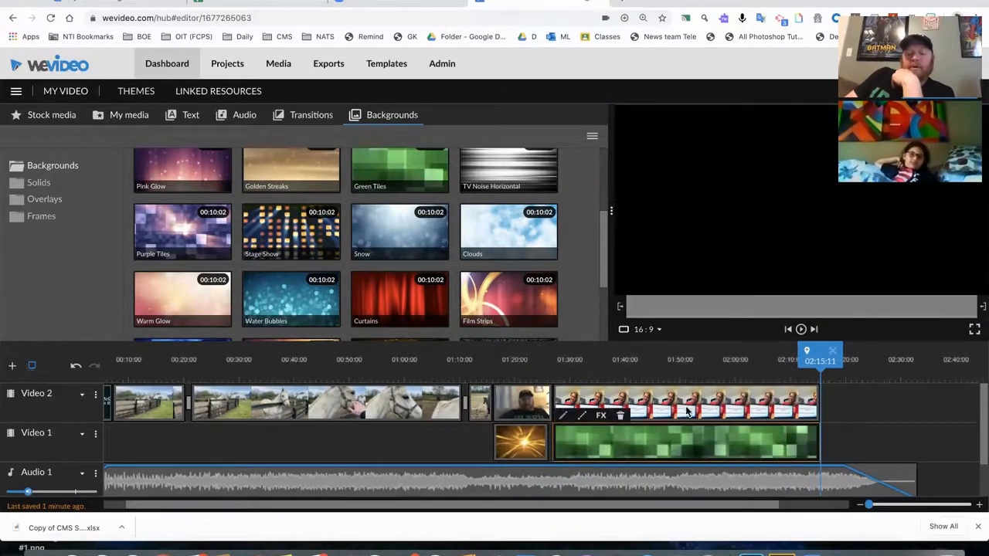
Try color keying on the Unity Day photo, sampling green 33ab5e and then the wall color a6ada9, and save the changes
{"action": "left_click", "coordinate": [582, 394]}
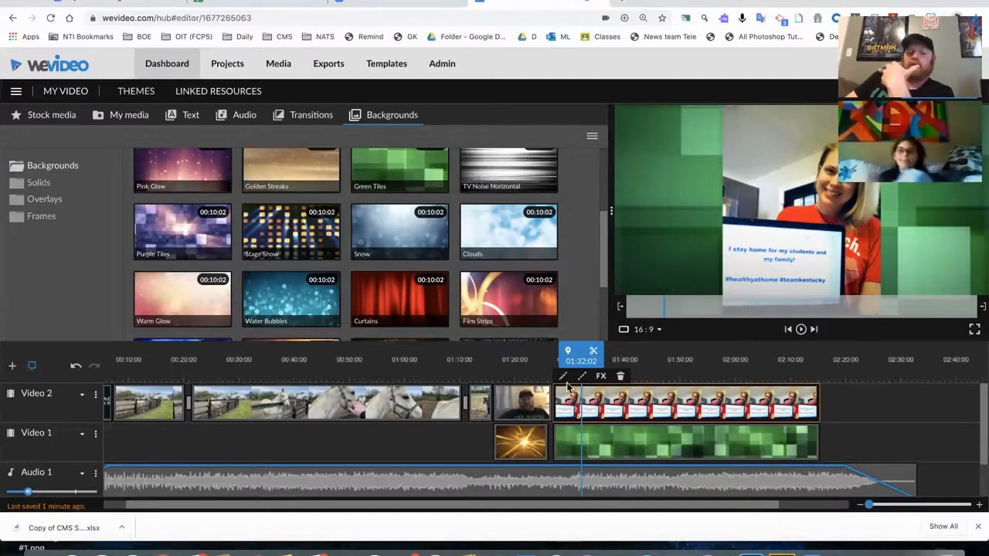
{"action": "left_click", "coordinate": [563, 377]}
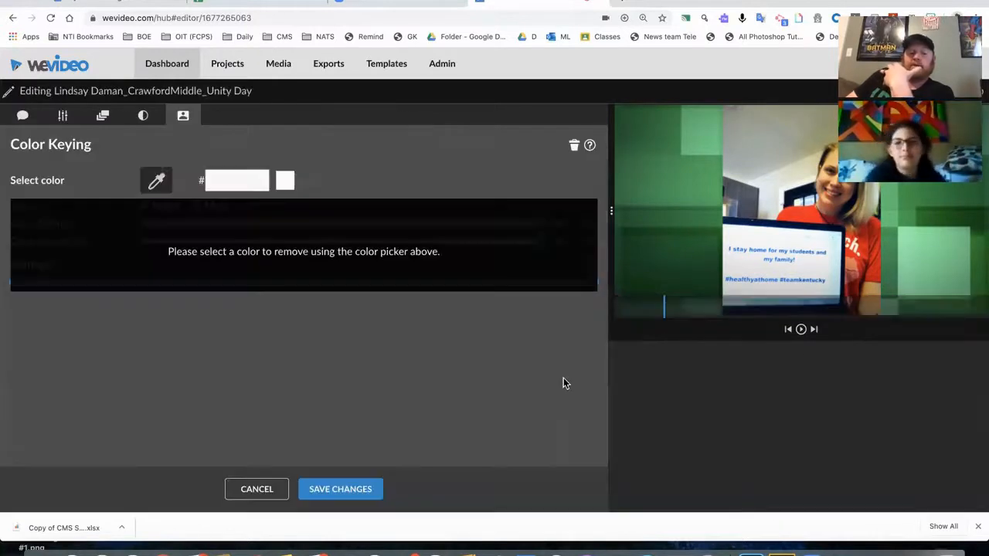
{"action": "left_click", "coordinate": [156, 183]}
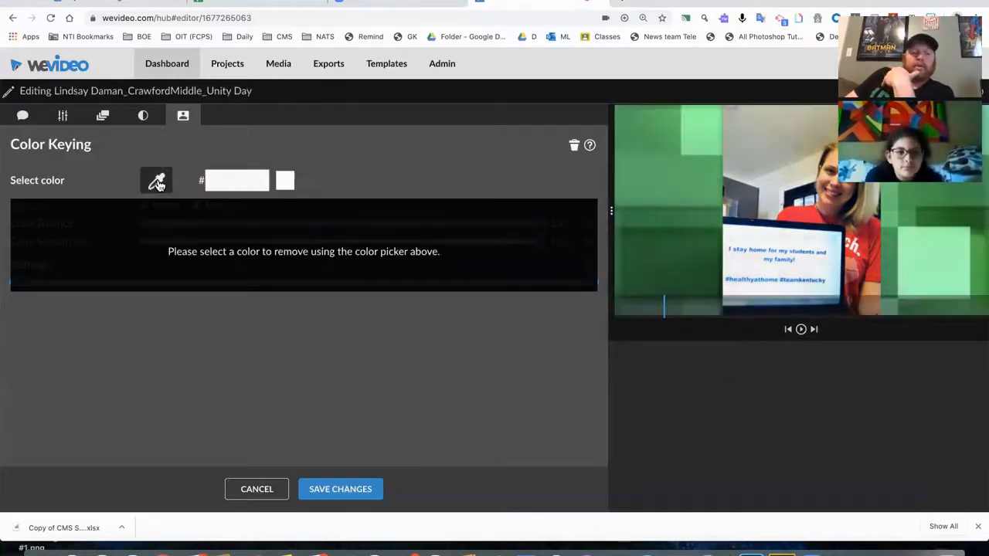
{"action": "left_click", "coordinate": [637, 162]}
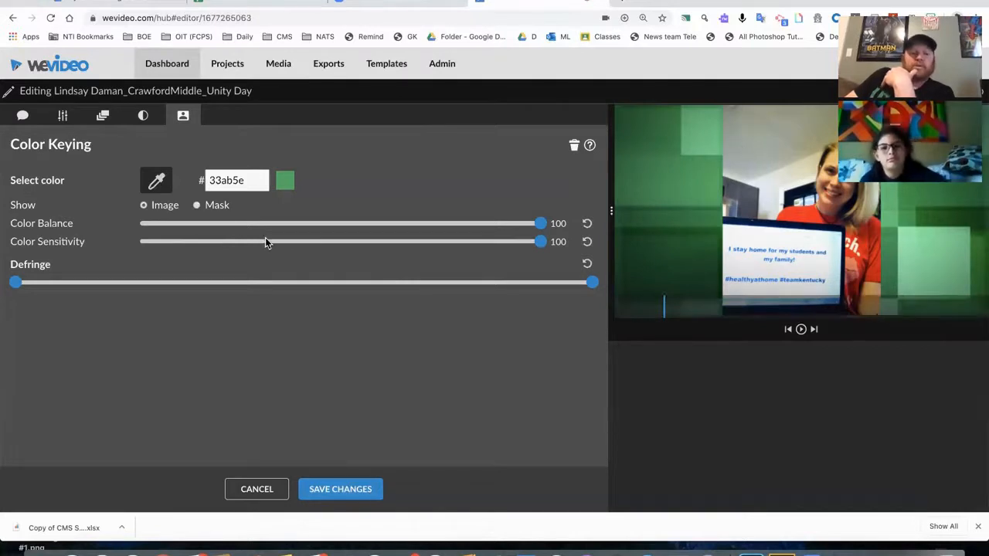
{"action": "left_click", "coordinate": [158, 182]}
{"action": "left_click", "coordinate": [763, 151]}
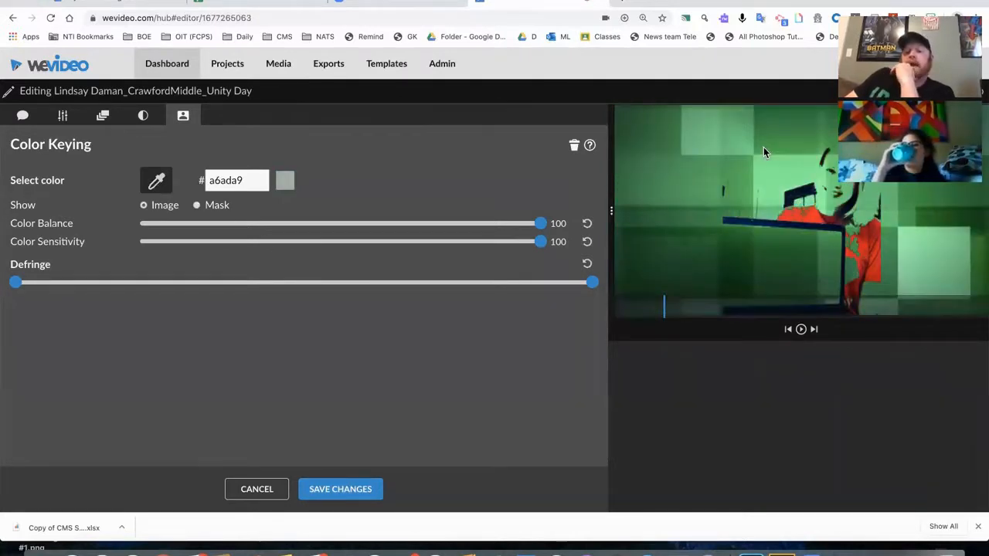
{"action": "left_click", "coordinate": [319, 491]}
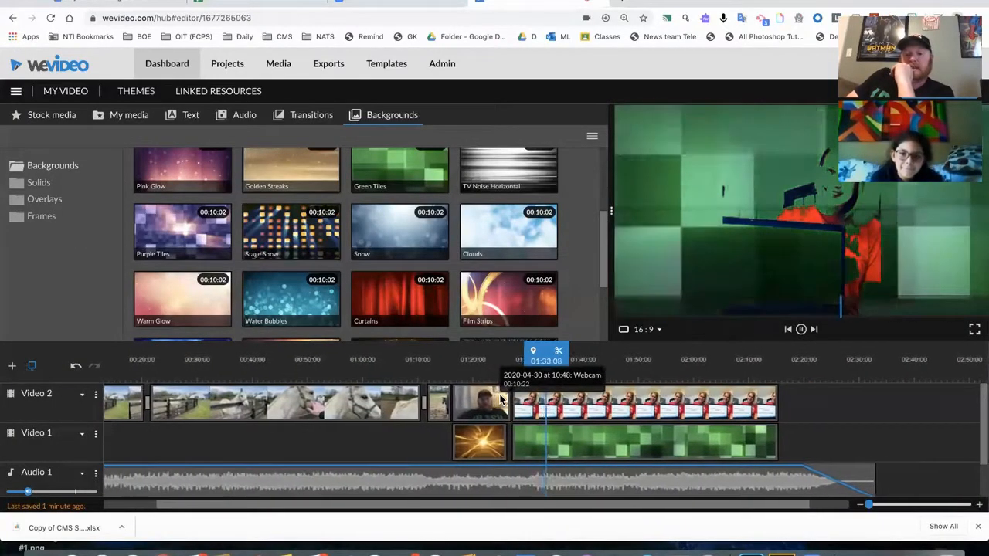
{"action": "key", "text": "space"}
{"action": "mouse_move", "coordinate": [611, 416]}
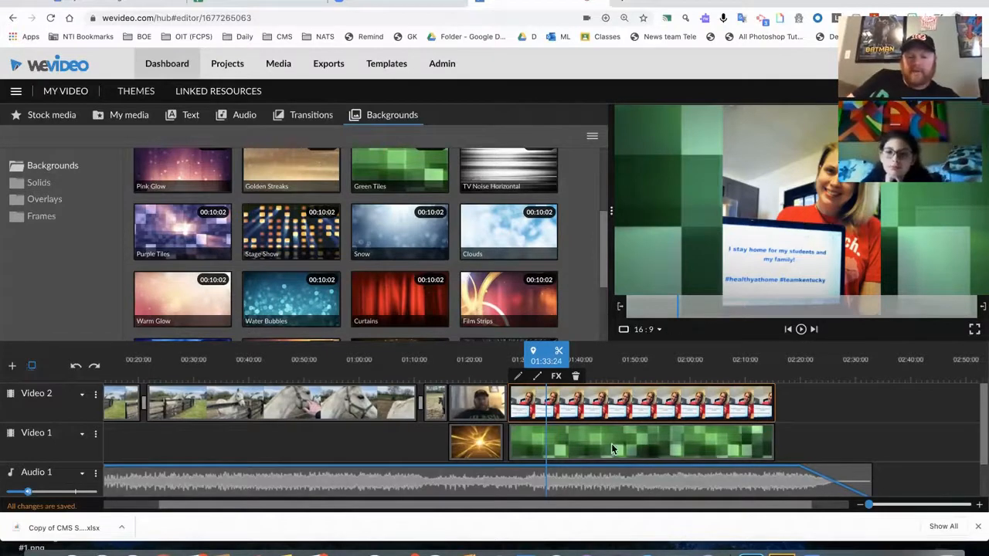
Delete the Green Tiles background from Video 1 and move the Unity Day photo down into its place
{"action": "left_click", "coordinate": [591, 436]}
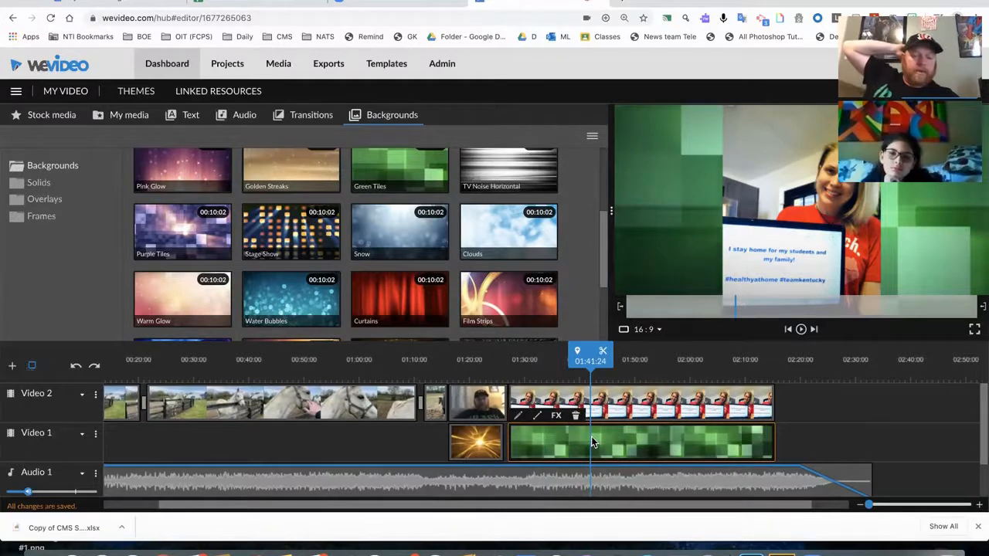
{"action": "left_click_drag", "start_coordinate": [591, 436], "coordinate": [891, 392]}
{"action": "left_click_drag", "start_coordinate": [676, 403], "coordinate": [929, 431]}
{"action": "left_click_drag", "start_coordinate": [693, 440], "coordinate": [769, 431]}
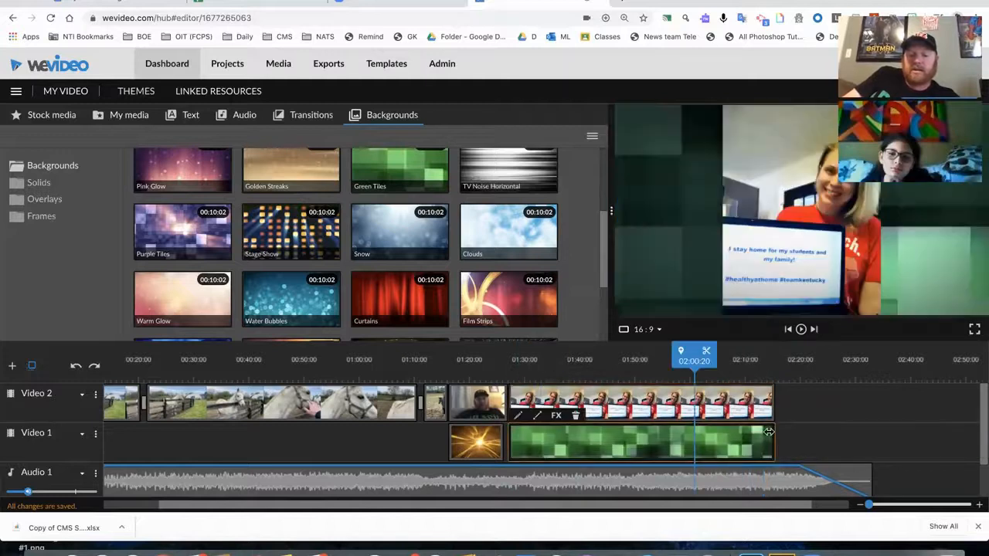
{"action": "key", "text": "Delete"}
{"action": "left_click_drag", "start_coordinate": [667, 404], "coordinate": [665, 444]}
{"action": "left_click_drag", "start_coordinate": [417, 186], "coordinate": [547, 407]}
{"action": "left_click", "coordinate": [533, 448]}
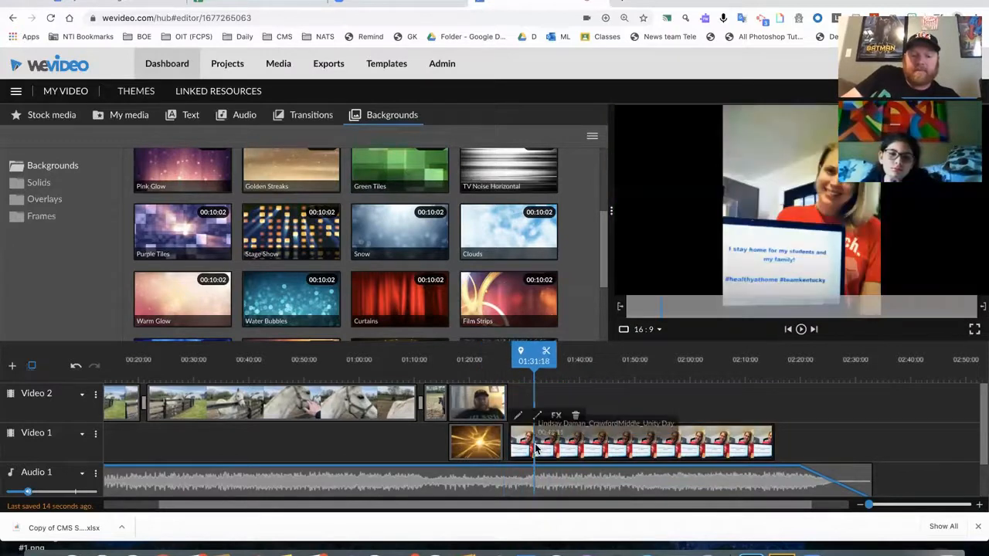
{"action": "double_click", "coordinate": [533, 448]}
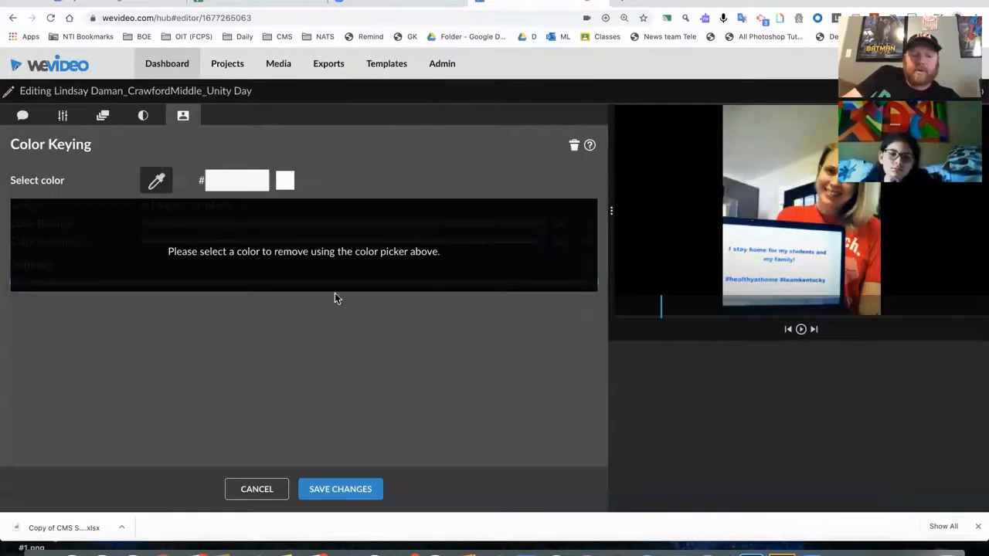
{"action": "left_click", "coordinate": [257, 488]}
Place the Curtains background on Video 2 above the Unity Day photo, stretch it to about 52 seconds, and play that section
{"action": "left_click_drag", "start_coordinate": [400, 300], "coordinate": [801, 404]}
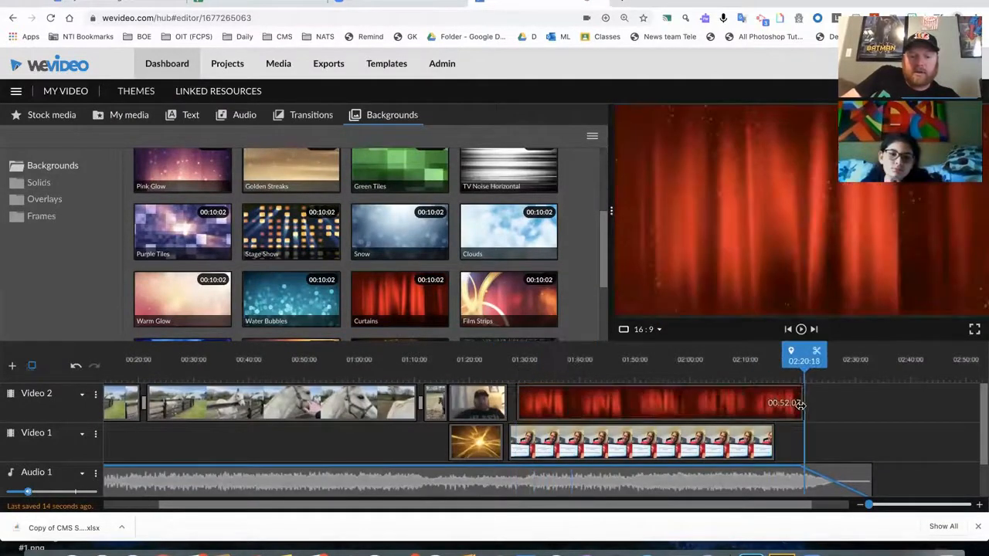
{"action": "left_click_drag", "start_coordinate": [802, 358], "coordinate": [450, 357]}
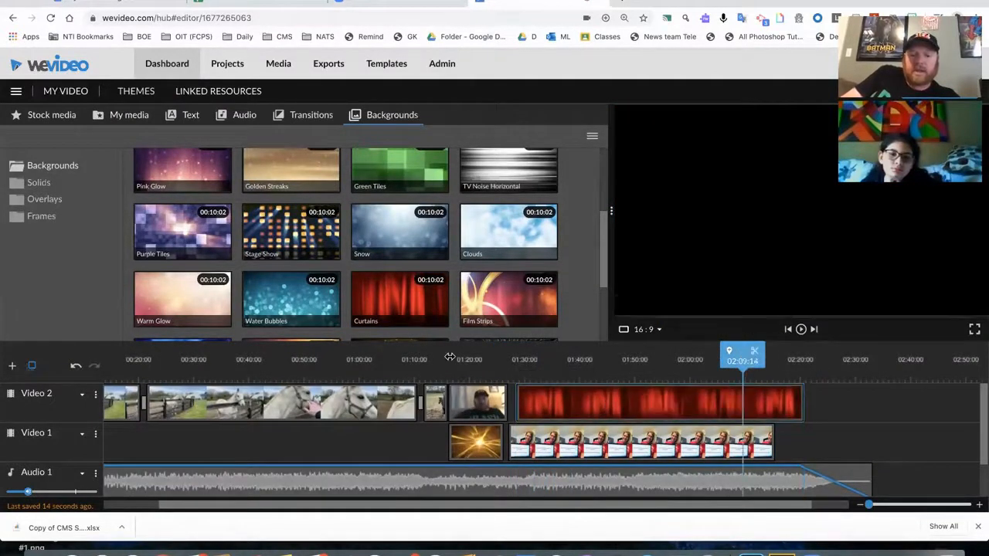
{"action": "left_click", "coordinate": [450, 357]}
{"action": "key", "text": "space"}
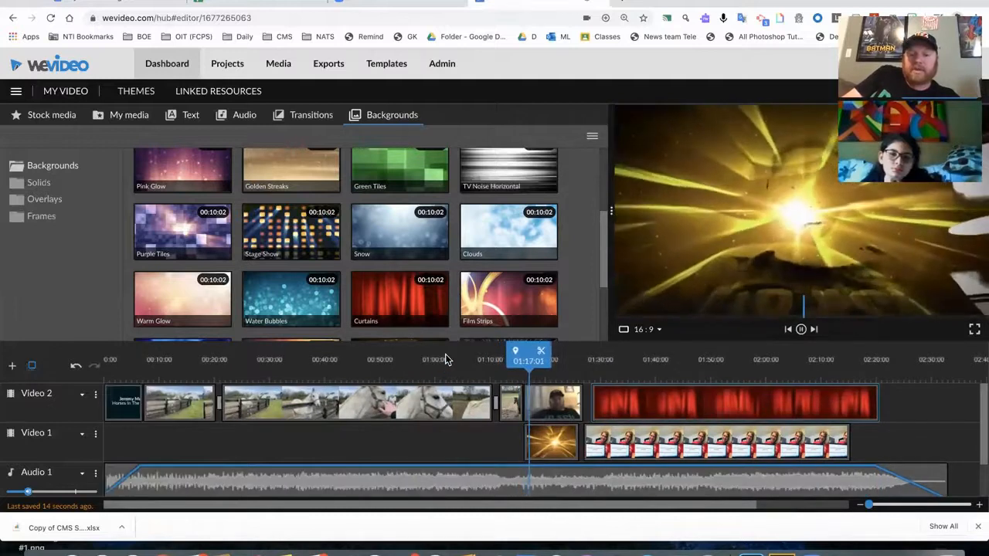
{"action": "left_click_drag", "start_coordinate": [531, 359], "coordinate": [626, 361]}
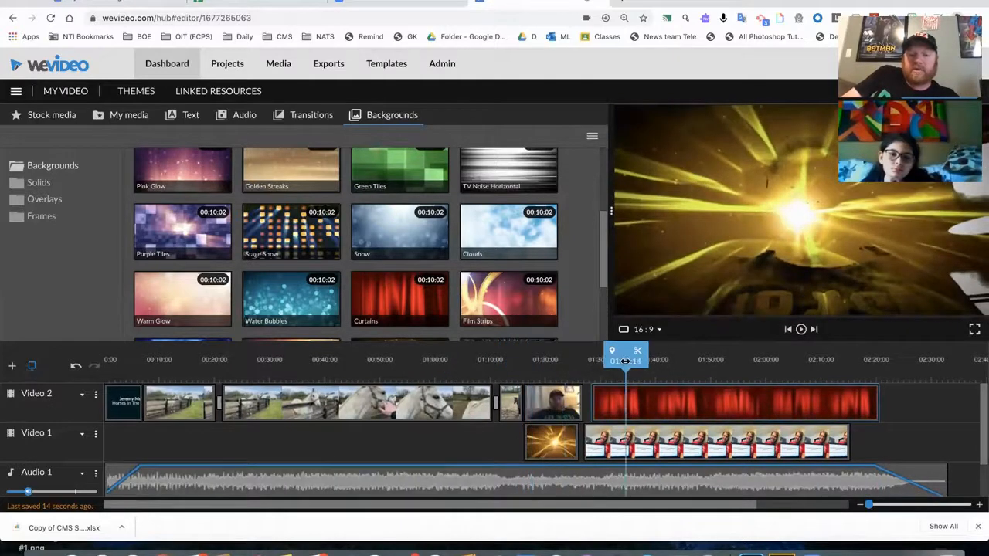
{"action": "key", "text": "space"}
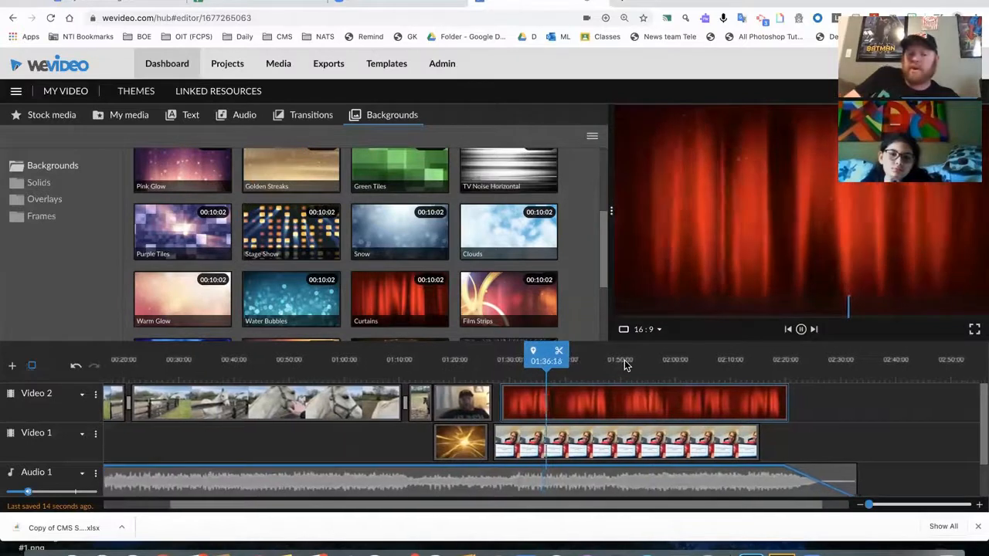
{"action": "key", "text": "space"}
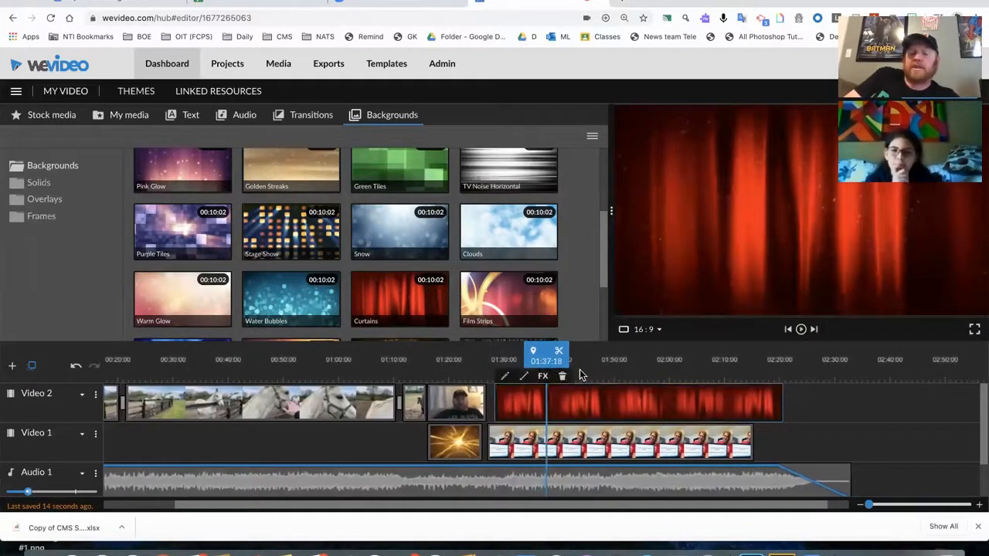
Key the dark red color 76020c out of the Curtains clip and save the changes
{"action": "left_click", "coordinate": [504, 376]}
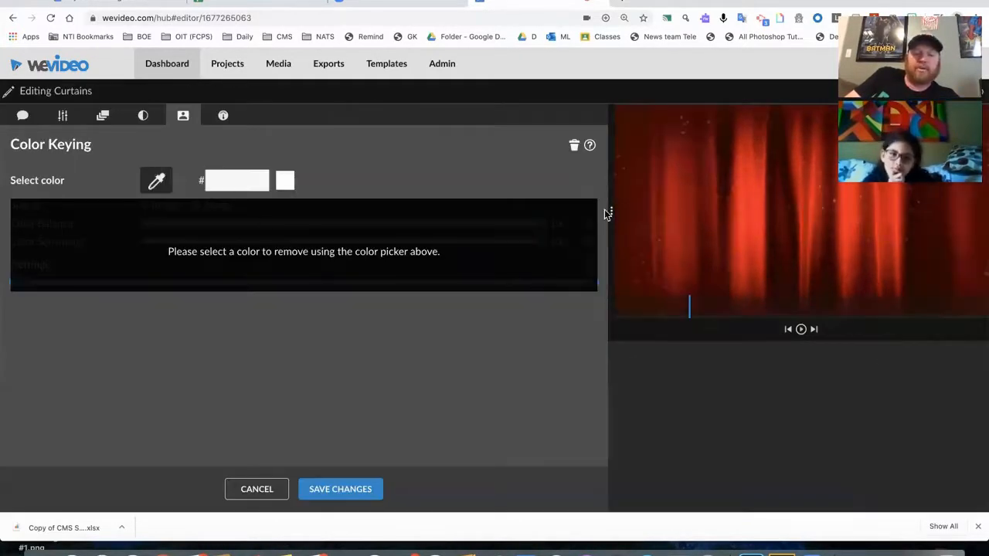
{"action": "left_click", "coordinate": [695, 218]}
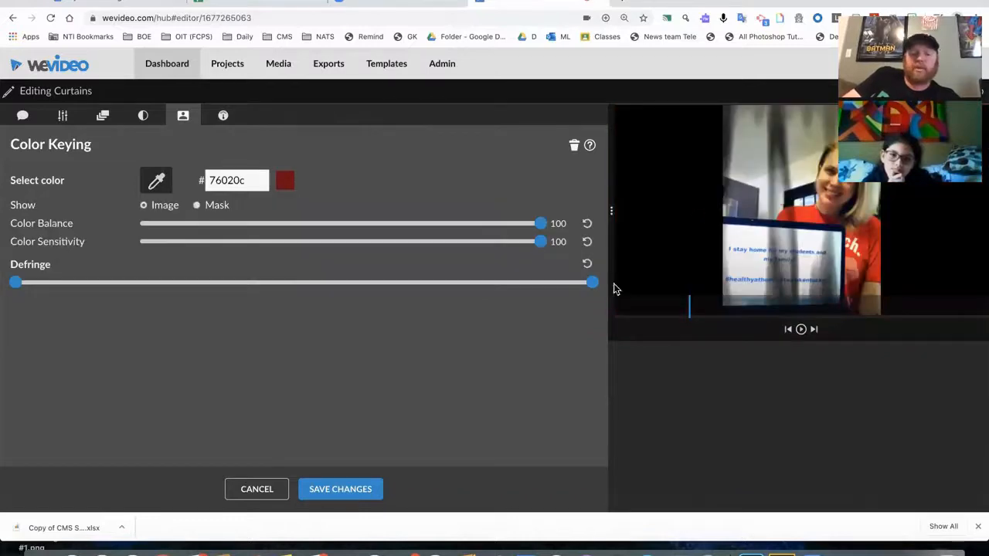
{"action": "left_click", "coordinate": [319, 498]}
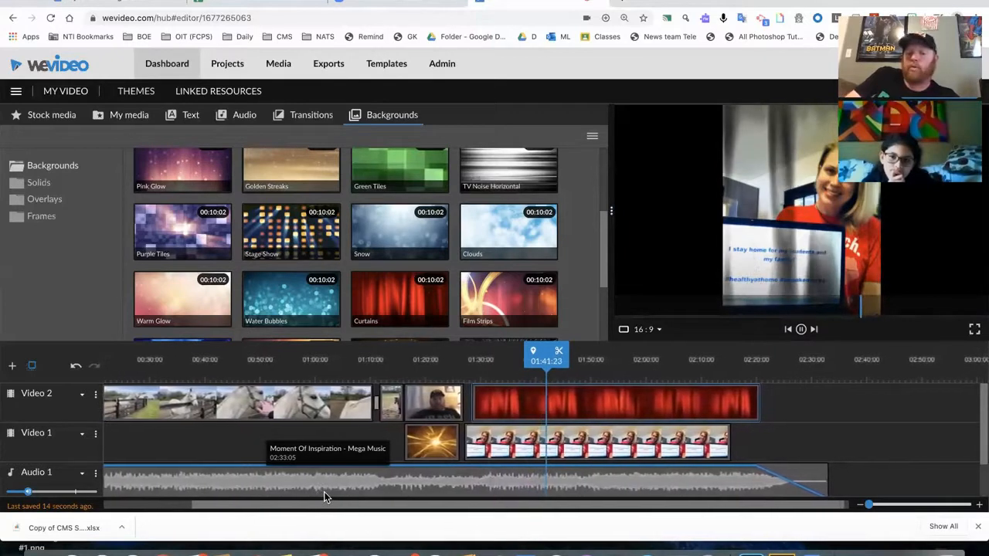
Stop playback and swap the two clips so the Unity Day photo is on Video 2 and Curtains on Video 1
{"action": "key", "text": "space"}
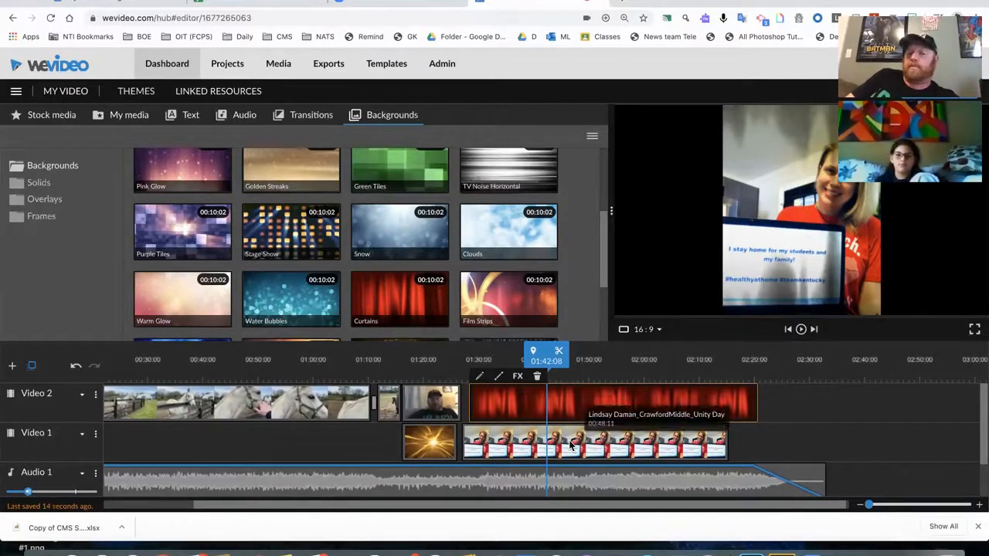
{"action": "left_click_drag", "start_coordinate": [570, 445], "coordinate": [719, 438]}
{"action": "left_click_drag", "start_coordinate": [834, 410], "coordinate": [521, 422]}
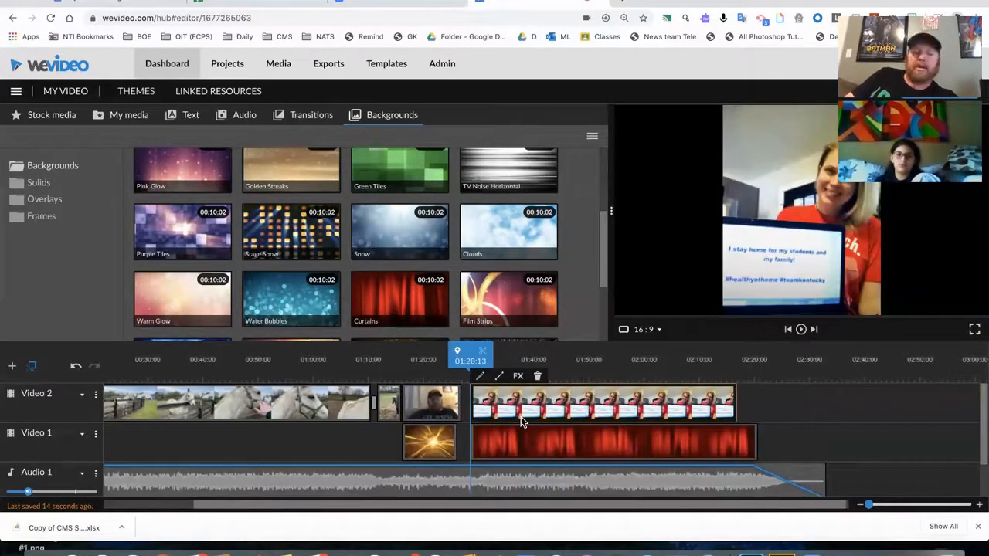
Rename the Video 2 track to "Main video"
{"action": "left_click", "coordinate": [41, 395]}
{"action": "left_click_drag", "start_coordinate": [54, 394], "coordinate": [6, 399]}
{"action": "key", "text": "BackSpace"}
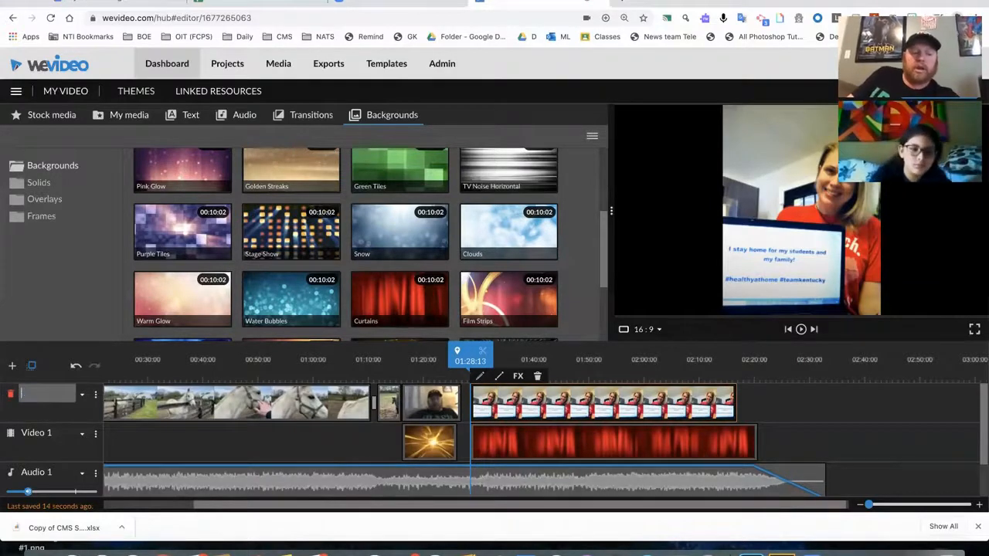
{"action": "type", "text": "Main vide"}
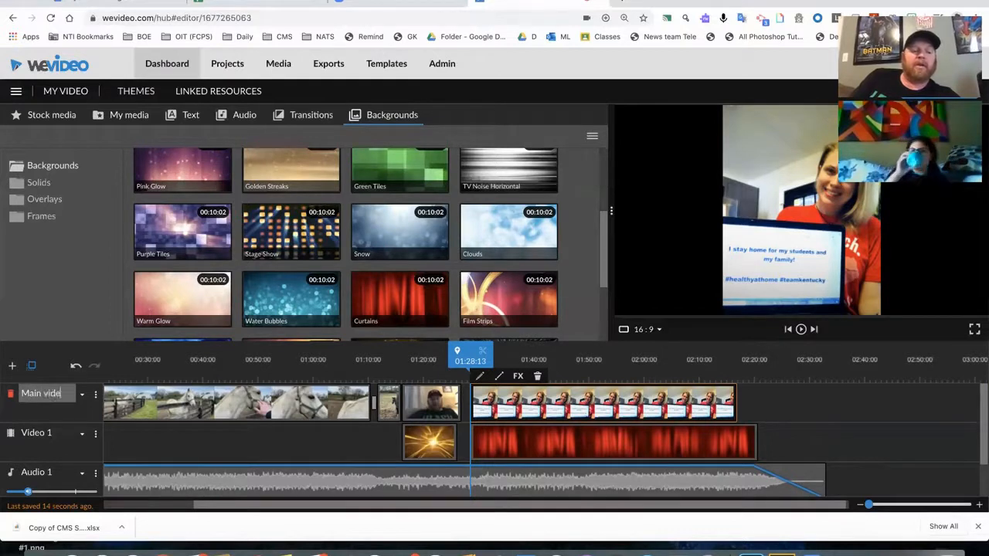
Rename the Video 1 track to "green screen background"
{"action": "left_click", "coordinate": [44, 431]}
{"action": "key", "text": "BackSpace"}
{"action": "left_click_drag", "start_coordinate": [20, 430], "coordinate": [5, 438]}
{"action": "key", "text": "BackSpace"}
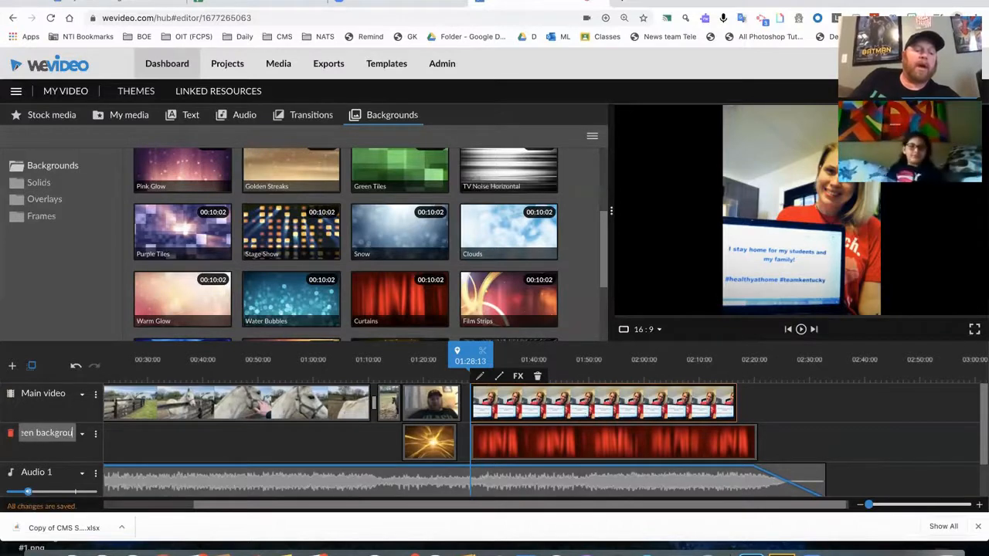
{"action": "type", "text": "nd"}
{"action": "key", "text": "Return"}
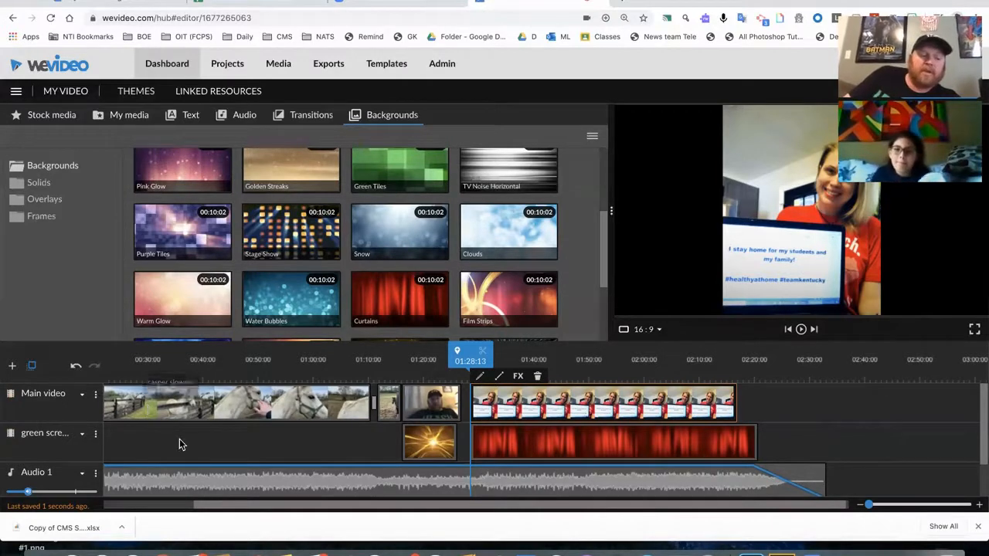
Rename the Audio 1 track to "music"
{"action": "scroll", "coordinate": [178, 439], "scroll_direction": "down", "scroll_amount": 3}
{"action": "left_click", "coordinate": [45, 421]}
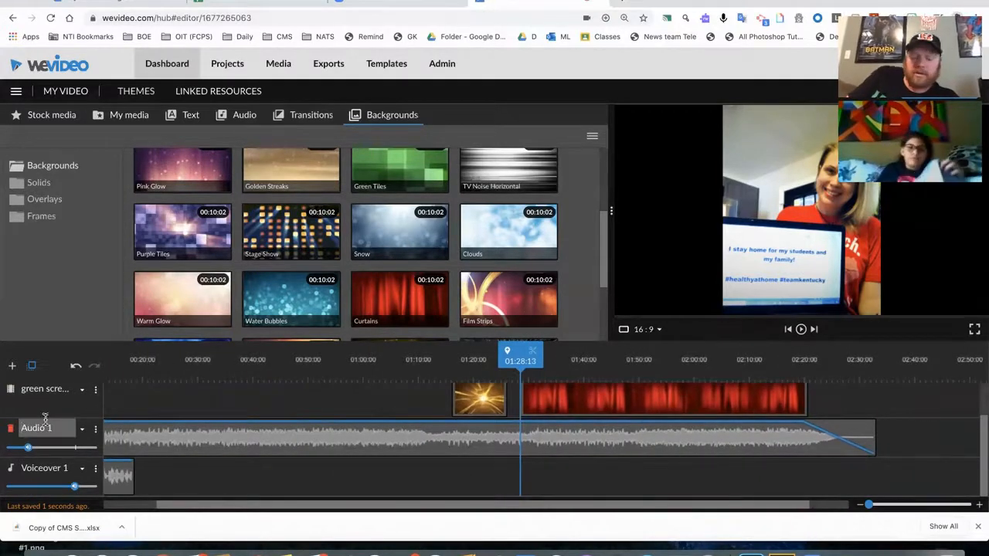
{"action": "left_click_drag", "start_coordinate": [56, 428], "coordinate": [19, 431]}
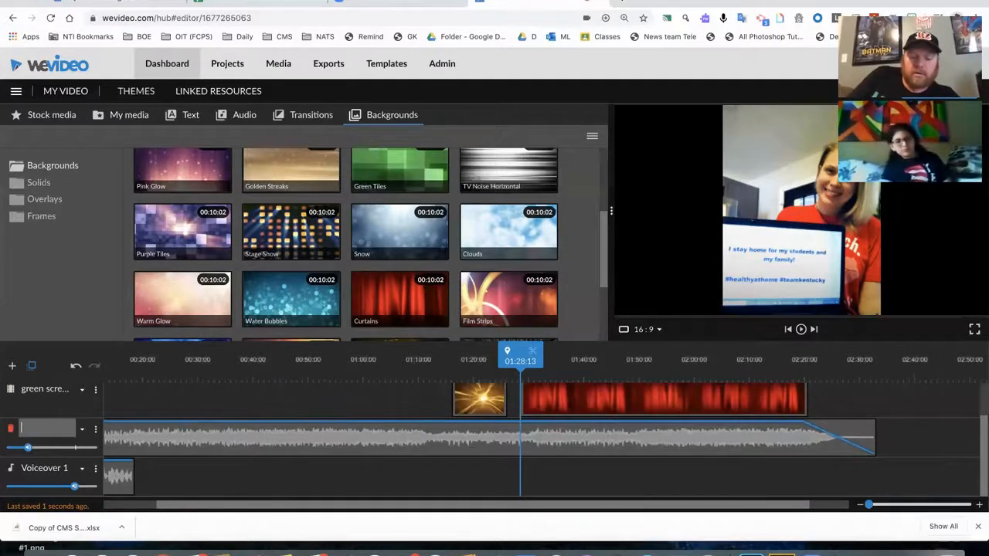
{"action": "key", "text": "Return"}
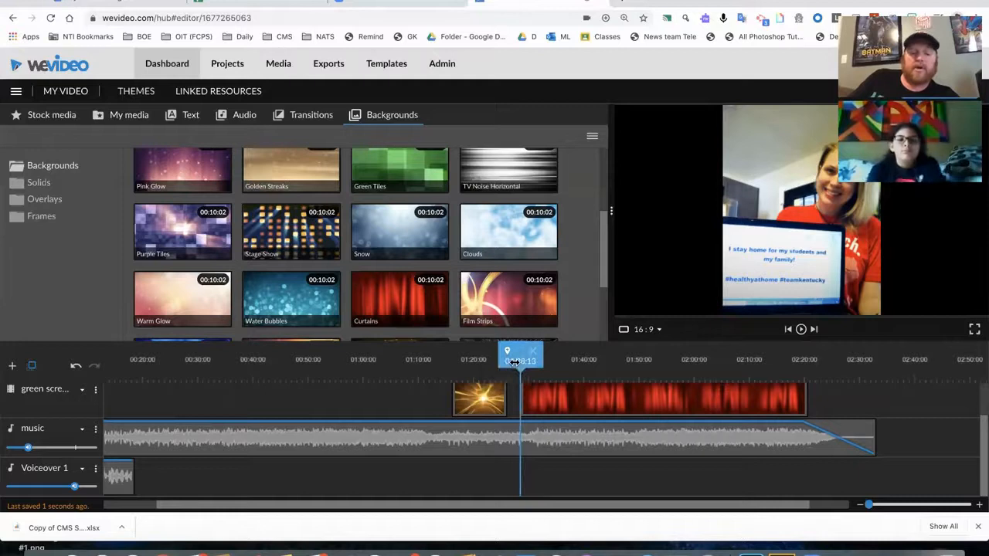
Return the playhead to the start of the timeline and play the whole video
{"action": "left_click_drag", "start_coordinate": [520, 355], "coordinate": [4, 352]}
{"action": "scroll", "coordinate": [222, 435], "scroll_direction": "up", "scroll_amount": 3}
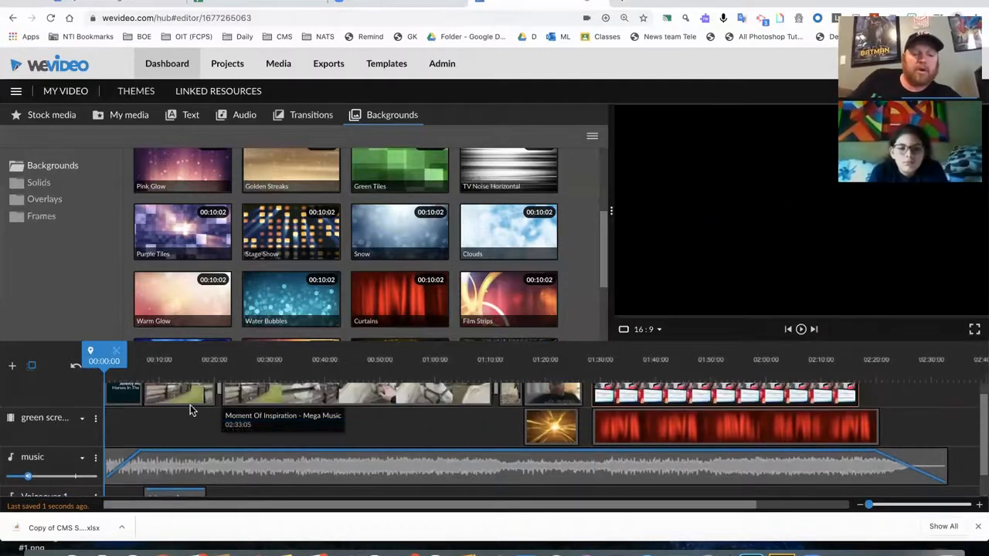
{"action": "key", "text": "space"}
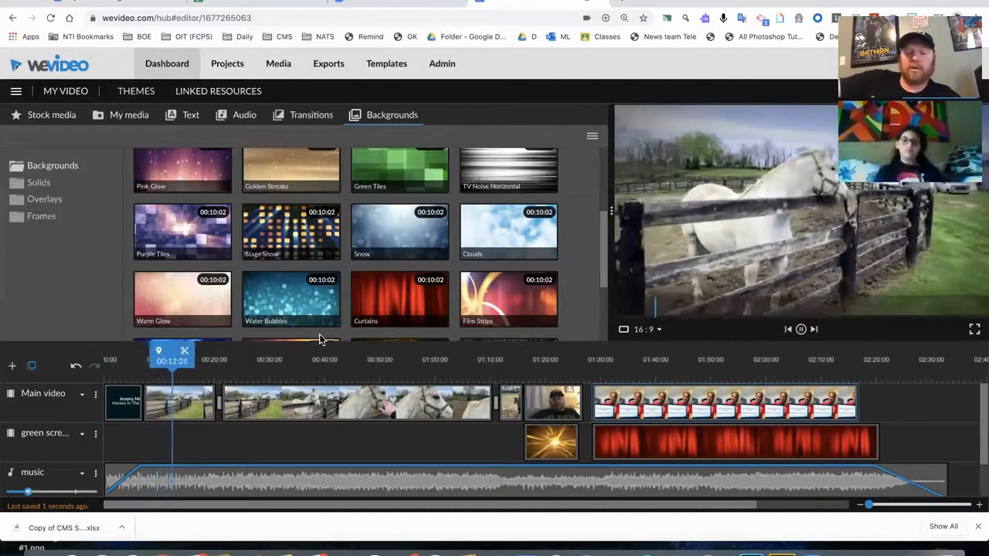
Pause the video playback, switch to a new browser tab and open My Drive in Google Drive
{"action": "key", "text": "space"}
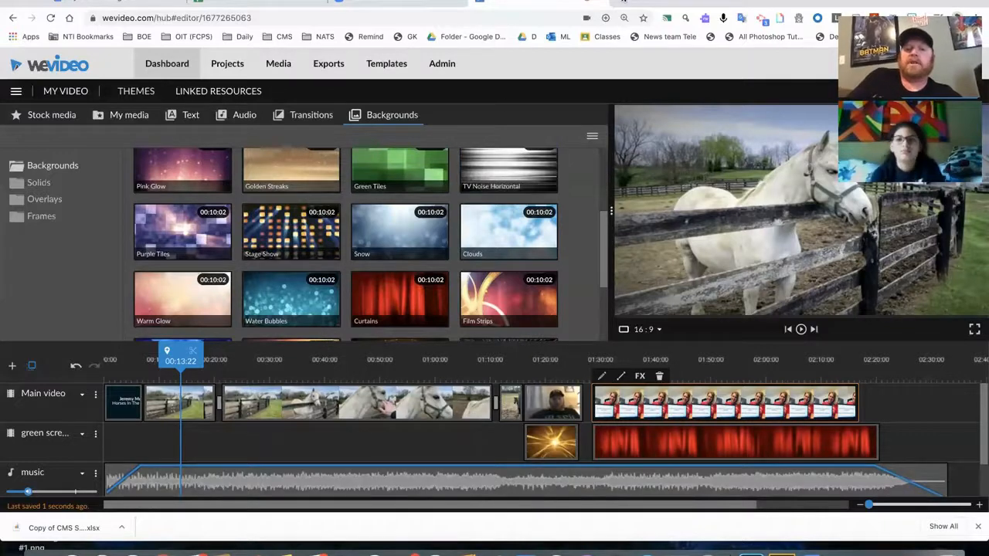
{"action": "left_click", "coordinate": [622, 2]}
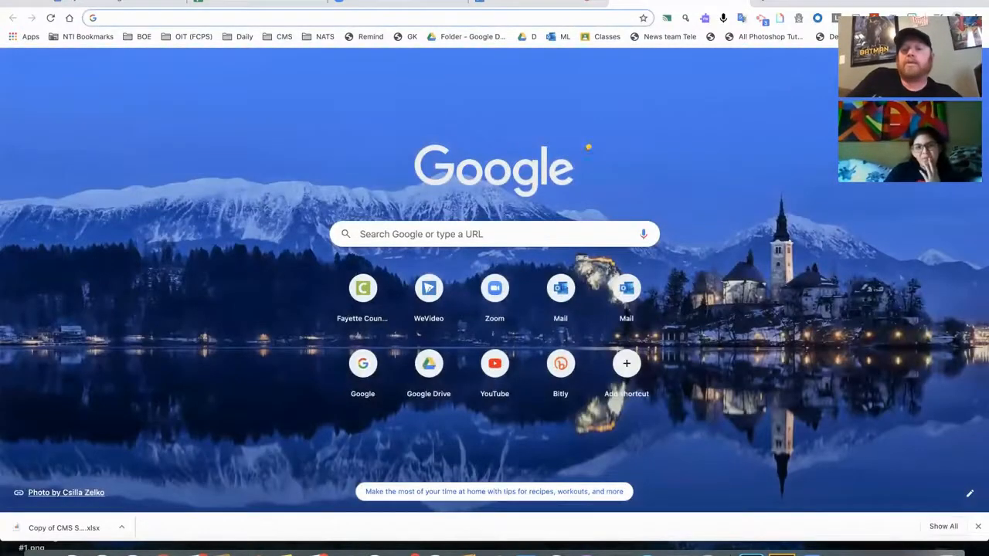
{"action": "left_click", "coordinate": [942, 65]}
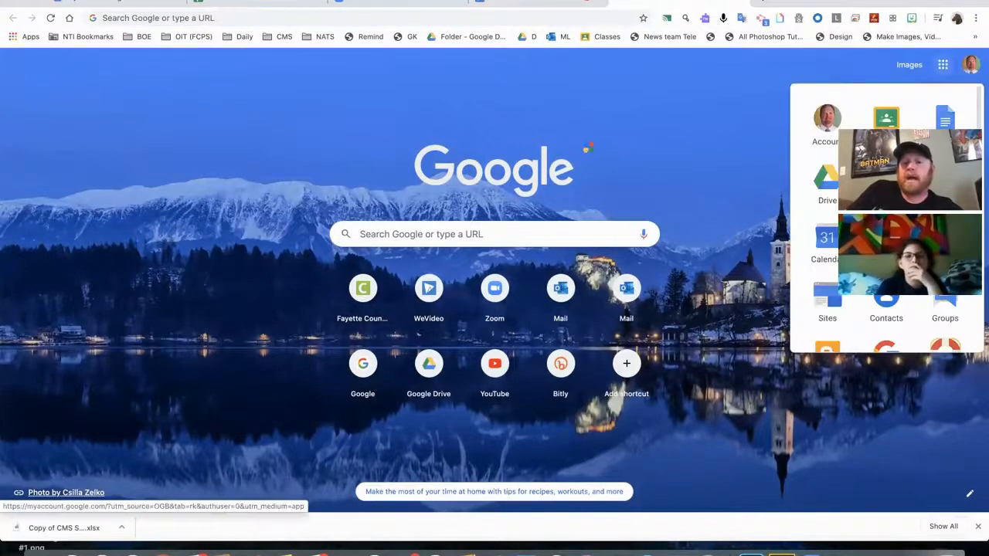
{"action": "left_click", "coordinate": [827, 176]}
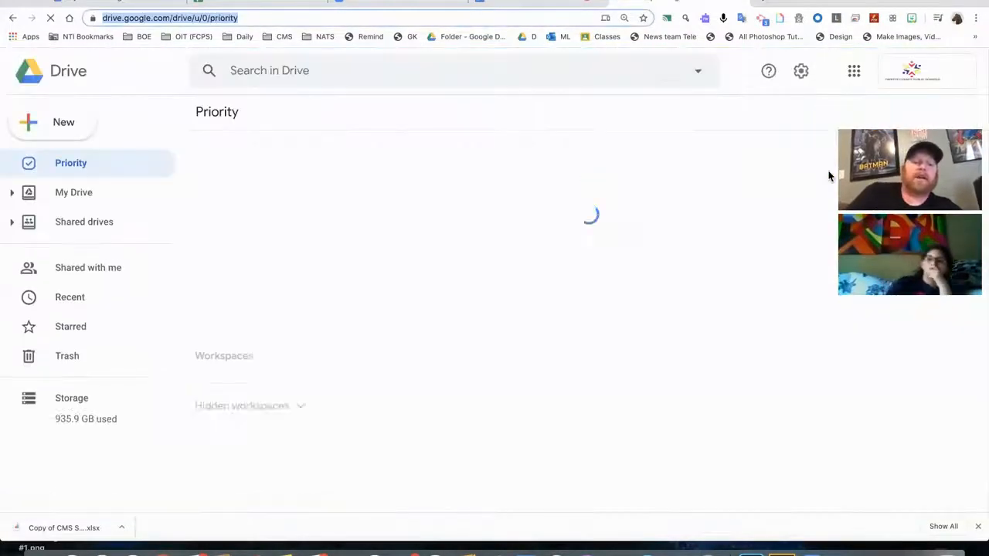
{"action": "left_click", "coordinate": [85, 197]}
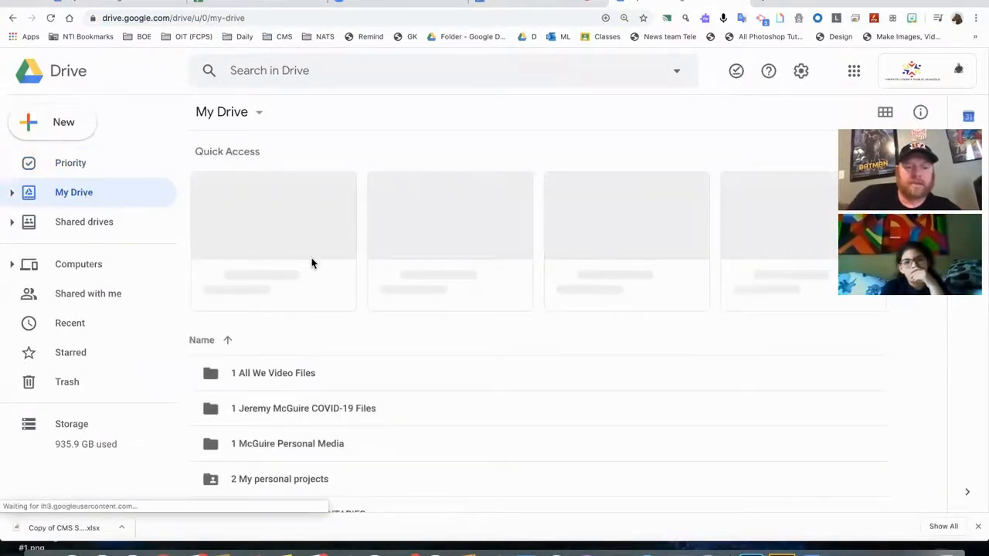
Open the Staff Videos folder inside "Shared video folder for news" in the COVID-19 Files folder
{"action": "scroll", "coordinate": [311, 261], "scroll_direction": "down", "scroll_amount": 2}
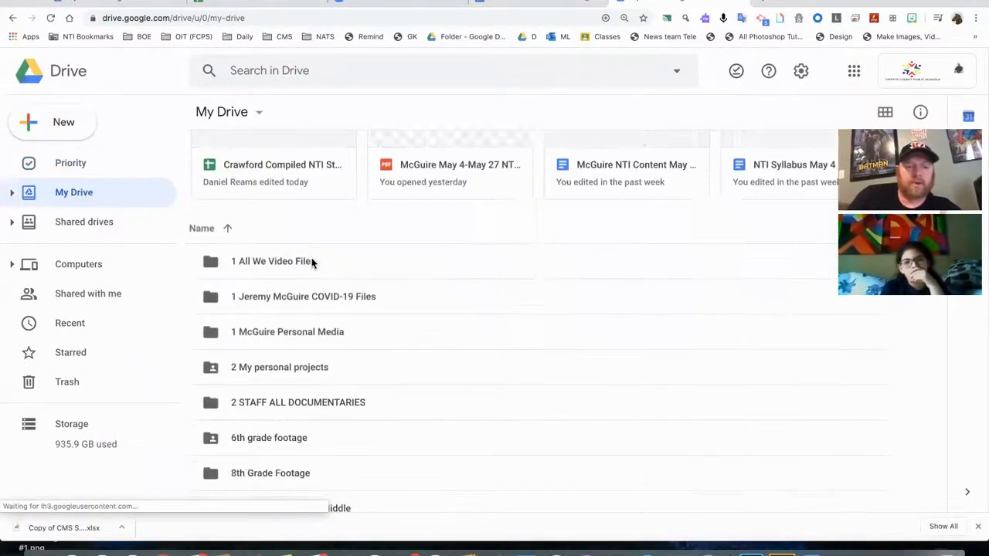
{"action": "double_click", "coordinate": [299, 301]}
{"action": "left_click_drag", "start_coordinate": [300, 301], "coordinate": [296, 405]}
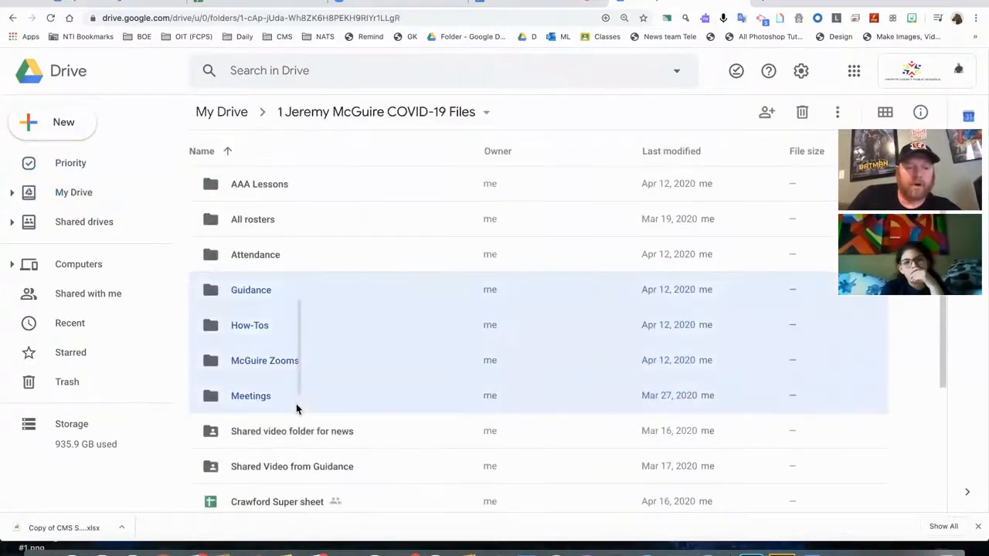
{"action": "left_click_drag", "start_coordinate": [315, 442], "coordinate": [310, 435]}
{"action": "left_click", "coordinate": [310, 434]}
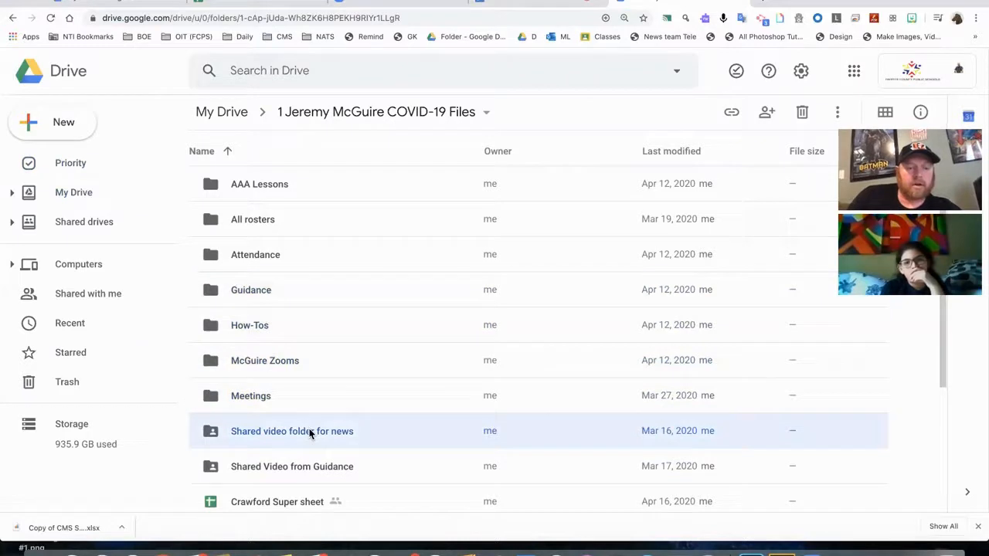
{"action": "double_click", "coordinate": [310, 434]}
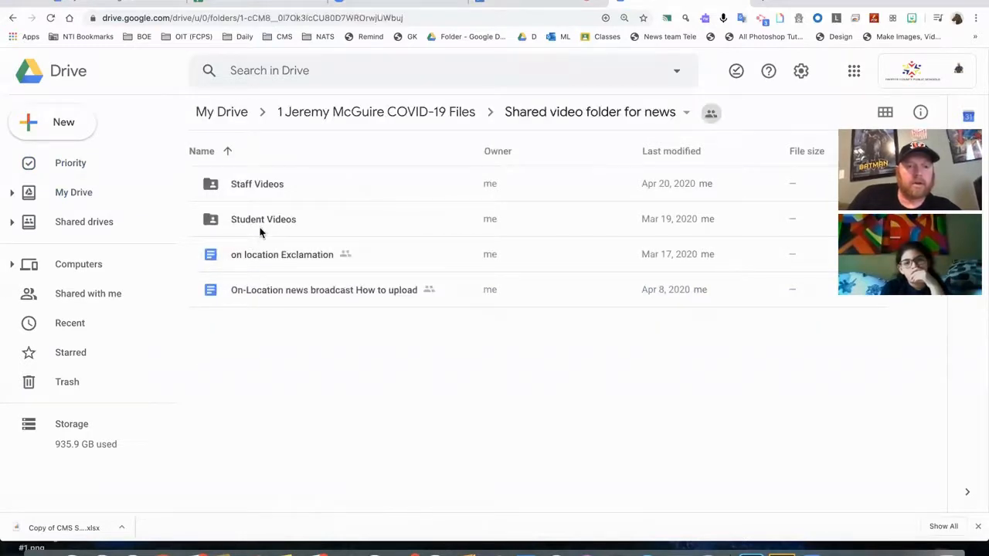
{"action": "left_click", "coordinate": [265, 193]}
{"action": "double_click", "coordinate": [266, 192]}
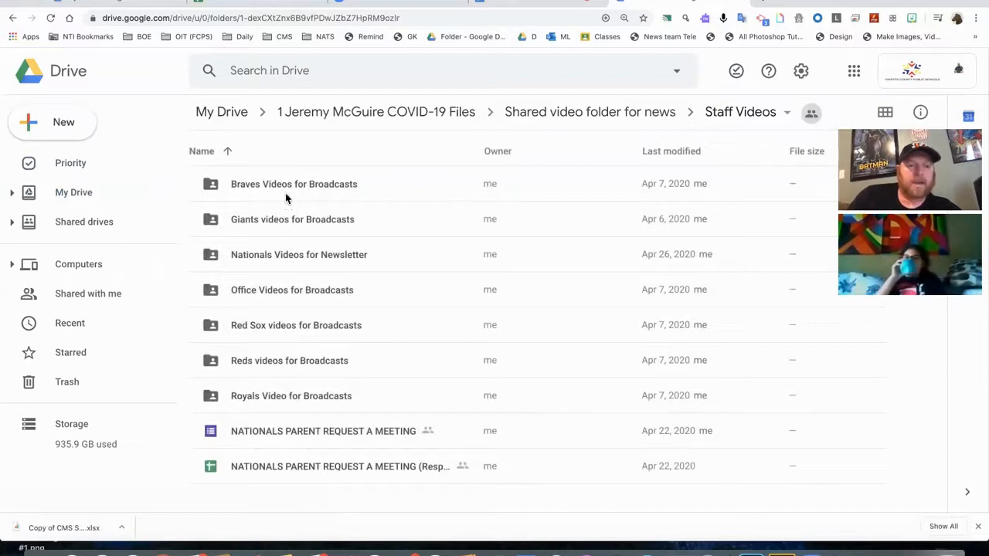
Look into the Braves, Giants, Reds and Royals broadcast video folders and go back to the COVID-19 Files folder
{"action": "double_click", "coordinate": [287, 188]}
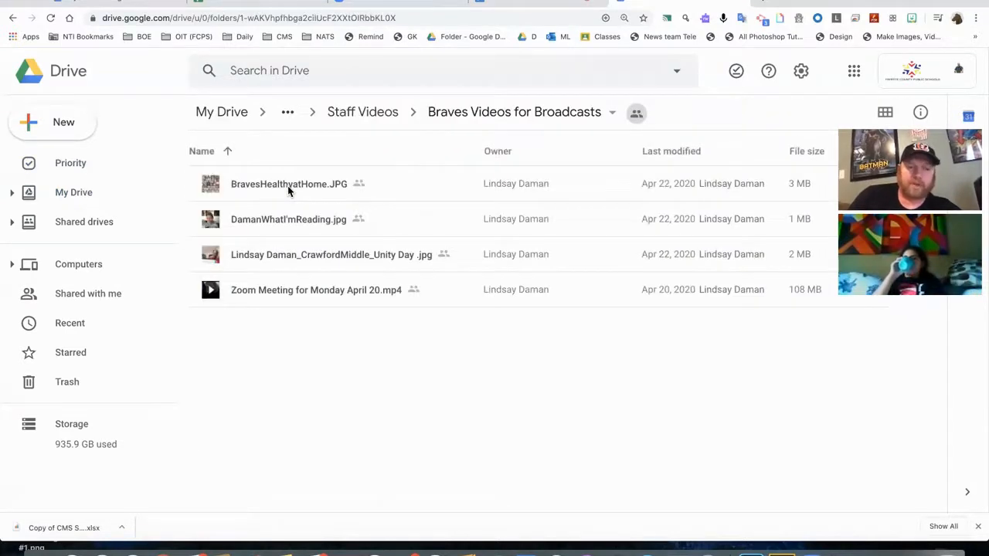
{"action": "left_click", "coordinate": [13, 18]}
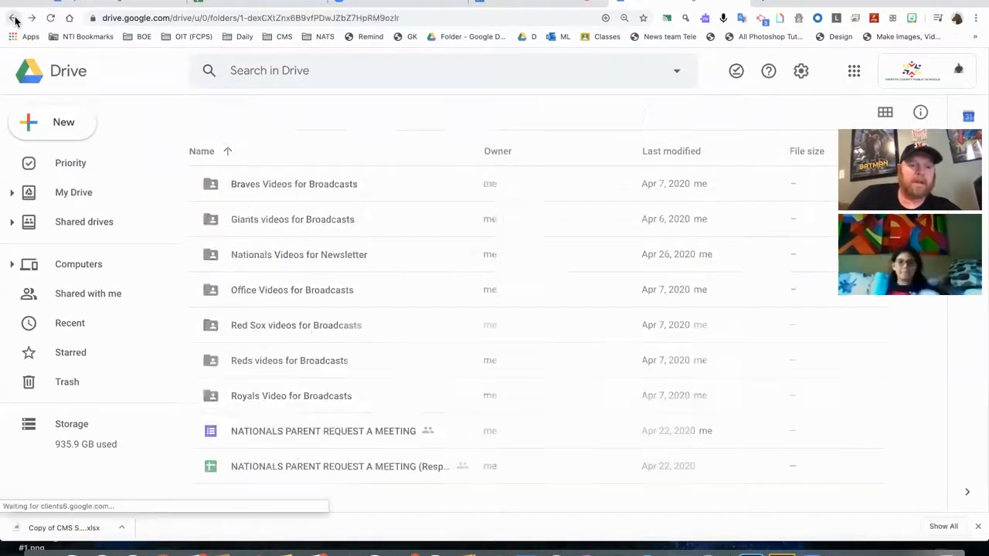
{"action": "double_click", "coordinate": [290, 226]}
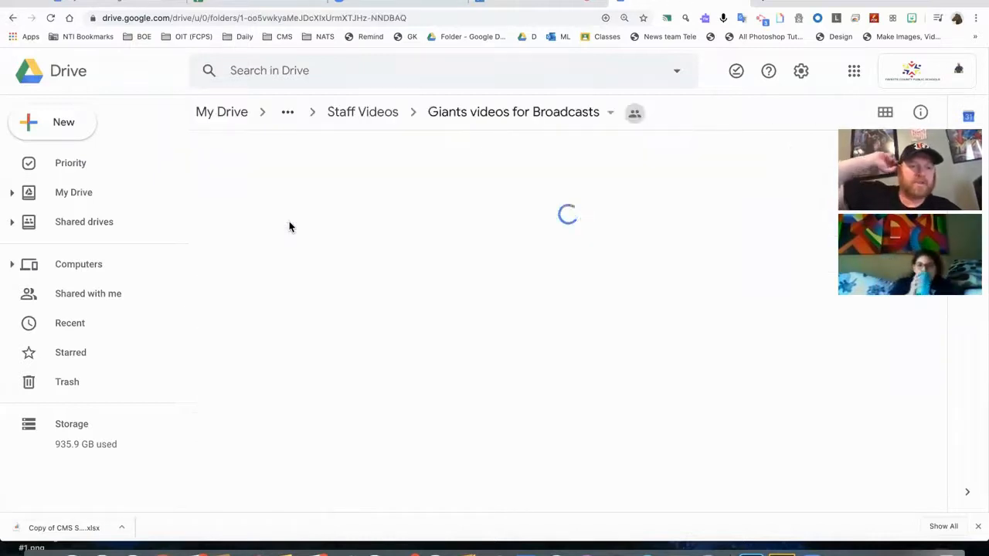
{"action": "left_click", "coordinate": [13, 19]}
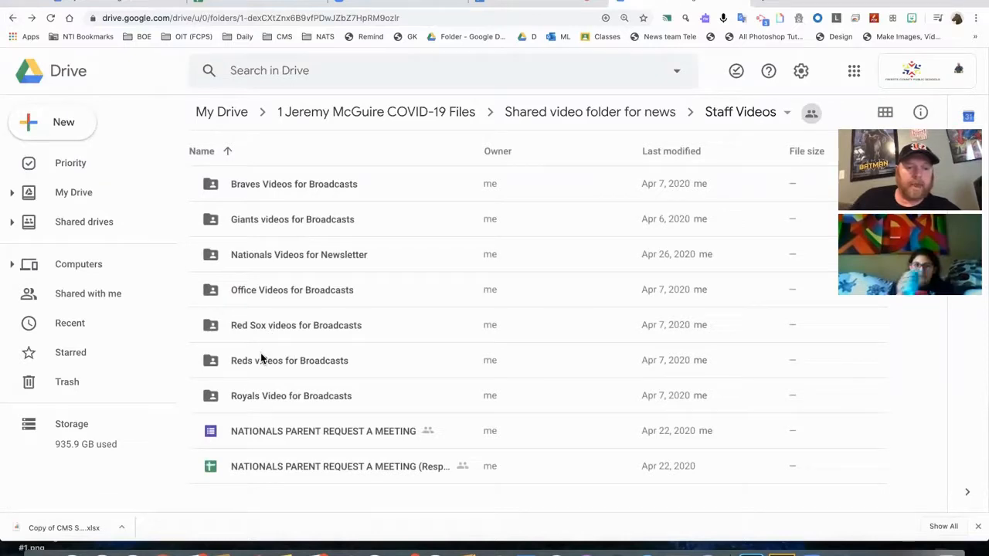
{"action": "double_click", "coordinate": [261, 360]}
{"action": "left_click", "coordinate": [13, 18]}
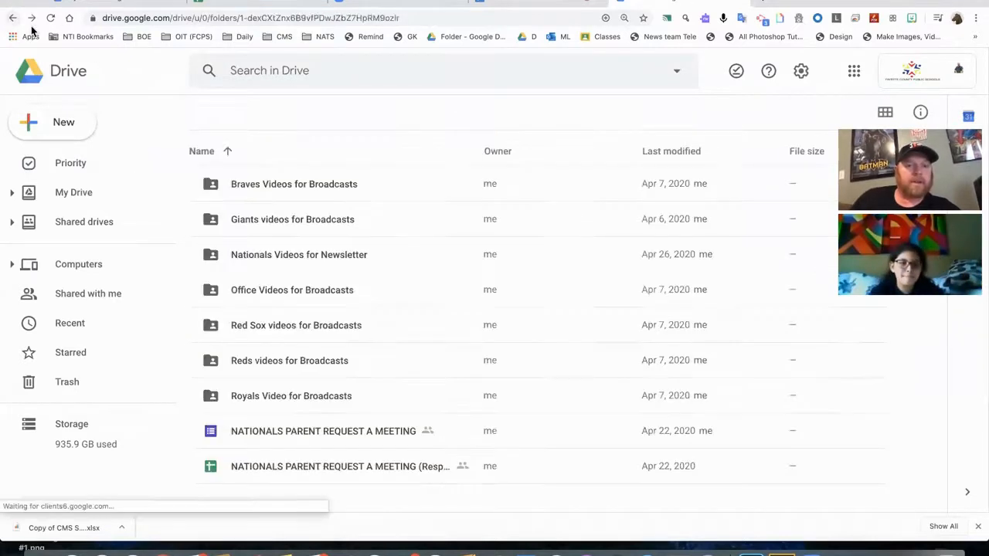
{"action": "double_click", "coordinate": [271, 394]}
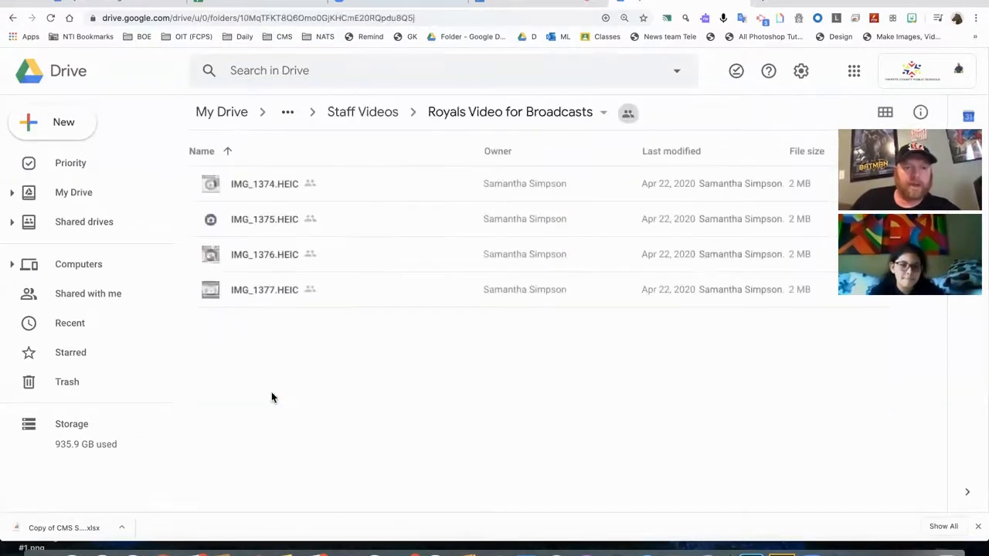
{"action": "left_click", "coordinate": [13, 19]}
{"action": "left_click", "coordinate": [13, 18]}
{"action": "left_click", "coordinate": [13, 18]}
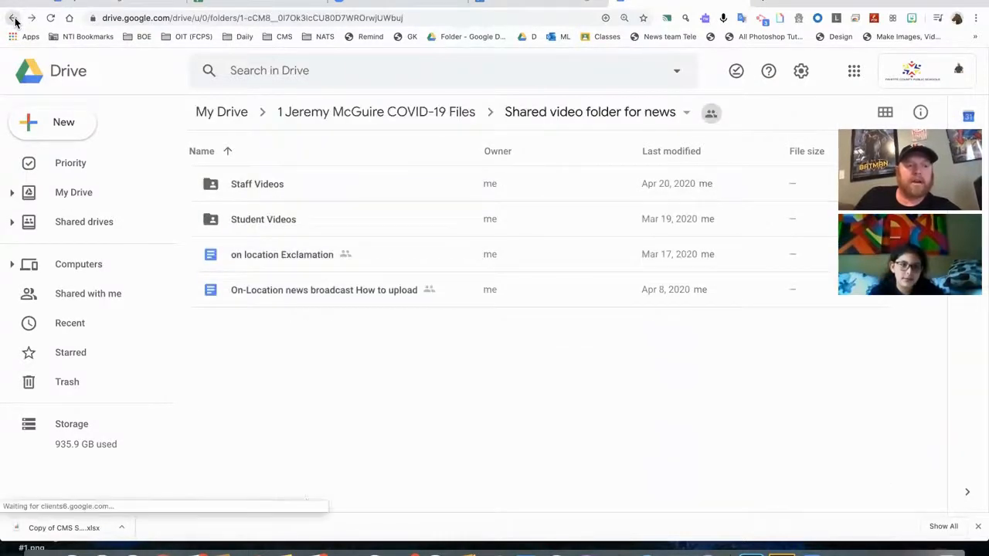
Open the "6th grade footage" folder in My Drive, check its sharing settings and return to My Drive
{"action": "left_click", "coordinate": [83, 190]}
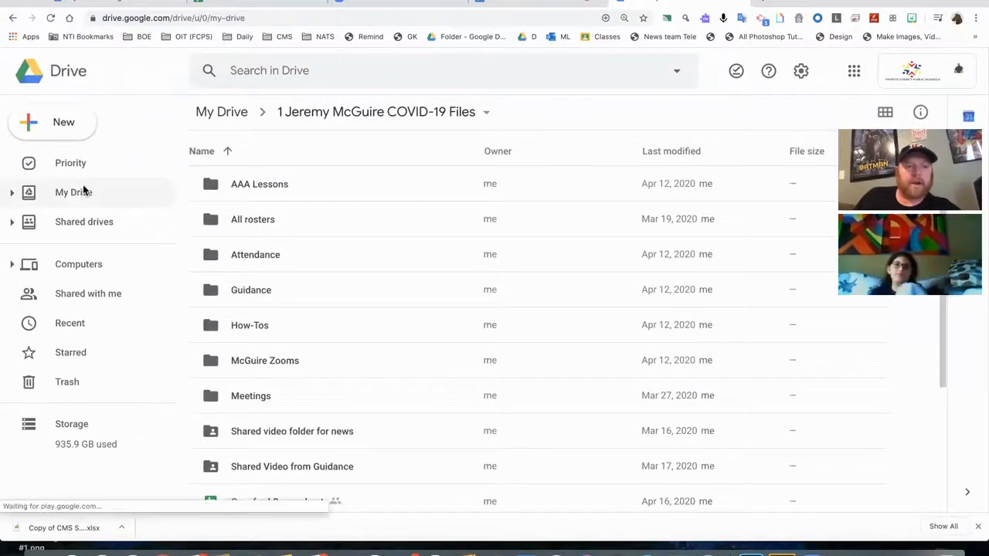
{"action": "scroll", "coordinate": [352, 317], "scroll_direction": "down", "scroll_amount": 1}
{"action": "scroll", "coordinate": [354, 306], "scroll_direction": "down", "scroll_amount": 2}
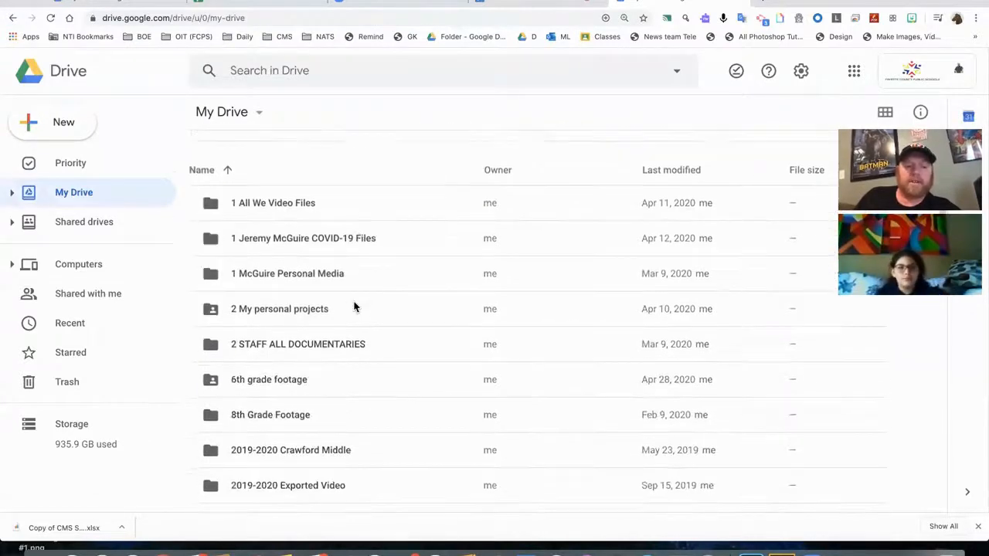
{"action": "double_click", "coordinate": [305, 289]}
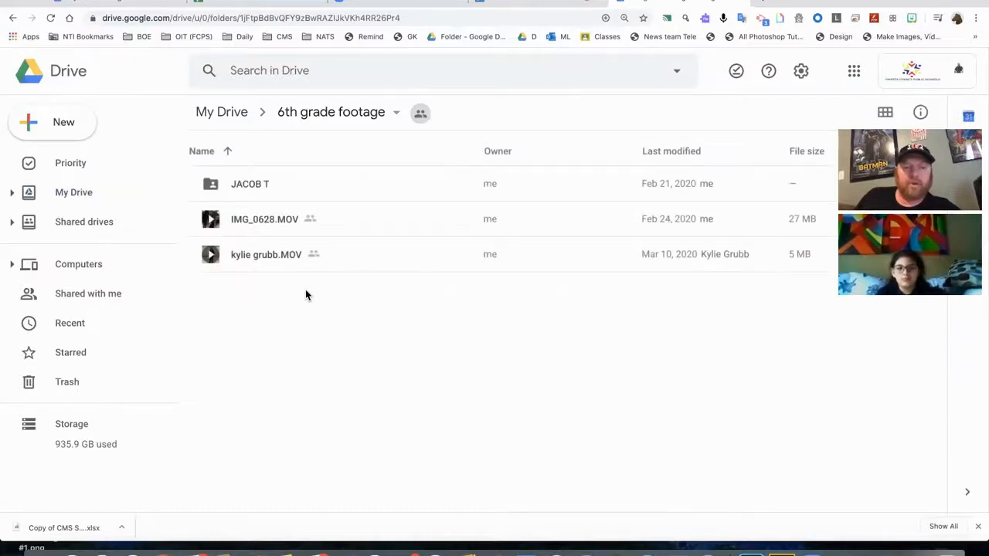
{"action": "left_click", "coordinate": [425, 115]}
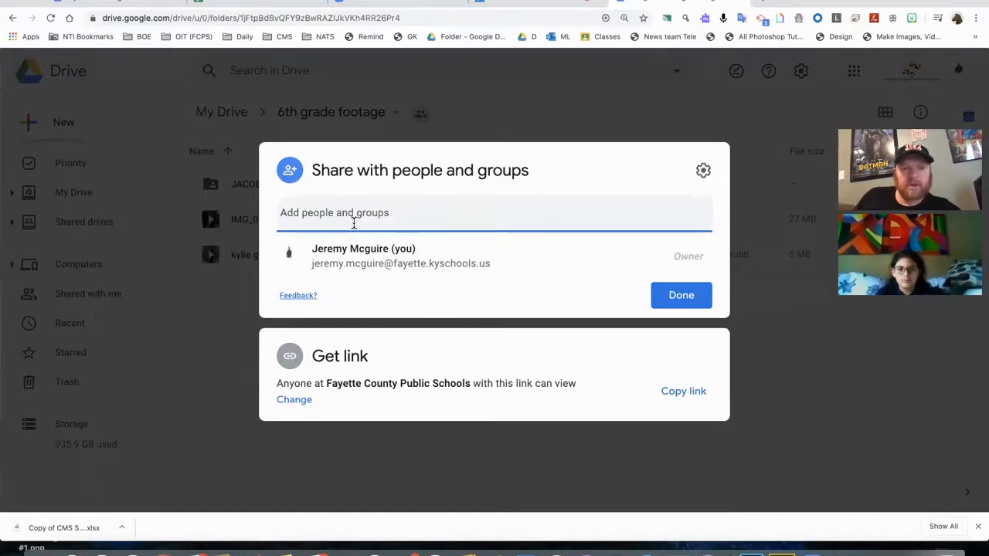
{"action": "left_click", "coordinate": [685, 305]}
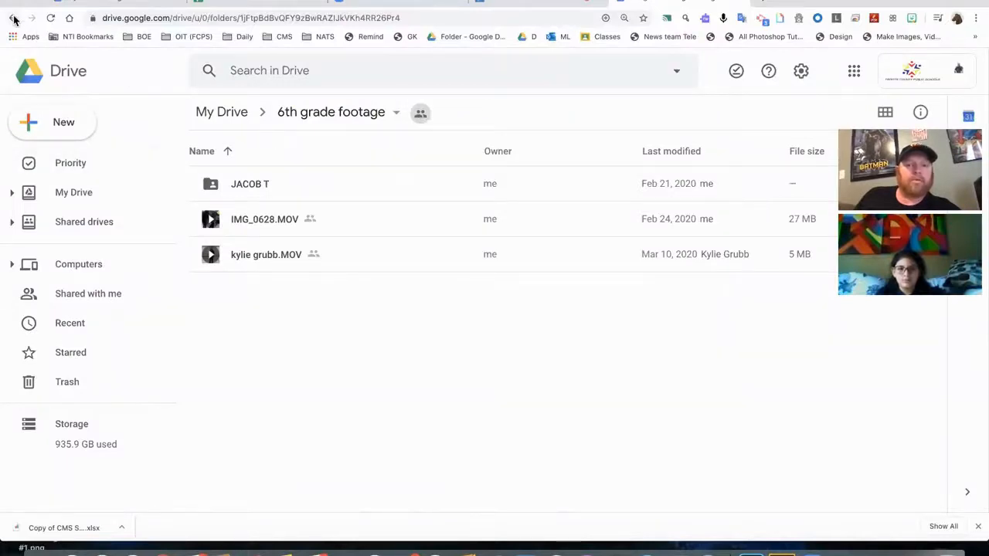
{"action": "left_click", "coordinate": [265, 185]}
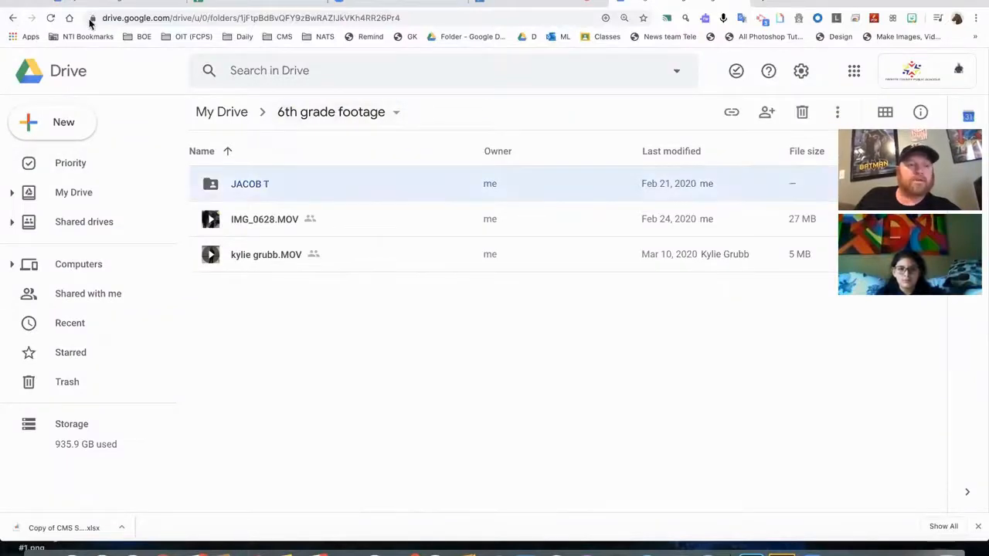
{"action": "left_click", "coordinate": [13, 18]}
Open the sharing settings for the "6th grade footage" folder from the My Drive list
{"action": "scroll", "coordinate": [323, 382], "scroll_direction": "down", "scroll_amount": 2}
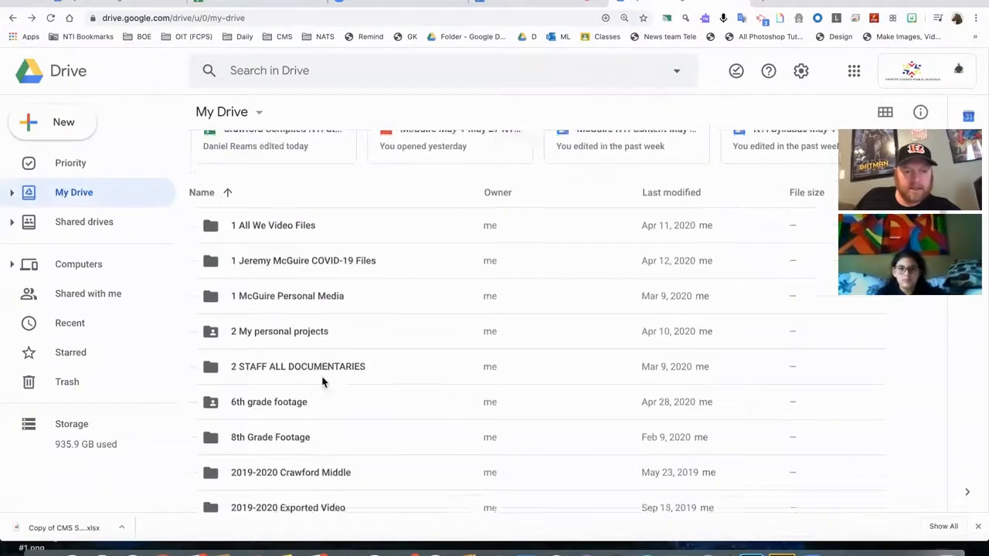
{"action": "scroll", "coordinate": [323, 382], "scroll_direction": "down", "scroll_amount": 2}
{"action": "left_click", "coordinate": [300, 343]}
{"action": "right_click", "coordinate": [299, 343]}
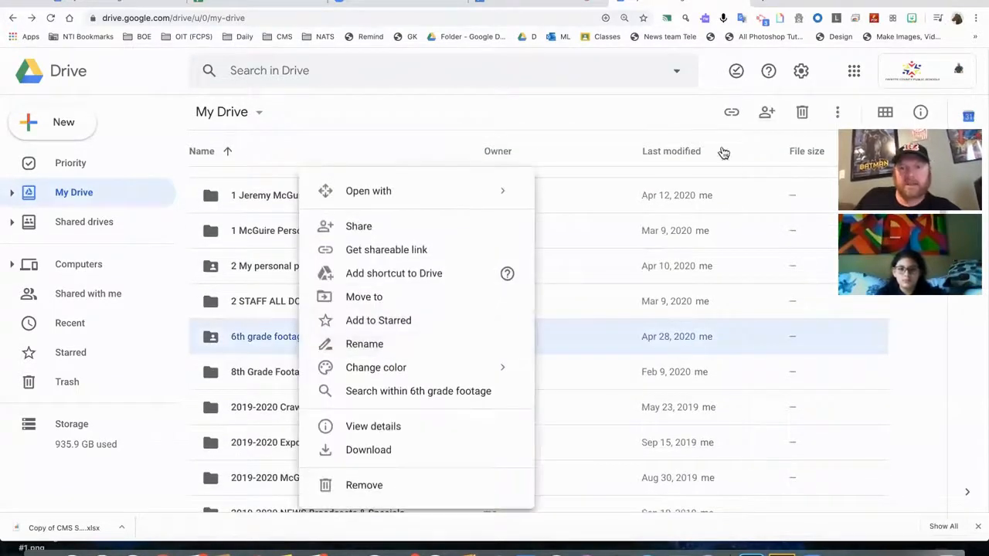
{"action": "left_click", "coordinate": [765, 126]}
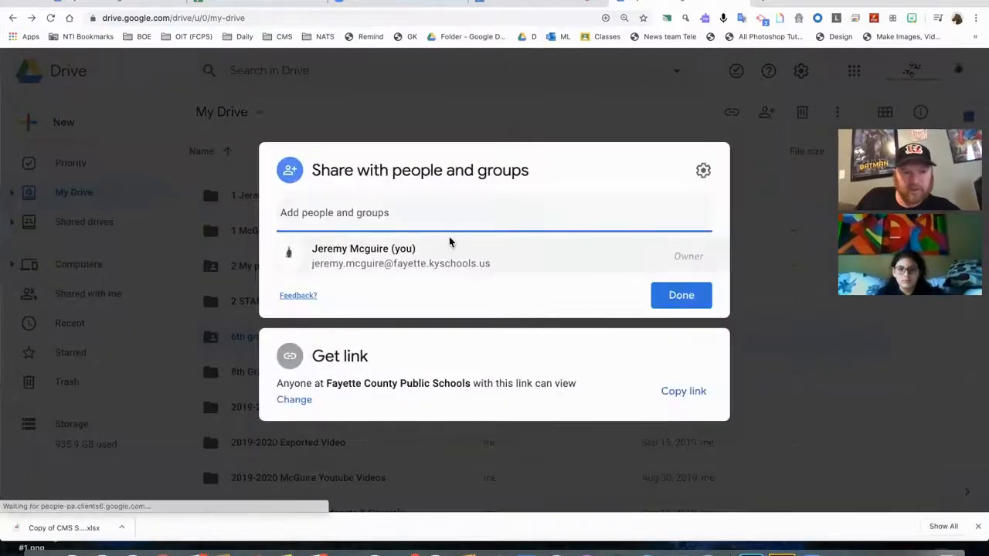
{"action": "type", "text": "maris"}
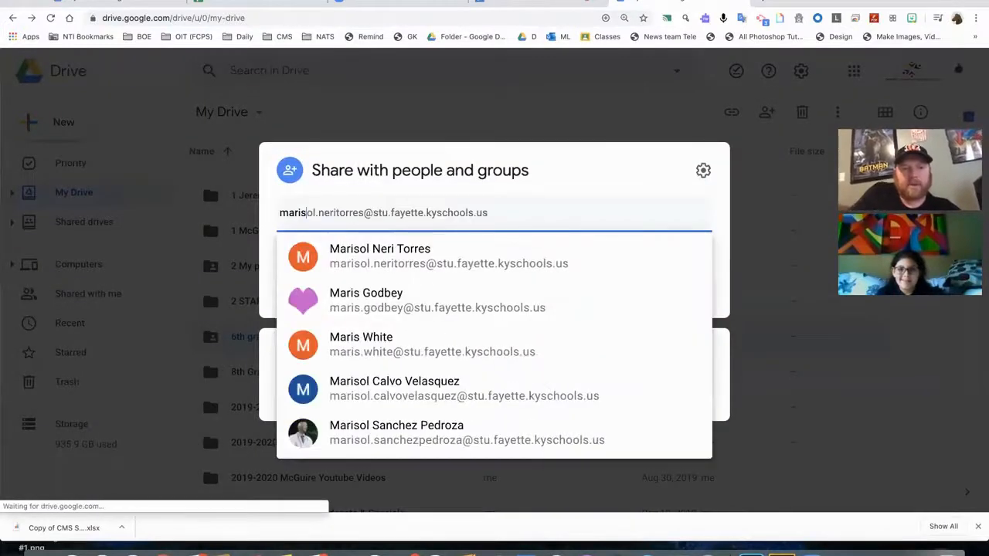
{"action": "key", "text": "BackSpace"}
{"action": "key", "text": "BackSpace"}
{"action": "key", "text": "BackSpace"}
{"action": "key", "text": "BackSpace"}
{"action": "key", "text": "BackSpace"}
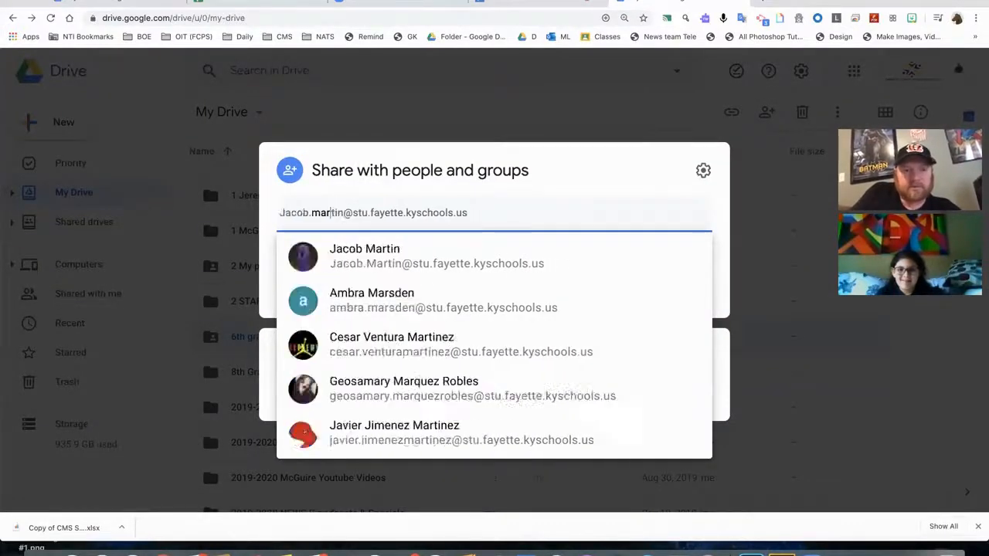
{"action": "type", "text": "sal"}
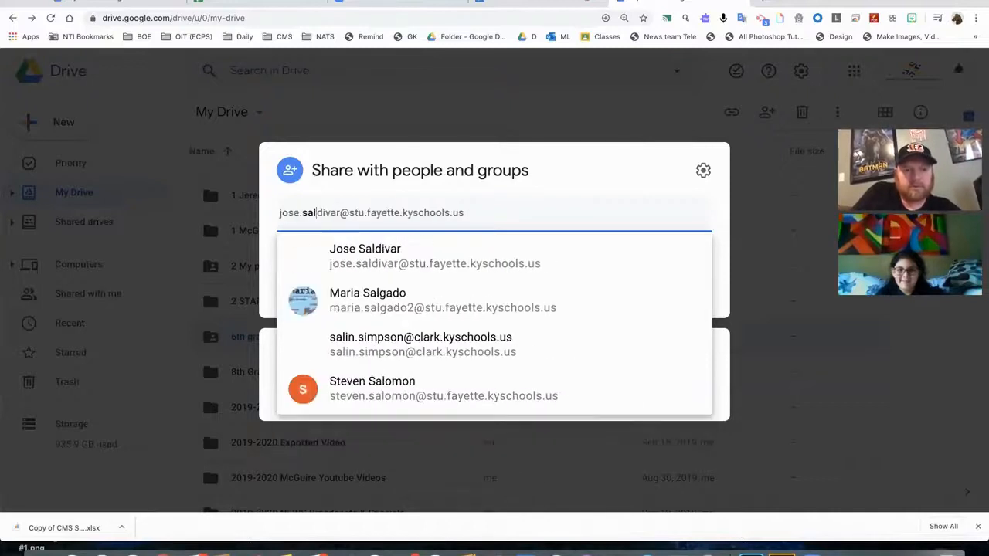
{"action": "key", "text": "BackSpace"}
{"action": "key", "text": "BackSpace"}
{"action": "key", "text": "BackSpace"}
Enter the student's name as the recipient and share the "6th grade footage" folder with Editor access and a notification
{"action": "type", "text": "maria"}
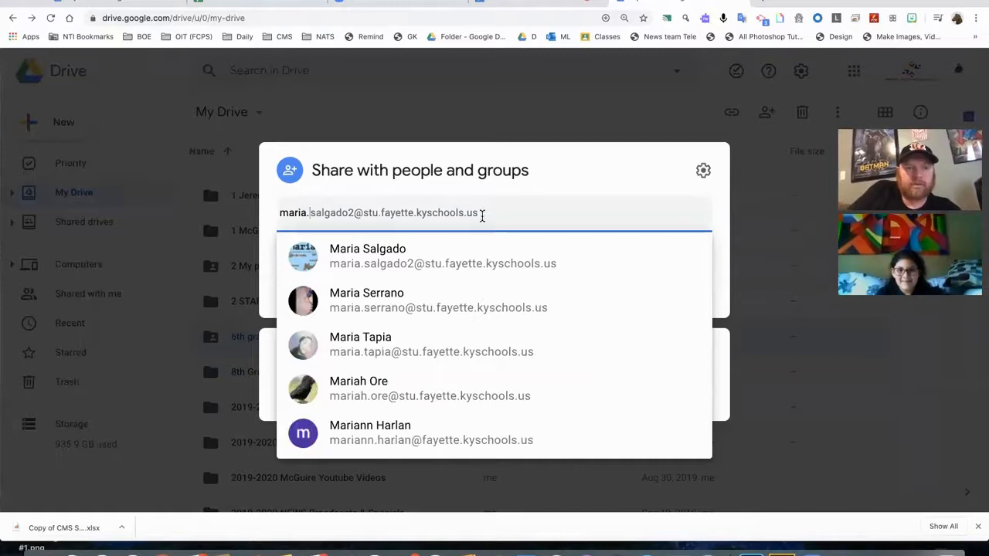
{"action": "type", "text": "."}
{"action": "key", "text": "Return"}
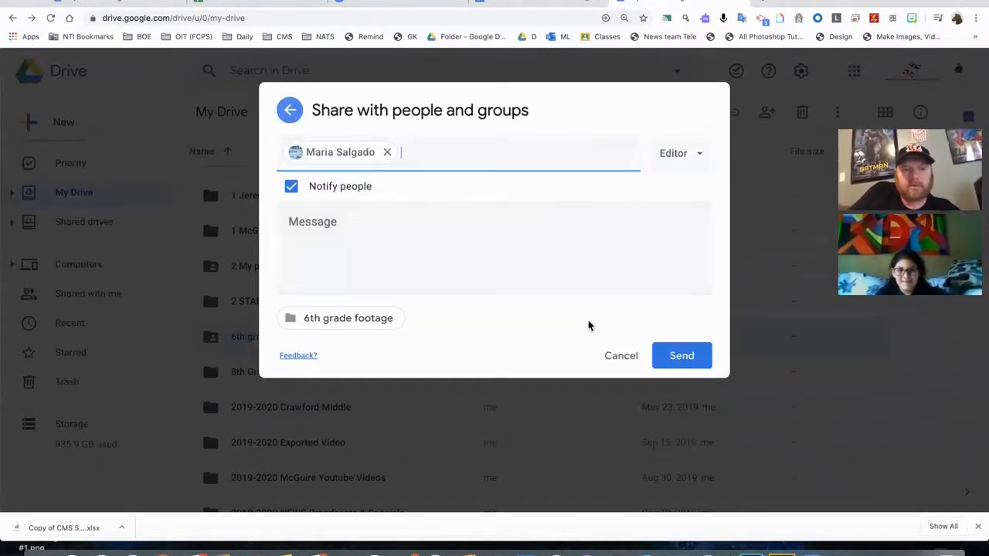
{"action": "left_click", "coordinate": [677, 360]}
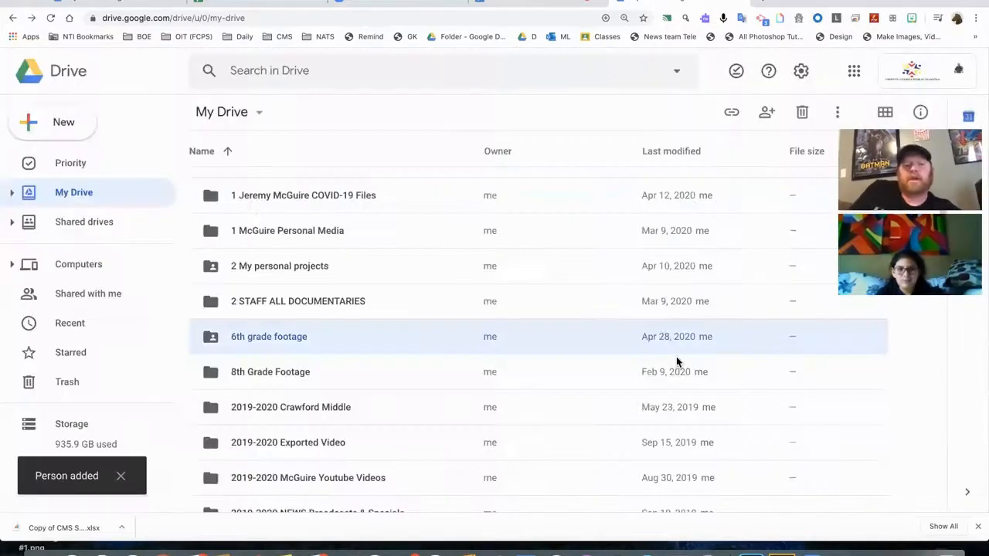
View the contents of the "2019-2020 Exported Video" folder and return to My Drive
{"action": "scroll", "coordinate": [319, 424], "scroll_direction": "down", "scroll_amount": 2}
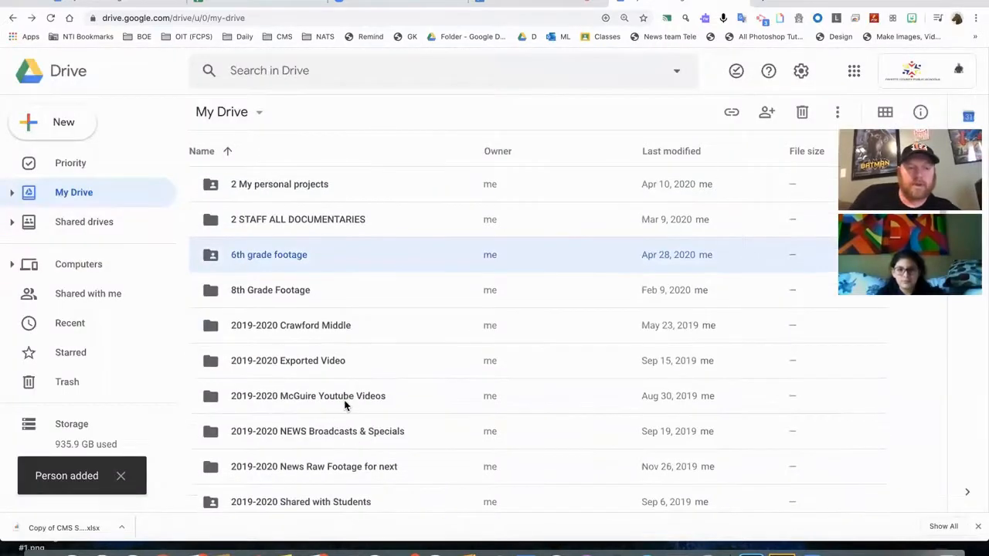
{"action": "double_click", "coordinate": [324, 366]}
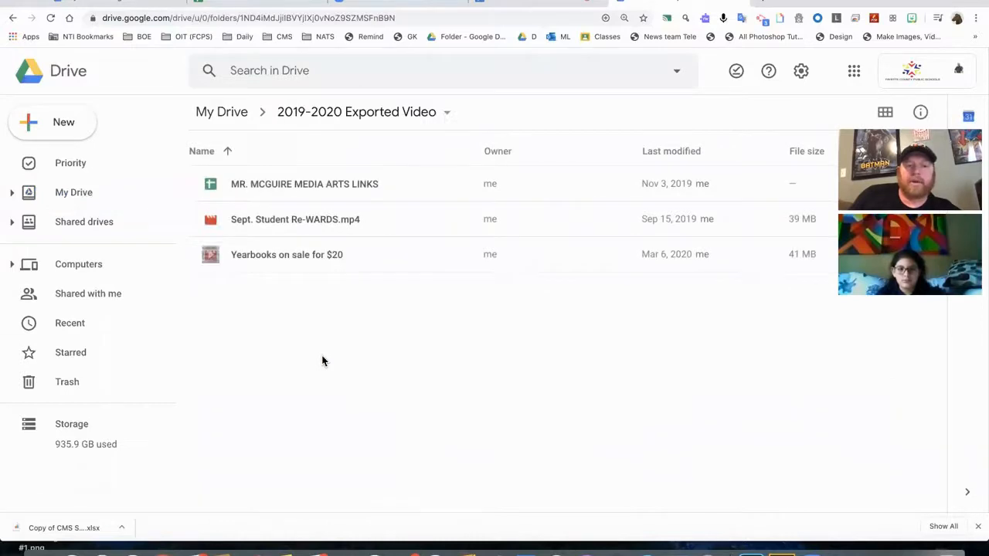
{"action": "left_click", "coordinate": [11, 17]}
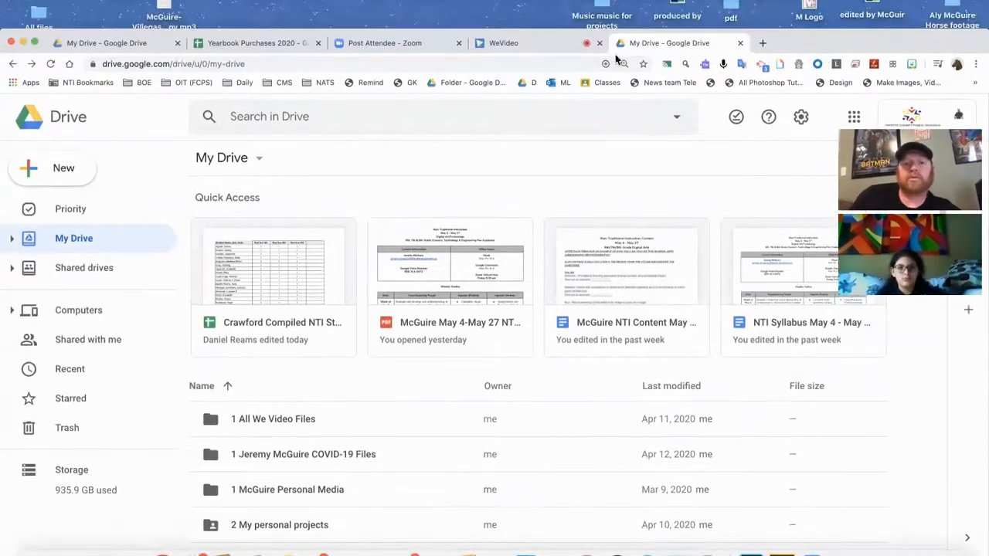
Switch to the WeVideo editor and return the playhead to the start of the timeline at 00:00:00
{"action": "left_click", "coordinate": [495, 43]}
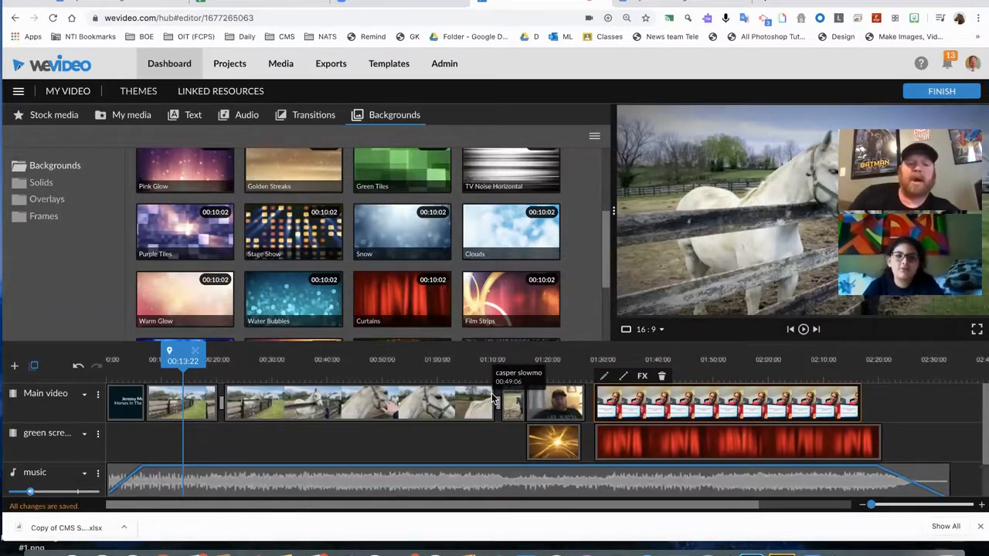
{"action": "left_click_drag", "start_coordinate": [183, 354], "coordinate": [87, 352]}
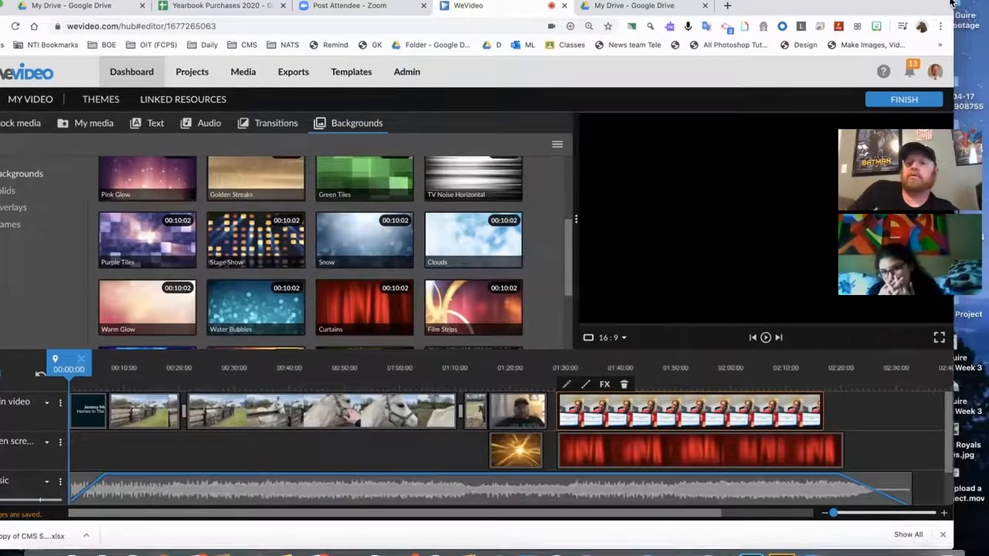
Narrow the WeVideo browser window to about half the screen and place Google Drive in its own window beside it
{"action": "left_click_drag", "start_coordinate": [733, 21], "coordinate": [501, 41]}
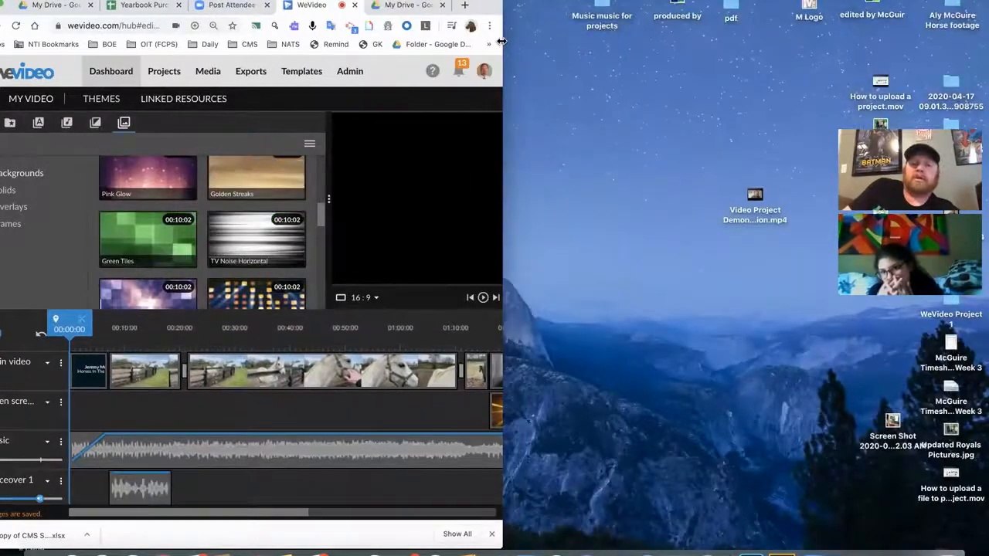
{"action": "left_click_drag", "start_coordinate": [476, 9], "coordinate": [517, 5]}
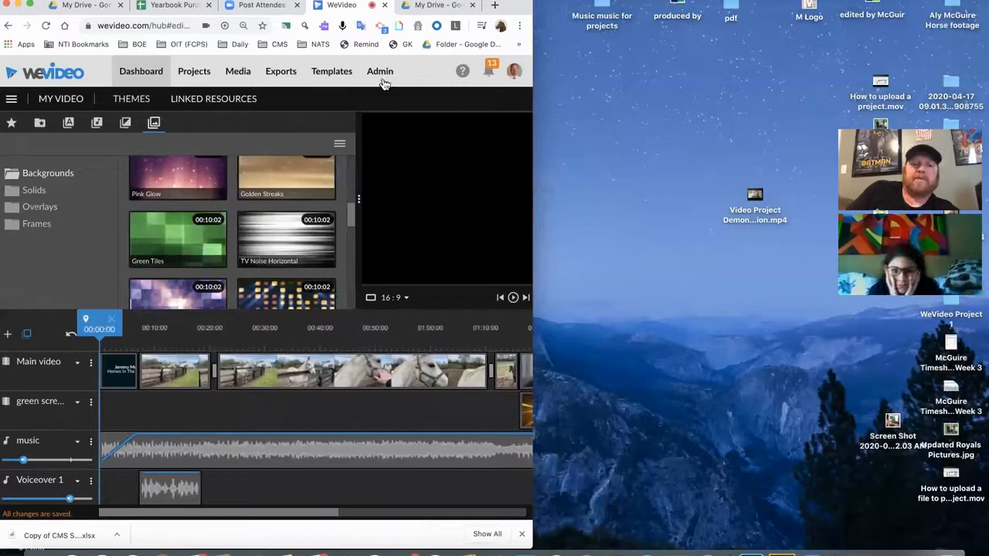
{"action": "left_click", "coordinate": [432, 6]}
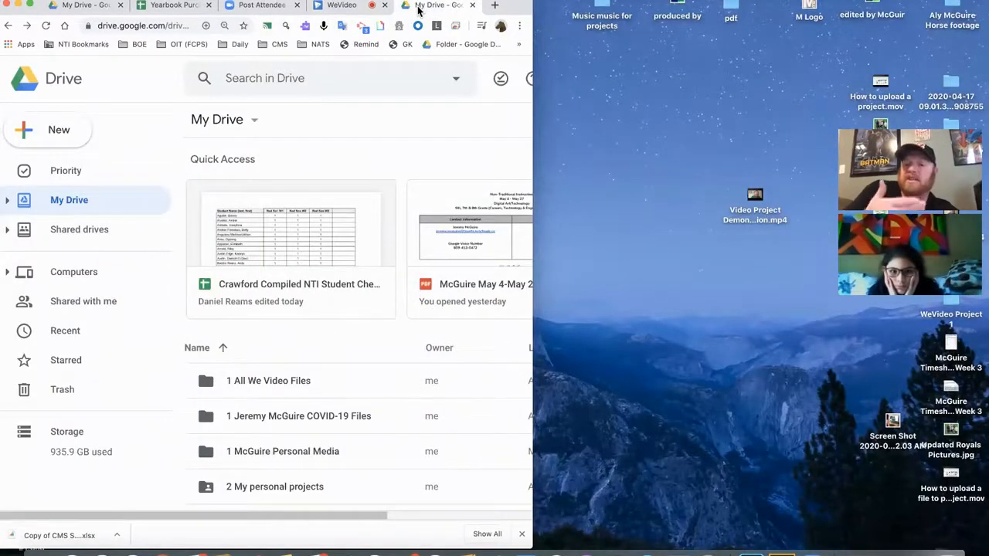
{"action": "left_click_drag", "start_coordinate": [417, 7], "coordinate": [632, 4]}
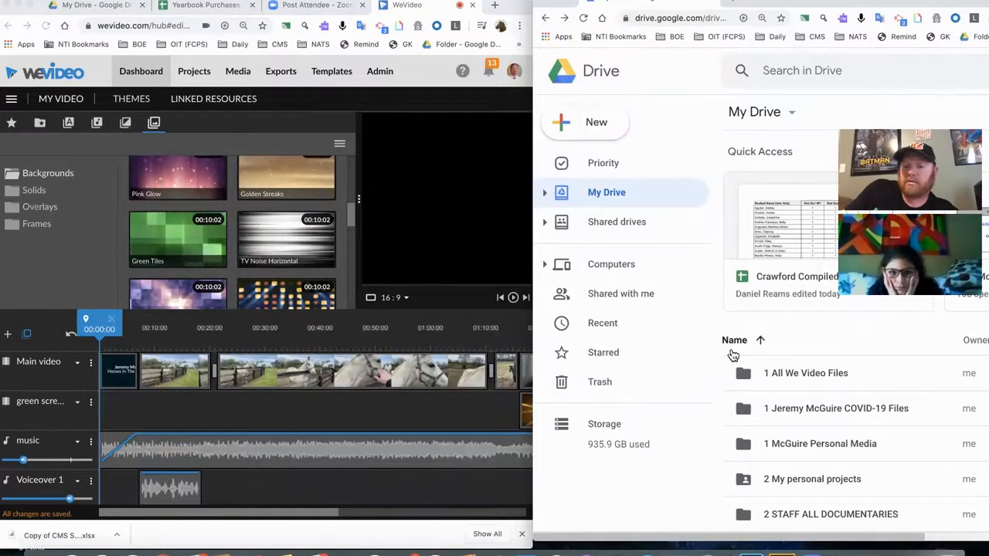
Search Google Drive for "how-to" and open the video "Camera How-Too 1.mov"
{"action": "left_click", "coordinate": [829, 81]}
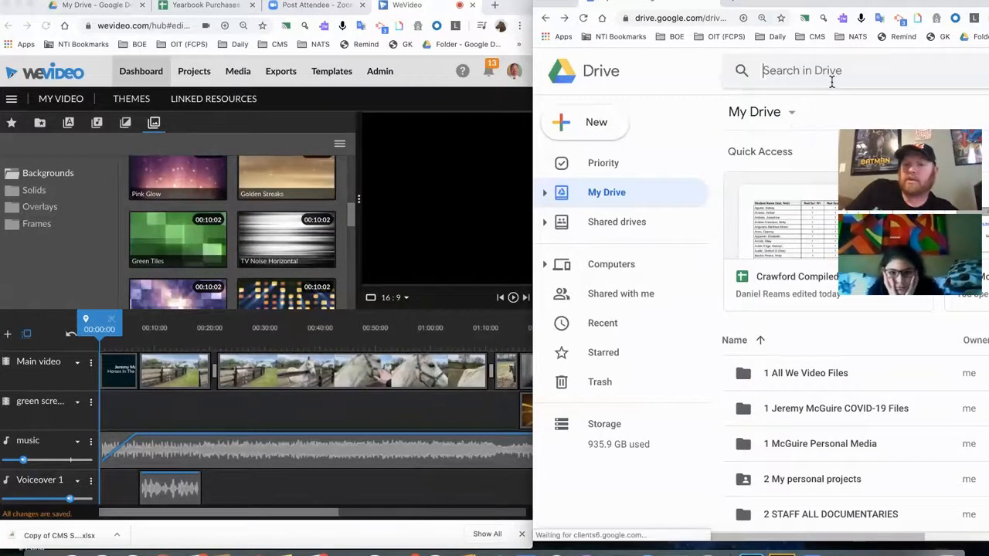
{"action": "type", "text": "how-to"}
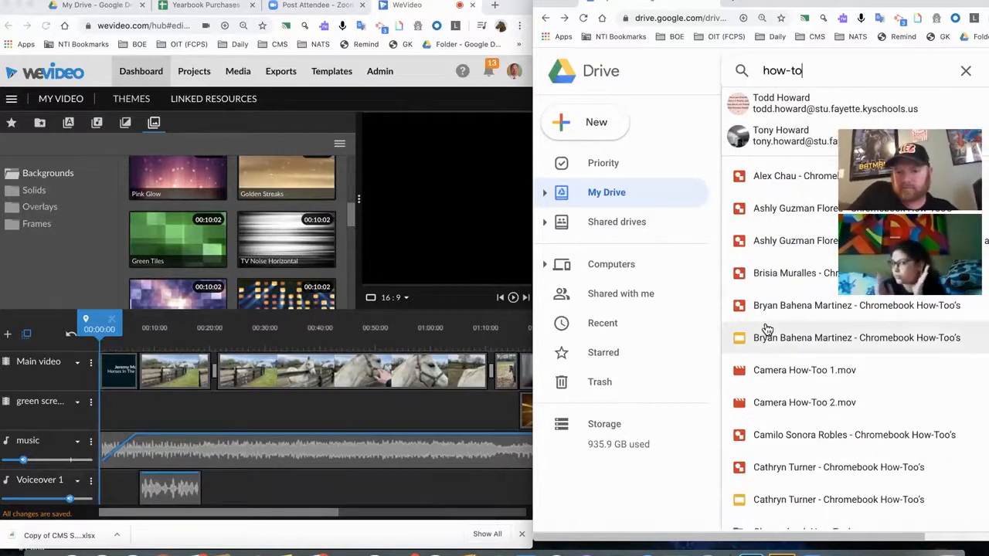
{"action": "left_click", "coordinate": [768, 376]}
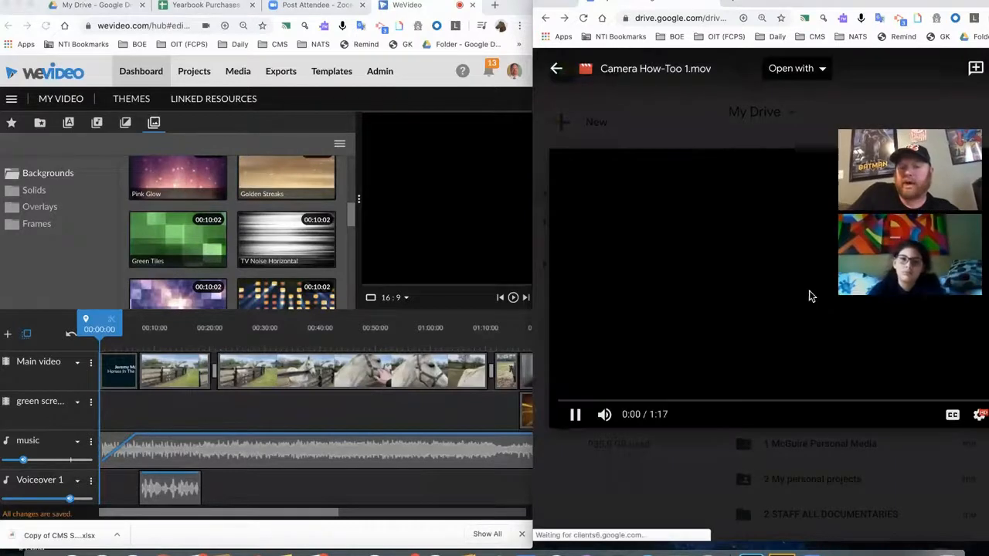
Preview "Camera How-Too 1.mov", adjusting its playback volume and pausing and resuming the video
{"action": "mouse_move", "coordinate": [606, 417]}
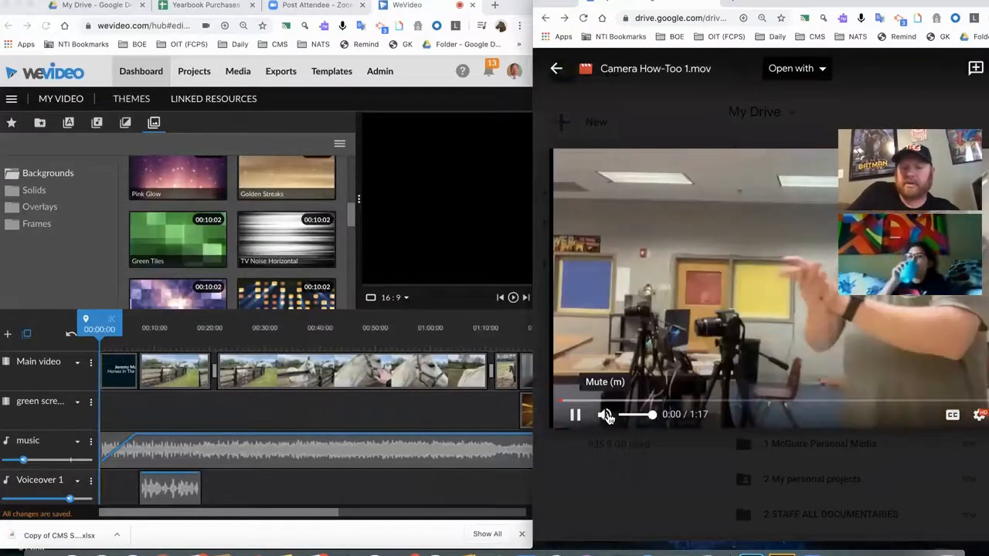
{"action": "left_click_drag", "start_coordinate": [652, 416], "coordinate": [625, 418]}
{"action": "left_click", "coordinate": [652, 415]}
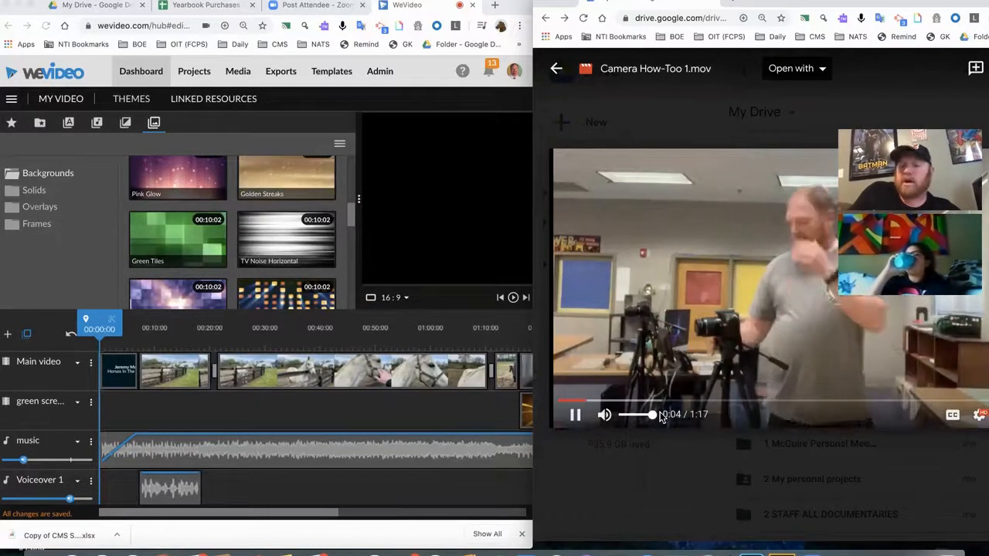
{"action": "left_click", "coordinate": [743, 336]}
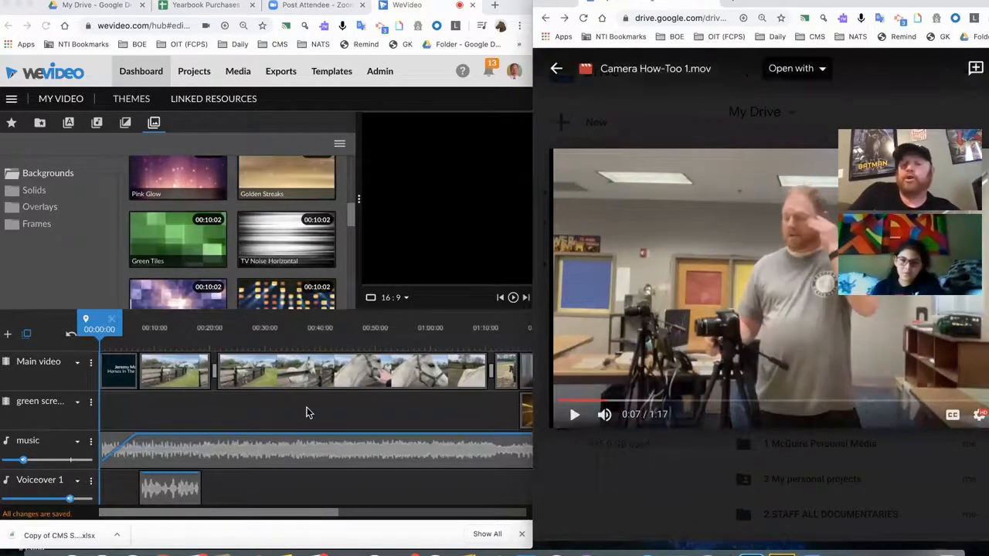
{"action": "left_click", "coordinate": [575, 414]}
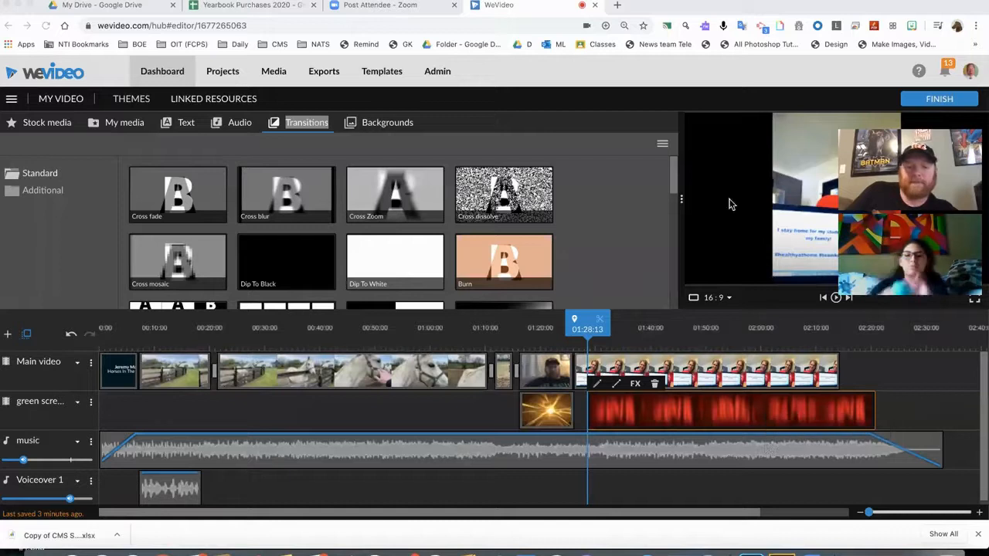
Add a Cross fade transition on the Main video track between the clip above the gold background and the Unity Day clip
{"action": "left_click", "coordinate": [251, 373]}
{"action": "left_click", "coordinate": [500, 373]}
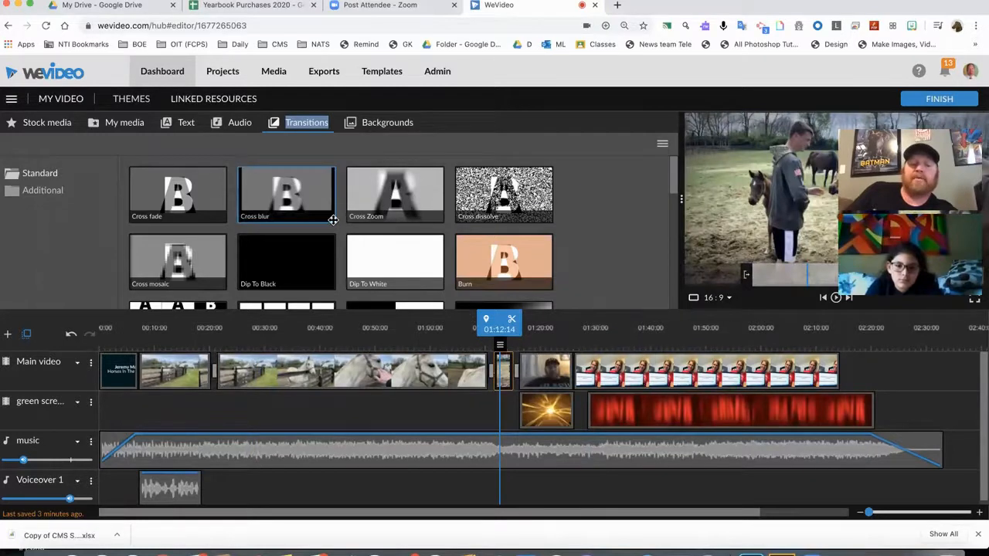
{"action": "left_click", "coordinate": [553, 383]}
{"action": "left_click", "coordinate": [610, 376]}
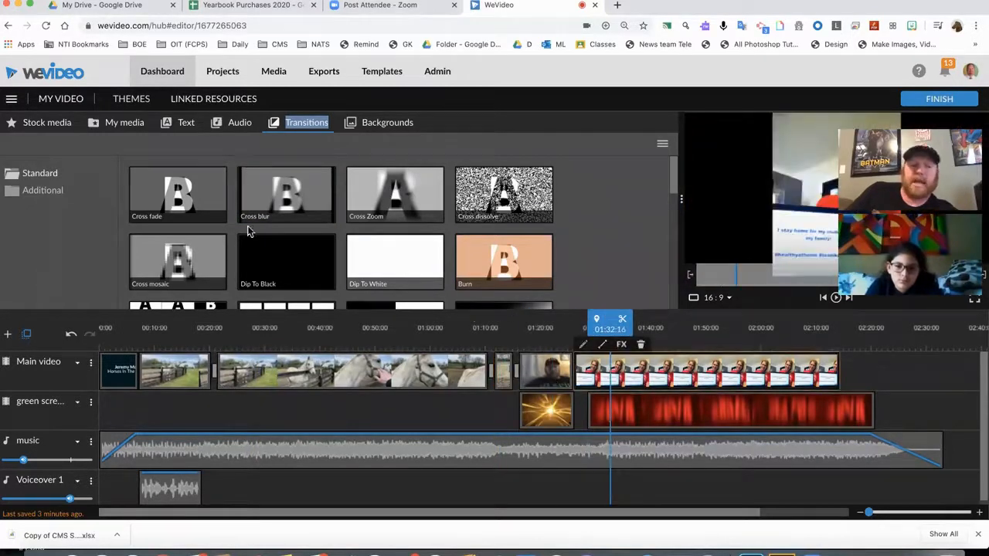
{"action": "left_click", "coordinate": [202, 203]}
{"action": "left_click_drag", "start_coordinate": [203, 203], "coordinate": [573, 371]}
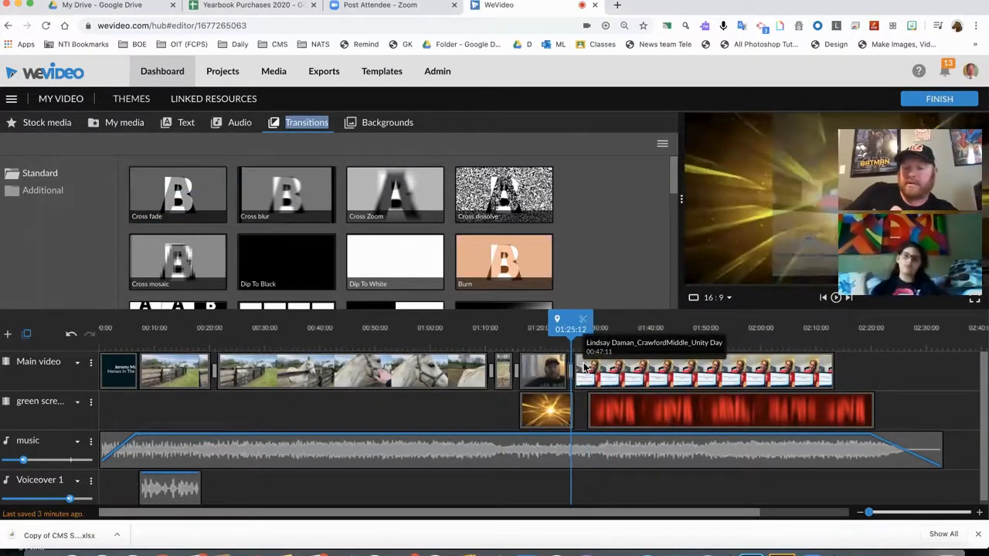
Play back the Cross fade before the Unity Day clip and examine the other available transitions
{"action": "left_click_drag", "start_coordinate": [570, 325], "coordinate": [567, 329]}
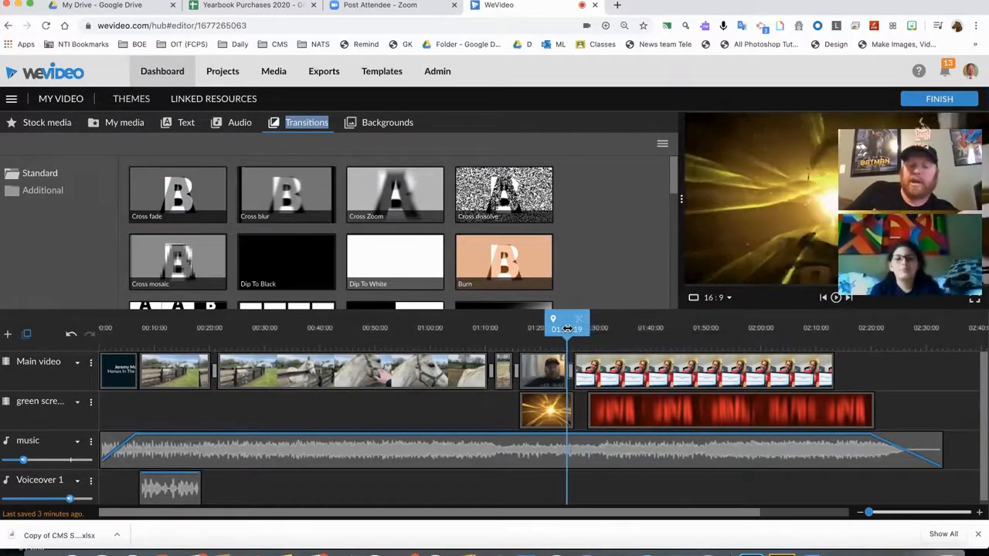
{"action": "key", "text": "space"}
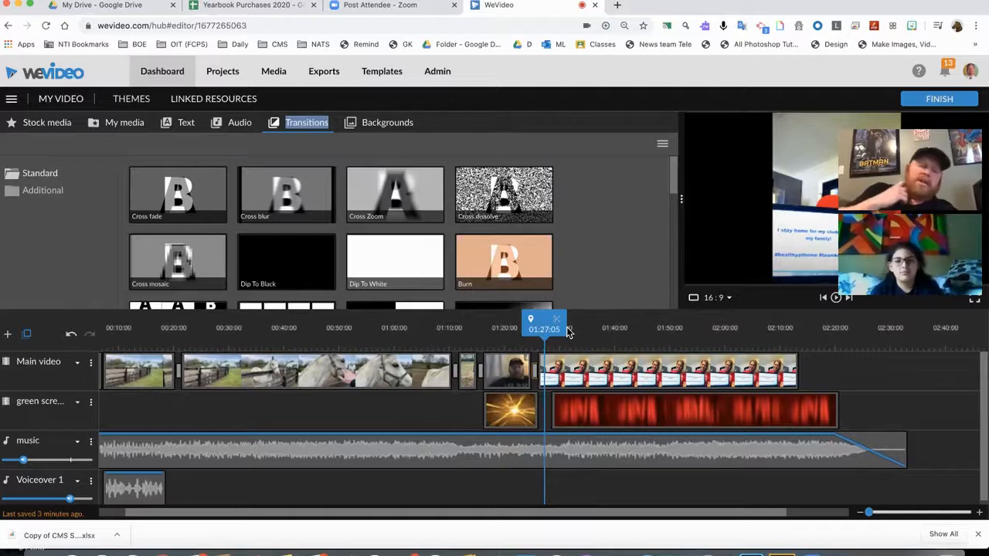
{"action": "scroll", "coordinate": [406, 242], "scroll_direction": "down", "scroll_amount": 5}
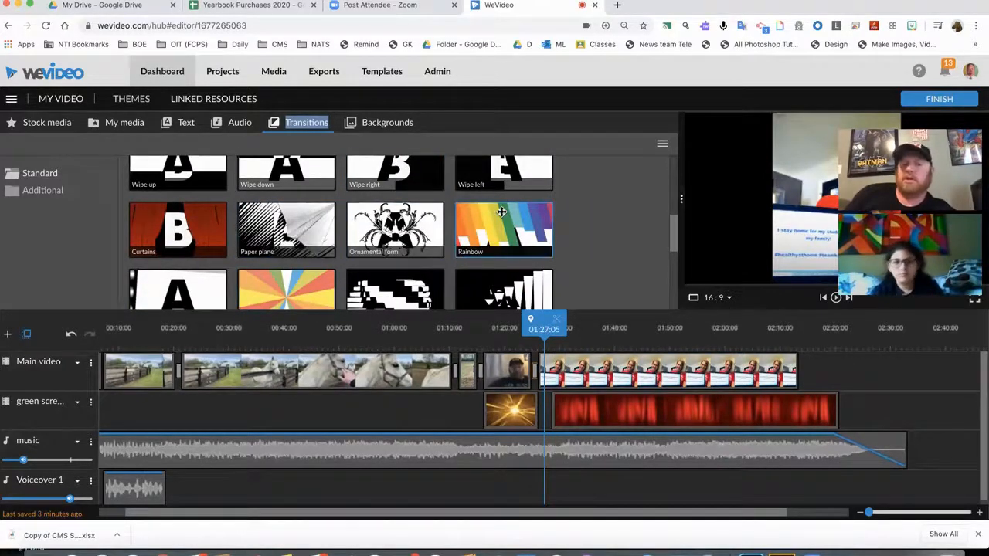
{"action": "scroll", "coordinate": [501, 210], "scroll_direction": "down", "scroll_amount": 2}
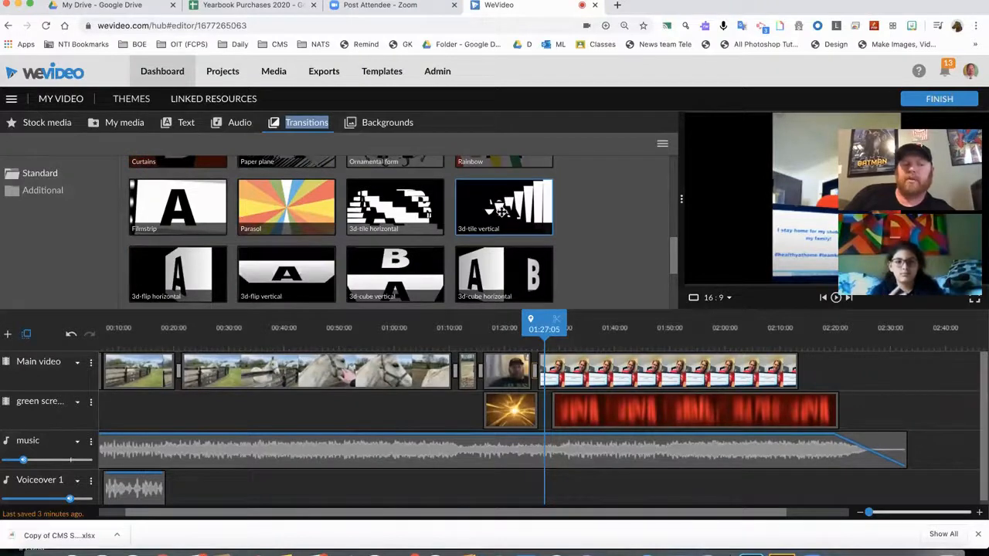
{"action": "scroll", "coordinate": [402, 232], "scroll_direction": "down", "scroll_amount": 1}
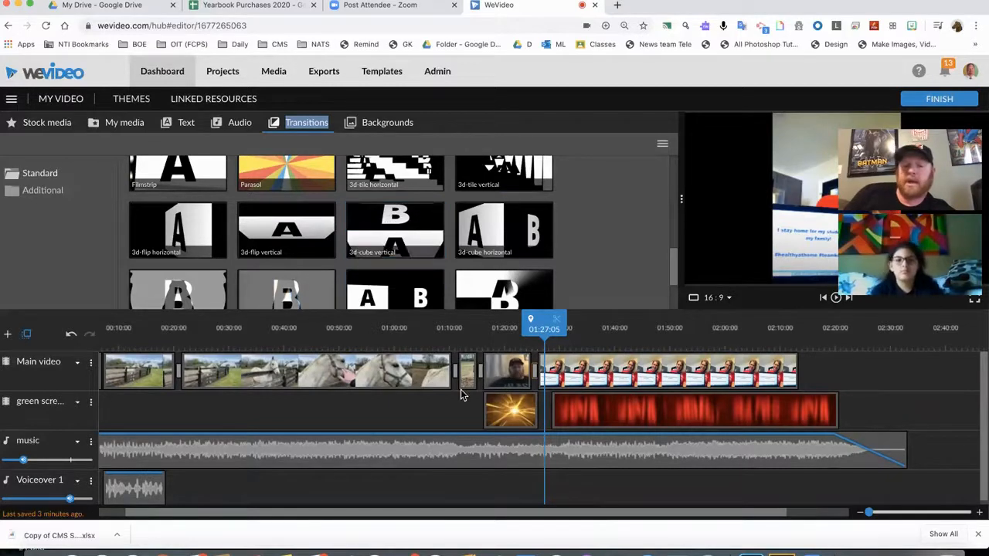
Move the red curtains background on the green screen track so it starts with the Unity Day clip at 01:26:05
{"action": "left_click_drag", "start_coordinate": [564, 401], "coordinate": [550, 402]}
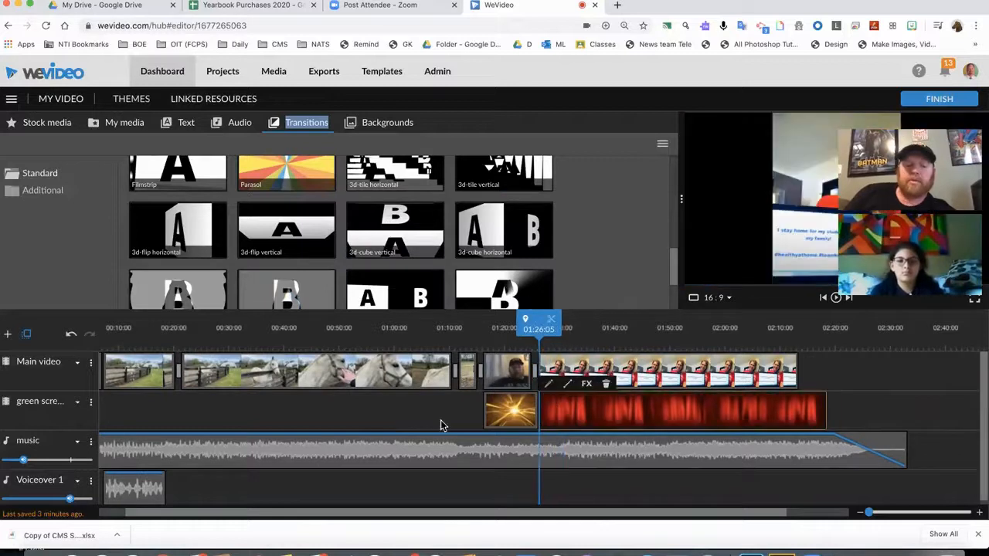
{"action": "scroll", "coordinate": [391, 430], "scroll_direction": "left", "scroll_amount": 2}
{"action": "scroll", "coordinate": [207, 454], "scroll_direction": "down", "scroll_amount": 1}
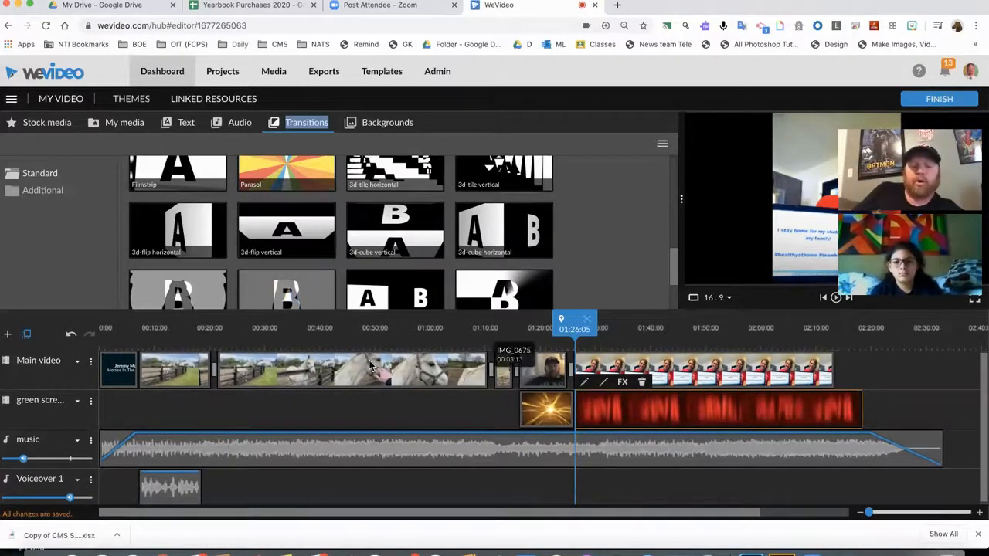
Examine the casper slowmo clip from about 00:45, playing short stretches with the timeline zoomed in and zoomed out
{"action": "left_click", "coordinate": [349, 328]}
{"action": "mouse_move", "coordinate": [348, 330]}
{"action": "left_mouse_down"}
{"action": "mouse_move", "coordinate": [320, 330]}
{"action": "mouse_move", "coordinate": [350, 330]}
{"action": "left_mouse_up"}
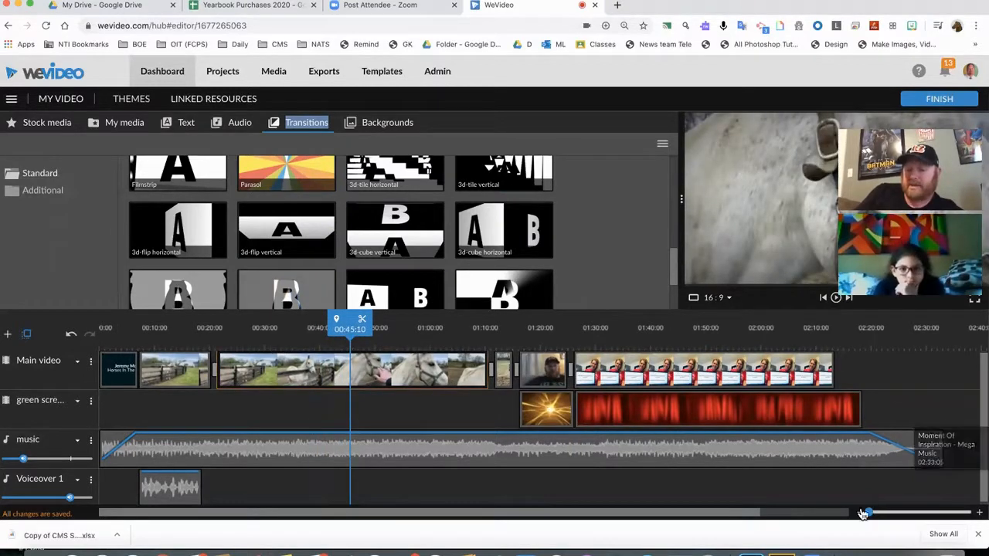
{"action": "left_click_drag", "start_coordinate": [869, 512], "coordinate": [917, 511]}
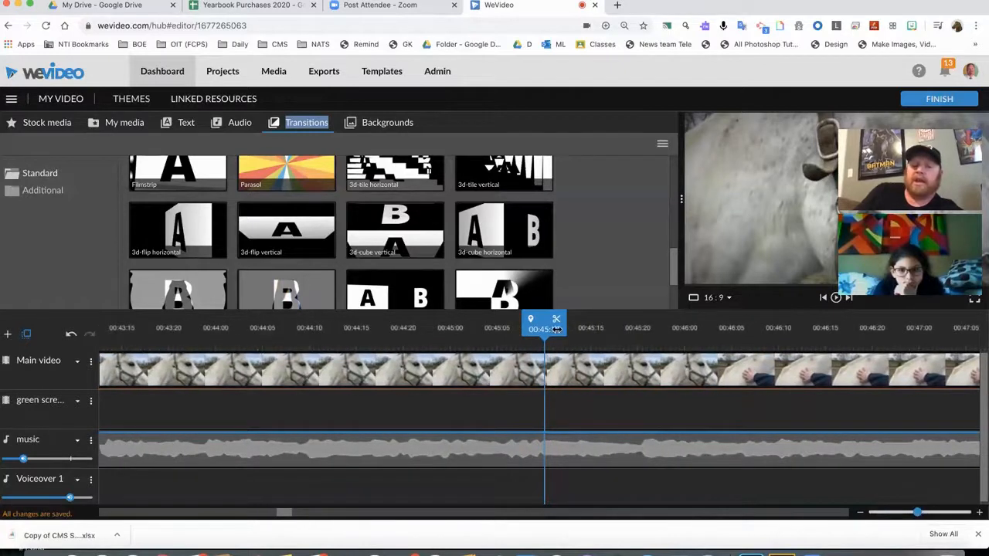
{"action": "left_click_drag", "start_coordinate": [556, 330], "coordinate": [516, 330]}
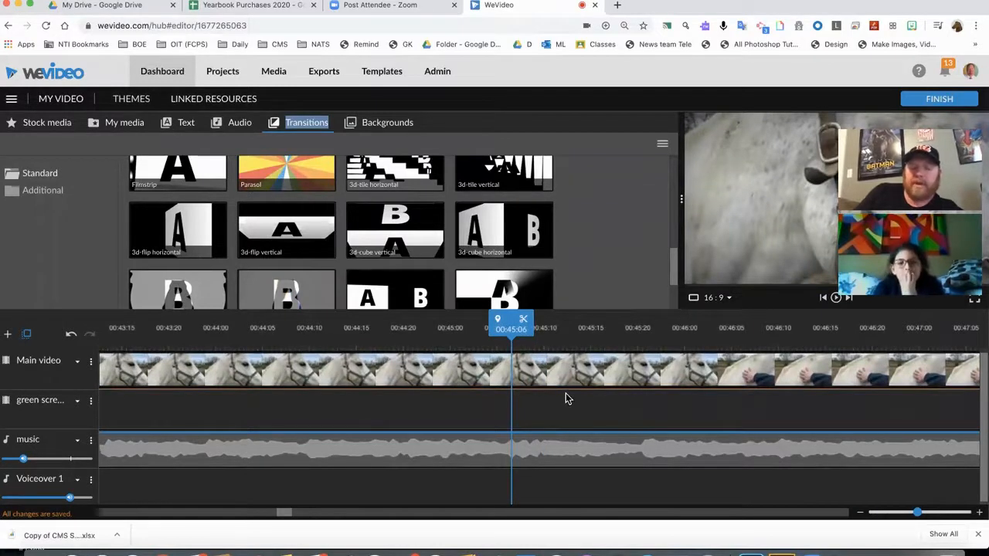
{"action": "key", "text": "space"}
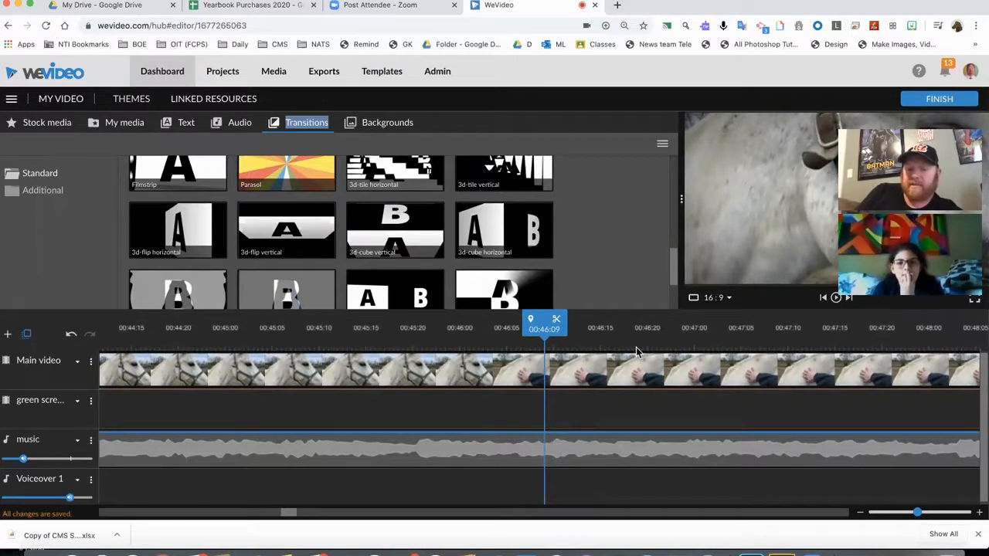
{"action": "left_click_drag", "start_coordinate": [919, 512], "coordinate": [845, 514]}
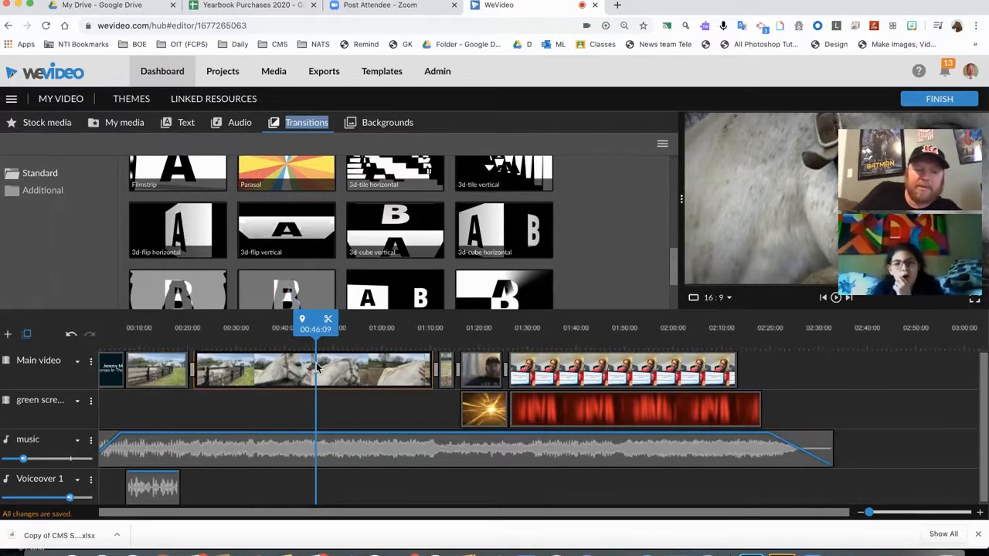
{"action": "key", "text": "space"}
{"action": "key", "text": "space"}
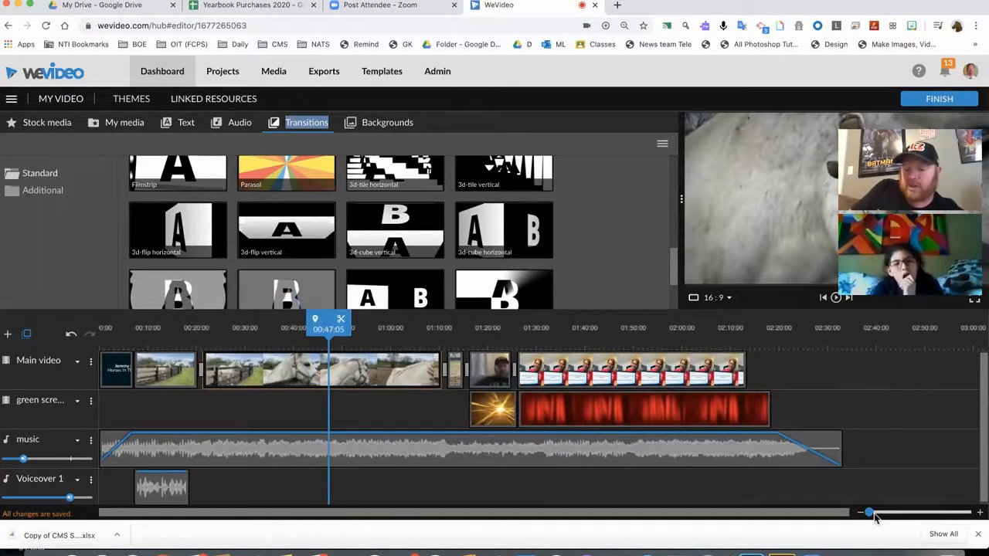
Zoom the timeline in fully and split the casper slowmo clip at 00:46:18
{"action": "left_click_drag", "start_coordinate": [871, 512], "coordinate": [980, 512]}
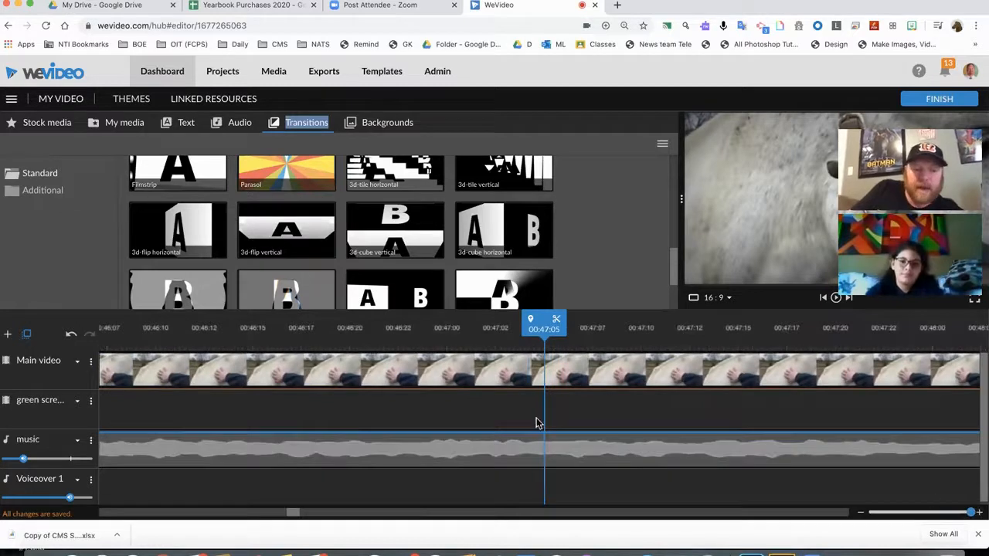
{"action": "left_click_drag", "start_coordinate": [544, 325], "coordinate": [512, 327]}
{"action": "key", "text": "Left"}
{"action": "key", "text": "Left"}
{"action": "key", "text": "Left"}
{"action": "key", "text": "Left"}
{"action": "key", "text": "Left"}
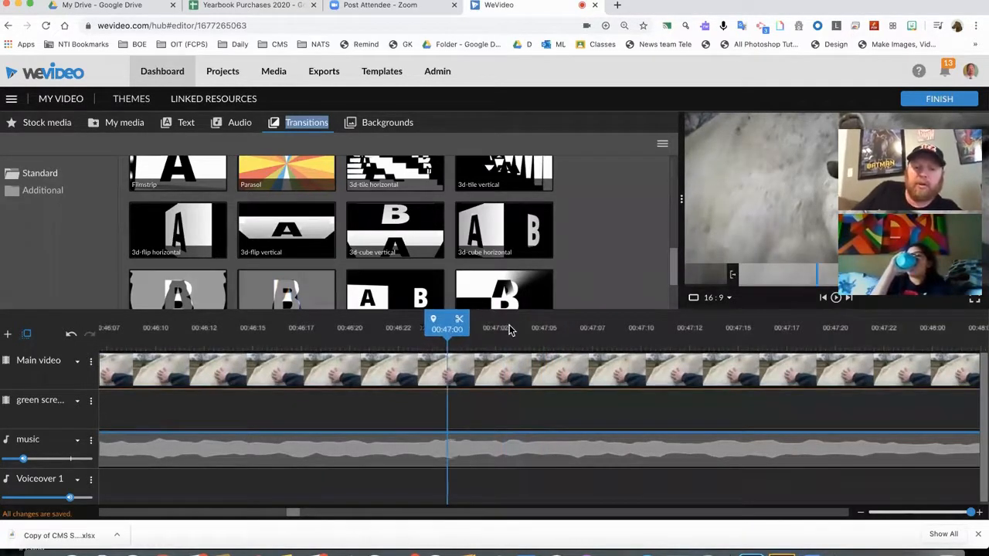
{"action": "key", "text": "Left"}
{"action": "key", "text": "Left"}
{"action": "key", "text": "Left"}
{"action": "key", "text": "Left"}
{"action": "key", "text": "Left"}
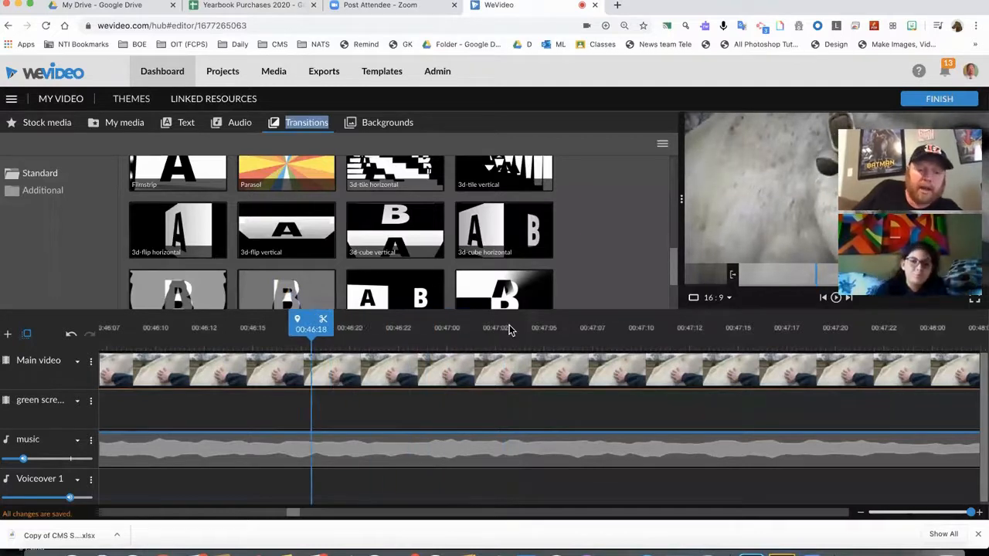
{"action": "left_click", "coordinate": [323, 319]}
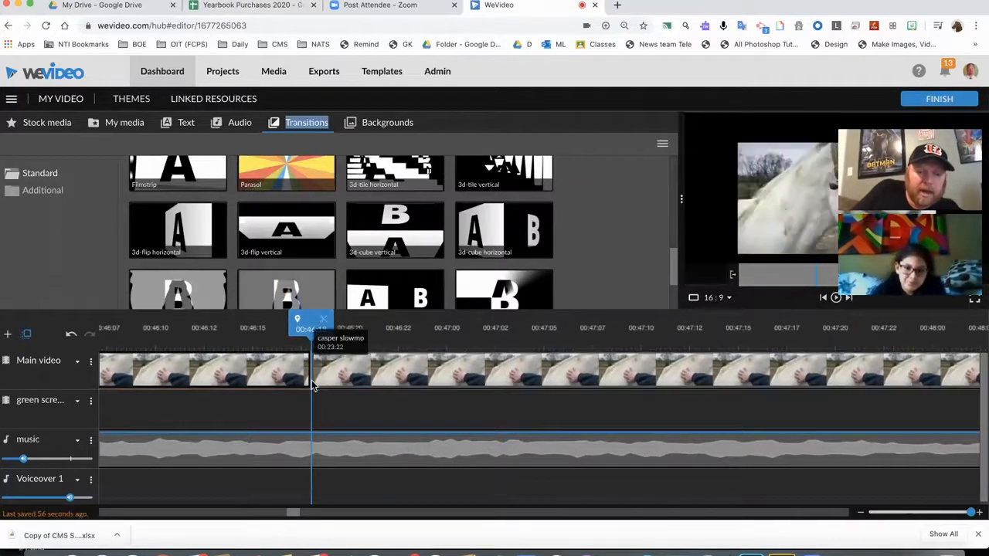
Scrub back and forth through the second part of the casper slowmo clip, just after the split
{"action": "left_click_drag", "start_coordinate": [324, 325], "coordinate": [520, 325]}
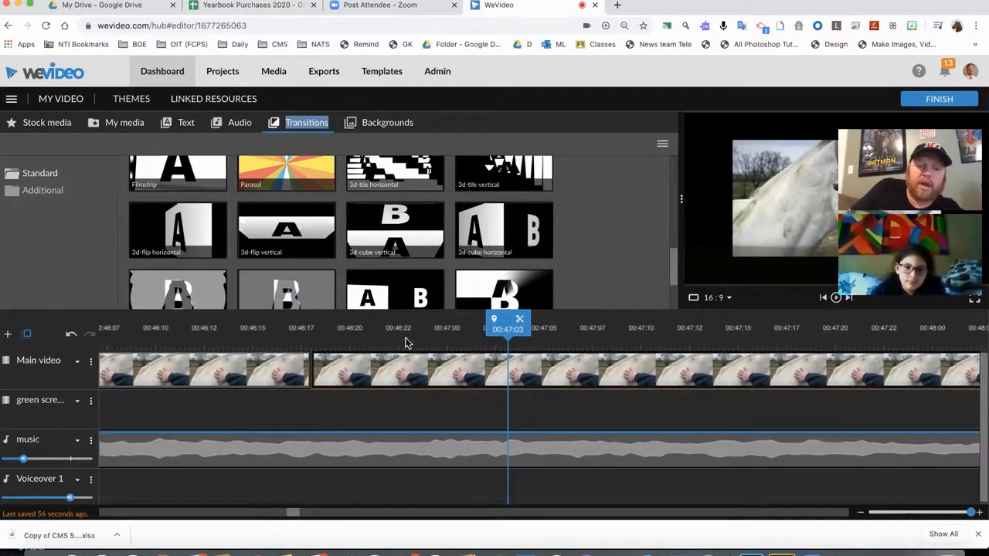
{"action": "left_click_drag", "start_coordinate": [492, 327], "coordinate": [384, 329]}
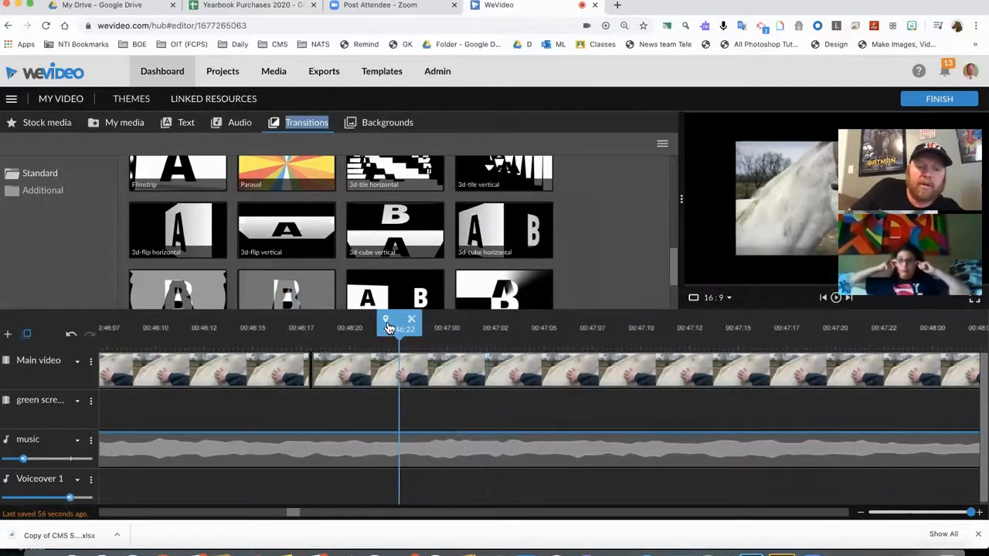
Split the casper slowmo clip again at 00:46:22 to isolate the short piece after the previous cut
{"action": "left_click", "coordinate": [410, 323]}
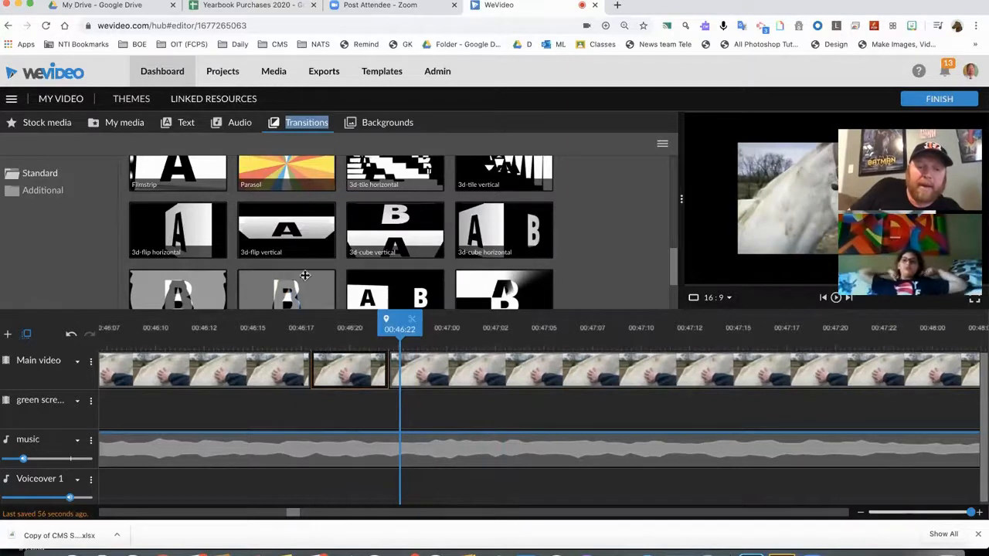
{"action": "left_click", "coordinate": [352, 375]}
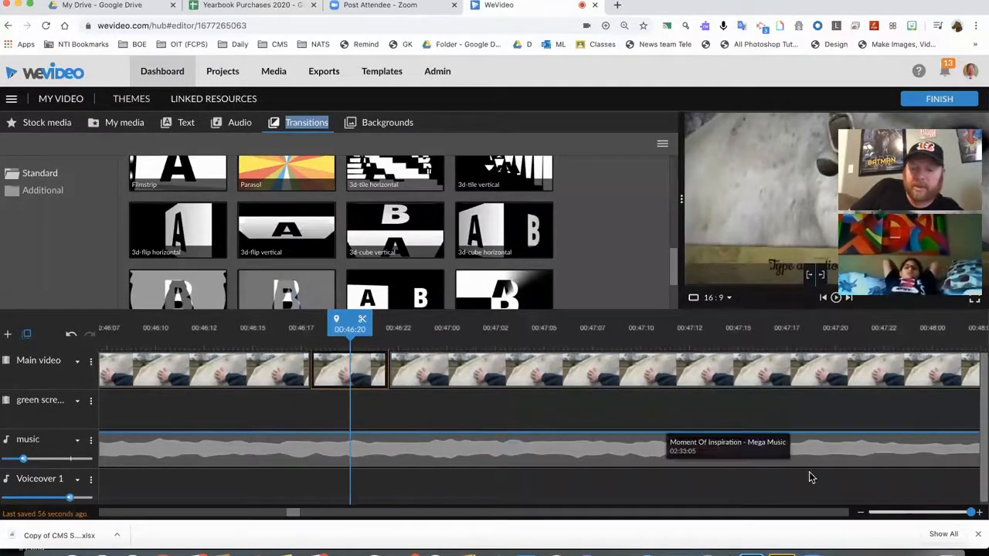
{"action": "left_click", "coordinate": [881, 513]}
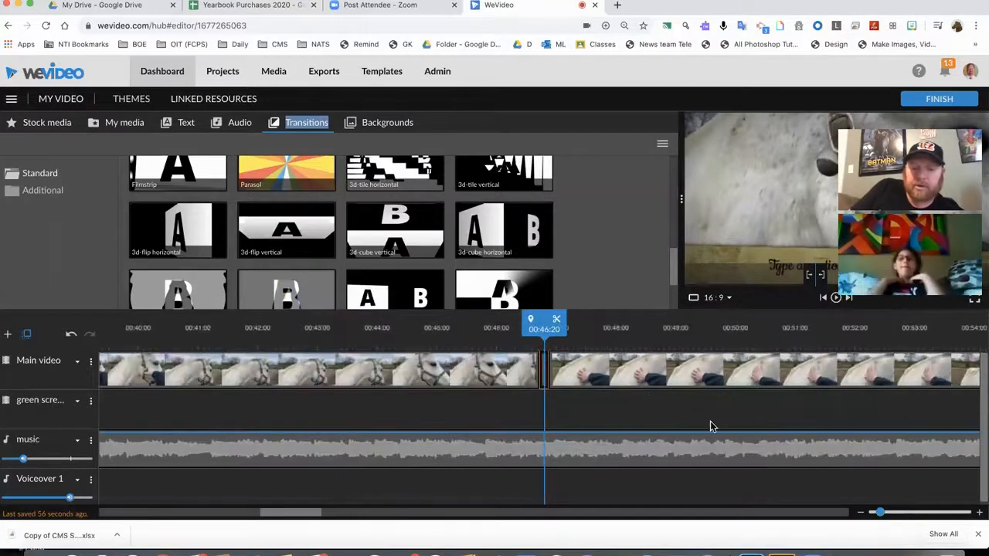
{"action": "left_click_drag", "start_coordinate": [922, 512], "coordinate": [955, 512]}
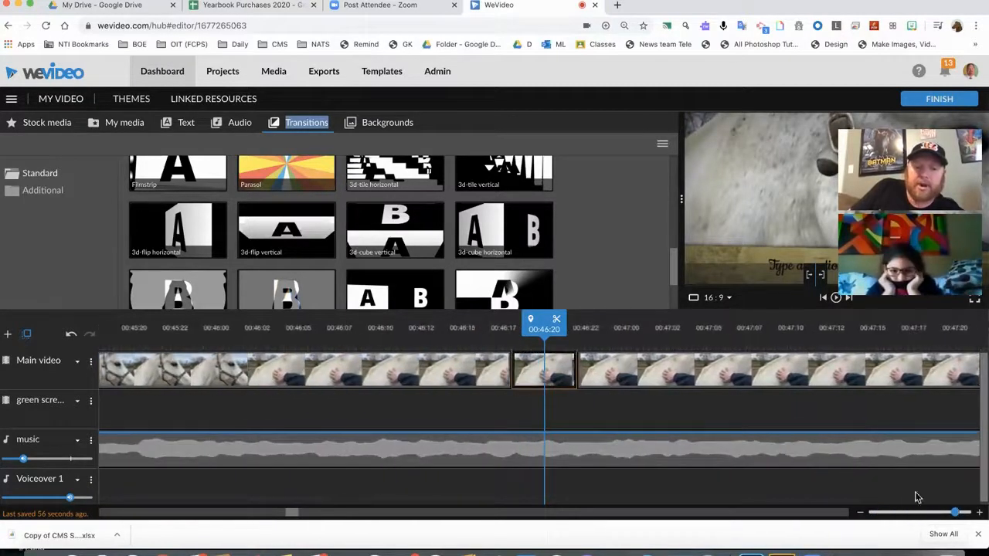
In the short casper slowmo piece's animation, enlarge and reposition the start frame into a close-up of the horse
{"action": "double_click", "coordinate": [543, 371]}
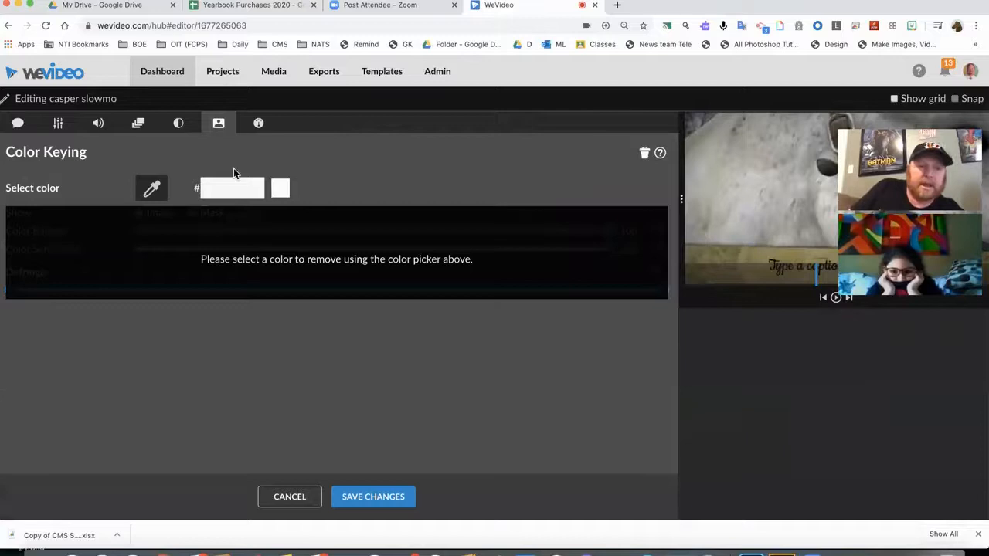
{"action": "left_click", "coordinate": [139, 124]}
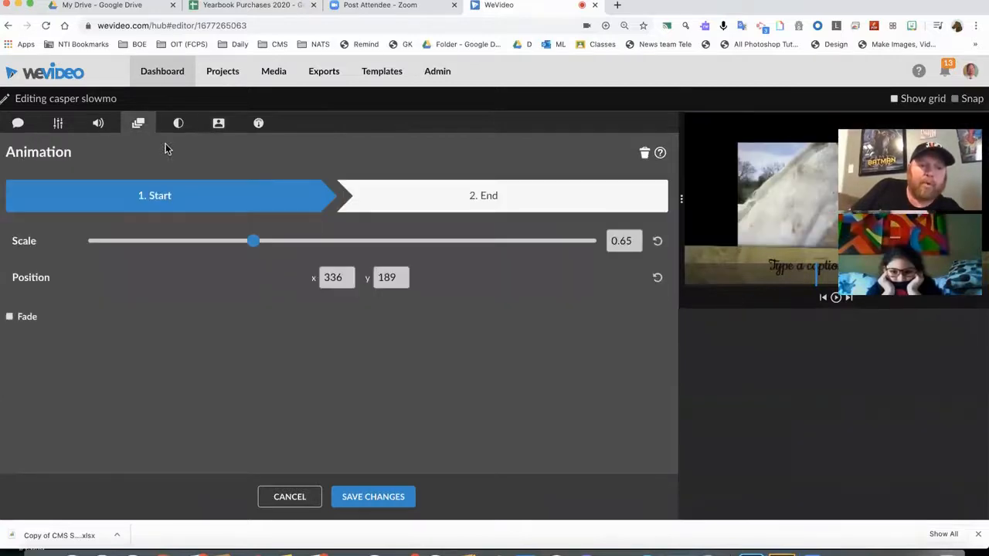
{"action": "left_click_drag", "start_coordinate": [257, 248], "coordinate": [434, 257]}
{"action": "left_click_drag", "start_coordinate": [729, 183], "coordinate": [593, 273]}
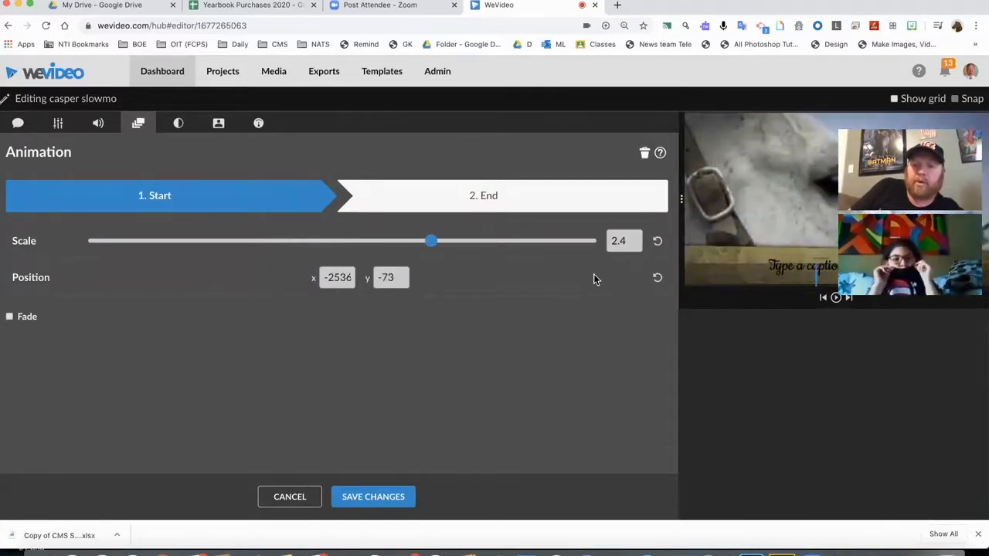
{"action": "left_click_drag", "start_coordinate": [819, 205], "coordinate": [868, 203]}
{"action": "left_click_drag", "start_coordinate": [430, 240], "coordinate": [485, 241]}
{"action": "left_click_drag", "start_coordinate": [782, 194], "coordinate": [746, 221]}
Set the animation's end frame to scale 2.12 at position x -2112, y 52, framing the horse's eye, and save the changes
{"action": "left_click", "coordinate": [614, 193]}
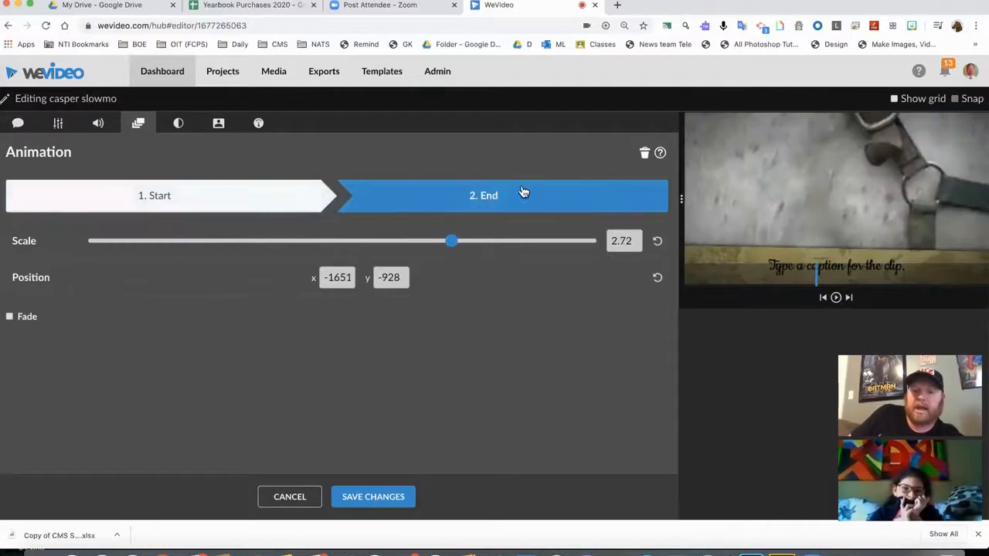
{"action": "mouse_move", "coordinate": [777, 198]}
{"action": "left_mouse_down"}
{"action": "mouse_move", "coordinate": [523, 289]}
{"action": "mouse_move", "coordinate": [690, 201]}
{"action": "mouse_move", "coordinate": [777, 216]}
{"action": "left_mouse_up"}
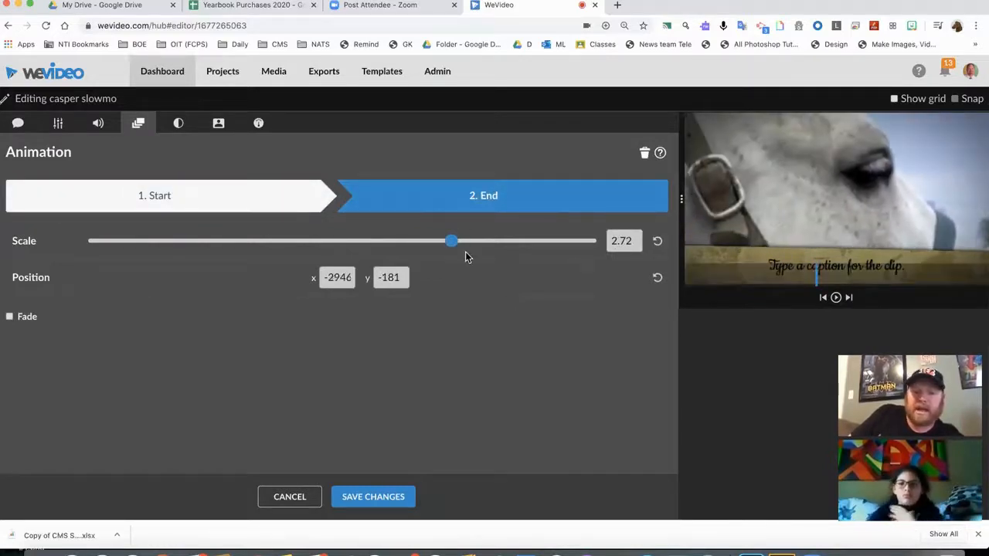
{"action": "left_click_drag", "start_coordinate": [454, 243], "coordinate": [413, 241]}
{"action": "left_click_drag", "start_coordinate": [761, 211], "coordinate": [807, 193]}
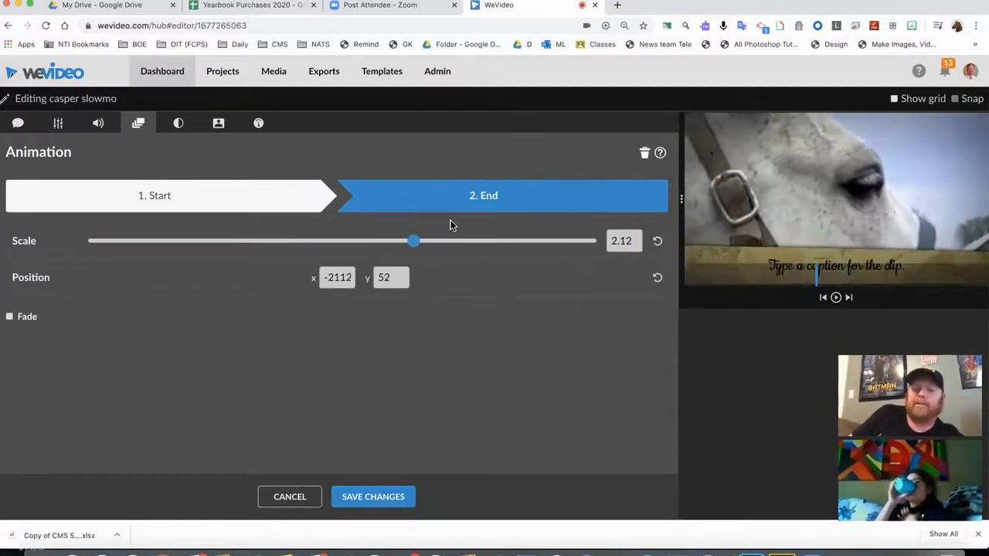
{"action": "left_click", "coordinate": [360, 498]}
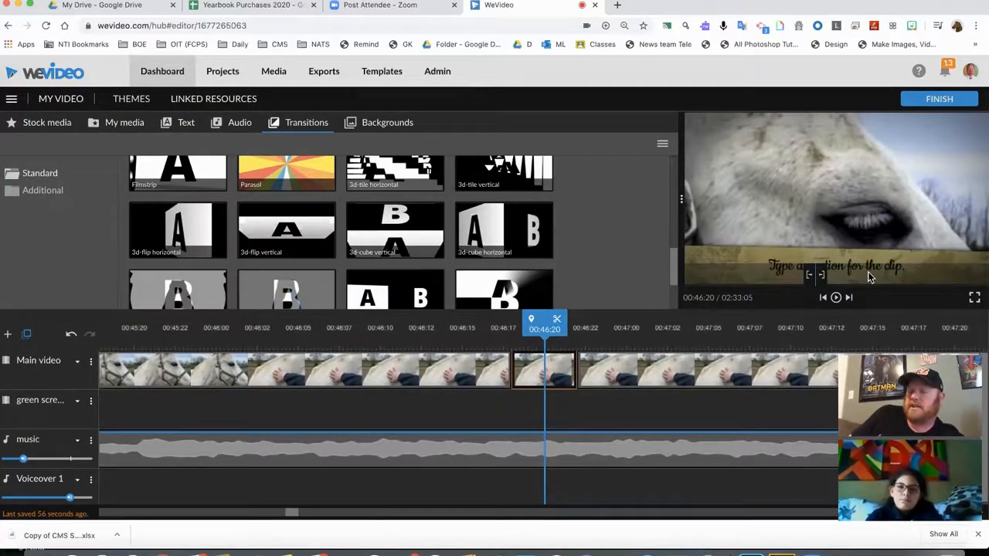
Try to add Cross fade transitions at the cuts on either side of the short casper slowmo piece
{"action": "left_click_drag", "start_coordinate": [544, 323], "coordinate": [498, 324]}
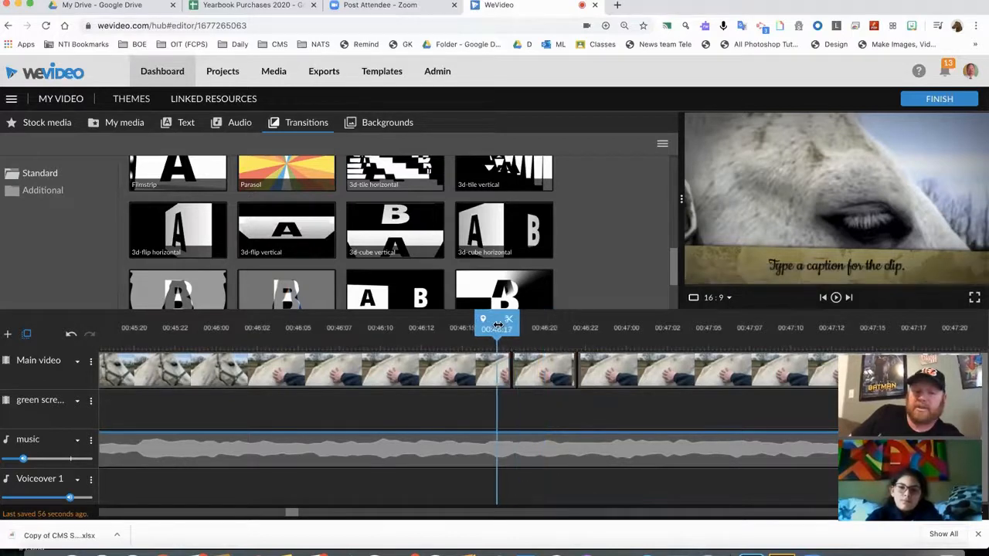
{"action": "scroll", "coordinate": [463, 263], "scroll_direction": "up", "scroll_amount": 5}
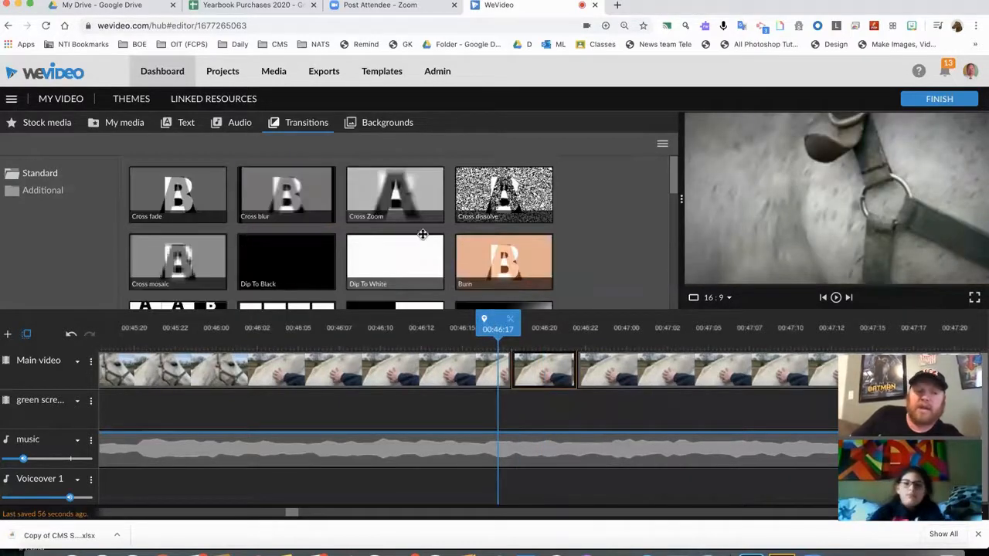
{"action": "left_click_drag", "start_coordinate": [216, 200], "coordinate": [511, 381]}
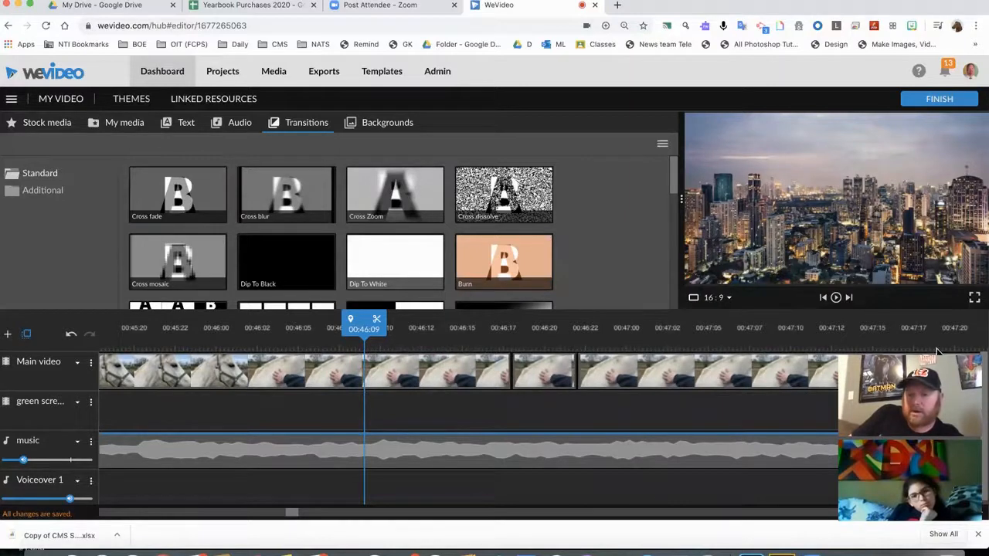
{"action": "left_click_drag", "start_coordinate": [955, 512], "coordinate": [890, 510]}
{"action": "left_click_drag", "start_coordinate": [177, 193], "coordinate": [578, 376]}
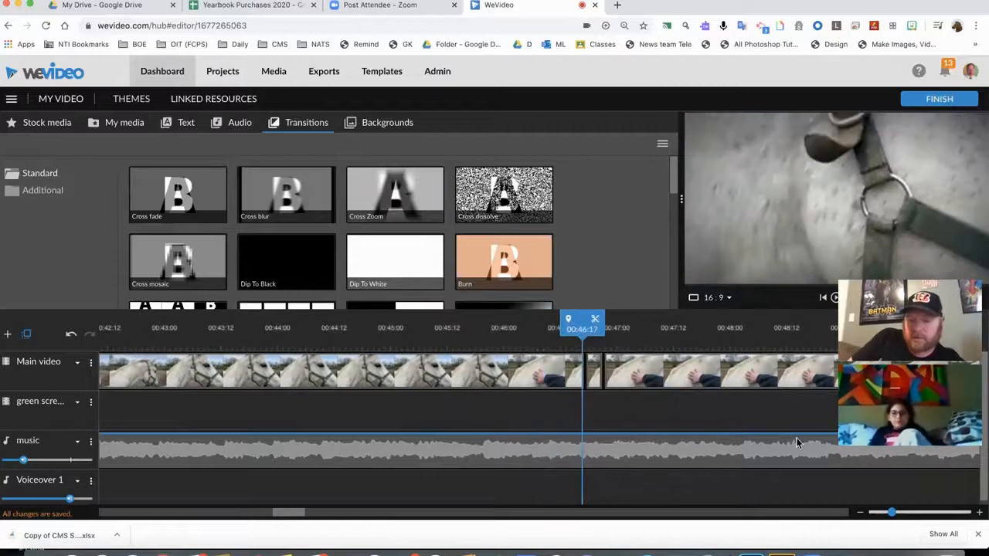
{"action": "mouse_move", "coordinate": [890, 512]}
{"action": "left_mouse_down"}
{"action": "mouse_move", "coordinate": [859, 516]}
{"action": "mouse_move", "coordinate": [874, 512]}
{"action": "left_mouse_up"}
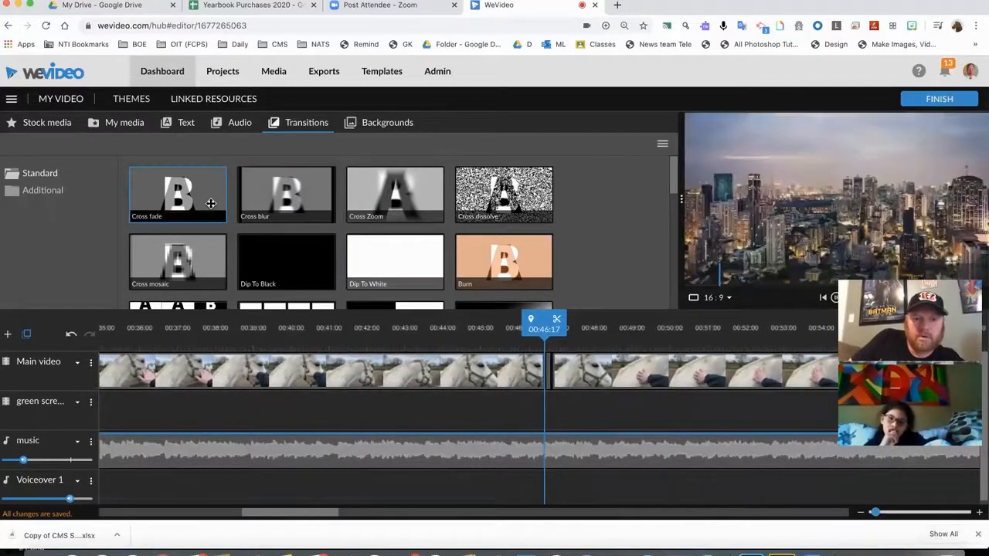
{"action": "right_click", "coordinate": [210, 203]}
{"action": "key", "text": "Escape"}
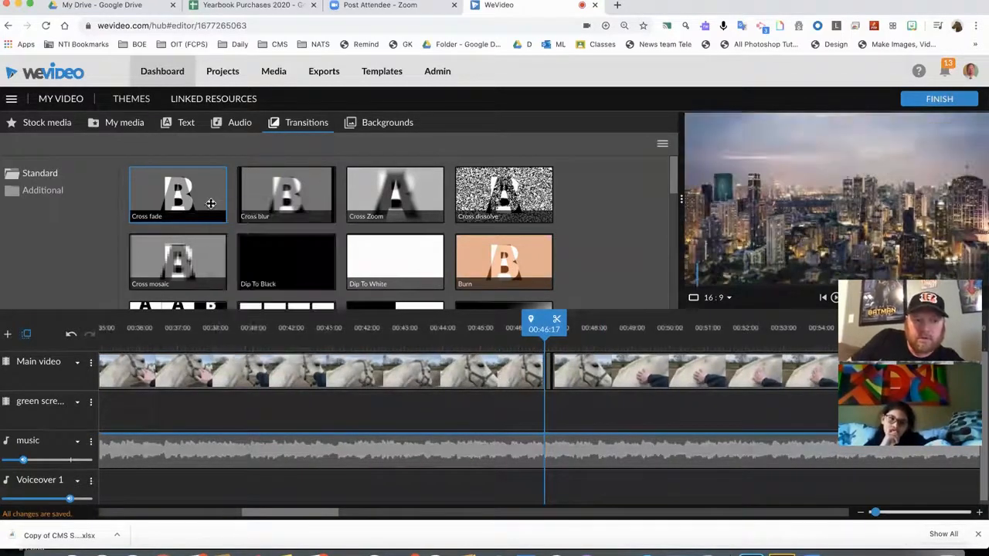
{"action": "left_click_drag", "start_coordinate": [245, 206], "coordinate": [545, 367]}
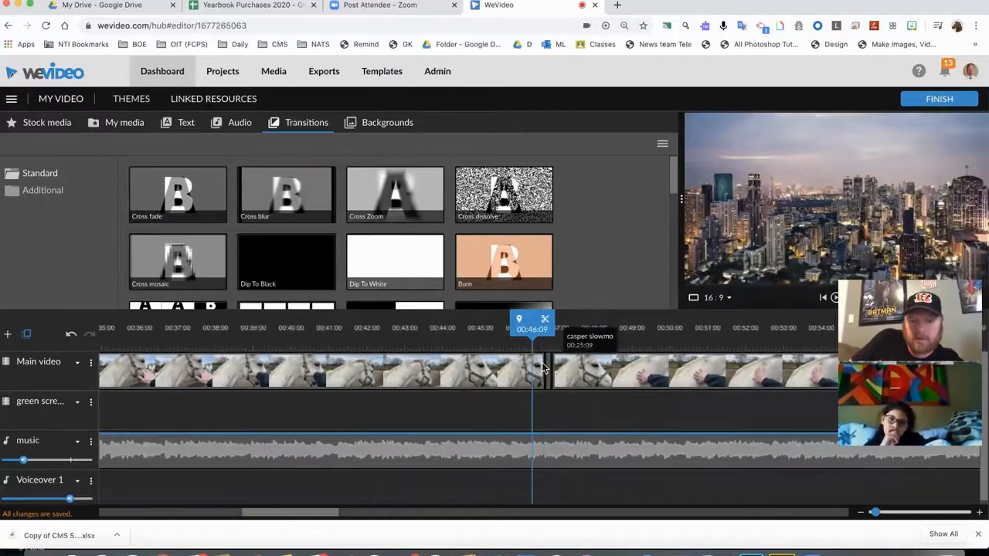
Play the casper slowmo clip through the cuts around the short zoomed piece, starting from shortly before it
{"action": "left_click_drag", "start_coordinate": [522, 327], "coordinate": [529, 327]}
{"action": "key", "text": "space"}
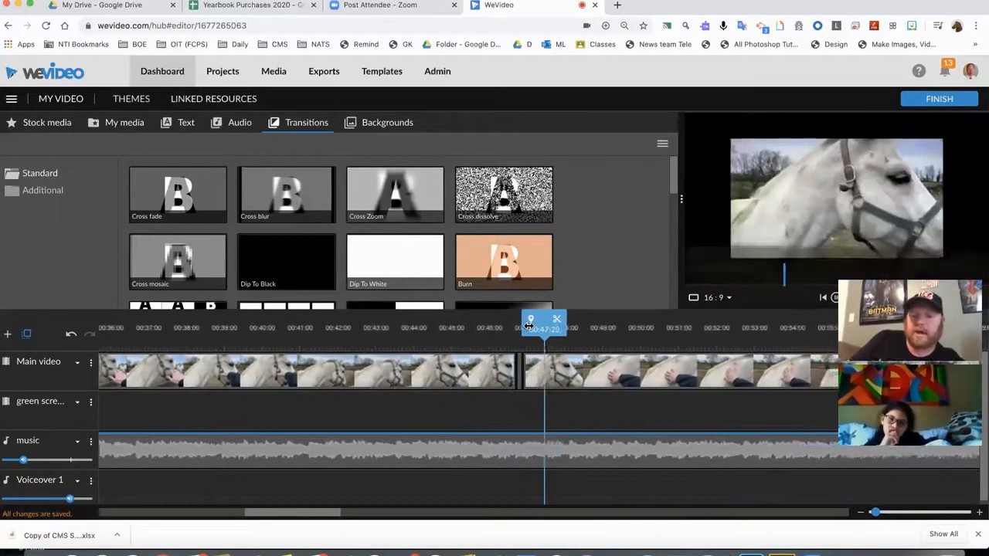
{"action": "key", "text": "space"}
{"action": "left_click_drag", "start_coordinate": [530, 327], "coordinate": [376, 329]}
{"action": "key", "text": "space"}
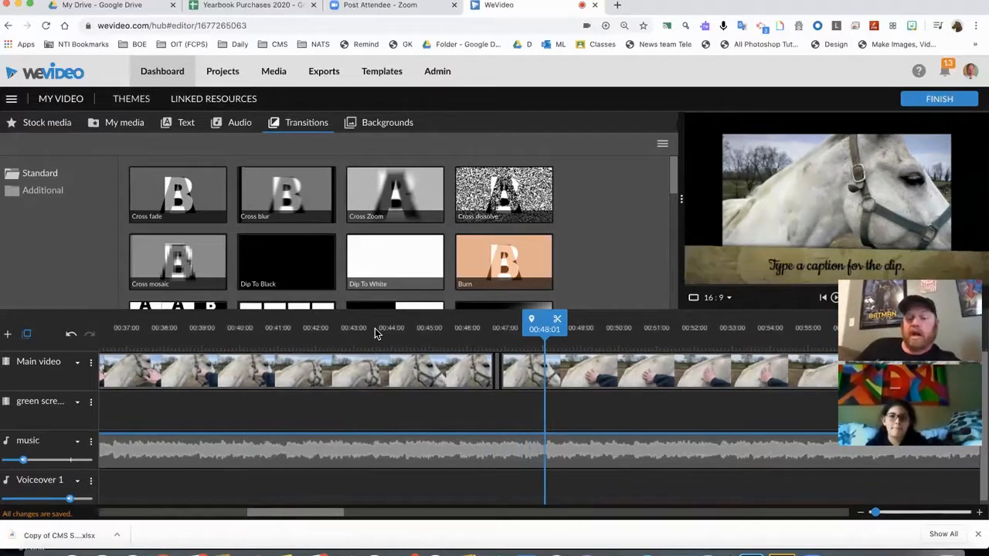
{"action": "left_click_drag", "start_coordinate": [879, 511], "coordinate": [948, 506]}
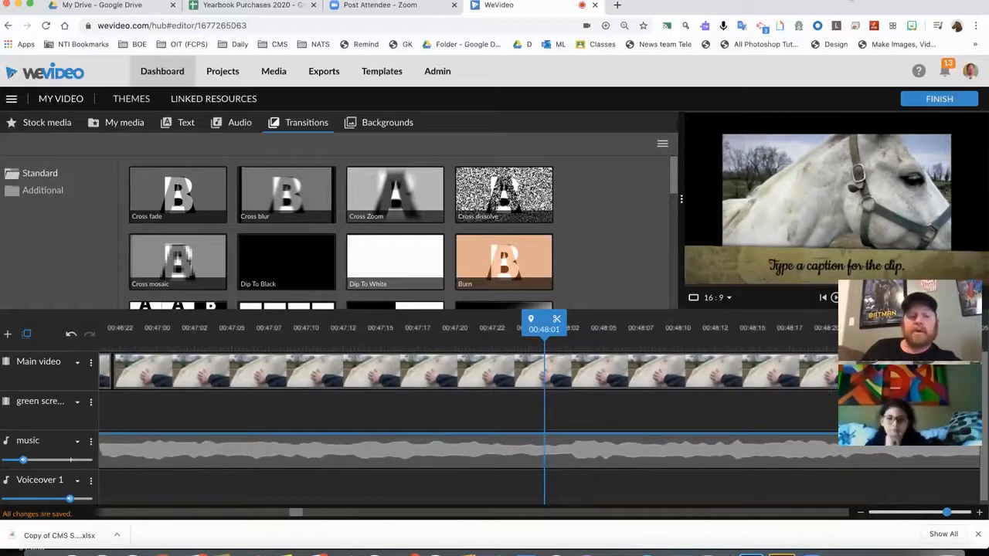
Finish the video and title the export "Horses In The Bluegrass"
{"action": "left_click", "coordinate": [958, 102]}
{"action": "left_click", "coordinate": [516, 294]}
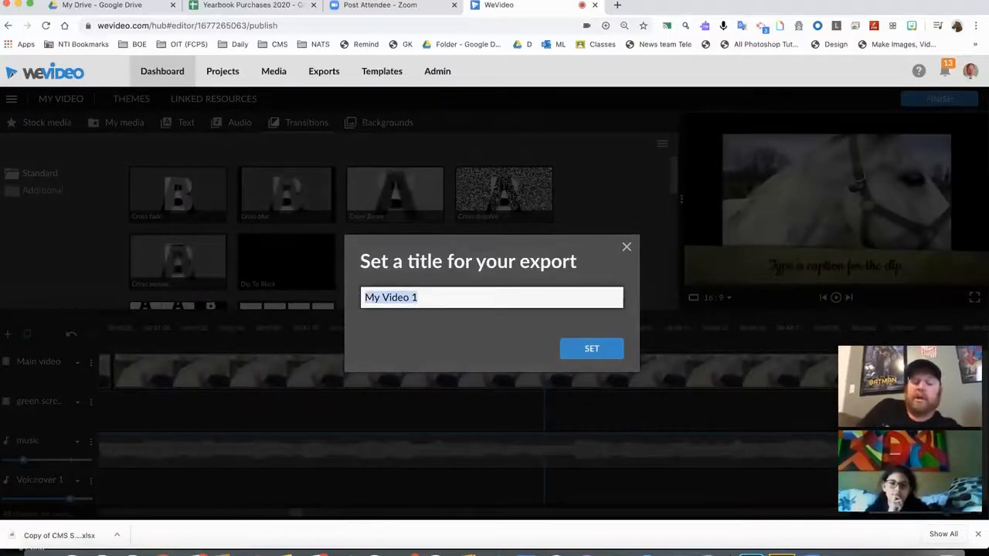
{"action": "key", "text": "BackSpace"}
{"action": "type", "text": "Mc"}
{"action": "key", "text": "BackSpace"}
{"action": "type", "text": "Horses "}
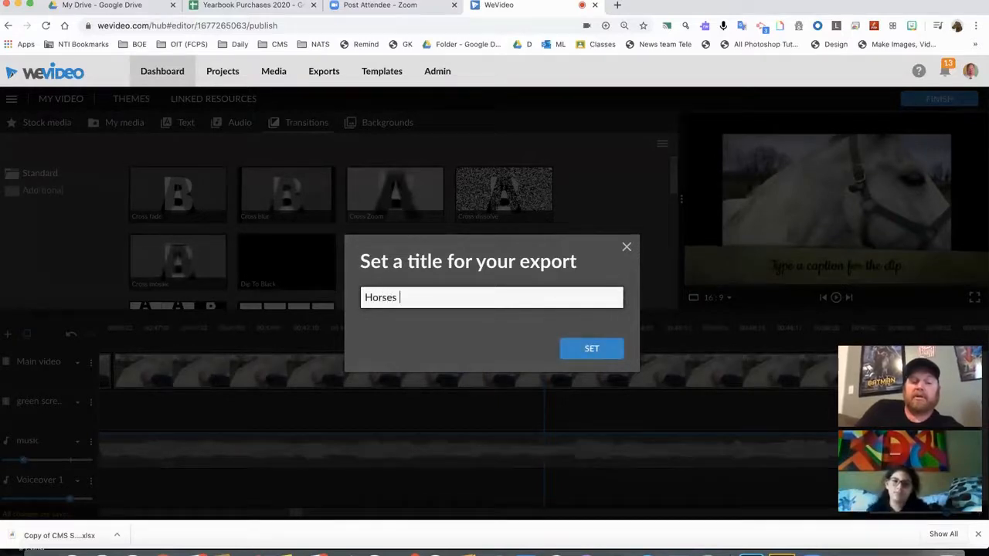
{"action": "type", "text": "I"}
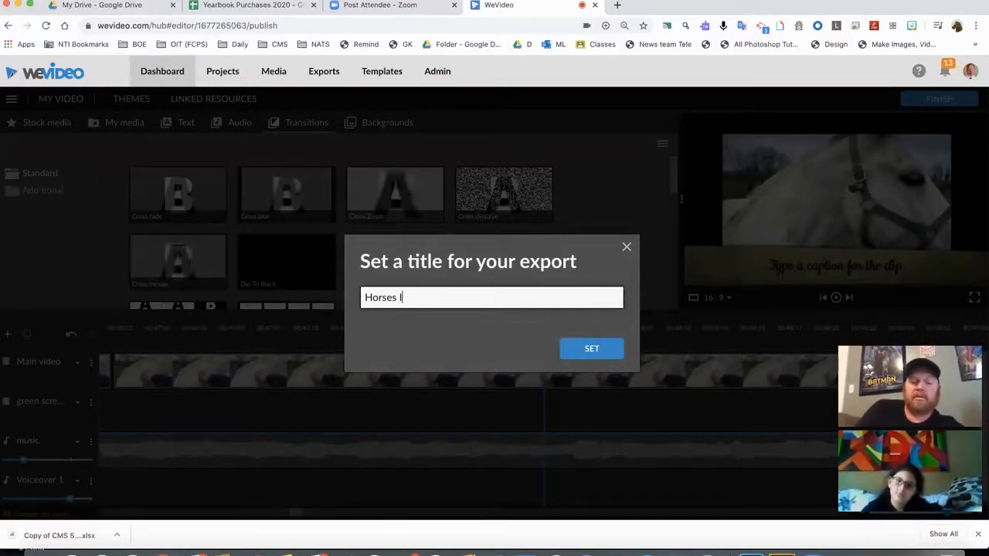
{"action": "type", "text": "n The Bluegrass"}
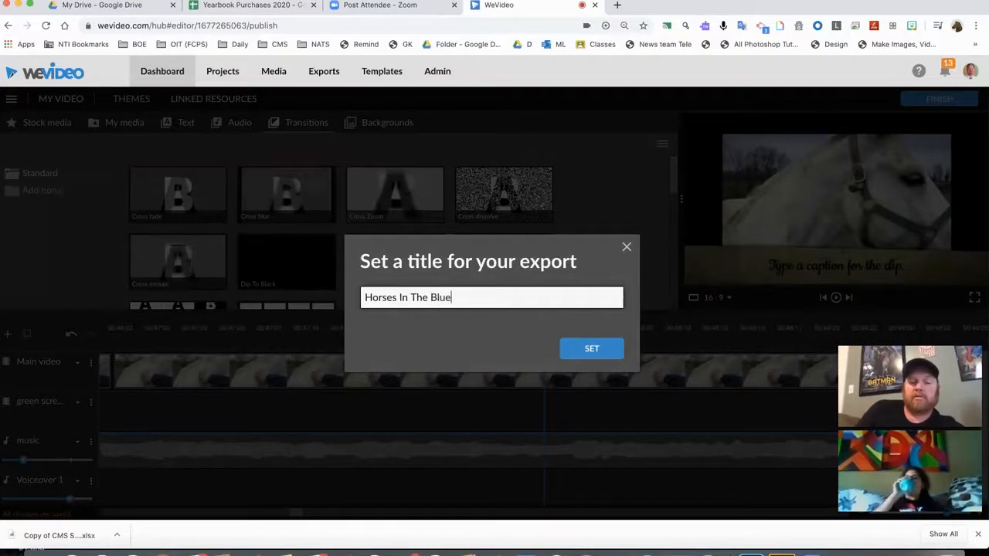
{"action": "left_click", "coordinate": [581, 356]}
Export the video in HD 1280x720 with the halter close-up as thumbnail, sending it to WeVideo and Google Drive
{"action": "left_click", "coordinate": [742, 286]}
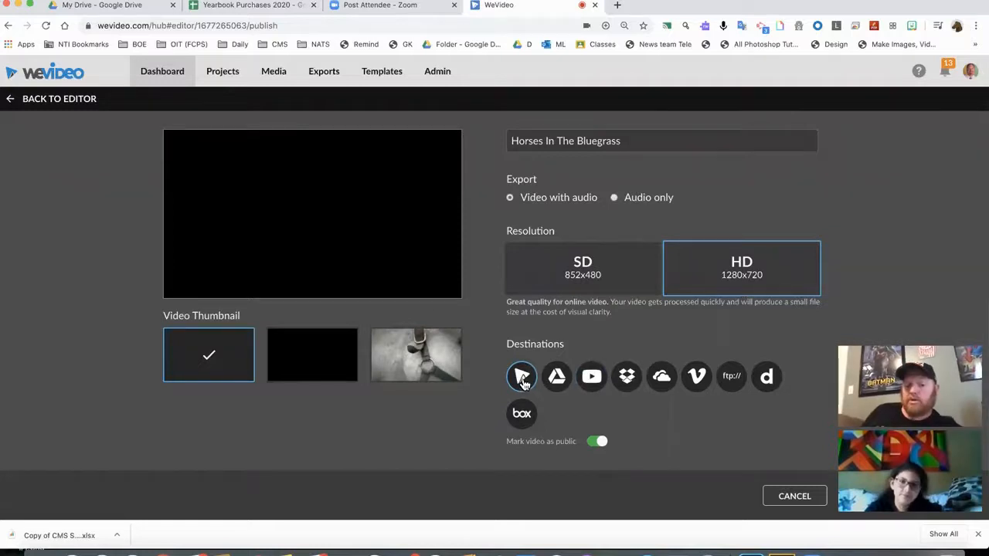
{"action": "left_click", "coordinate": [450, 363]}
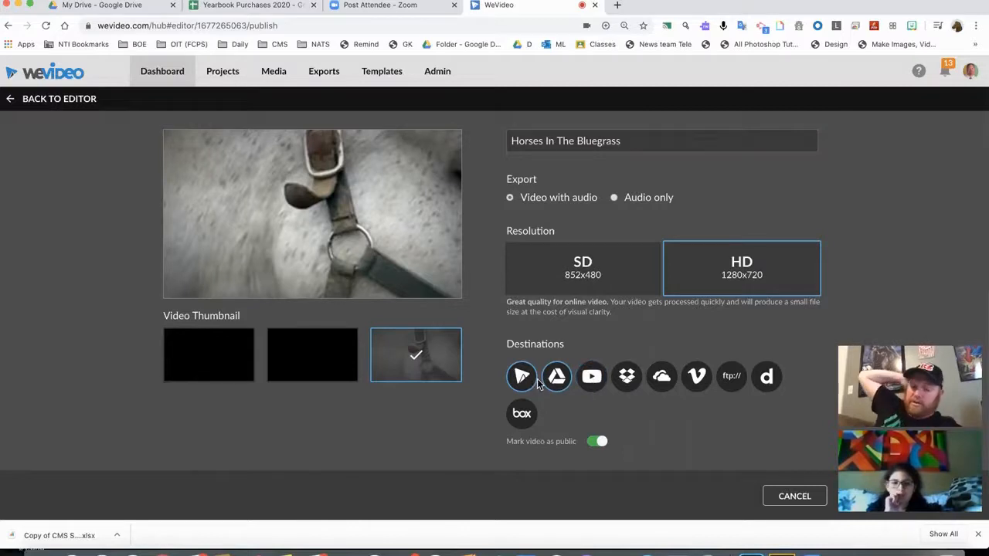
{"action": "left_click_drag", "start_coordinate": [941, 340], "coordinate": [941, 209]}
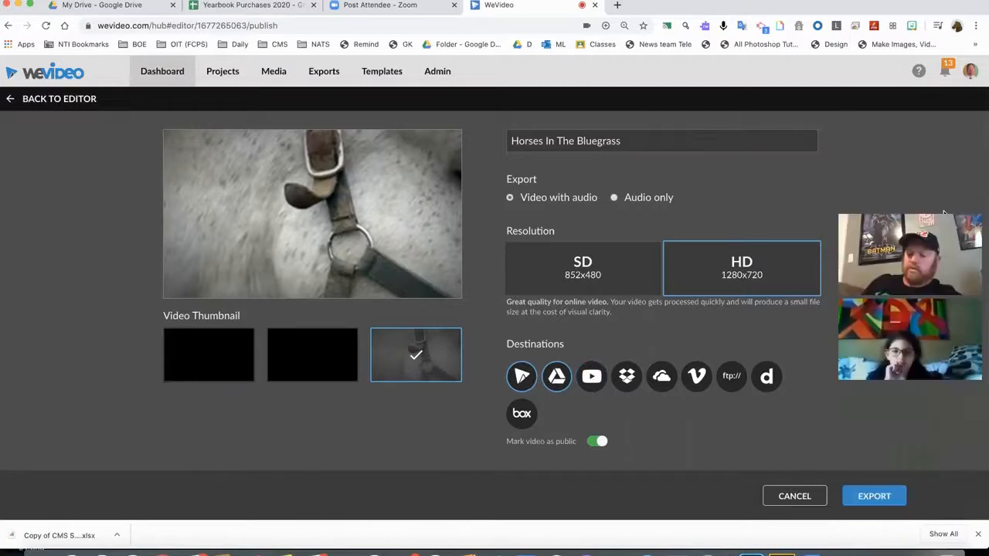
{"action": "left_click", "coordinate": [871, 495]}
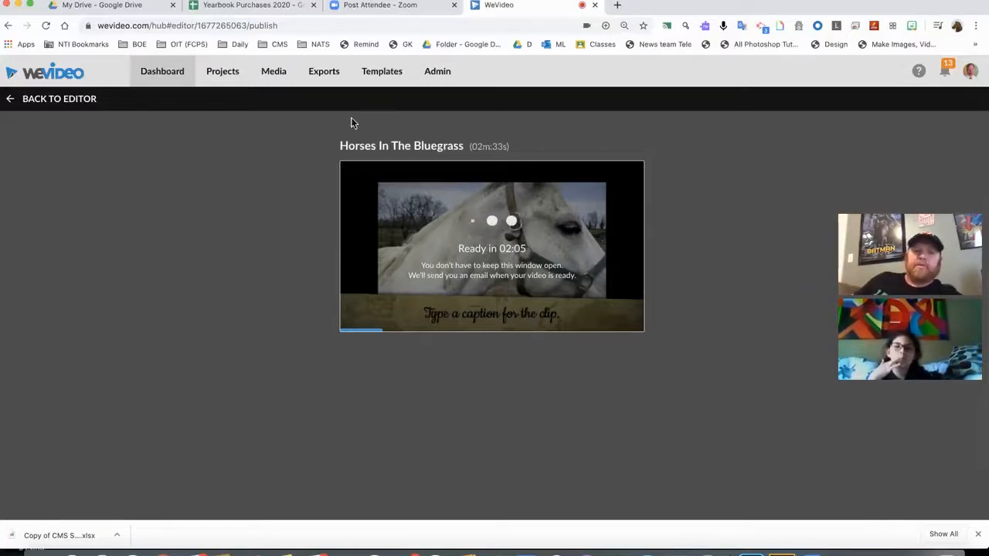
Browse the list of own exports for the new video and earlier projects
{"action": "left_click", "coordinate": [328, 74]}
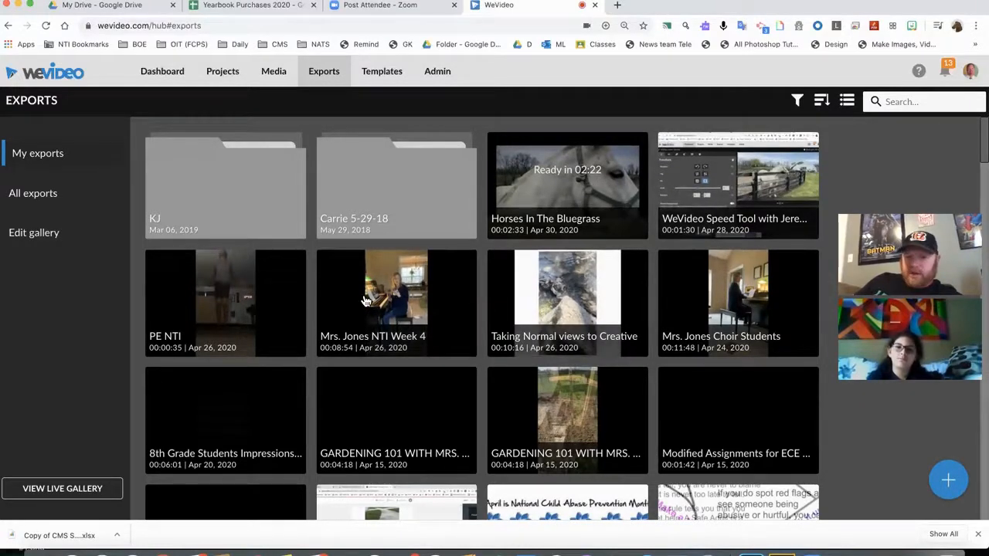
{"action": "scroll", "coordinate": [592, 347], "scroll_direction": "down", "scroll_amount": 2}
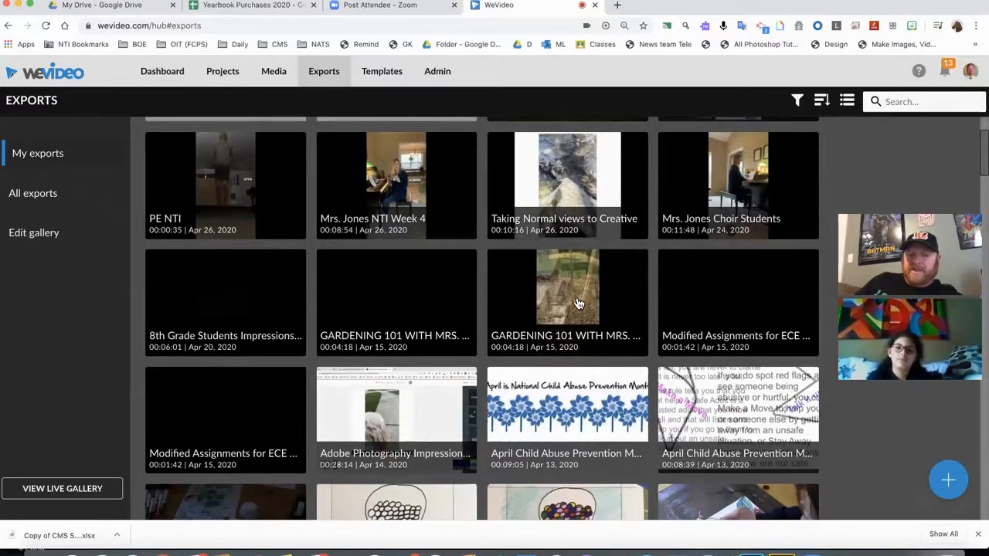
{"action": "scroll", "coordinate": [578, 303], "scroll_direction": "down", "scroll_amount": 5}
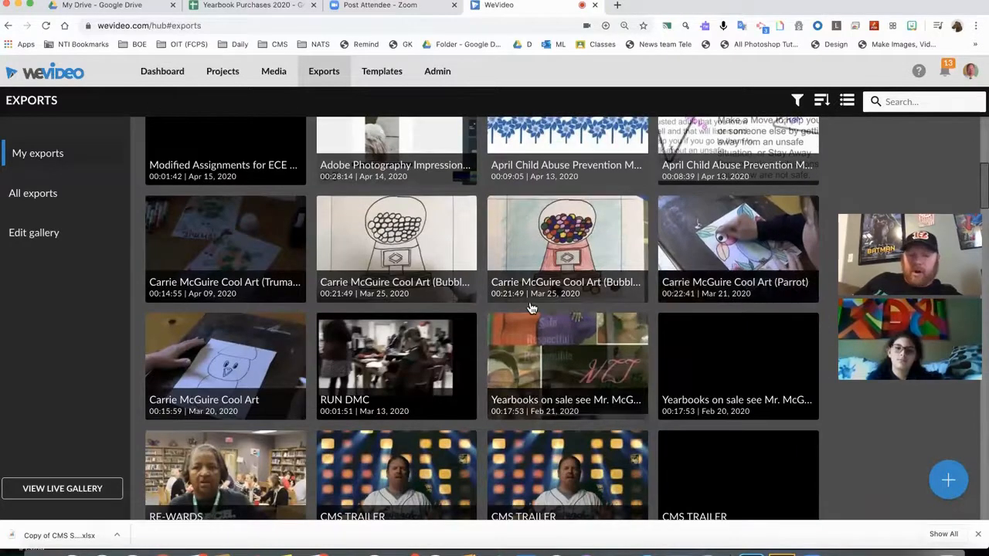
{"action": "scroll", "coordinate": [464, 347], "scroll_direction": "down", "scroll_amount": 3}
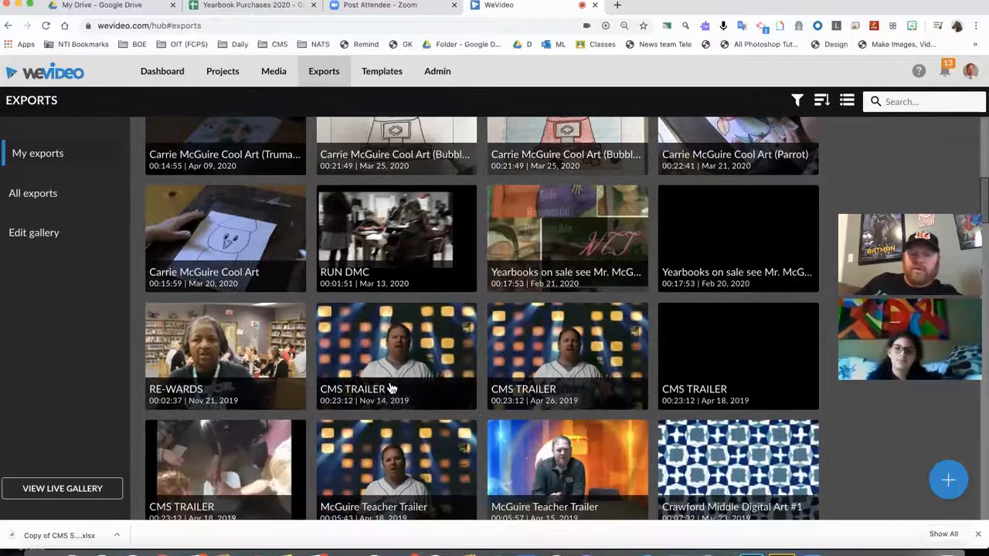
{"action": "scroll", "coordinate": [390, 387], "scroll_direction": "up", "scroll_amount": 10}
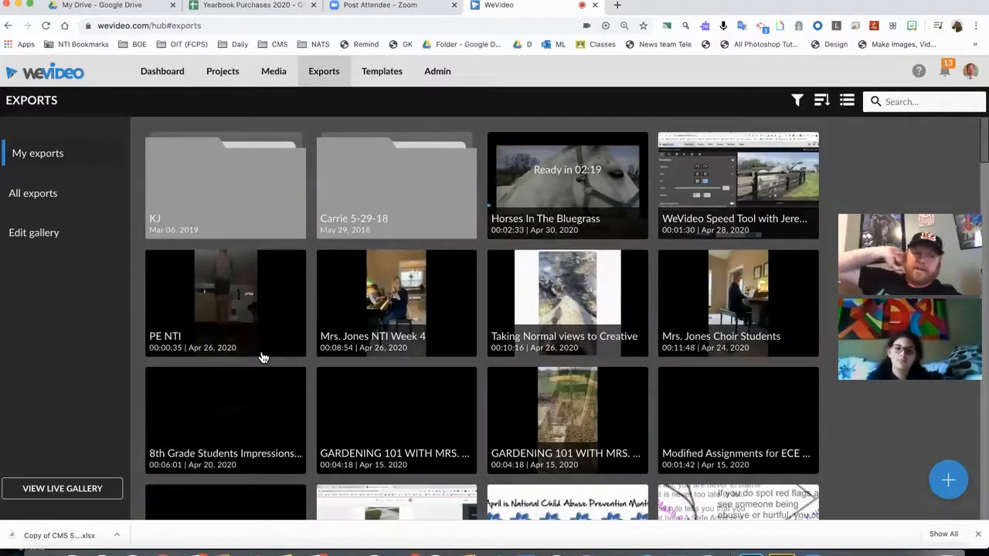